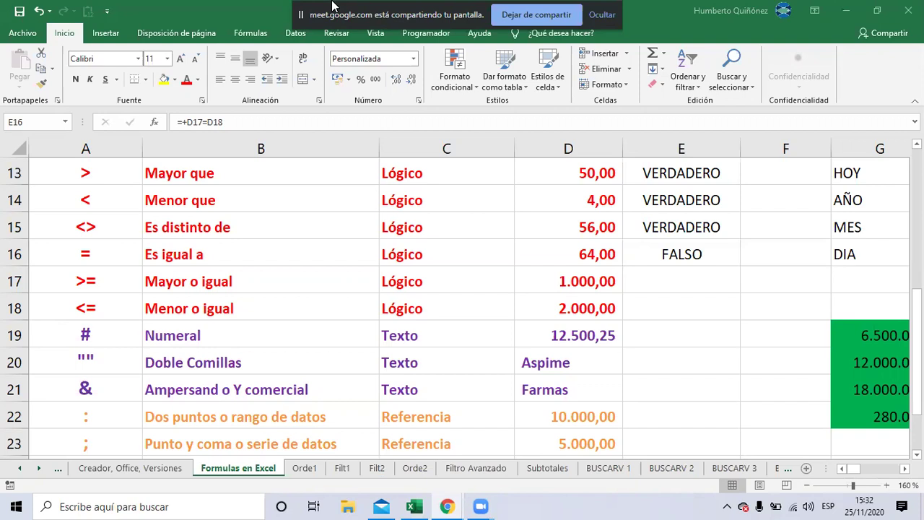
Switch from the operators workbook to the Google Meet call window
{"action": "key", "text": "alt+Tab"}
{"action": "key", "text": "alt+Tab"}
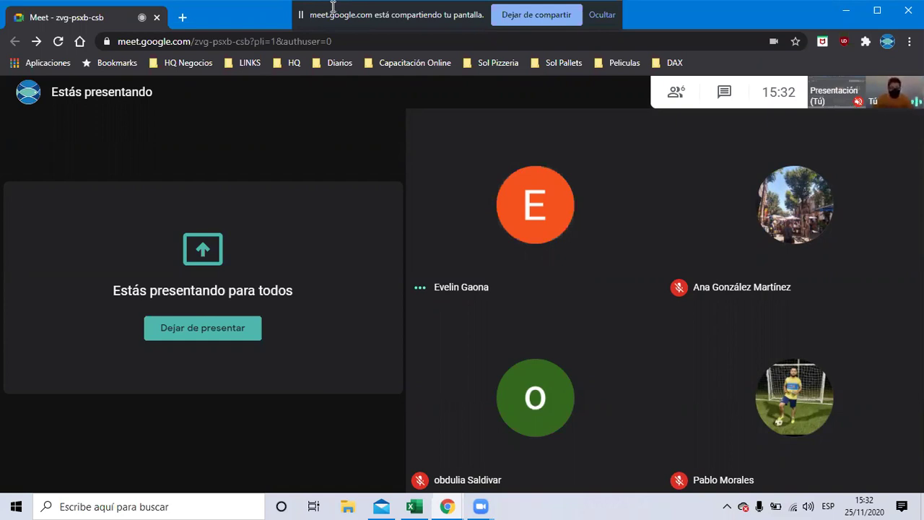
Read the Meet chat messages, such as 'YO ESCUCHO BIEN', then go back to Excel
{"action": "left_click", "coordinate": [723, 94]}
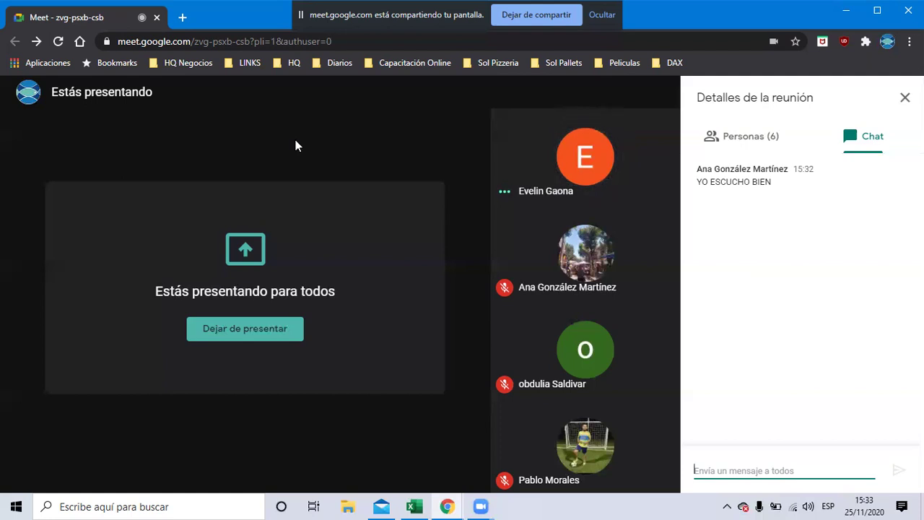
{"action": "key", "text": "alt+Tab"}
{"action": "key", "text": "alt+Tab"}
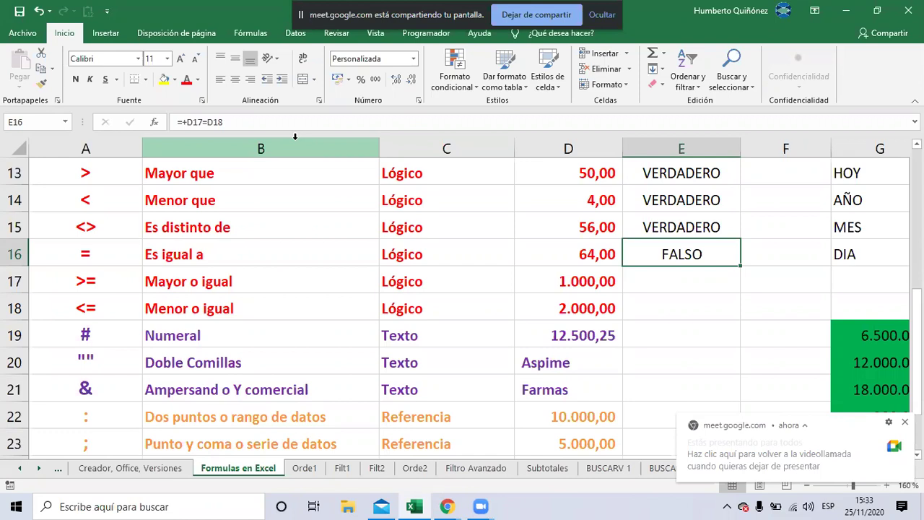
Delete the comparison results in E13:E16, keeping E12's 20.300,00
{"action": "key", "text": "Up"}
{"action": "key", "text": "Up"}
{"action": "key", "text": "Up"}
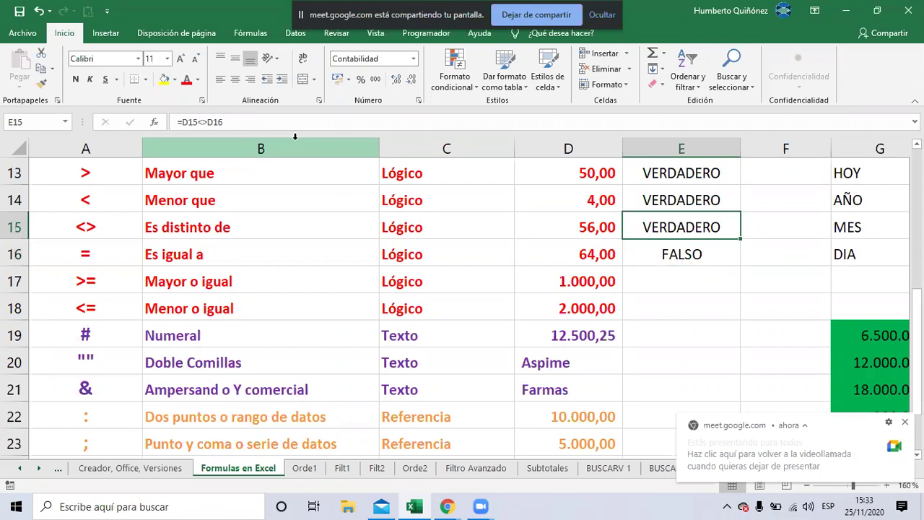
{"action": "key", "text": "Up"}
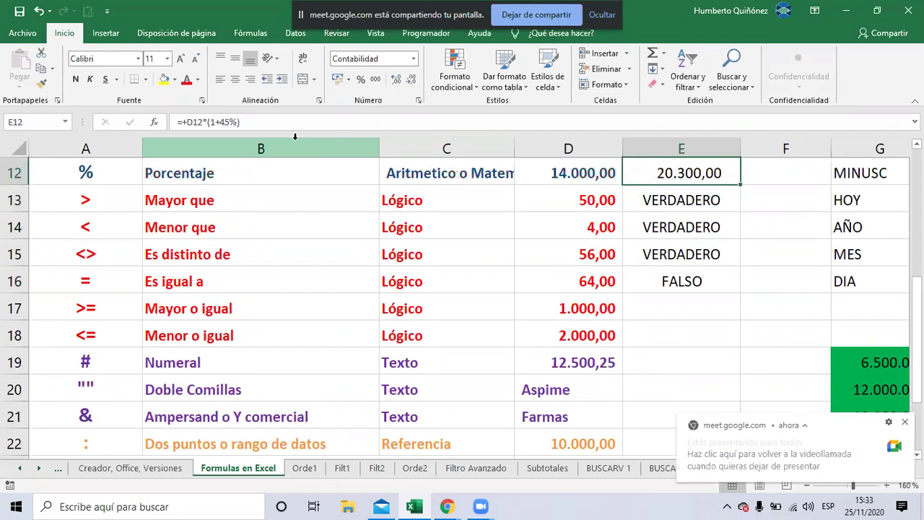
{"action": "key", "text": "Down"}
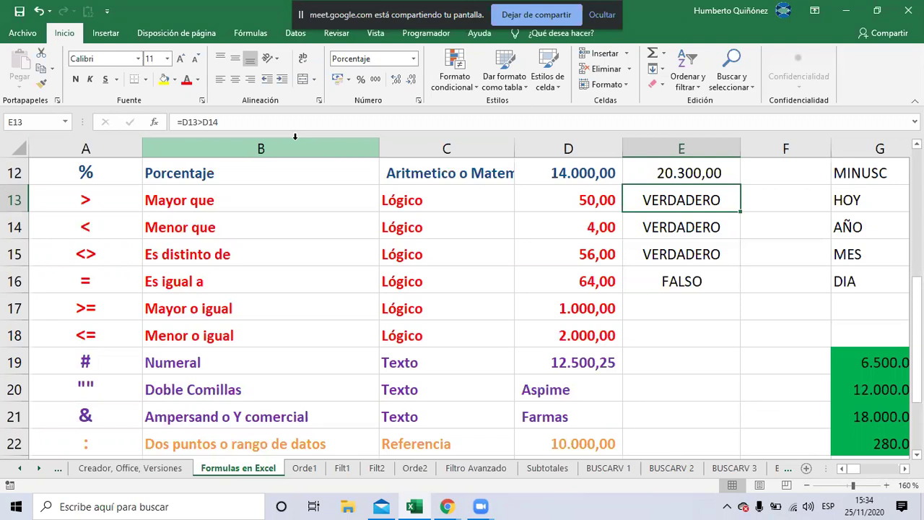
{"action": "key", "text": "shift+Down"}
{"action": "key", "text": "shift+Down"}
{"action": "key", "text": "shift+Down"}
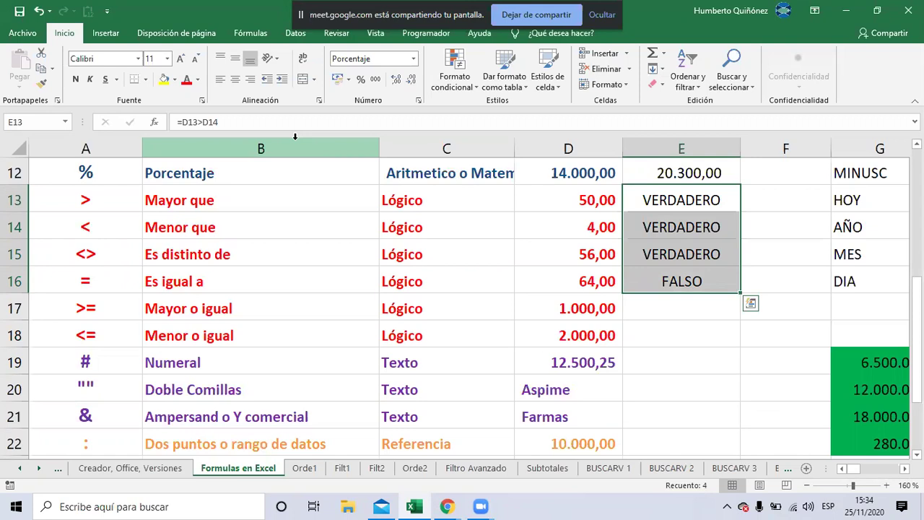
{"action": "key", "text": "Delete"}
{"action": "key", "text": "Up"}
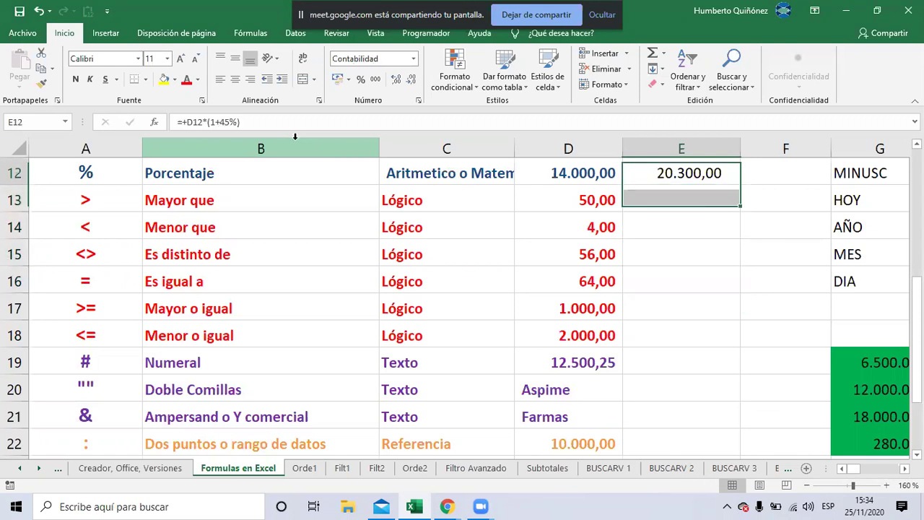
{"action": "key", "text": "Down"}
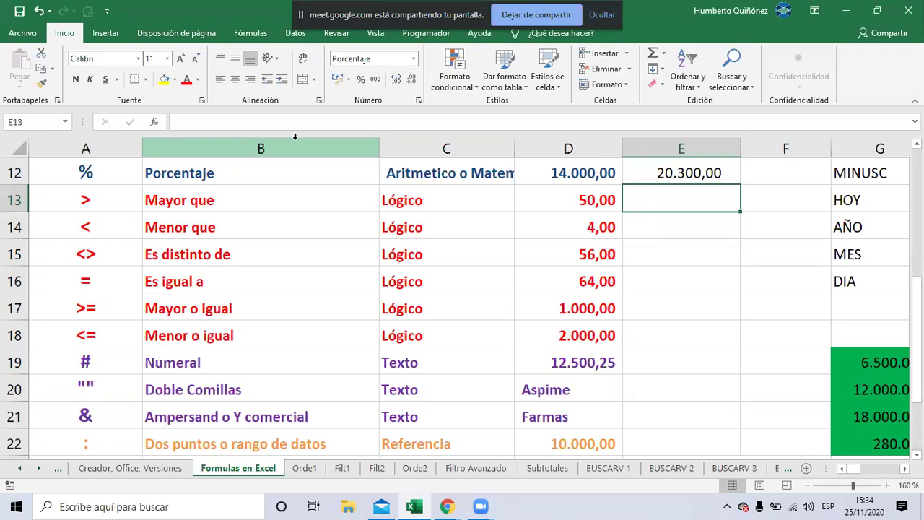
{"action": "key", "text": "alt+Tab"}
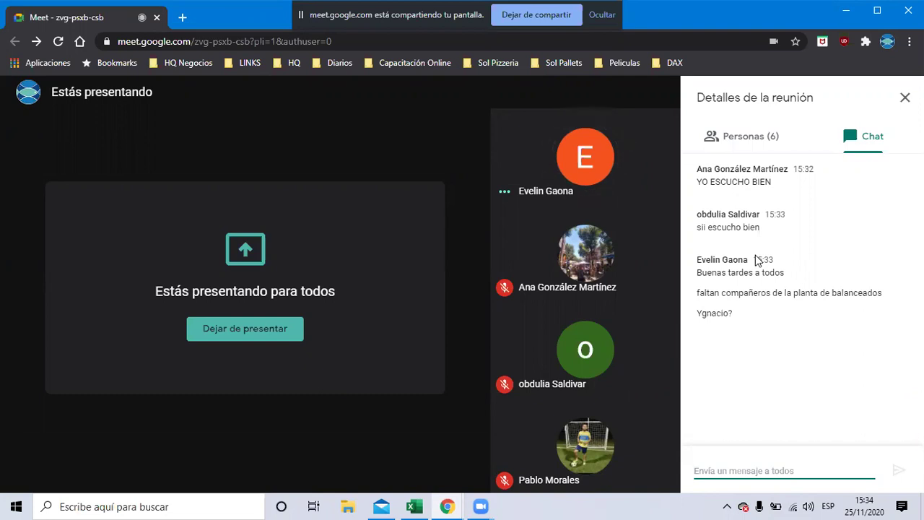
{"action": "key", "text": "alt+Tab"}
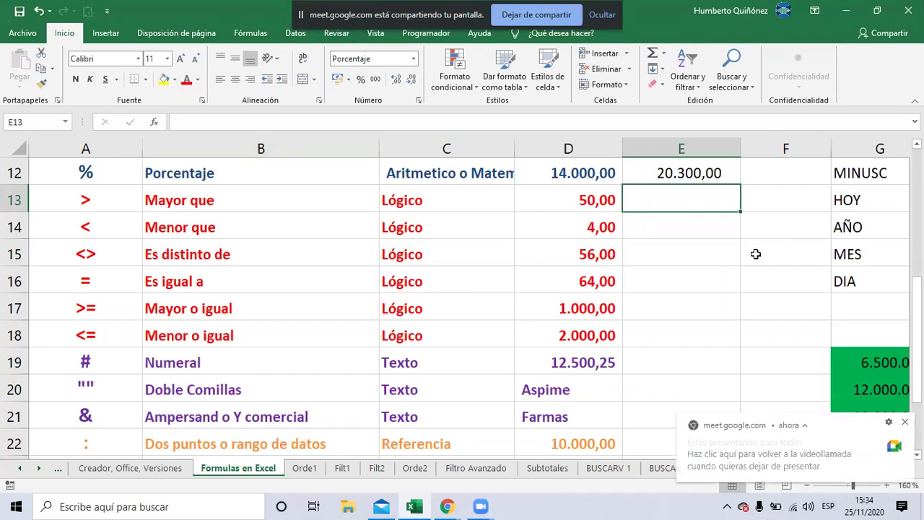
{"action": "key", "text": "alt+Tab"}
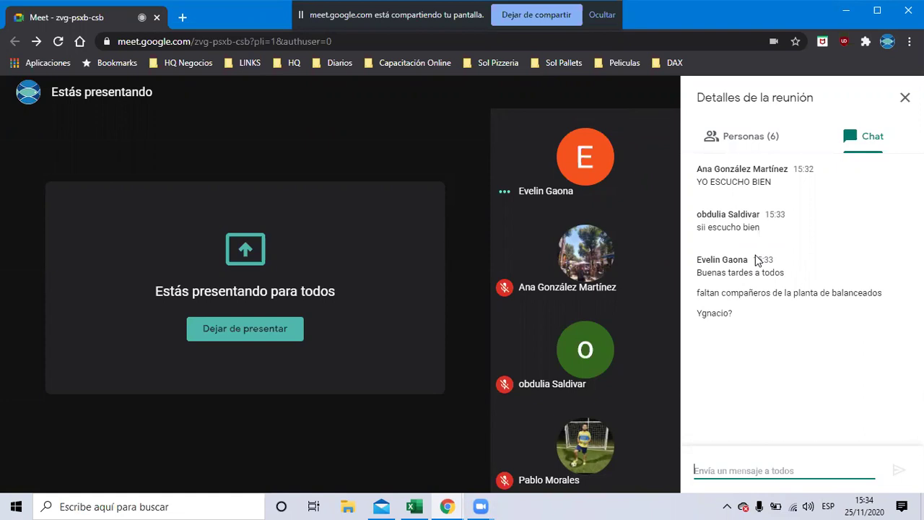
{"action": "key", "text": "alt+Tab"}
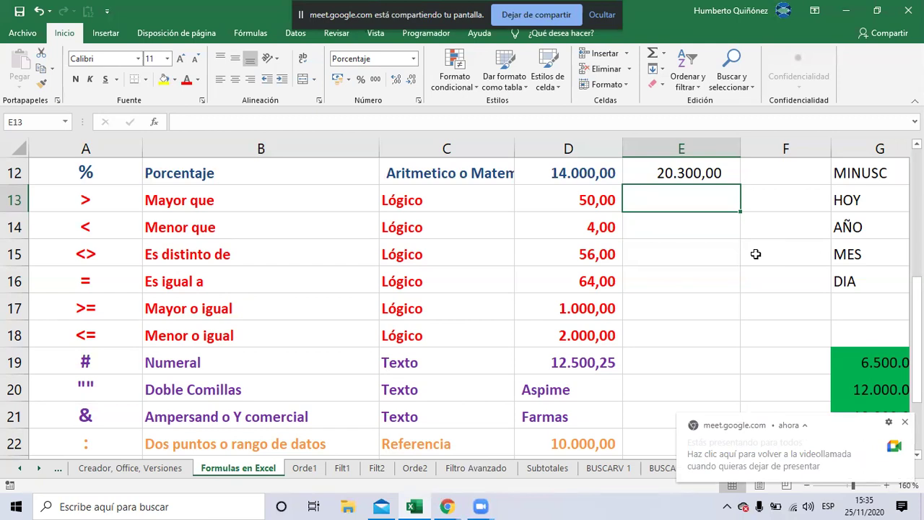
{"action": "key", "text": "alt+Tab"}
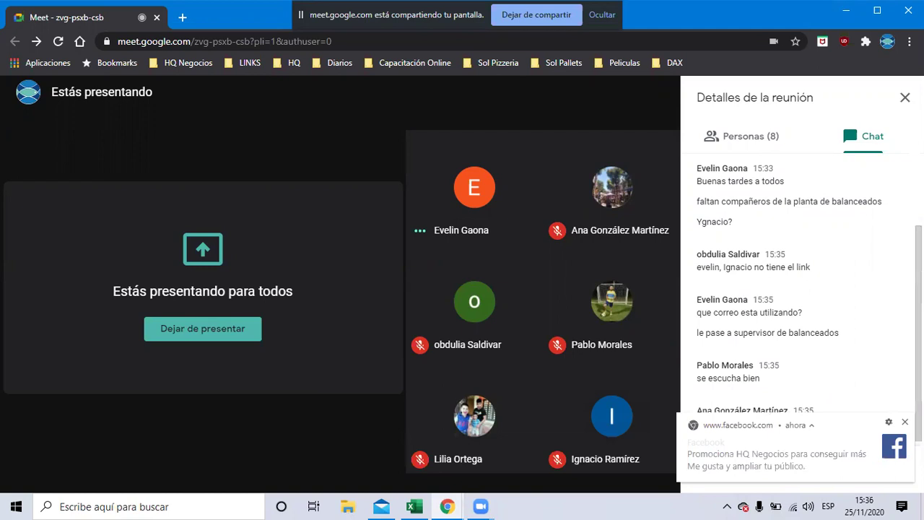
{"action": "key", "text": "alt+Tab"}
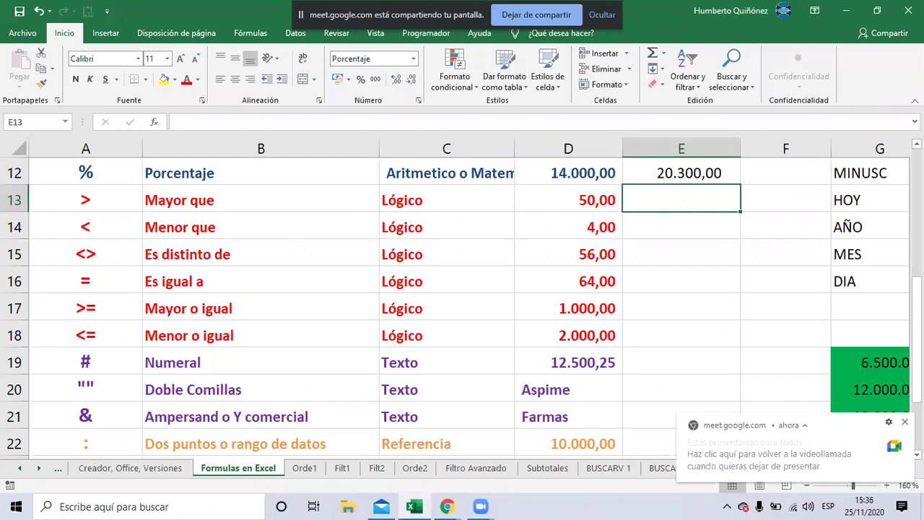
{"action": "key", "text": "alt+Tab"}
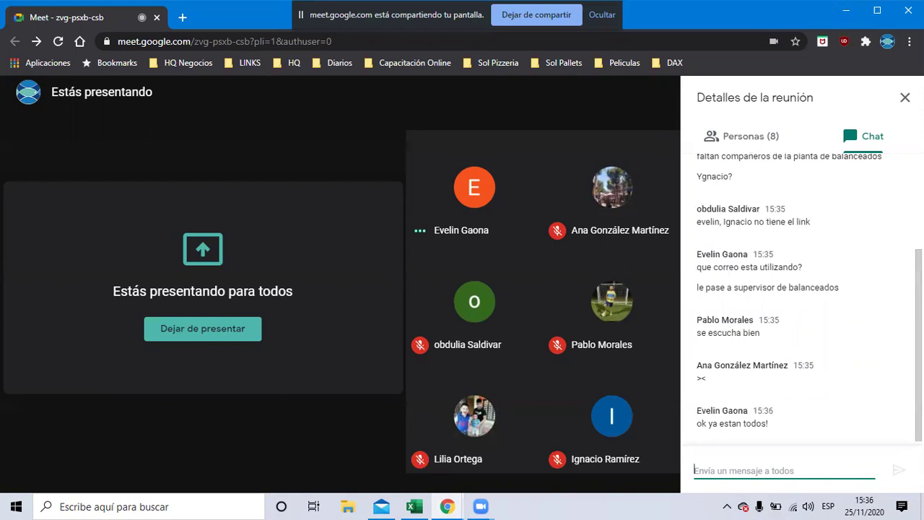
{"action": "key", "text": "alt+Tab"}
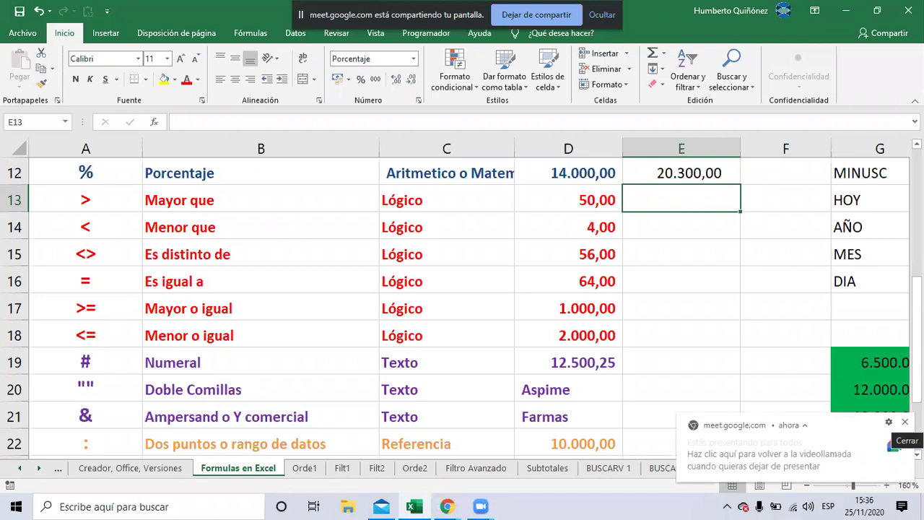
{"action": "key", "text": "alt+Tab"}
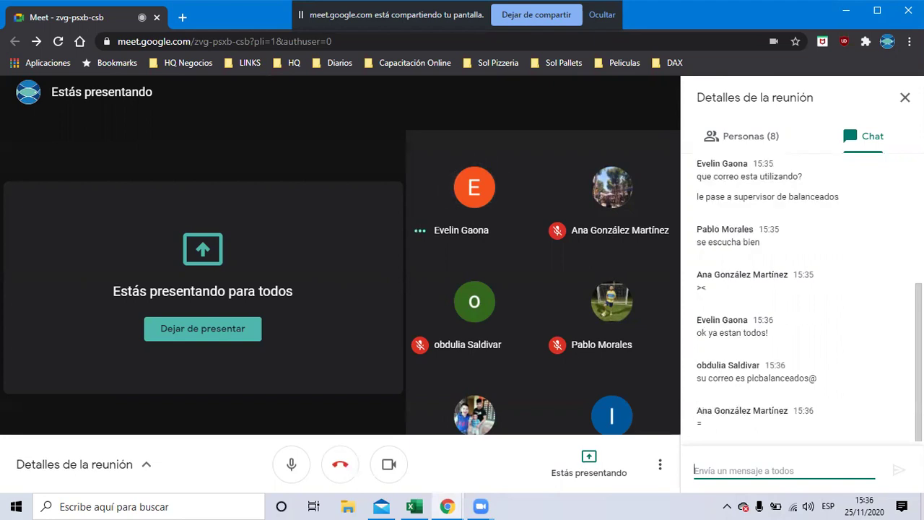
{"action": "key", "text": "alt+Tab"}
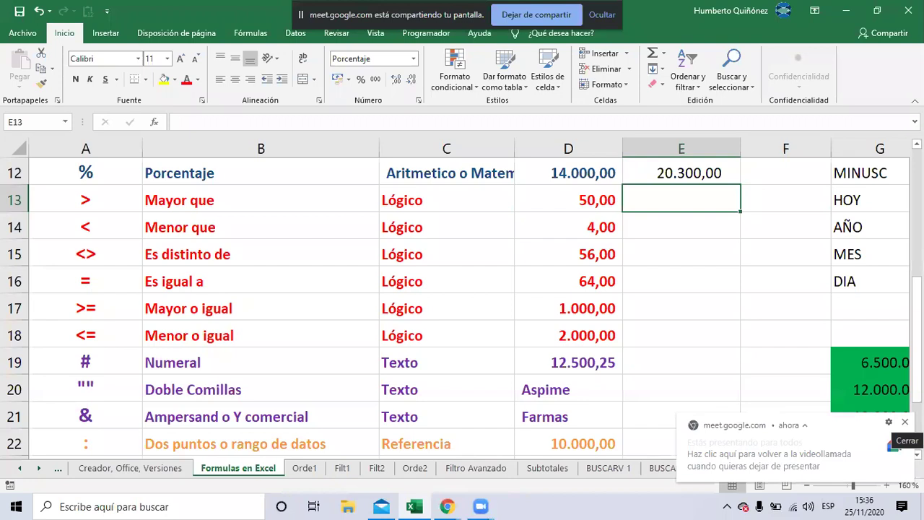
Build the comparison =D13>D14 in cell E13
{"action": "type", "text": "="}
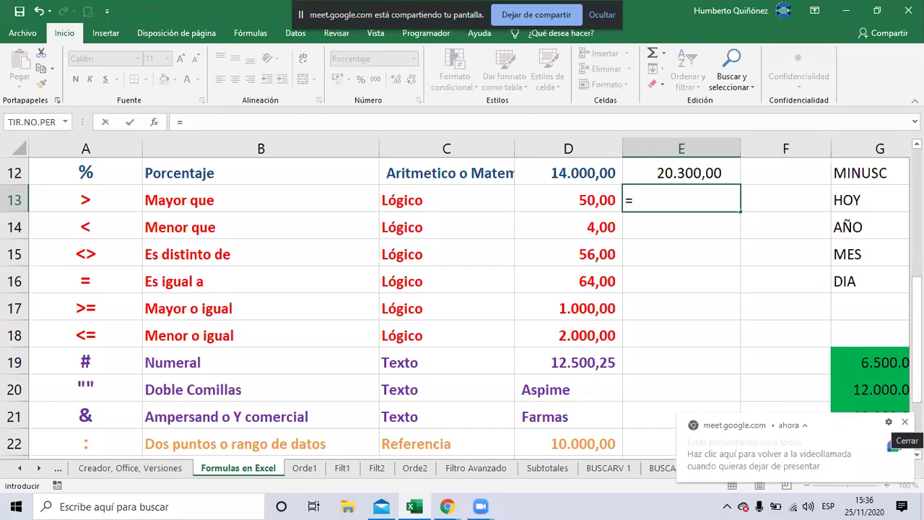
{"action": "left_click", "coordinate": [579, 202]}
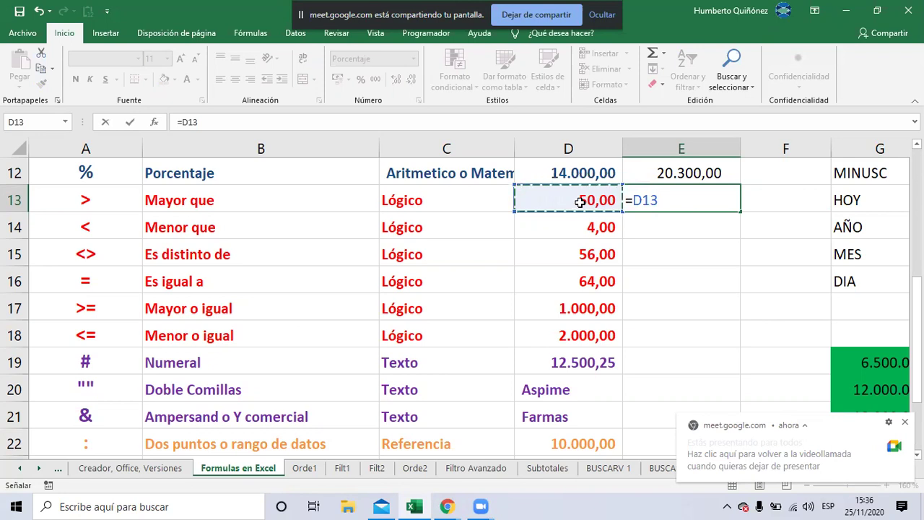
{"action": "type", "text": "<"}
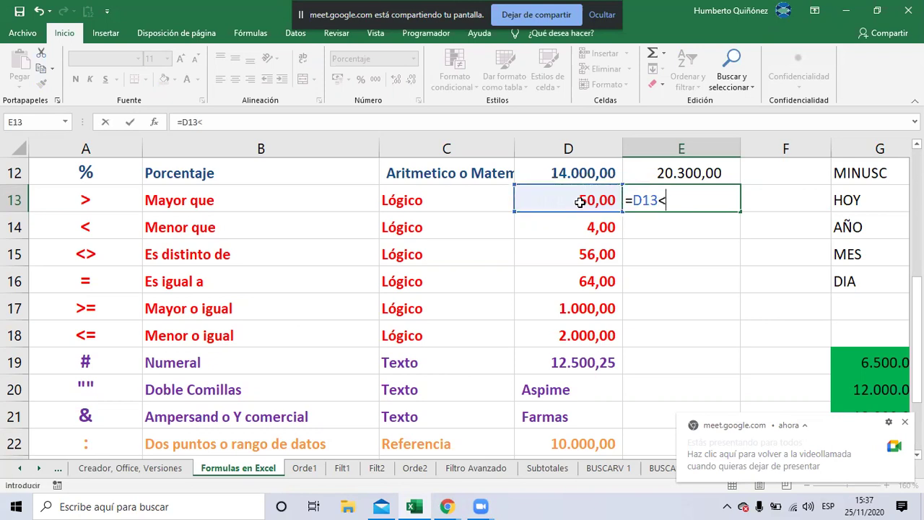
{"action": "key", "text": "BackSpace"}
{"action": "type", "text": ">"}
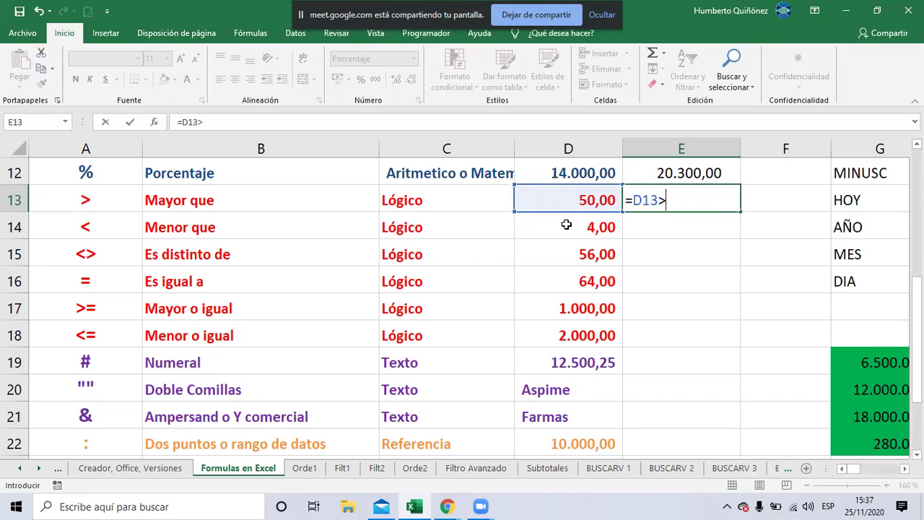
{"action": "left_click", "coordinate": [566, 225]}
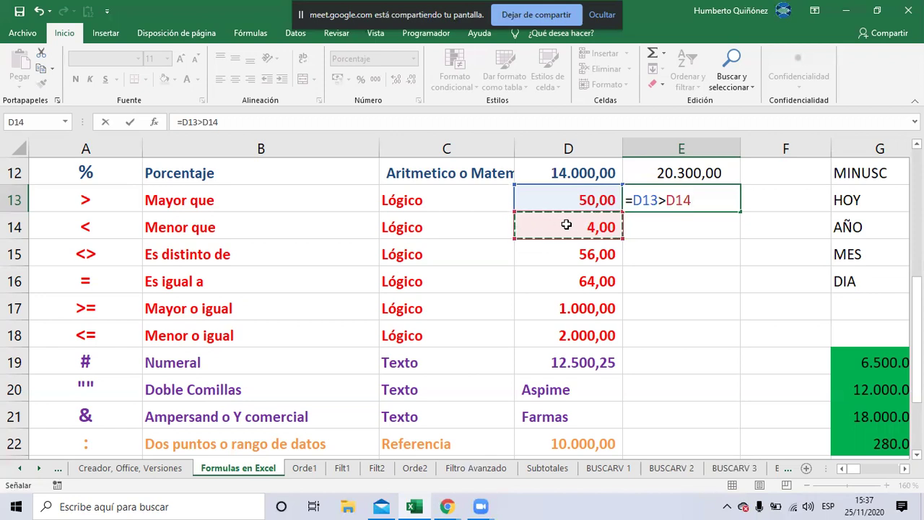
Glance at the Meet chat, then return to review E13's VERDADERO result
{"action": "key", "text": "alt+Tab"}
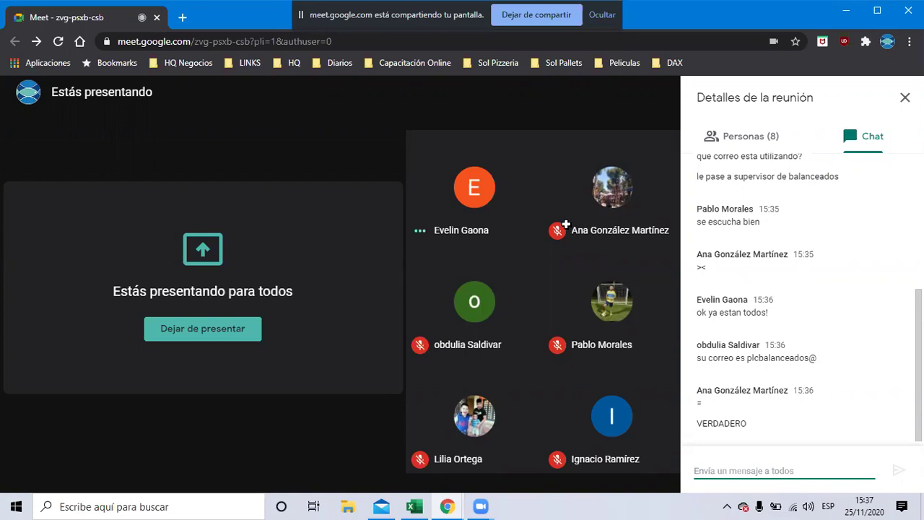
{"action": "key", "text": "alt+Tab"}
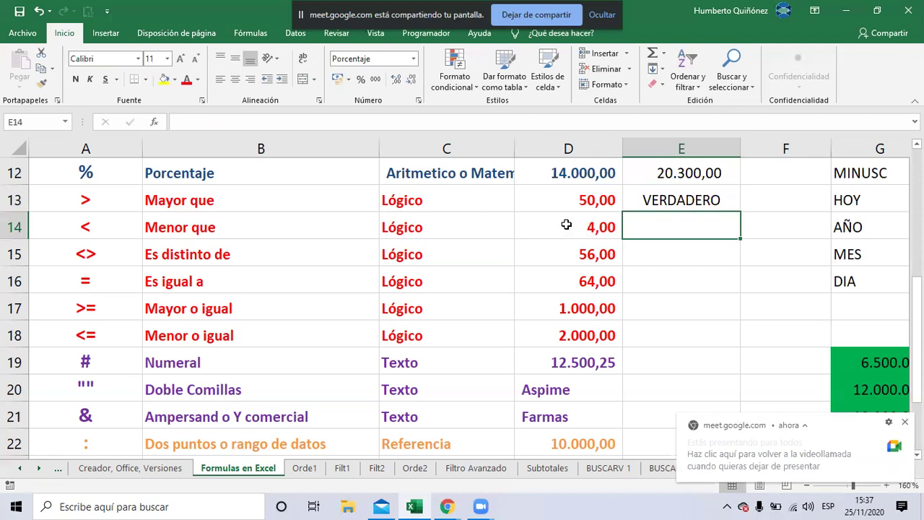
{"action": "key", "text": "Up"}
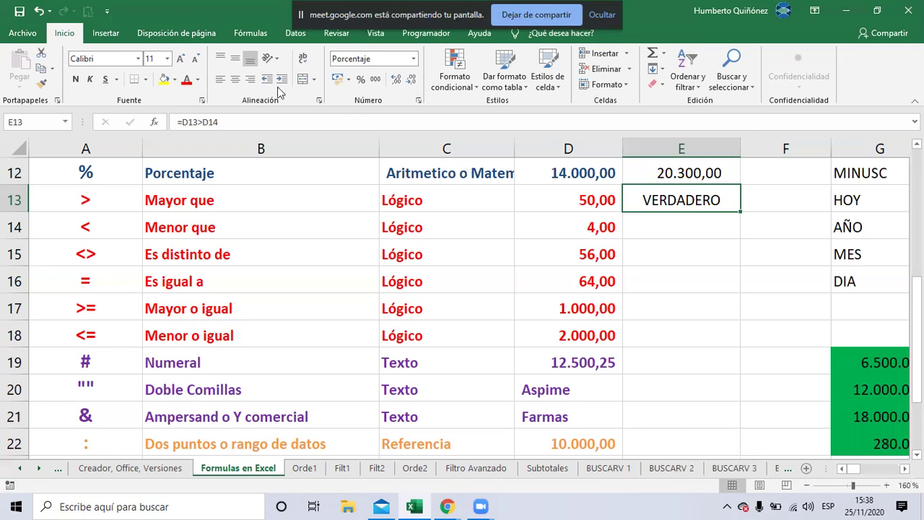
{"action": "left_click", "coordinate": [221, 79]}
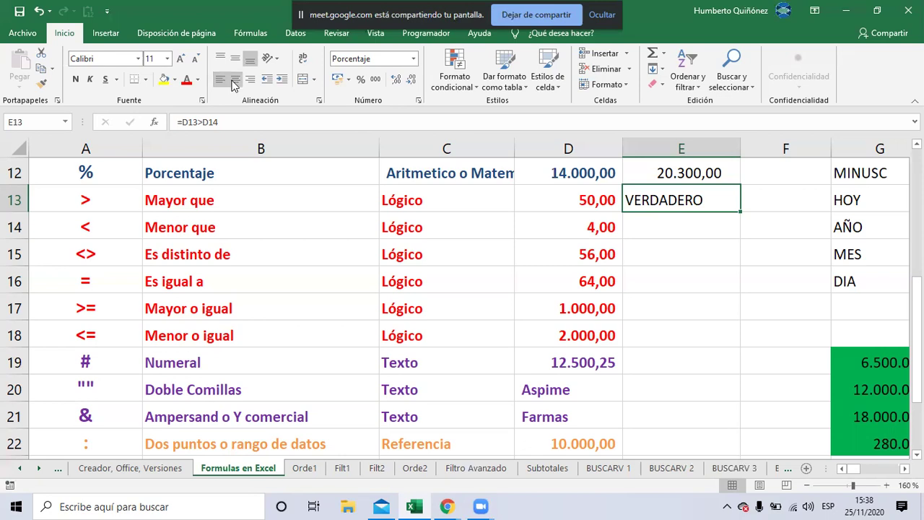
{"action": "left_click", "coordinate": [234, 82]}
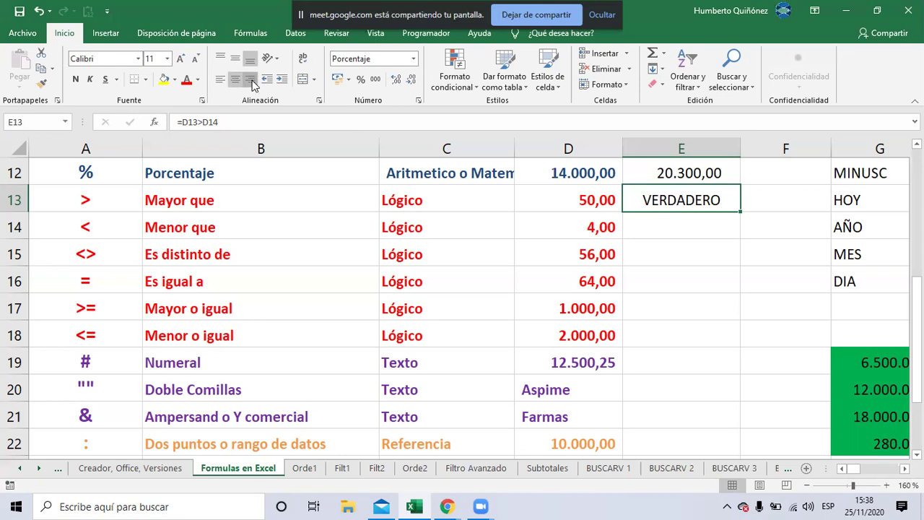
{"action": "left_click", "coordinate": [251, 81]}
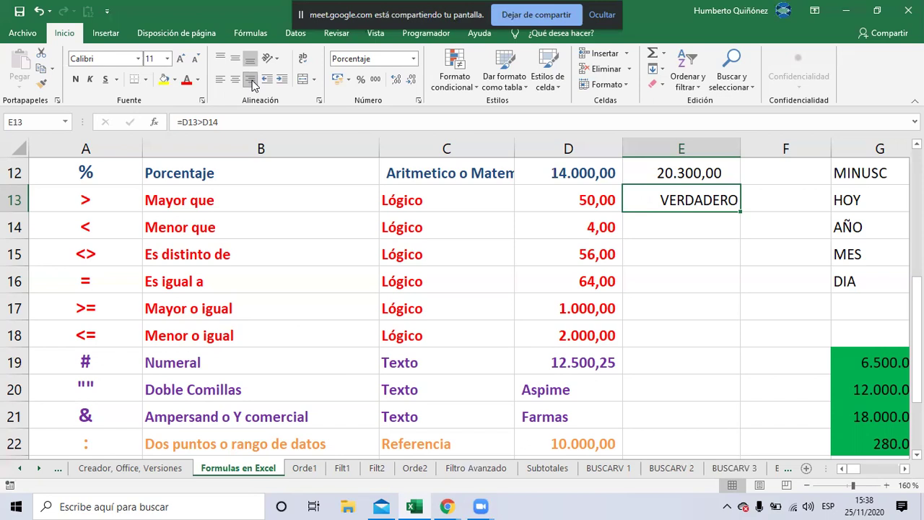
{"action": "left_click", "coordinate": [251, 81]}
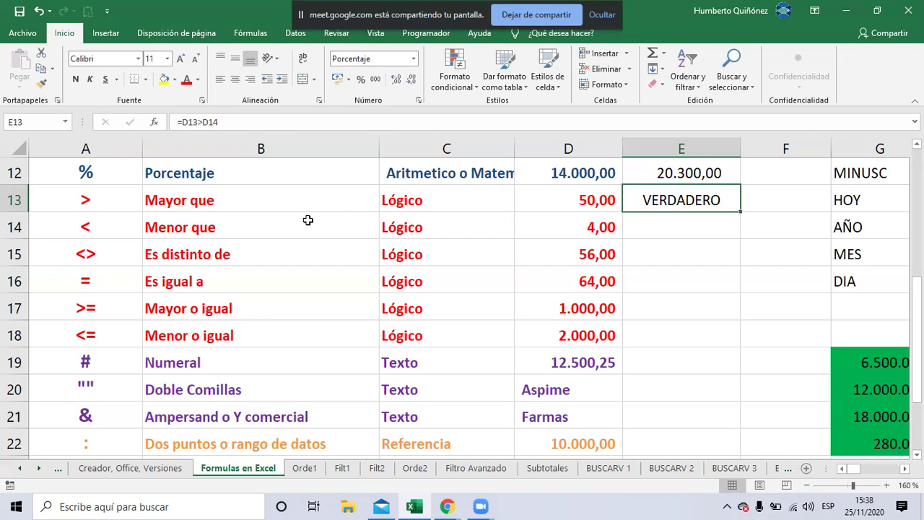
{"action": "key", "text": "Return"}
Check the Meet chat and return to the sheet, where E13 reads VERDADERO
{"action": "key", "text": "alt+Tab"}
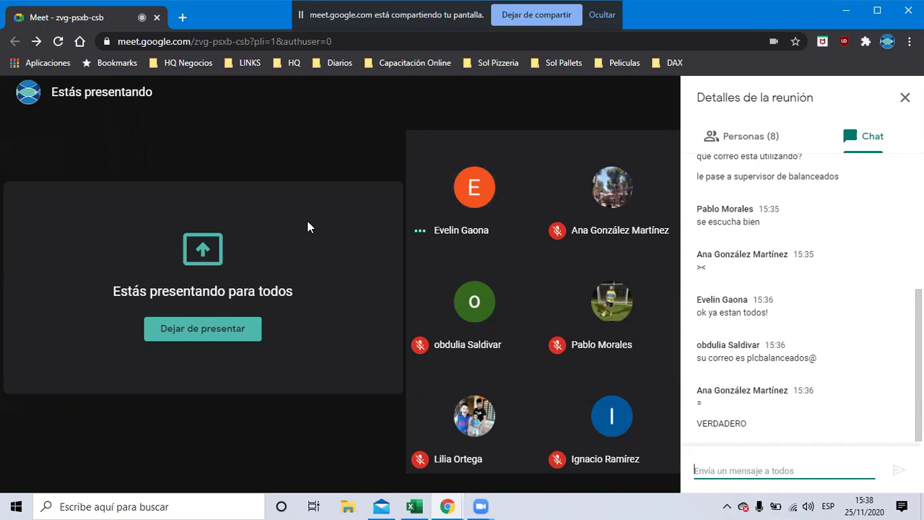
{"action": "key", "text": "alt+Tab"}
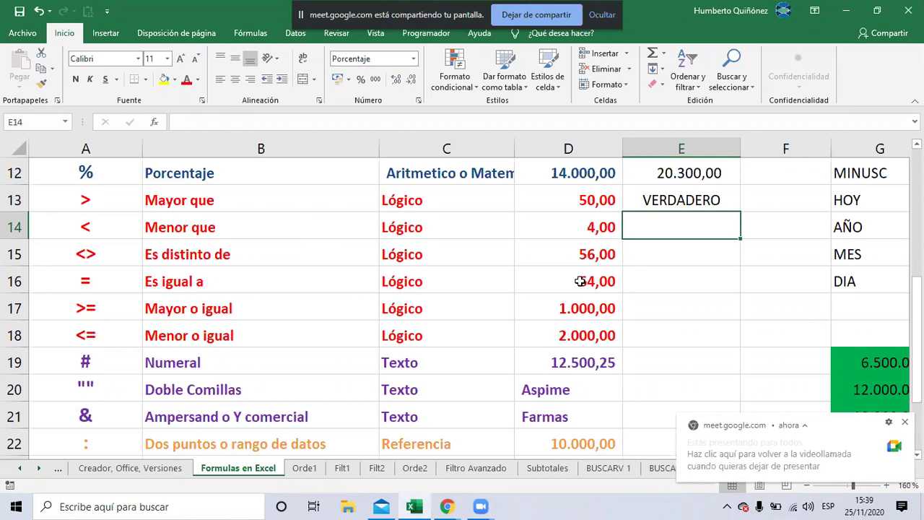
{"action": "key", "text": "alt+Tab"}
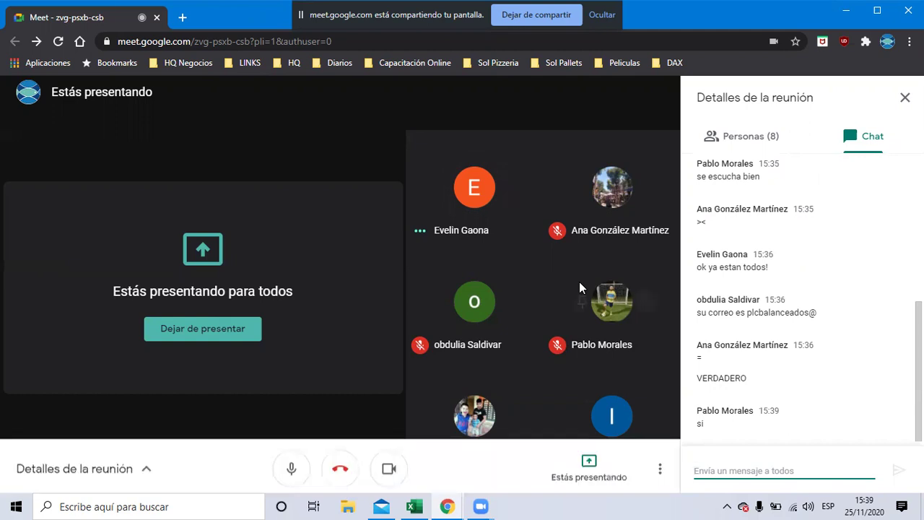
{"action": "key", "text": "alt+Tab"}
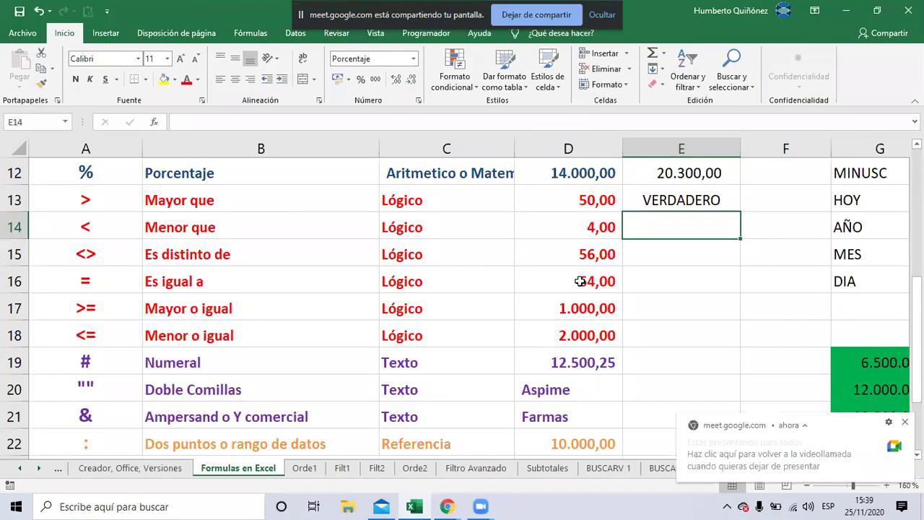
Begin E14's comparison +D14<D15 without confirming it, then switch to Meet
{"action": "type", "text": "+"}
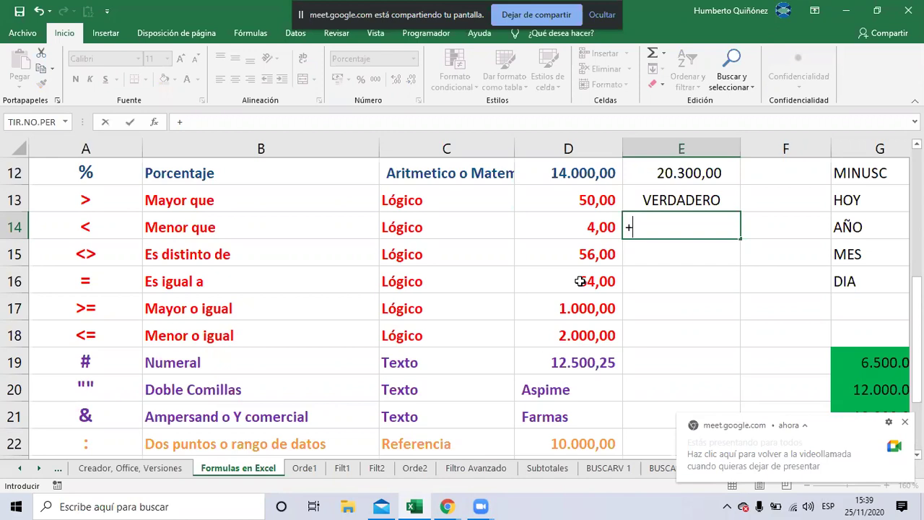
{"action": "key", "text": "Left"}
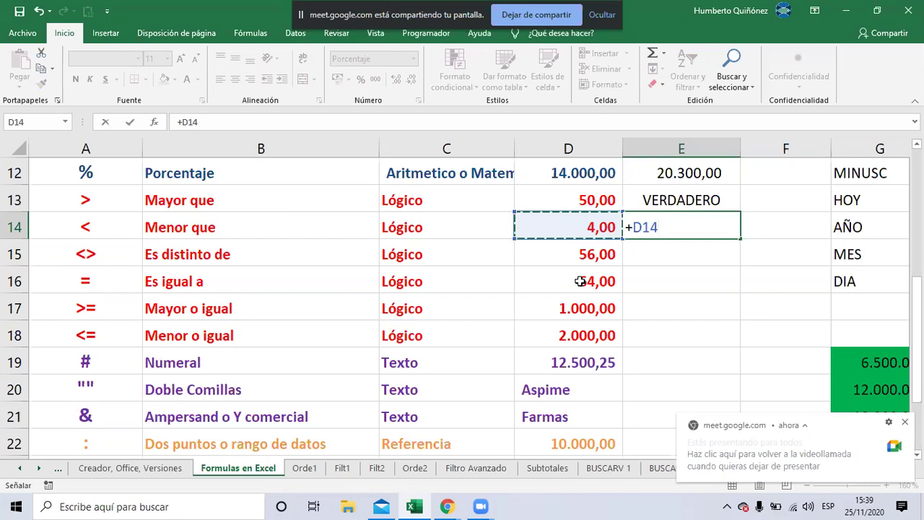
{"action": "type", "text": "<"}
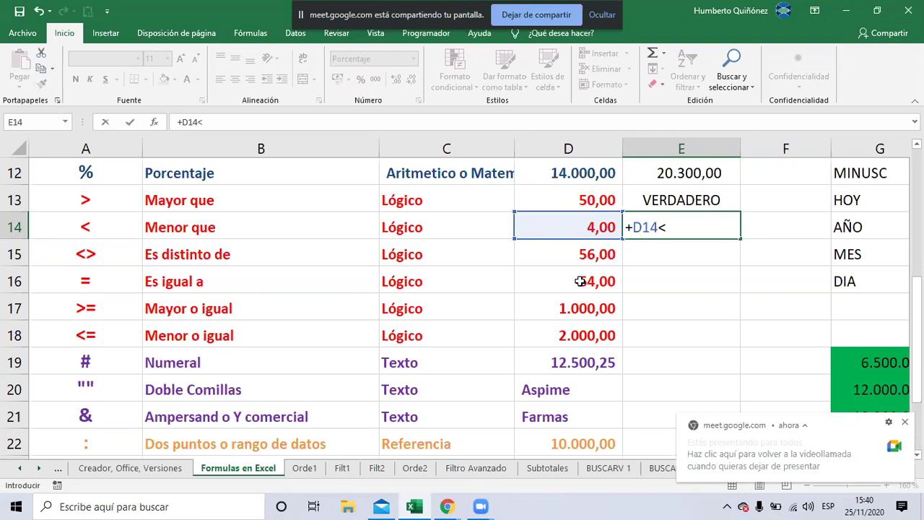
{"action": "key", "text": "Left"}
{"action": "key", "text": "Down"}
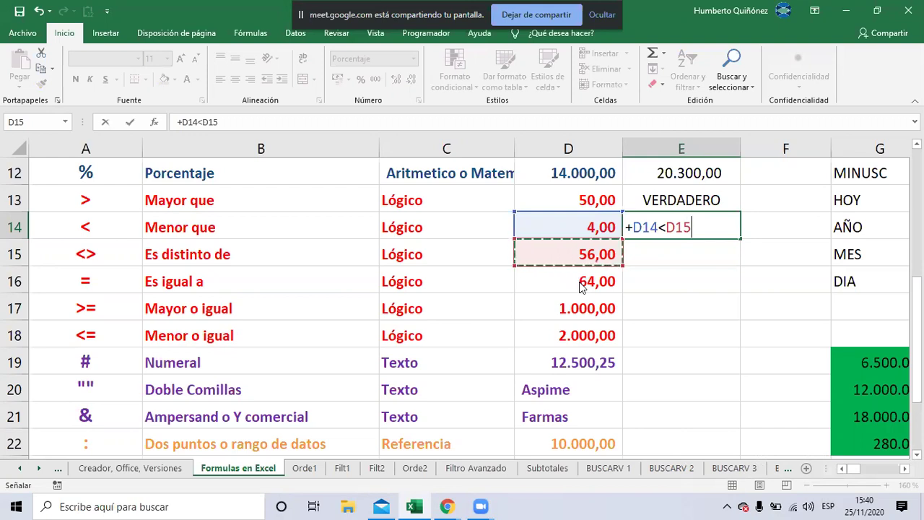
{"action": "key", "text": "alt+Tab"}
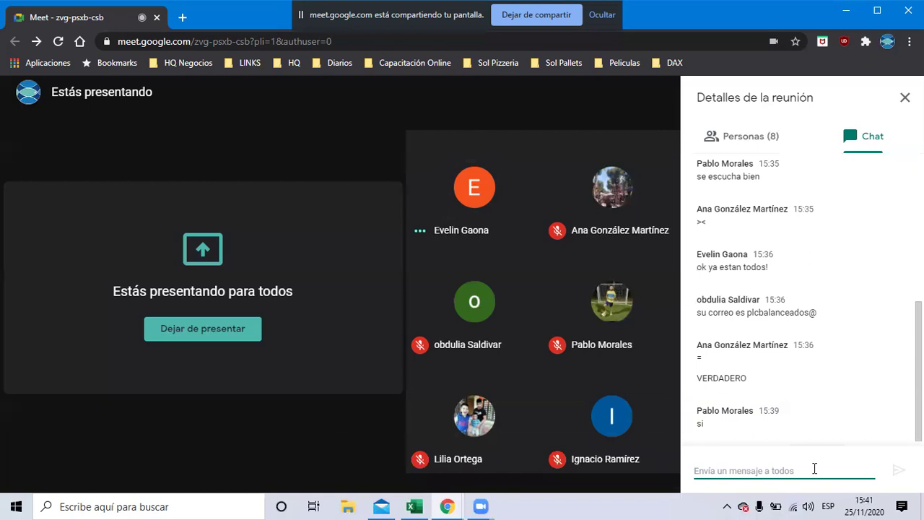
After checking Meet, commit +D14<D15 in E14 so it returns VERDADERO
{"action": "key", "text": "alt+Tab"}
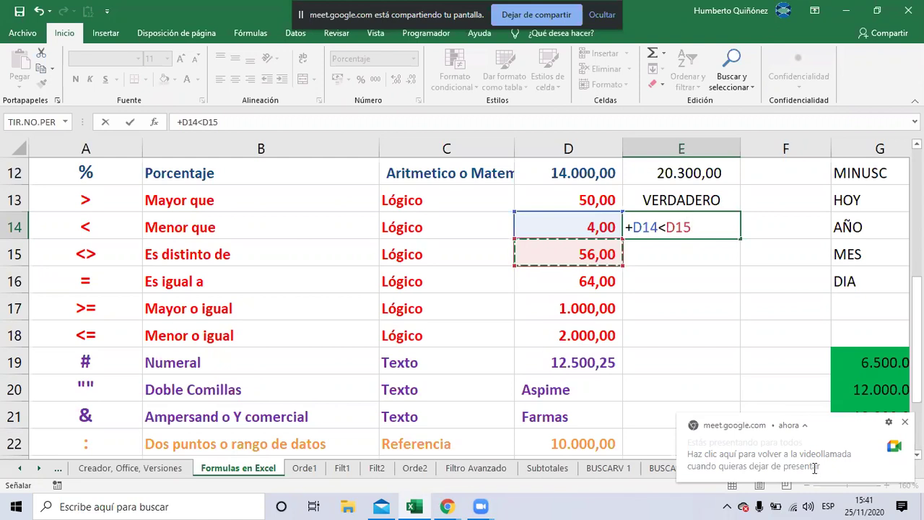
{"action": "left_click", "coordinate": [815, 471]}
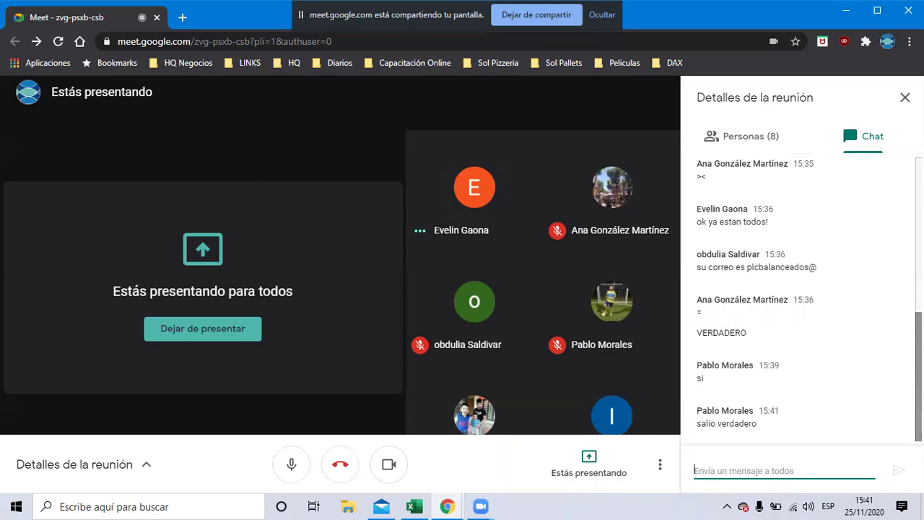
{"action": "key", "text": "alt+Tab"}
{"action": "key", "text": "Return"}
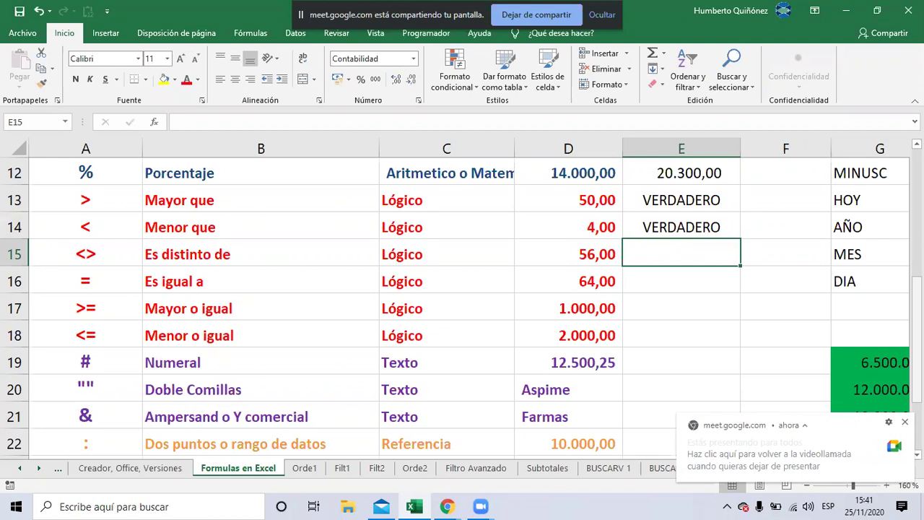
Enter +D15><D16 in E15, triggering Excel's formula correction prompt
{"action": "type", "text": "+"}
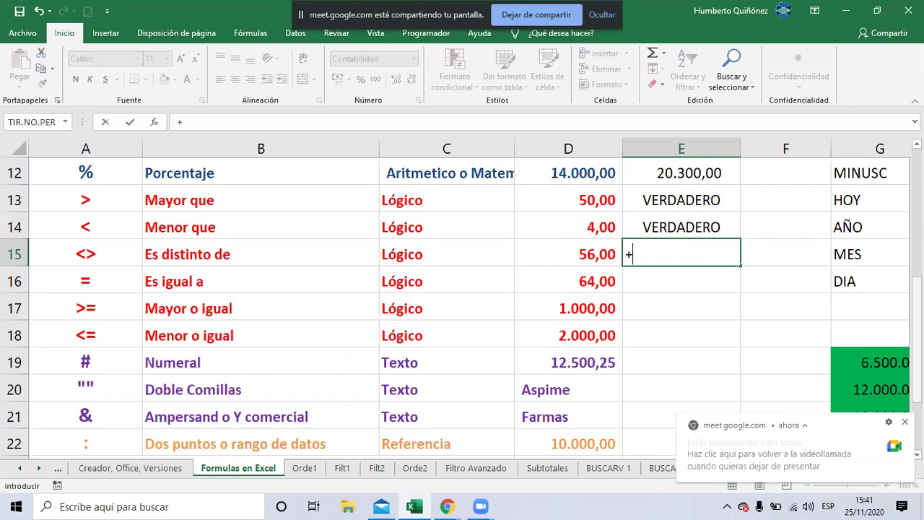
{"action": "key", "text": "Left"}
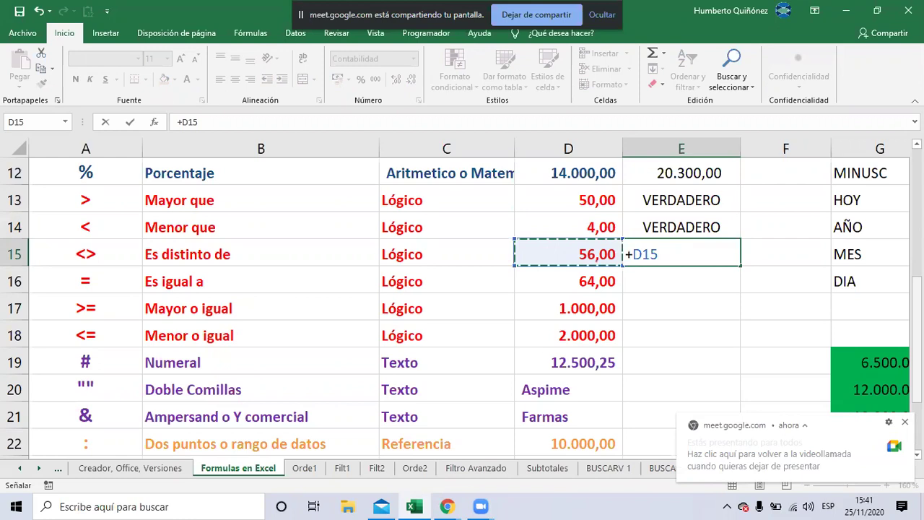
{"action": "type", "text": "<"}
{"action": "key", "text": "BackSpace"}
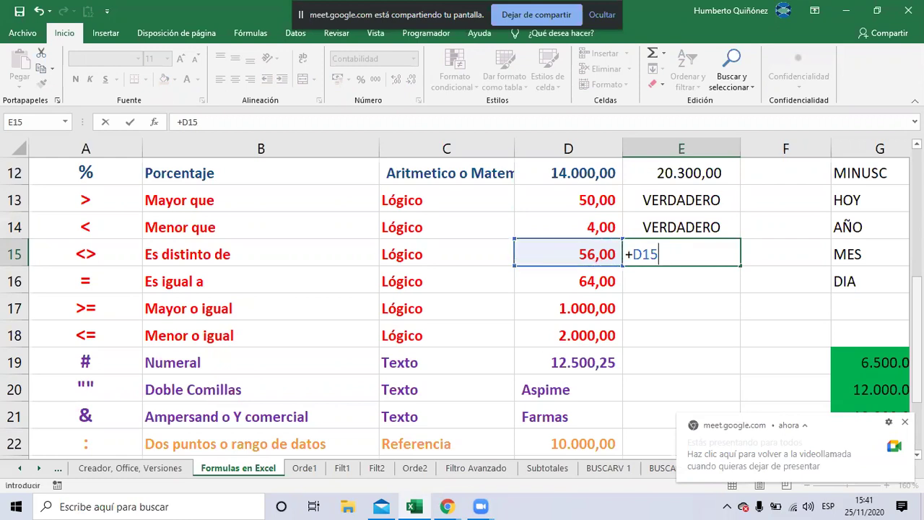
{"action": "type", "text": "><"}
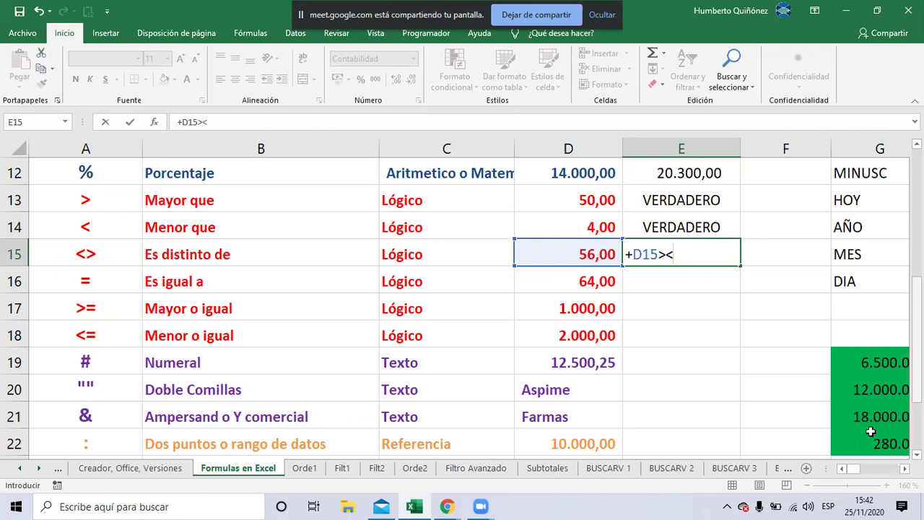
{"action": "left_click", "coordinate": [602, 284]}
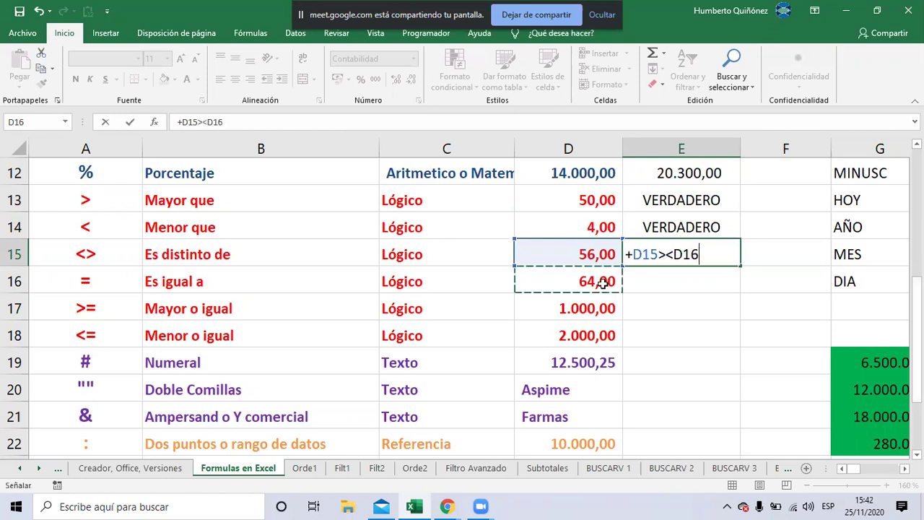
{"action": "key", "text": "Return"}
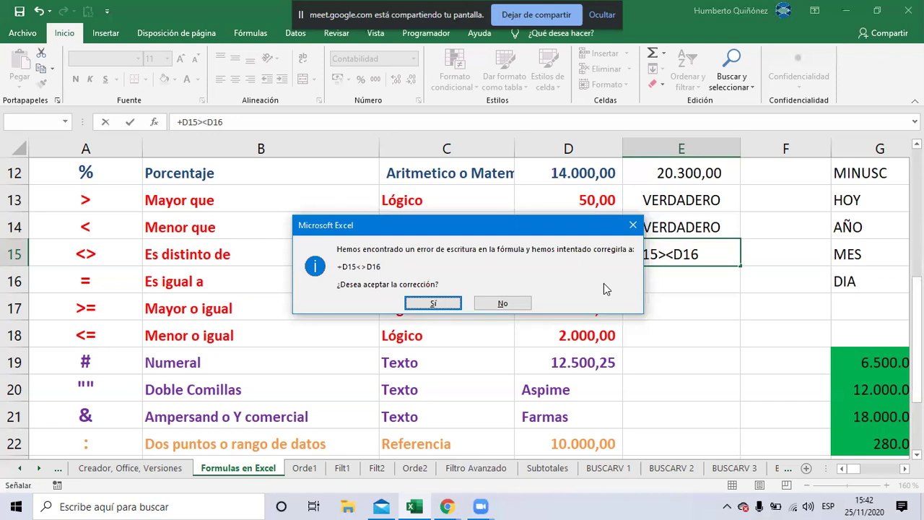
Accept Excel's correction to +D15<>D16 in E15
{"action": "left_click", "coordinate": [433, 303]}
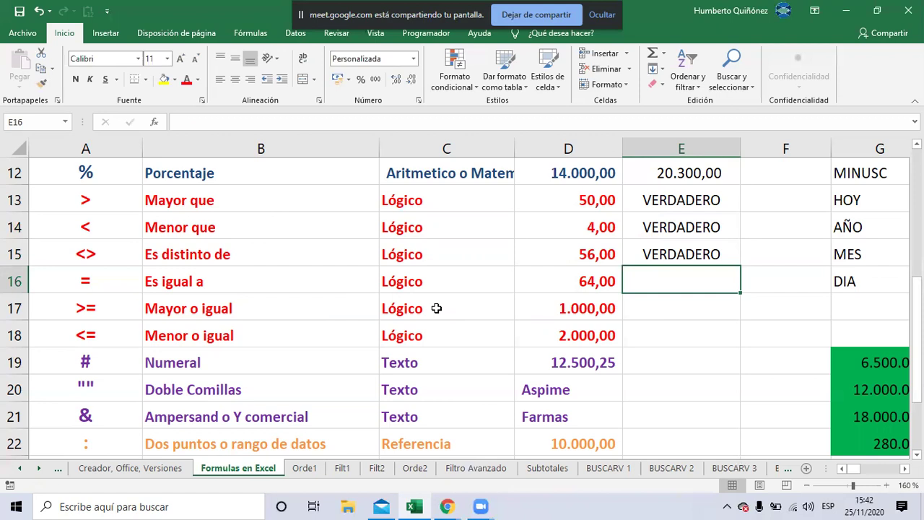
After checking Meet, re-confirm E15's +D15<>D16 formula so it returns VERDADERO
{"action": "key", "text": "alt+Tab"}
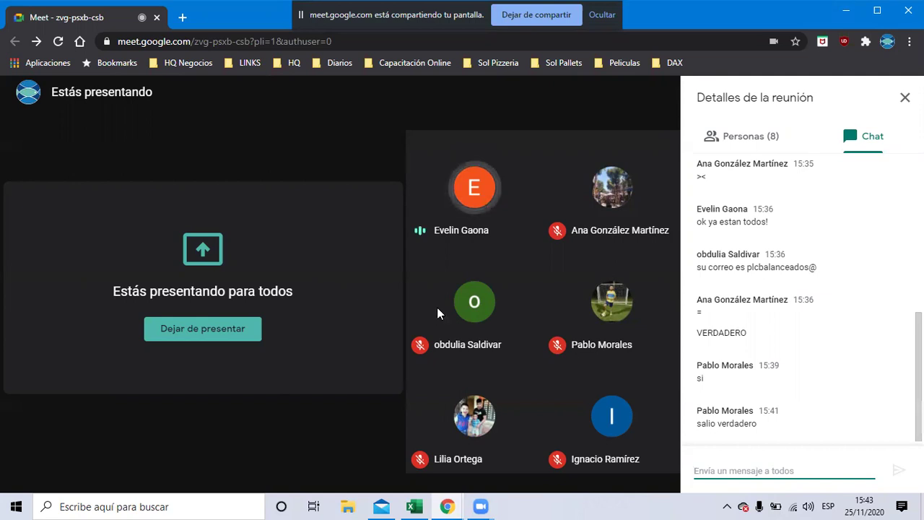
{"action": "key", "text": "alt+Tab"}
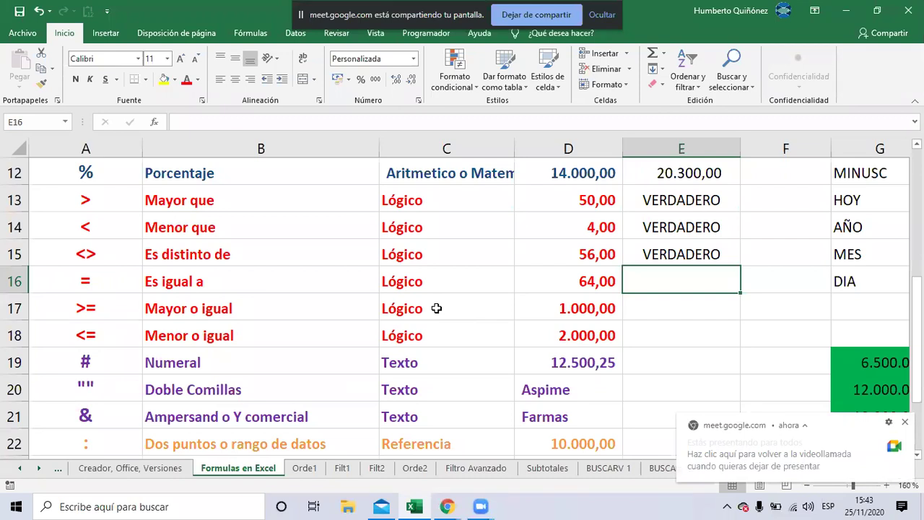
{"action": "key", "text": "Up"}
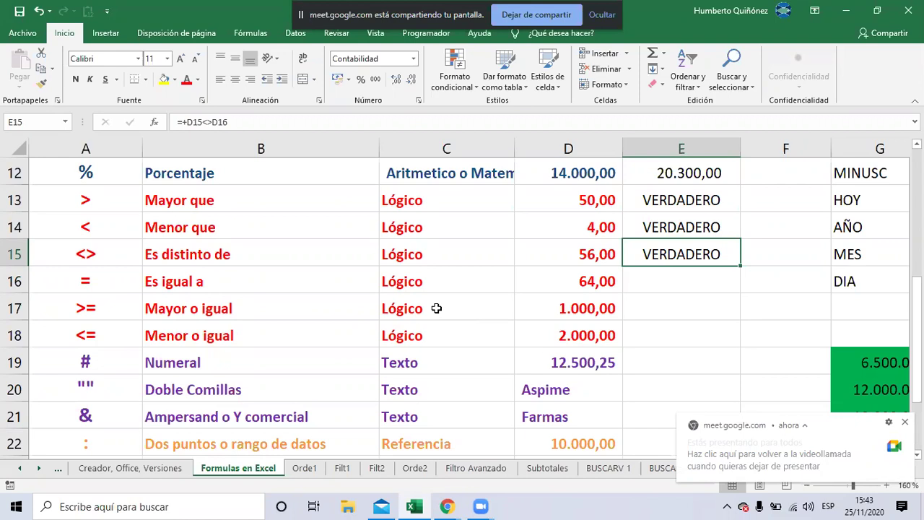
{"action": "key", "text": "F2"}
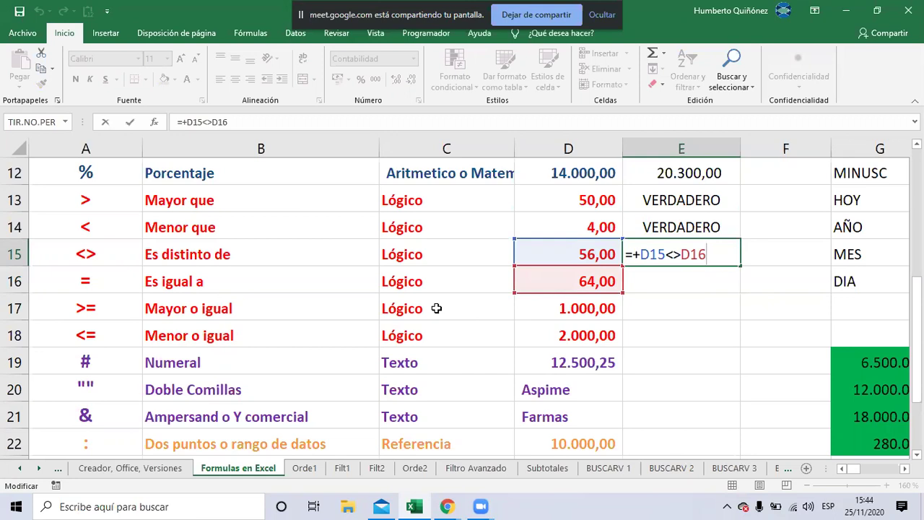
{"action": "key", "text": "Return"}
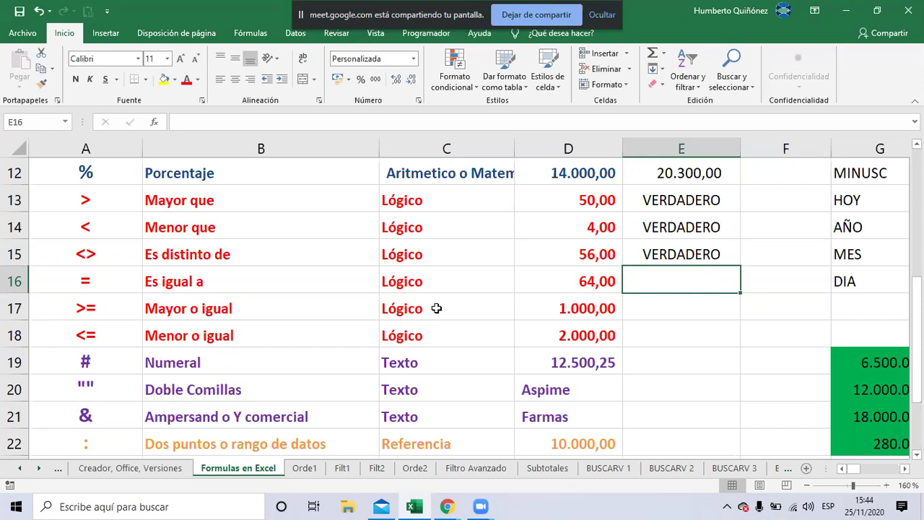
Try 56 in D16 so E15 shows FALSO, undo back to 64, then go to the Meet call
{"action": "key", "text": "Left"}
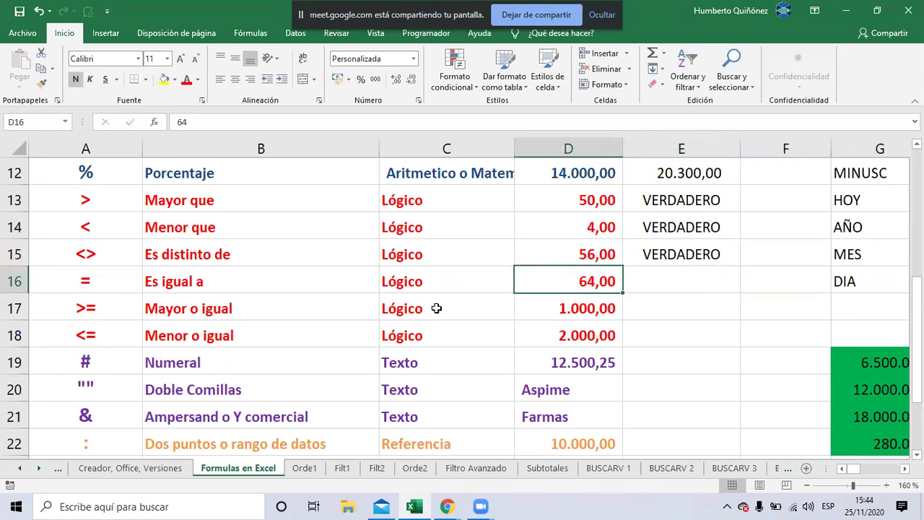
{"action": "type", "text": "56"}
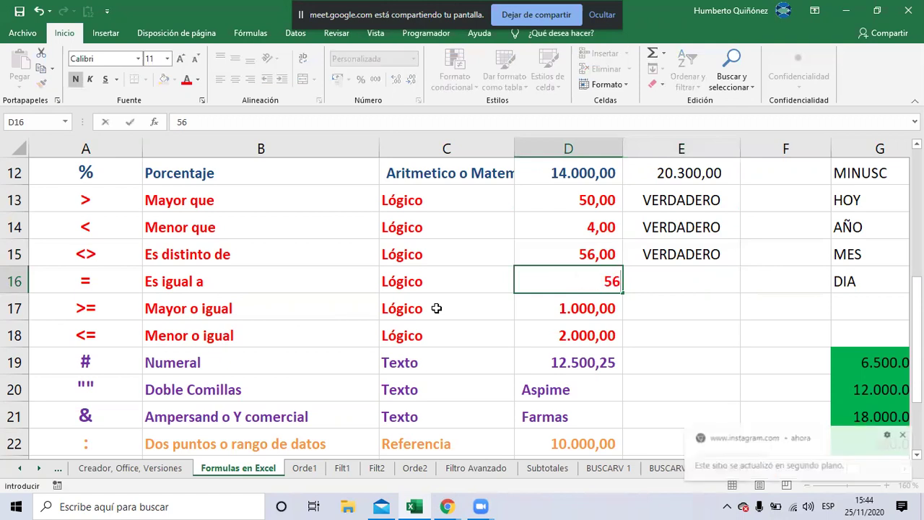
{"action": "key", "text": "Return"}
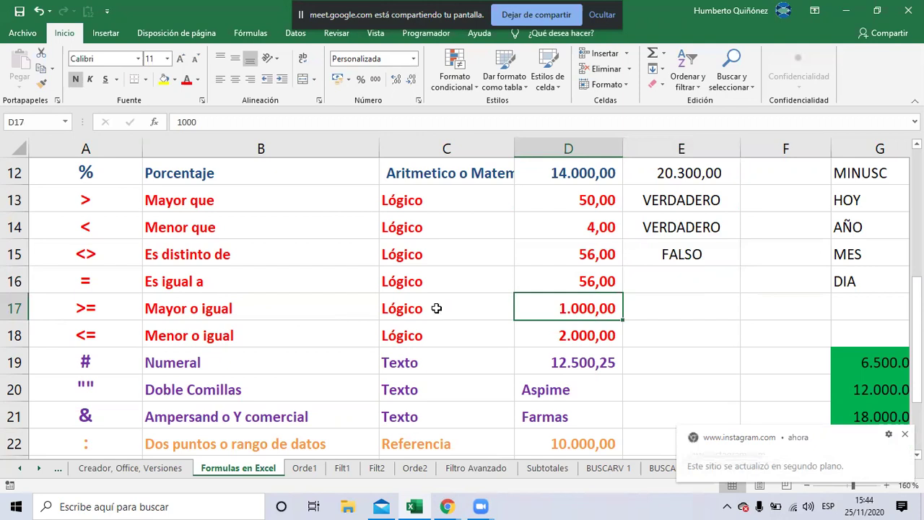
{"action": "key", "text": "ctrl+z"}
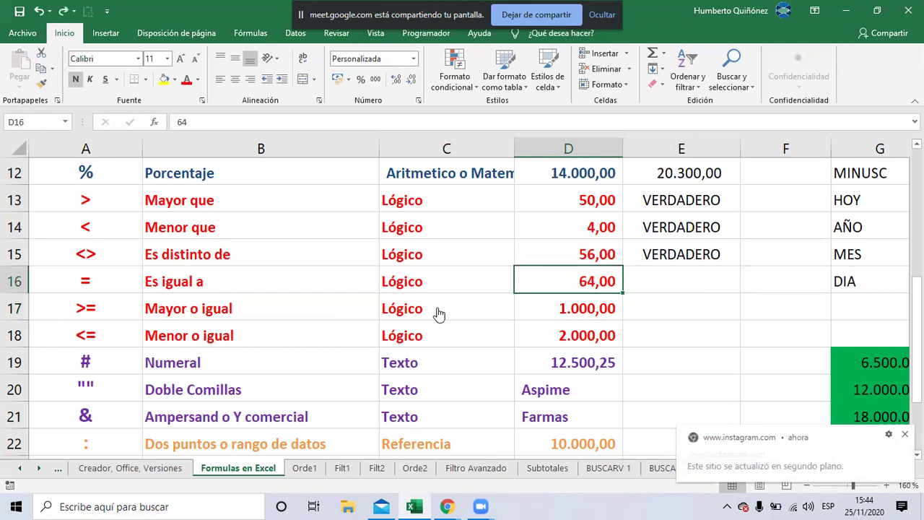
{"action": "key", "text": "alt+Tab"}
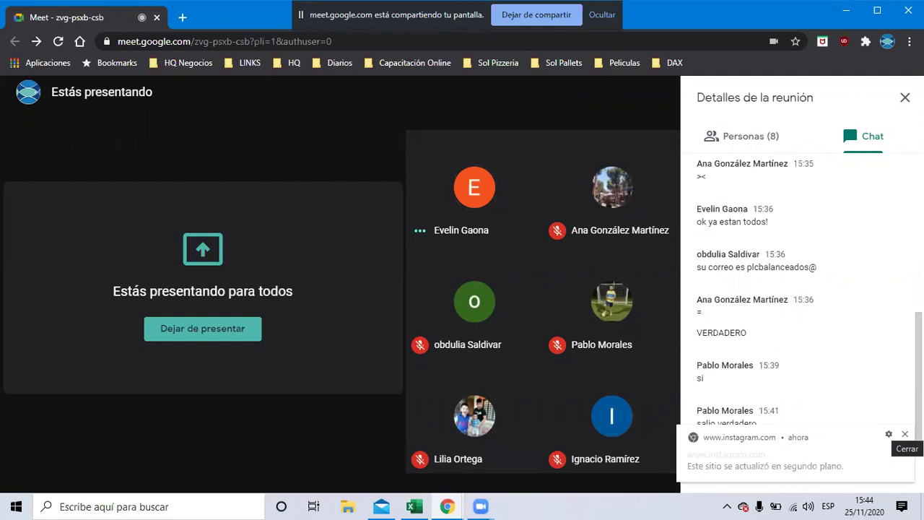
Dismiss the Instagram notice, select E16, and alternate between the Meet chat and the Excel sheet
{"action": "left_click", "coordinate": [905, 434]}
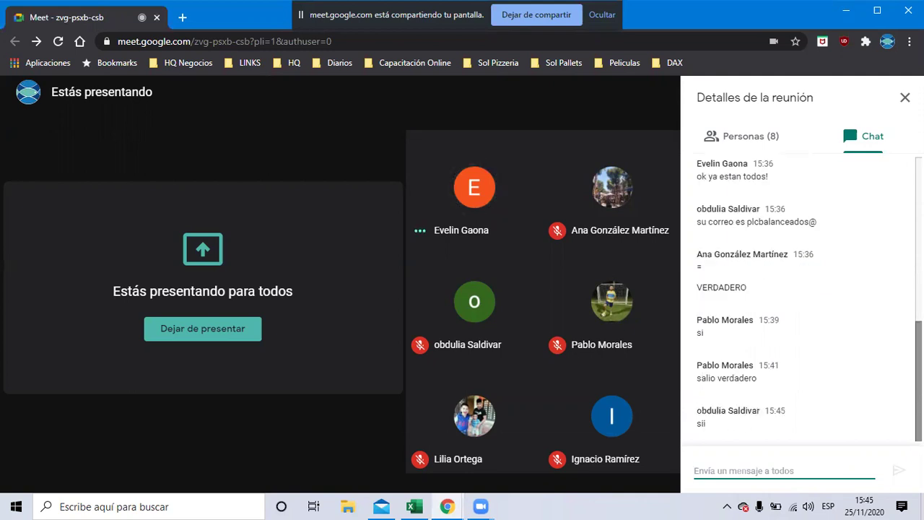
{"action": "key", "text": "alt+Tab"}
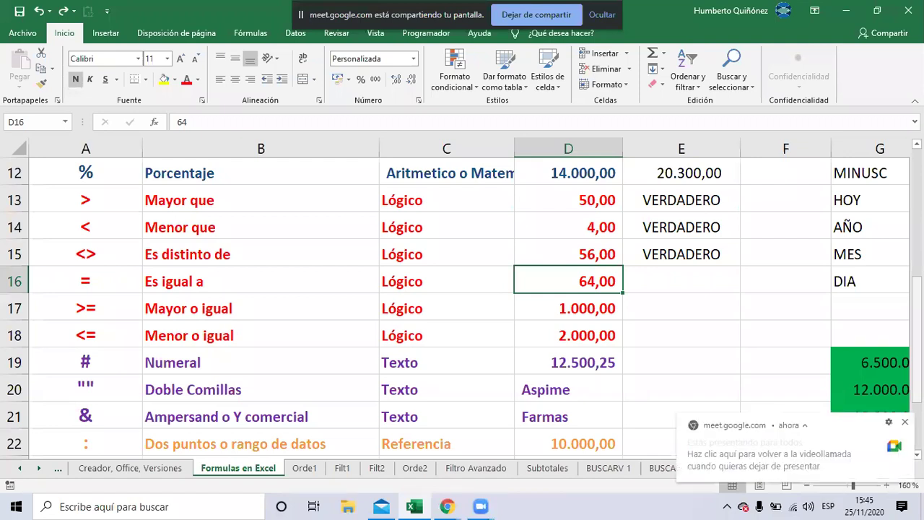
{"action": "left_click", "coordinate": [681, 279]}
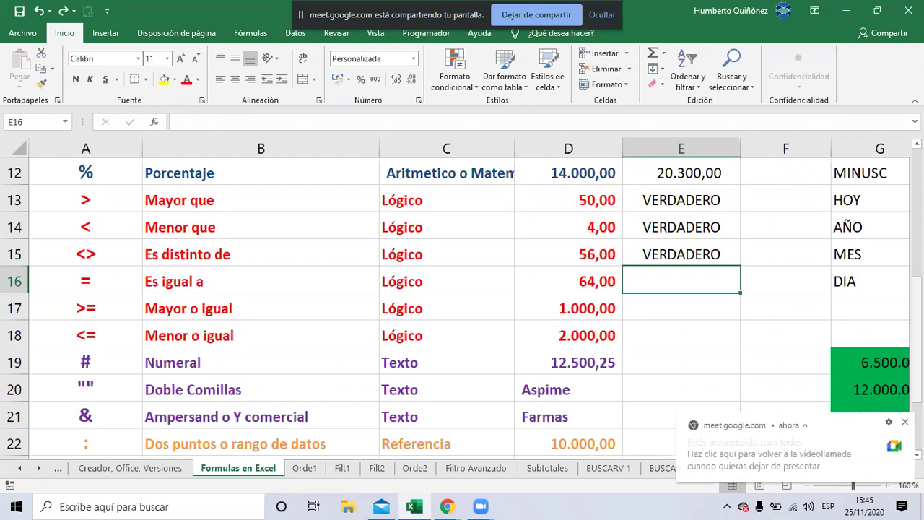
{"action": "key", "text": "alt+Tab"}
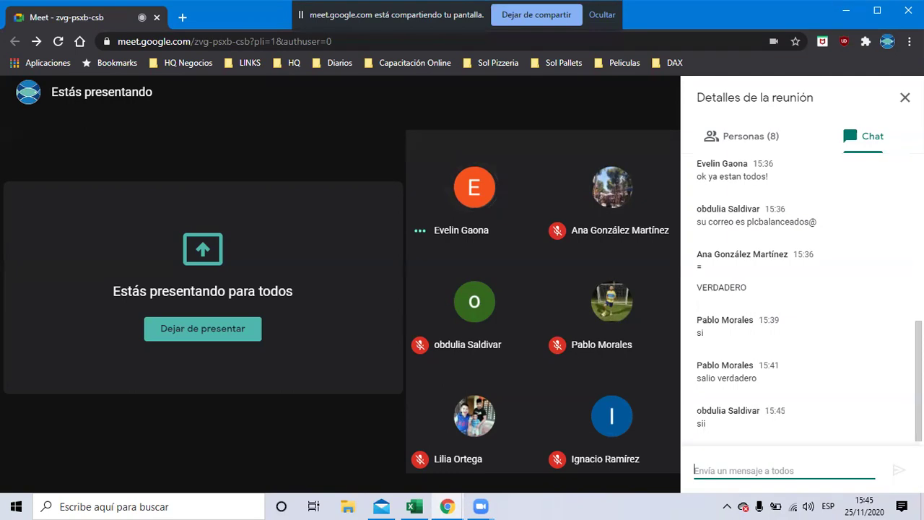
{"action": "key", "text": "alt+Tab"}
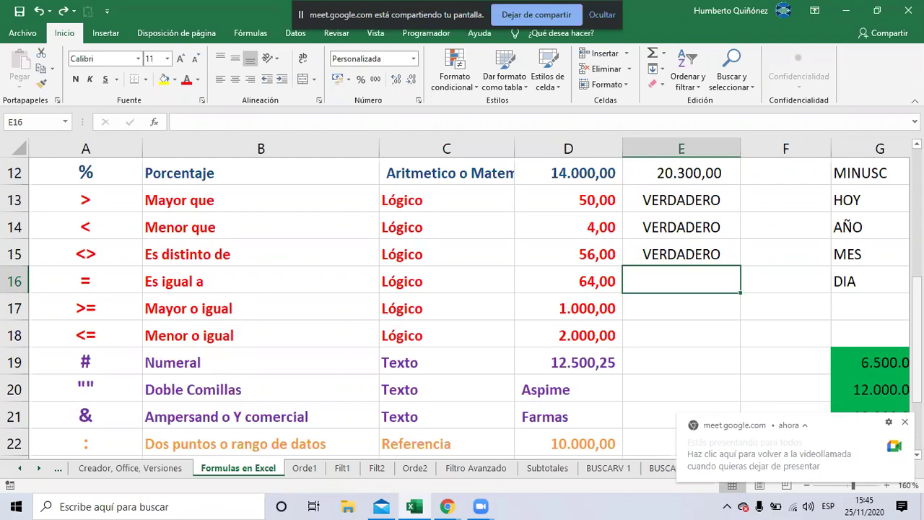
{"action": "key", "text": "alt+Tab"}
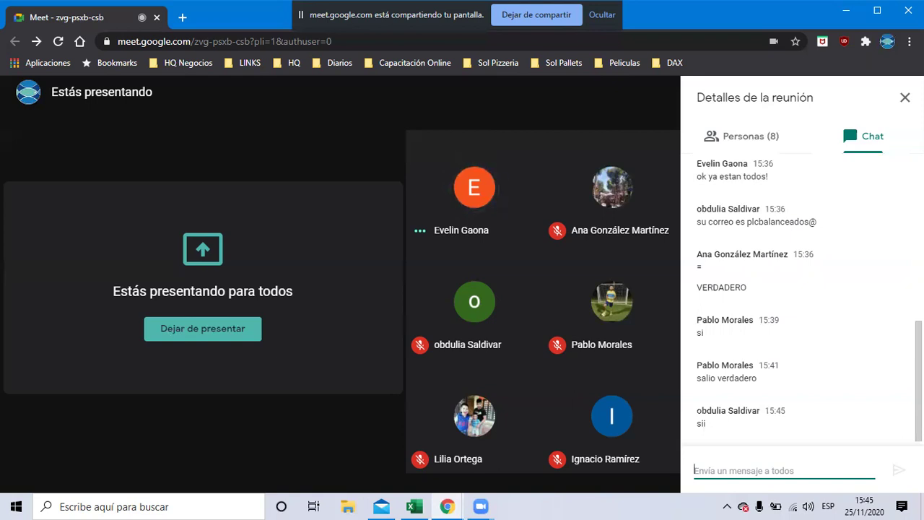
{"action": "key", "text": "alt+Tab"}
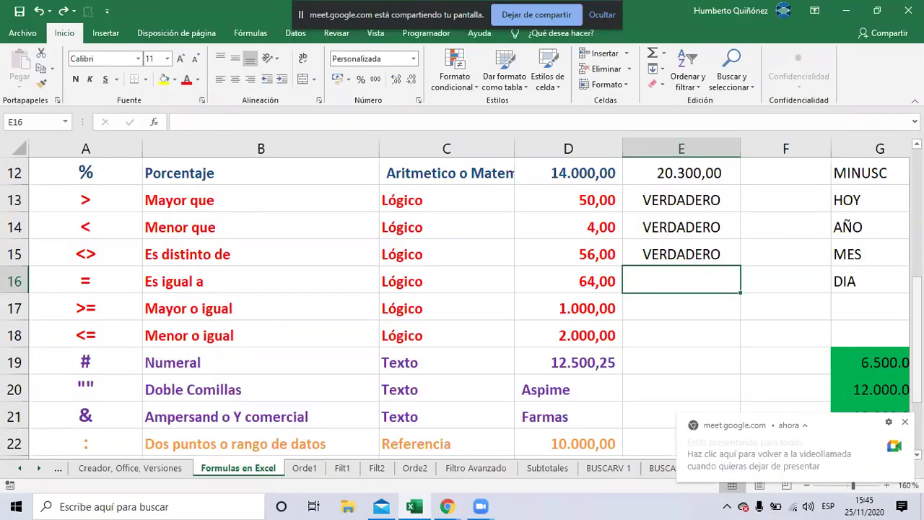
Bring up the Google Meet chat showing the '=d16=d17' and 'falso' replies
{"action": "key", "text": "alt+Tab"}
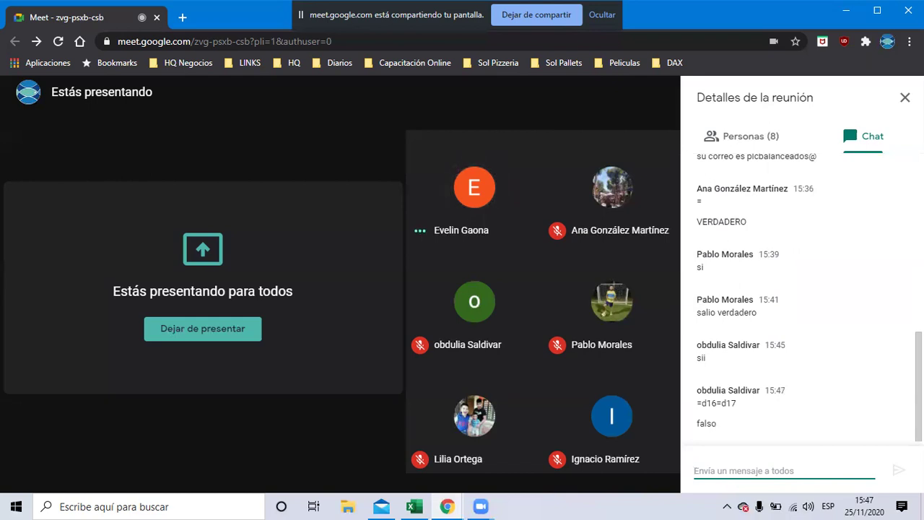
Back in Excel, enter =D16=D17 in E16, which returns FALSO
{"action": "key", "text": "alt+Tab"}
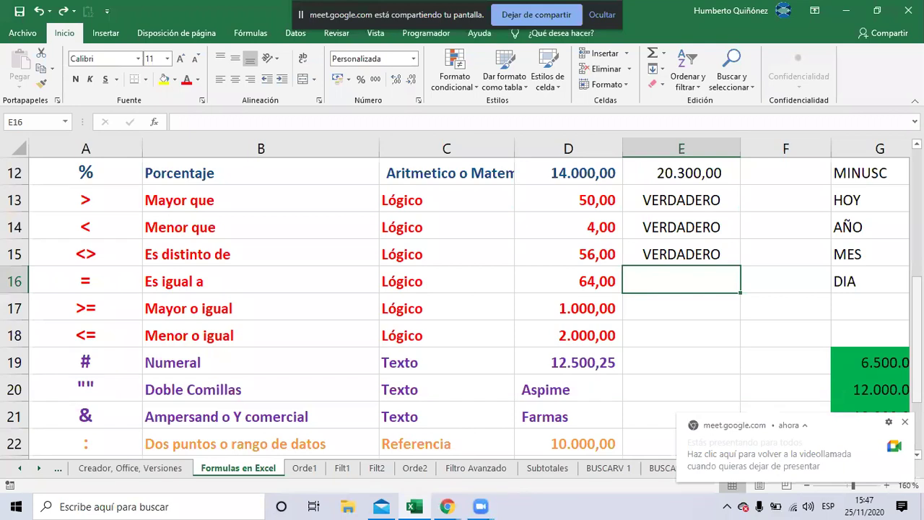
{"action": "type", "text": "="}
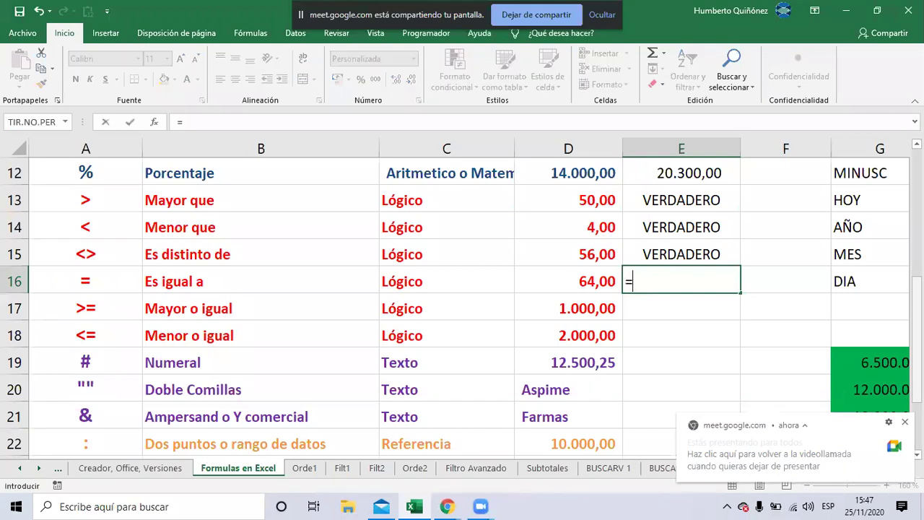
{"action": "key", "text": "Left"}
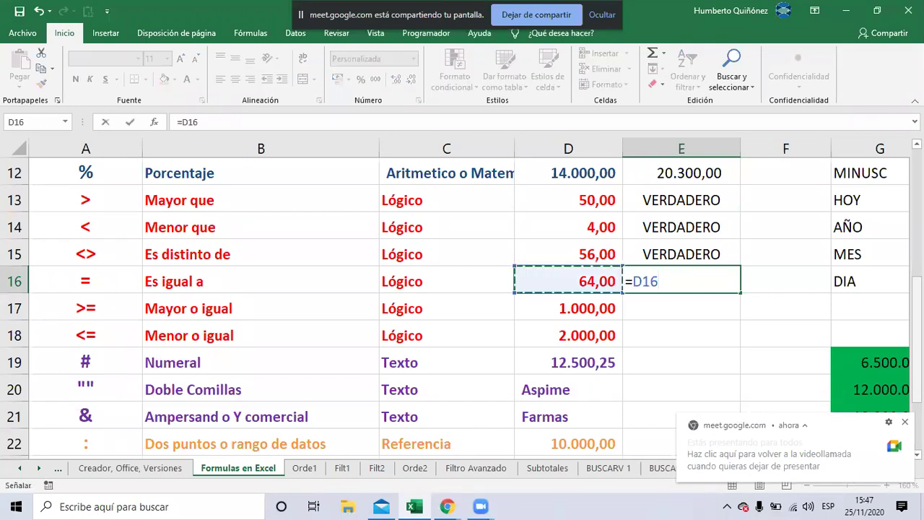
{"action": "type", "text": "="}
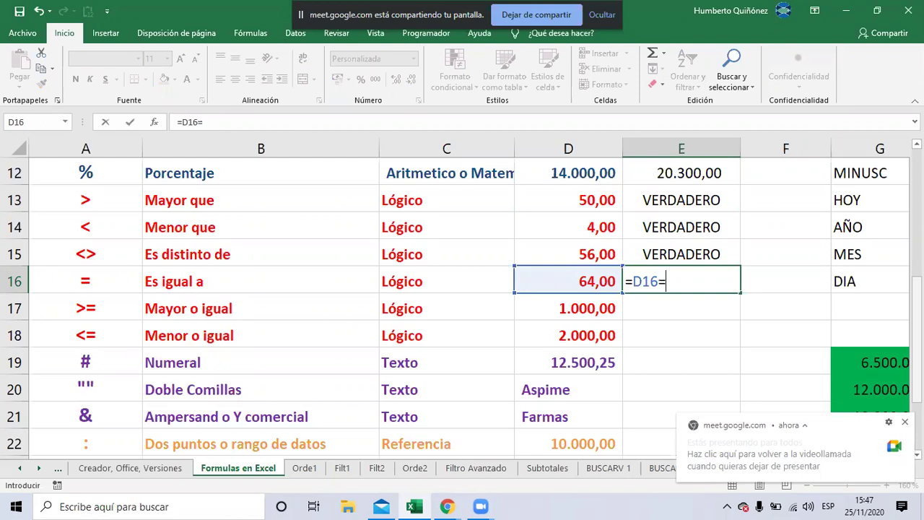
{"action": "key", "text": "Down"}
{"action": "key", "text": "Left"}
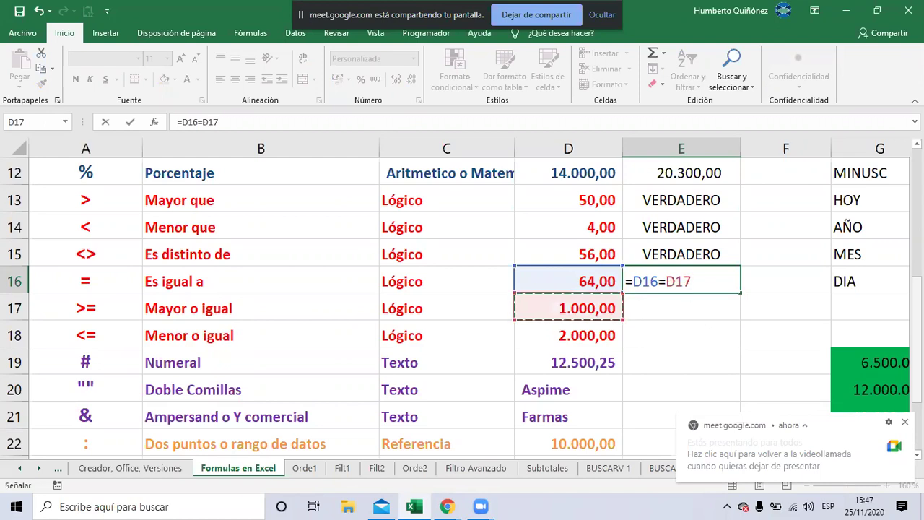
{"action": "key", "text": "Return"}
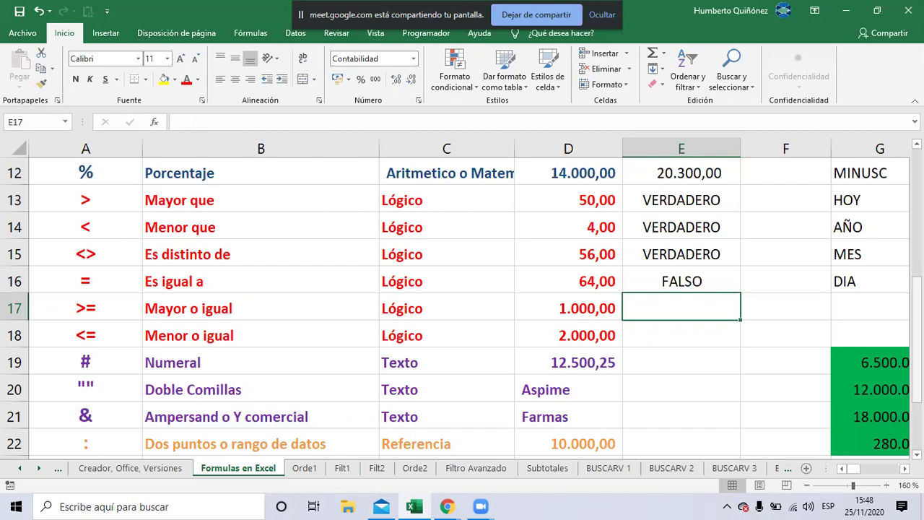
{"action": "key", "text": "alt+Tab"}
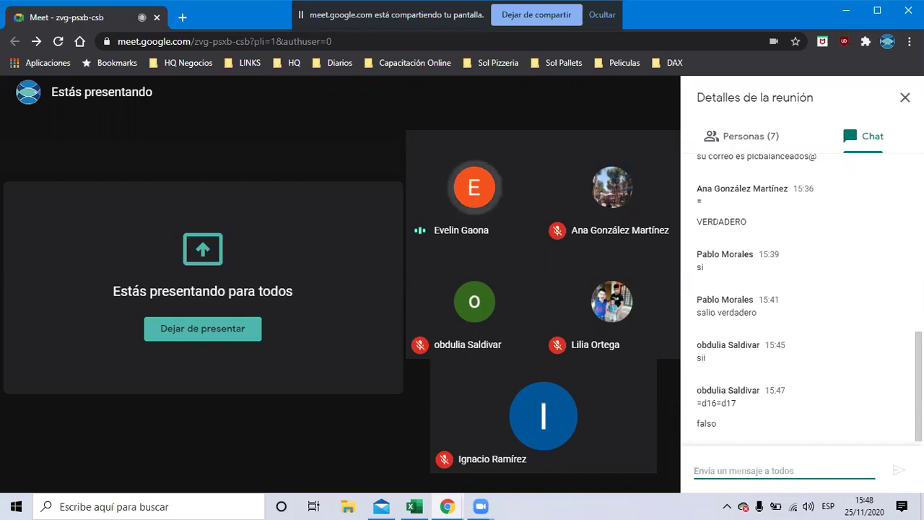
{"action": "key", "text": "alt+Tab"}
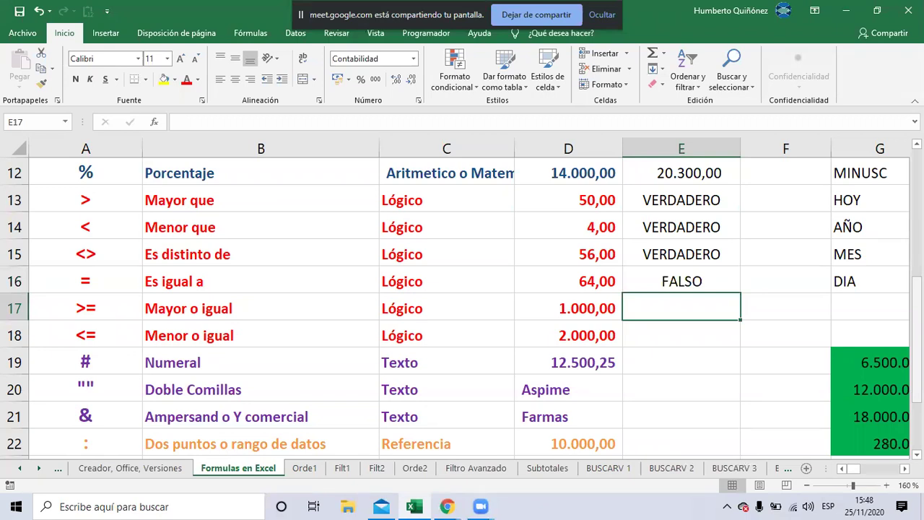
{"action": "key", "text": "alt+Tab"}
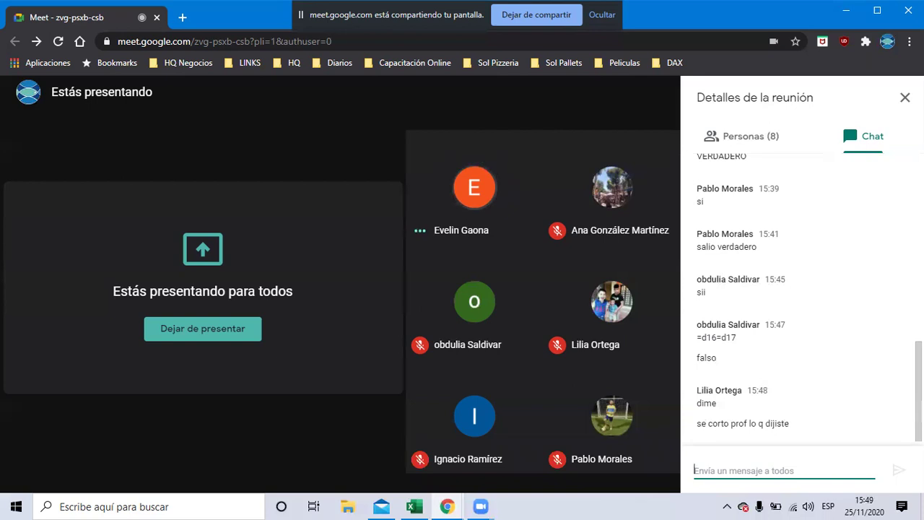
{"action": "key", "text": "alt+Tab"}
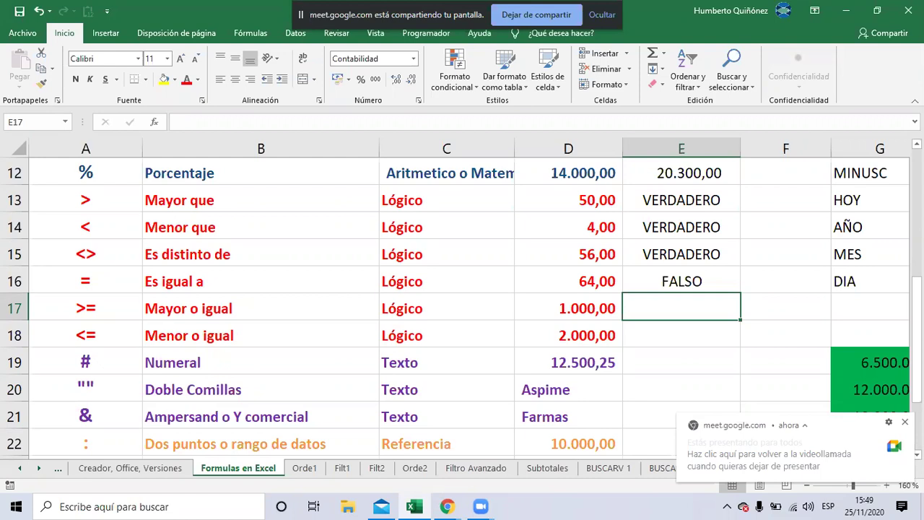
Build the unconfirmed formula =D17>=D18 in E17, then move over to the Meet call
{"action": "type", "text": "="}
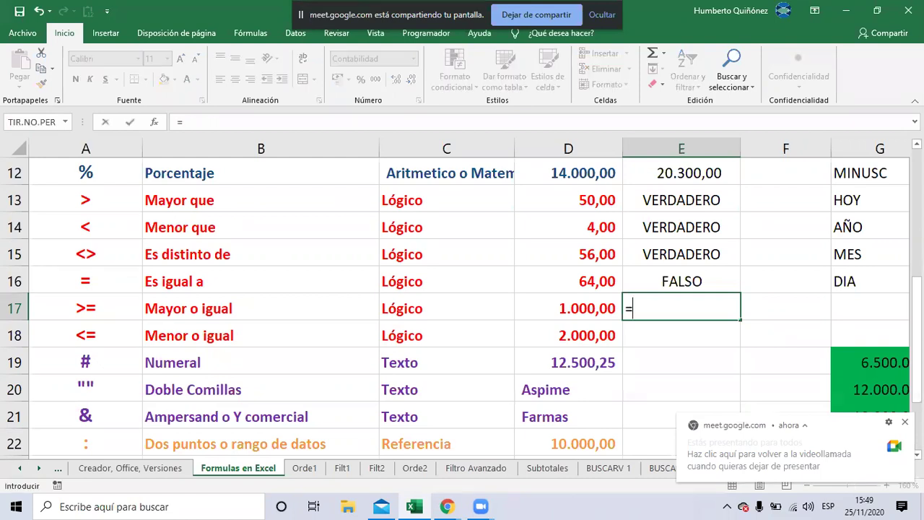
{"action": "left_click", "coordinate": [568, 308]}
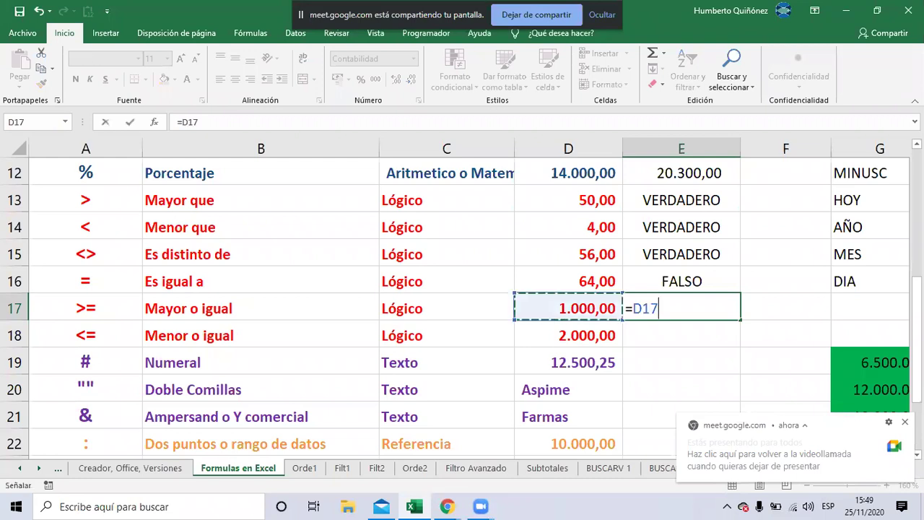
{"action": "type", "text": ">"}
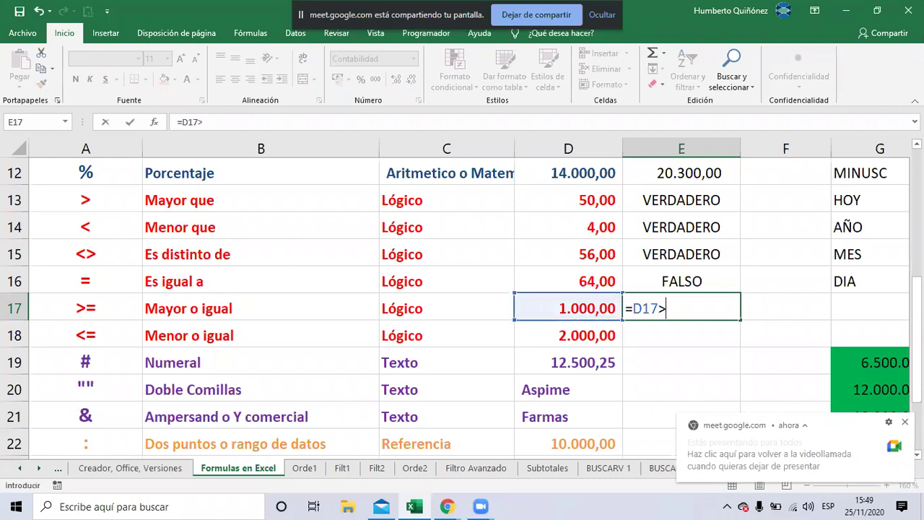
{"action": "type", "text": "="}
{"action": "left_click", "coordinate": [568, 335]}
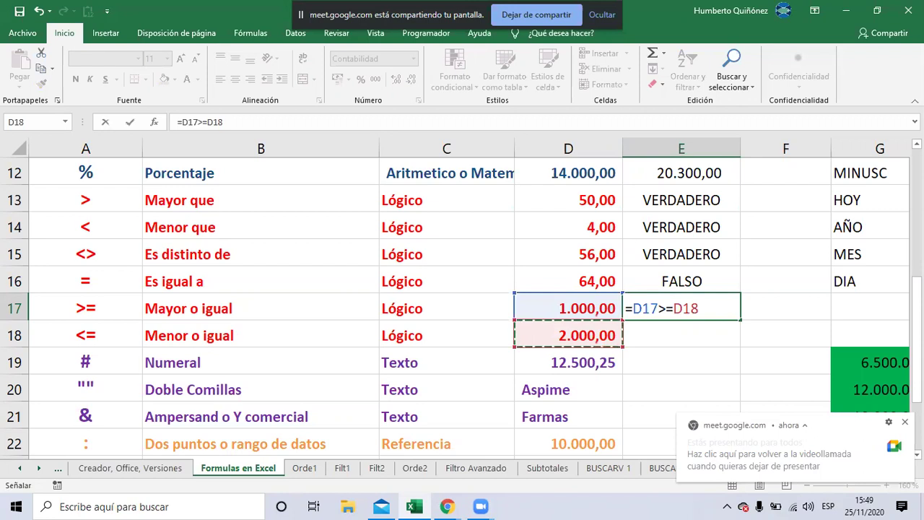
{"action": "key", "text": "alt+Tab"}
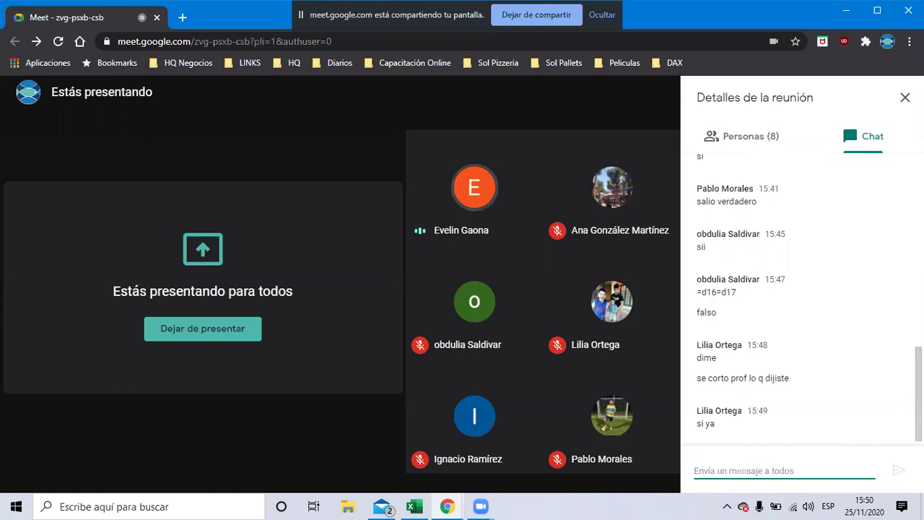
Return to Excel and commit =D17>=D18 in E17, which shows FALSO
{"action": "key", "text": "alt+Tab"}
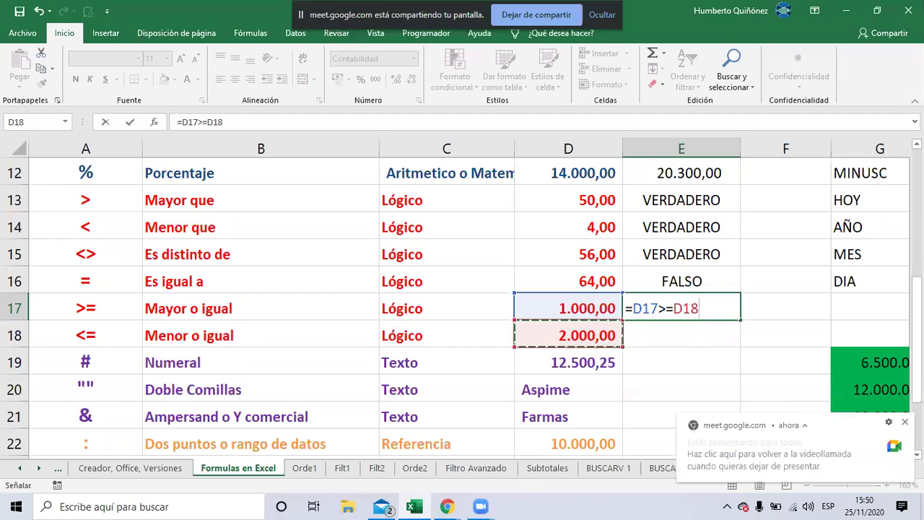
{"action": "key", "text": "alt+Tab"}
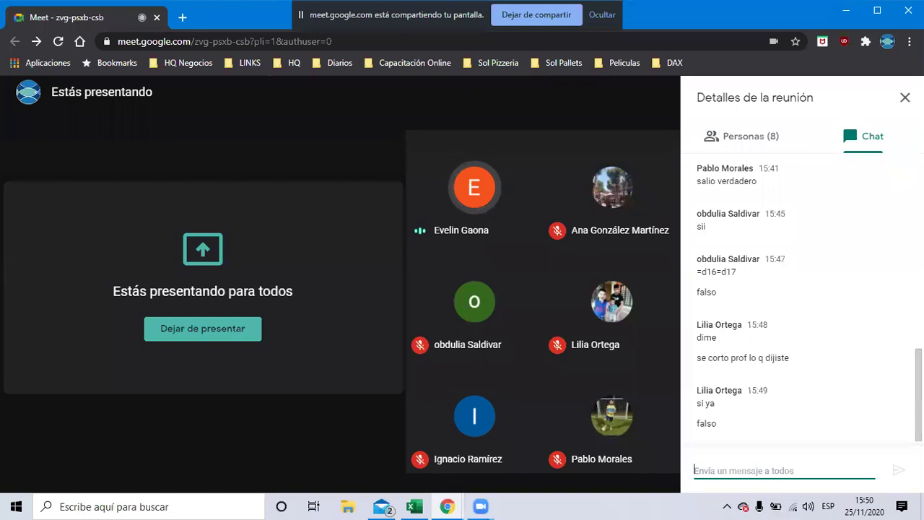
{"action": "key", "text": "alt+Tab"}
{"action": "key", "text": "Return"}
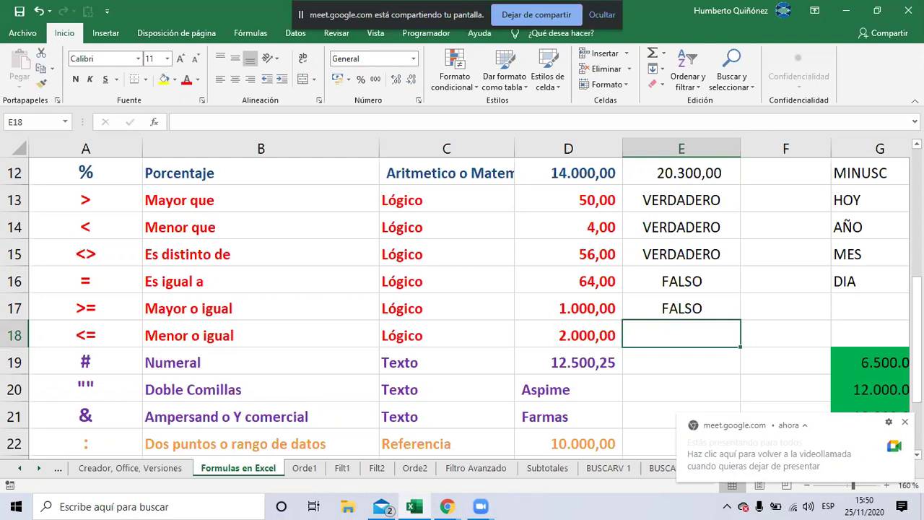
{"action": "key", "text": "alt+Tab"}
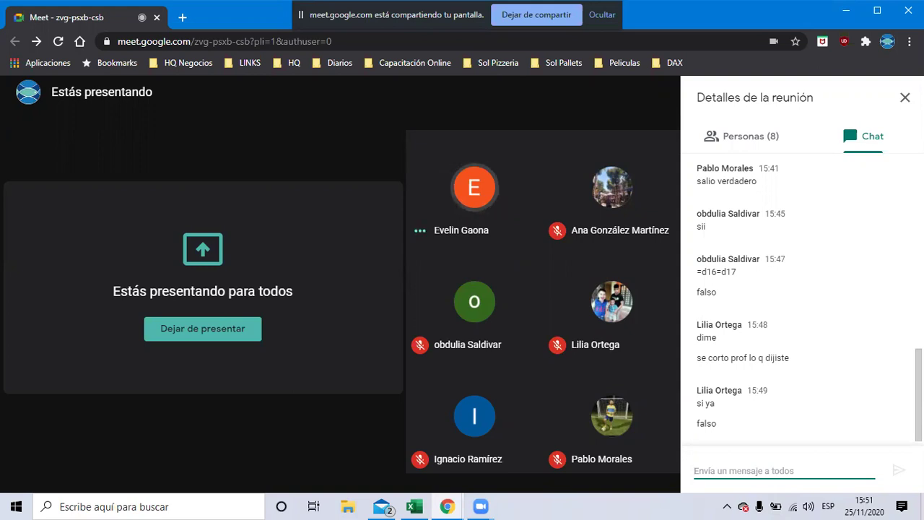
{"action": "key", "text": "alt+Tab"}
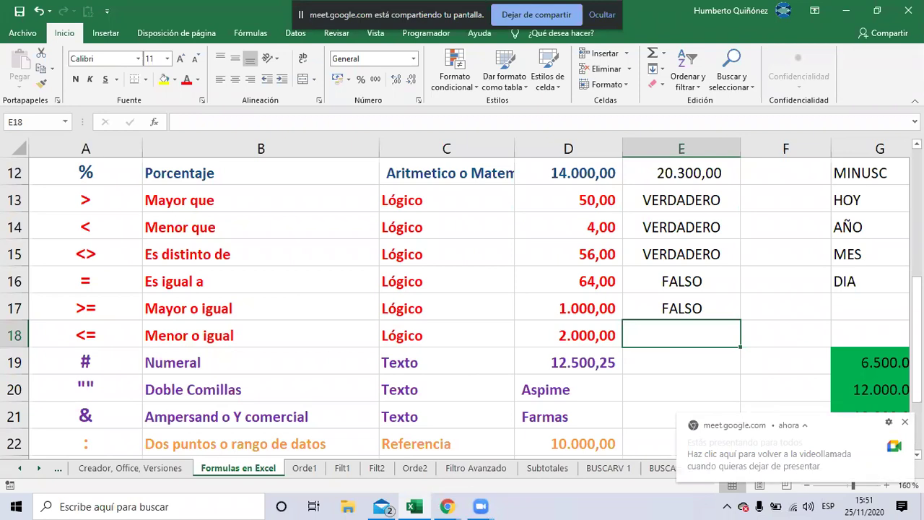
{"action": "key", "text": "alt+Tab"}
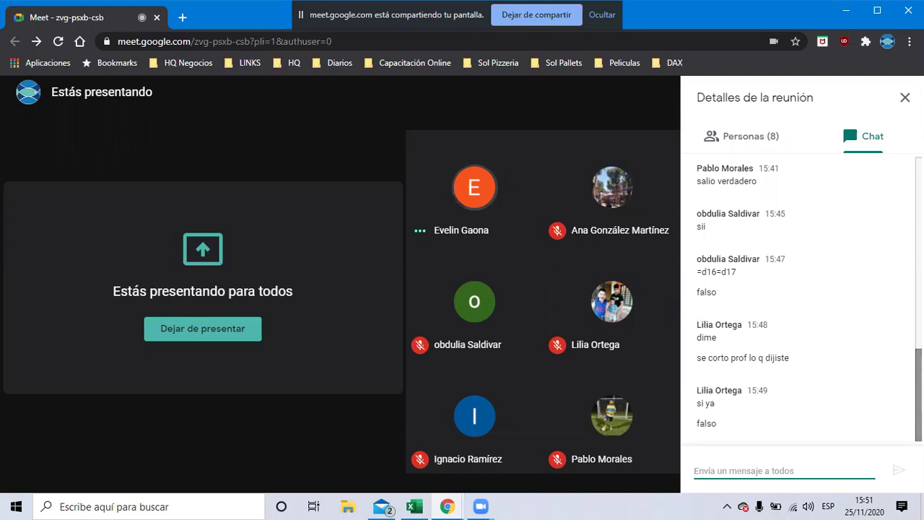
{"action": "key", "text": "alt+Tab"}
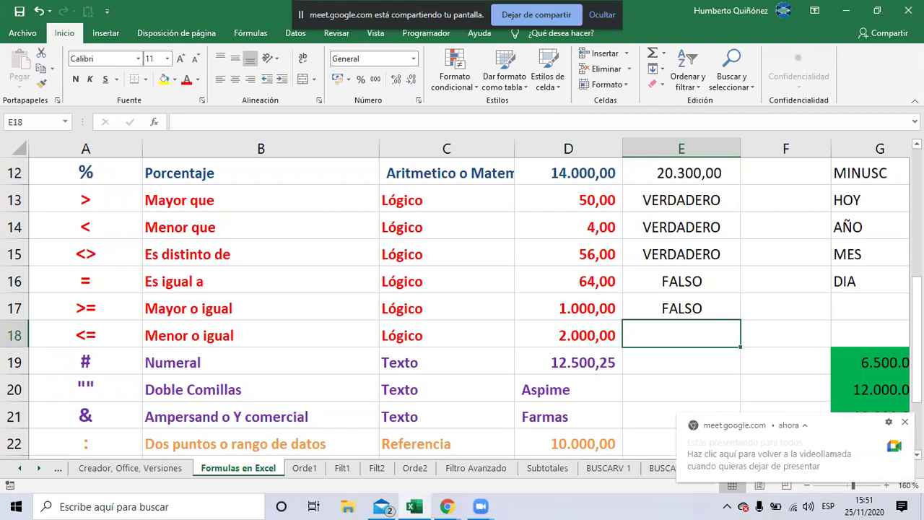
{"action": "type", "text": "+"}
Build +D18<=D19 in E18, removing a stray character, then move over to the Meet call
{"action": "left_click", "coordinate": [568, 335]}
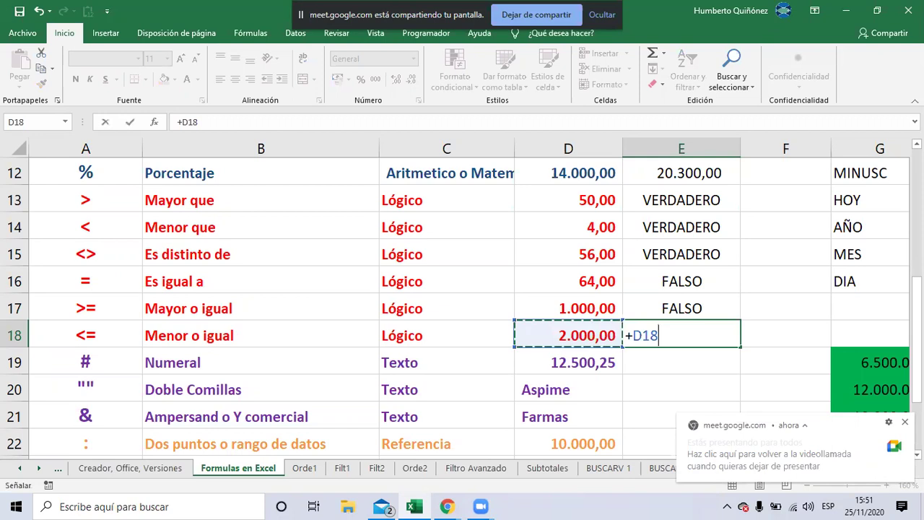
{"action": "type", "text": "<"}
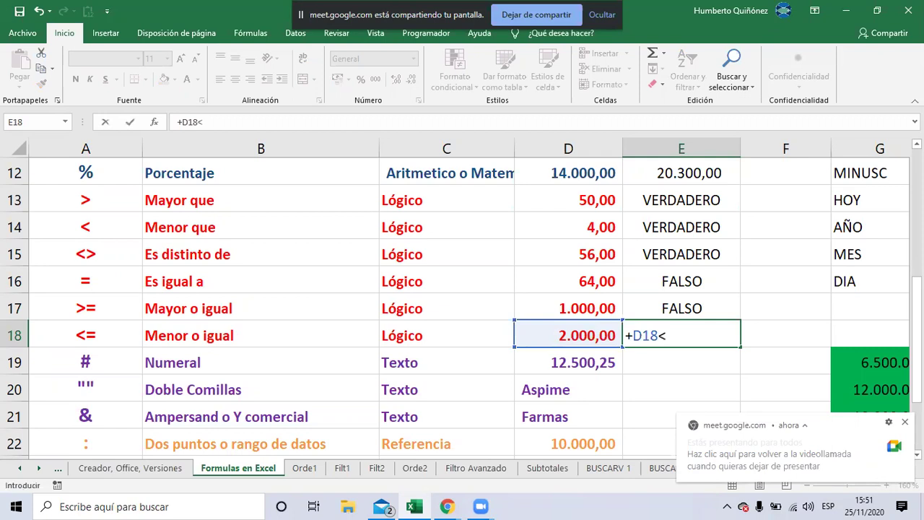
{"action": "type", "text": "="}
{"action": "key", "text": "BackSpace"}
{"action": "type", "text": "="}
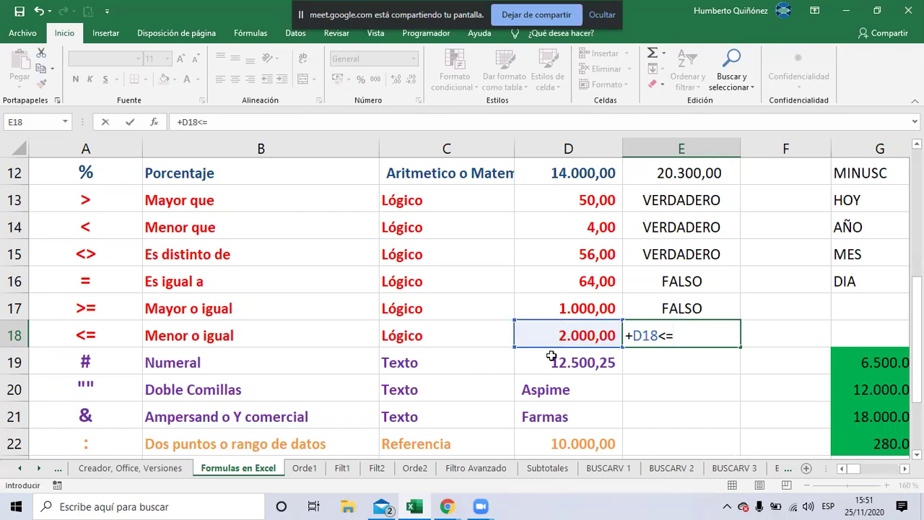
{"action": "left_click", "coordinate": [550, 355]}
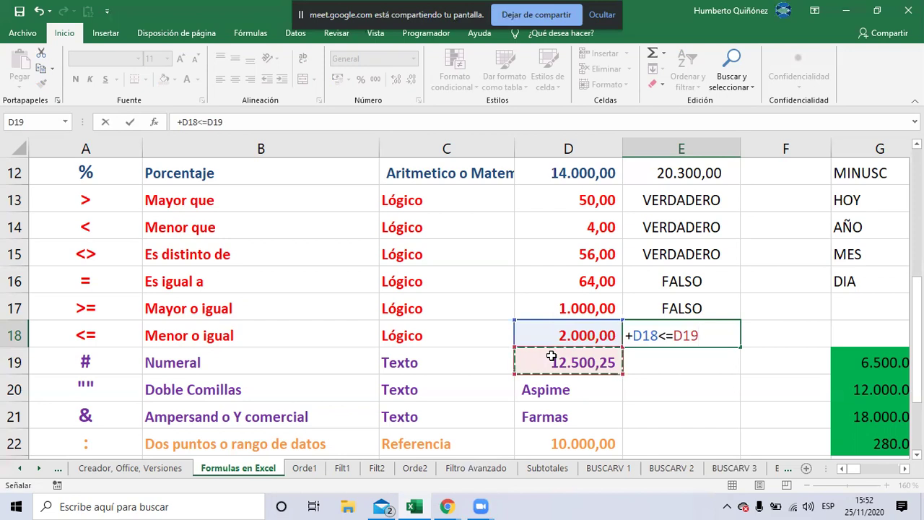
{"action": "key", "text": "alt+Tab"}
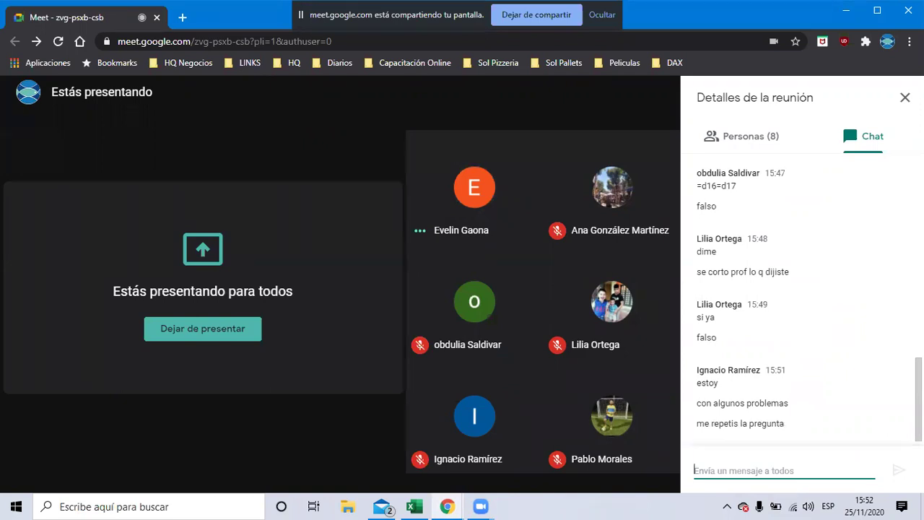
Go back and forth between the spreadsheet and the Meet call while E18 awaits confirmation
{"action": "key", "text": "alt+Tab"}
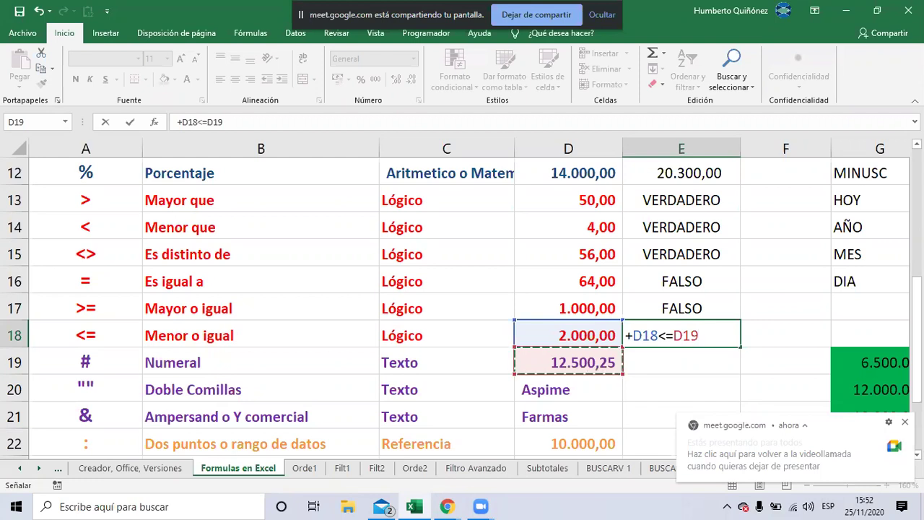
{"action": "key", "text": "alt+Tab"}
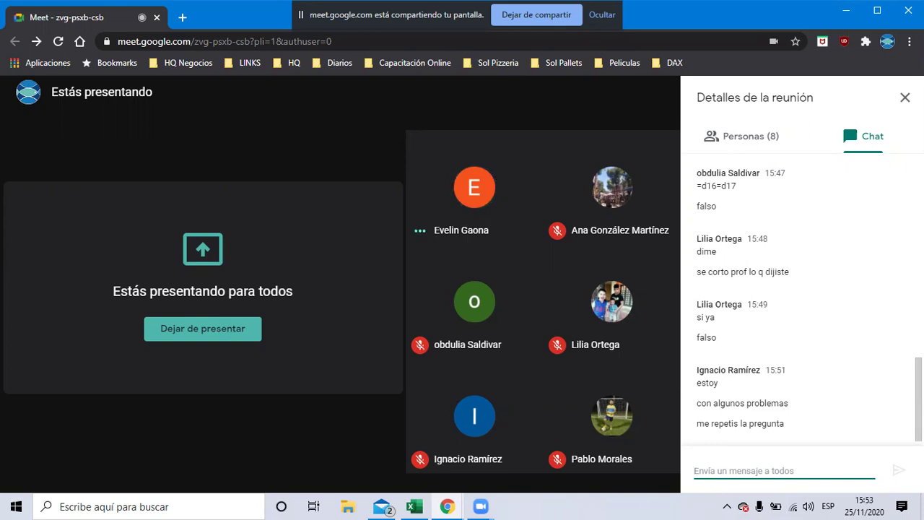
{"action": "key", "text": "alt+Tab"}
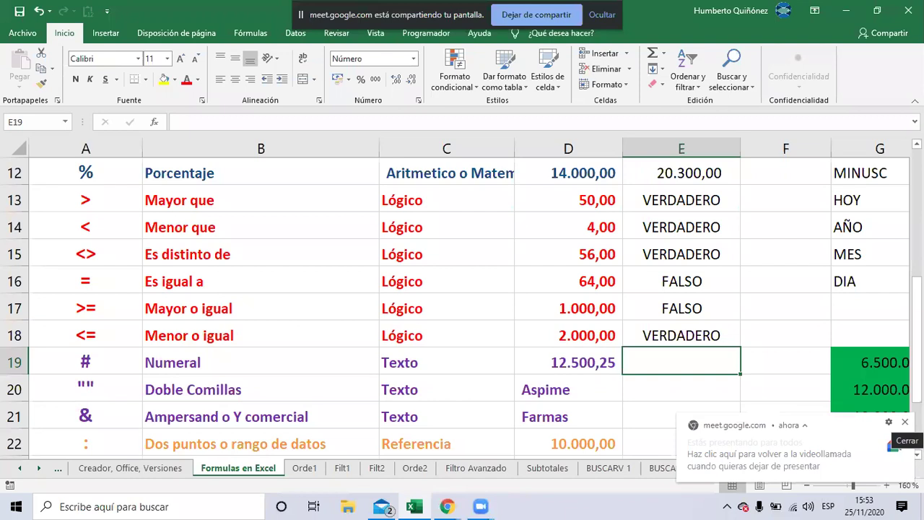
{"action": "key", "text": "alt+Tab"}
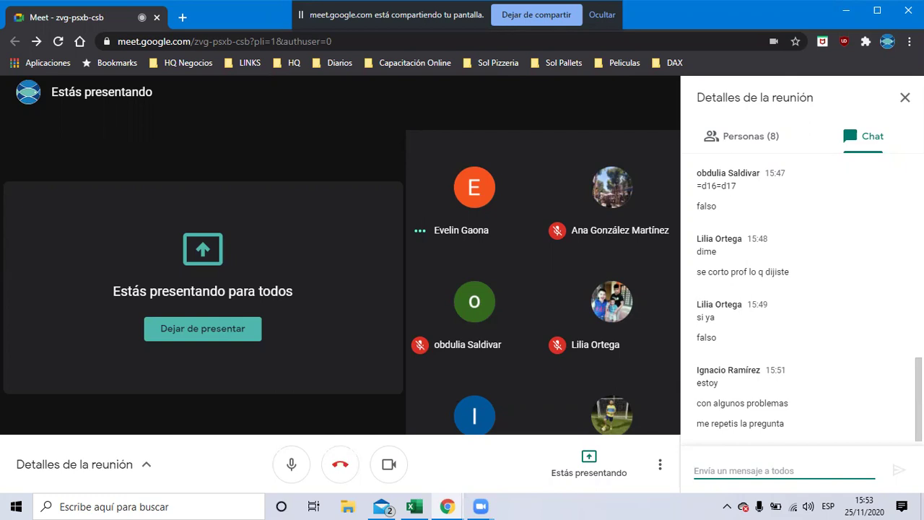
{"action": "key", "text": "alt+Tab"}
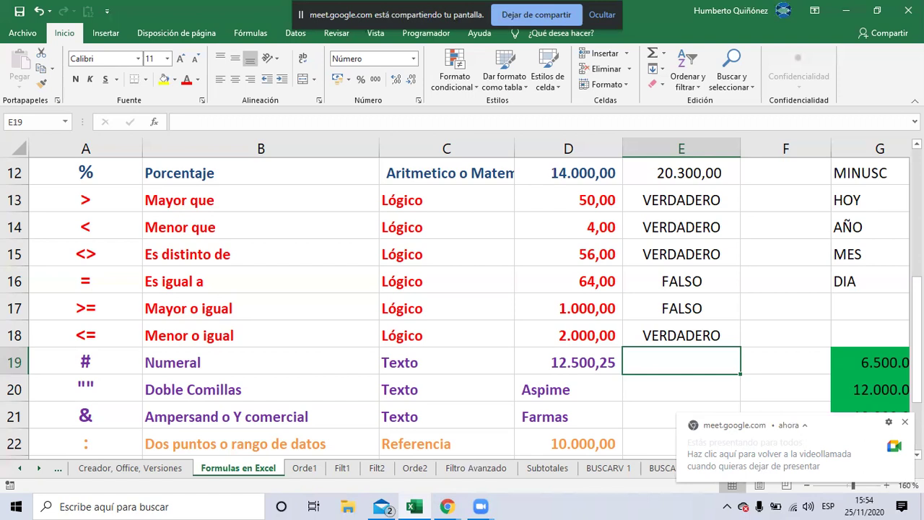
{"action": "key", "text": "alt+Tab"}
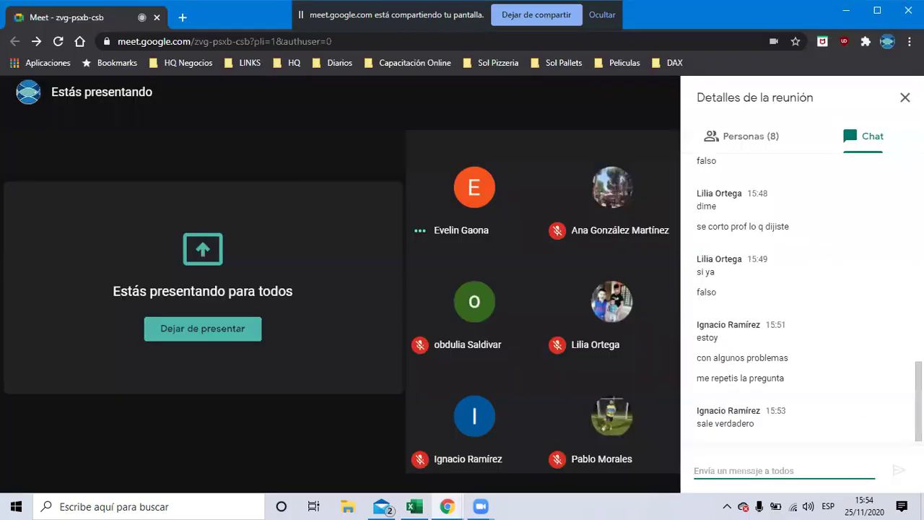
{"action": "key", "text": "alt+Tab"}
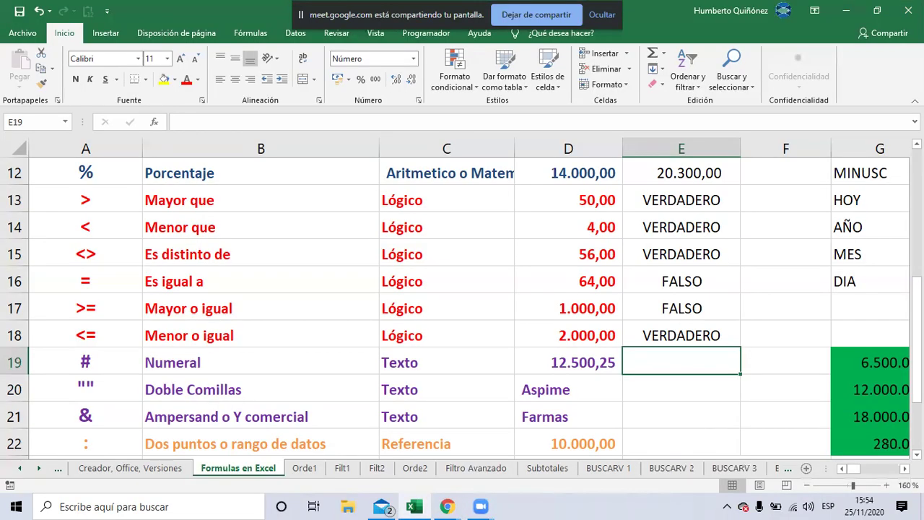
{"action": "key", "text": "alt+Tab"}
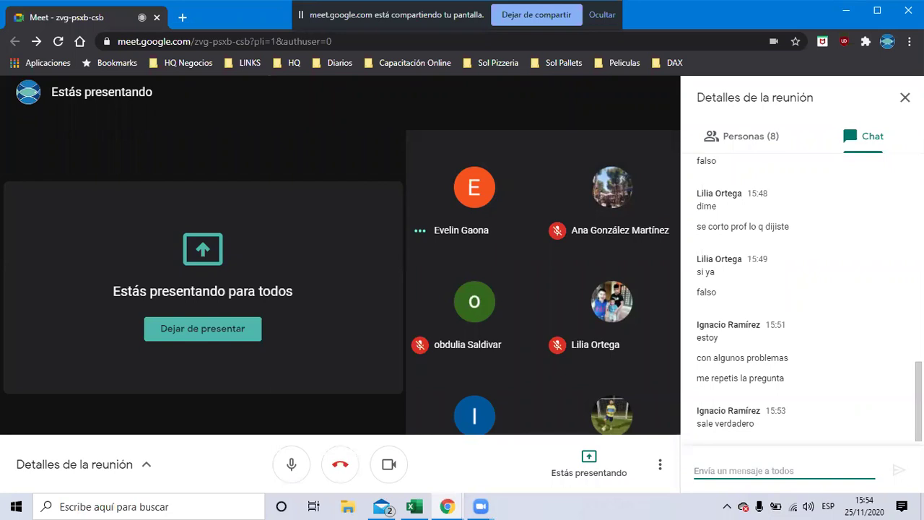
{"action": "key", "text": "alt+Tab"}
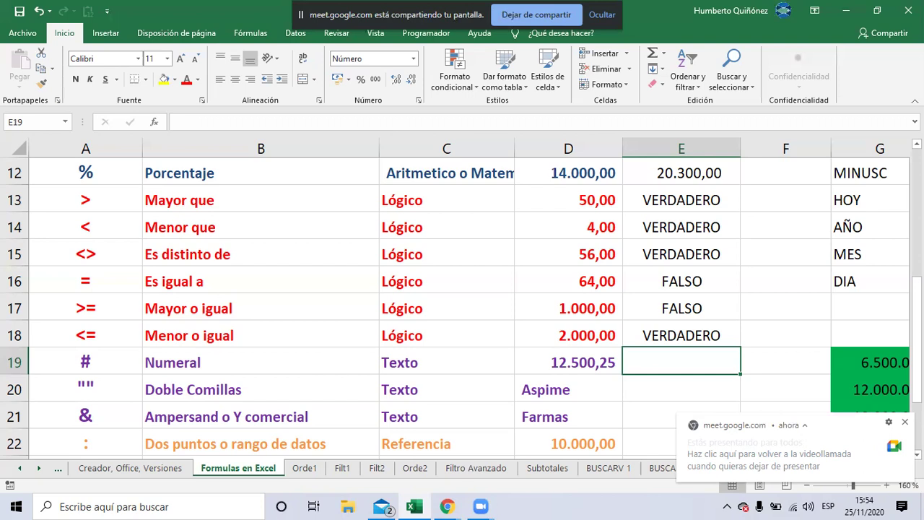
{"action": "type", "text": "&"}
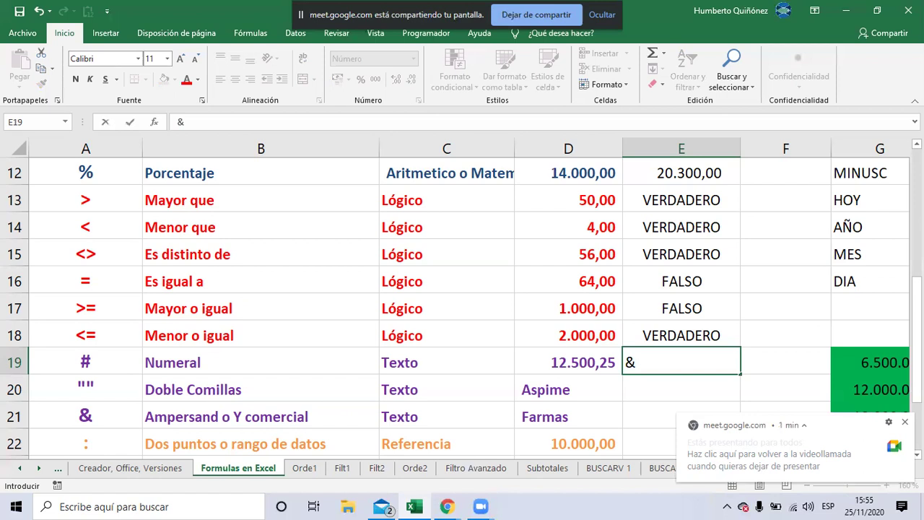
{"action": "key", "text": "Escape"}
{"action": "left_click", "coordinate": [680, 388]}
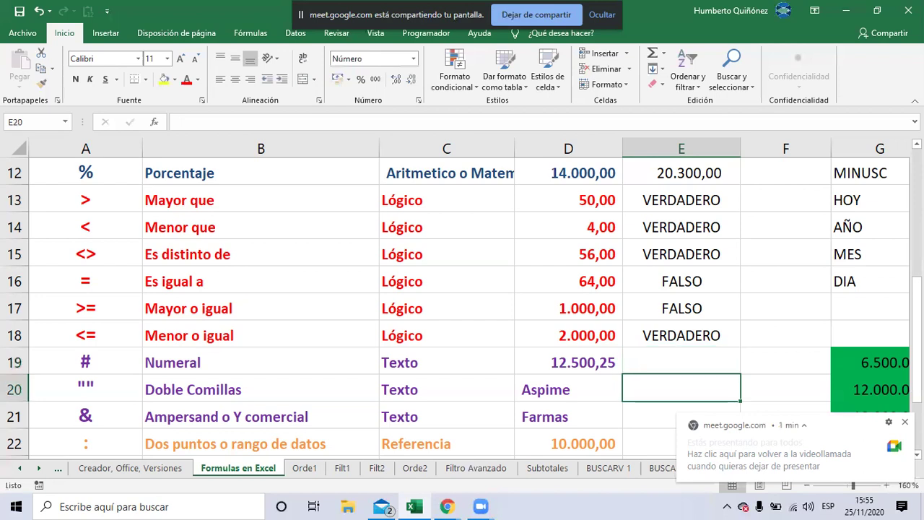
{"action": "left_click", "coordinate": [568, 389]}
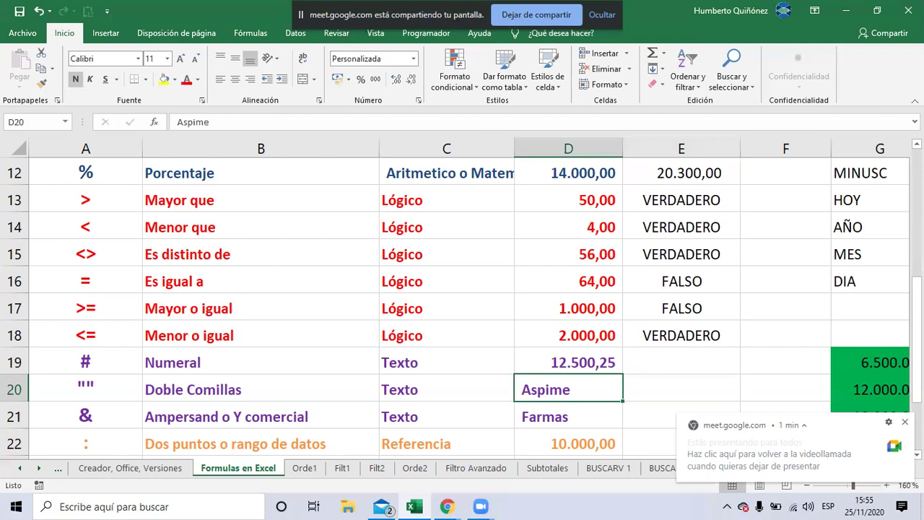
Enter 'Pollpar' in D20, then extend it to read 'Pollpar S.A.'
{"action": "type", "text": "P"}
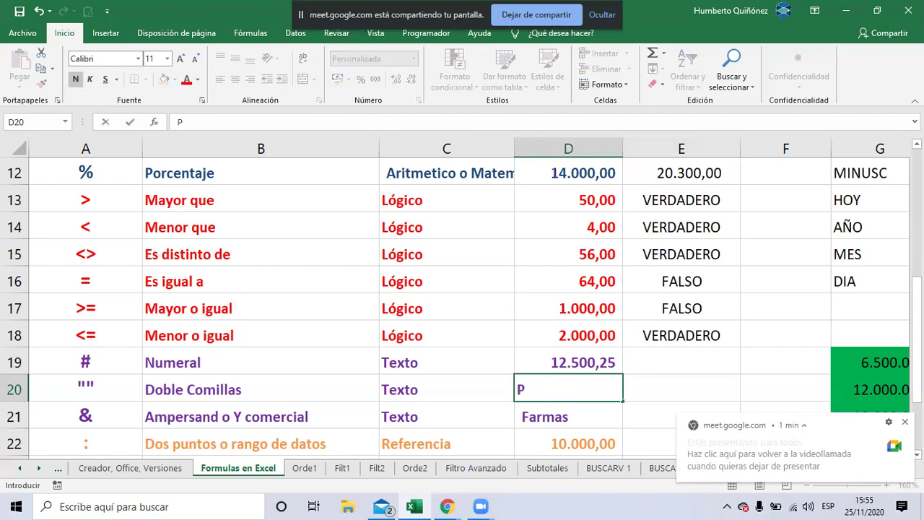
{"action": "type", "text": "ollpar"}
{"action": "key", "text": "Return"}
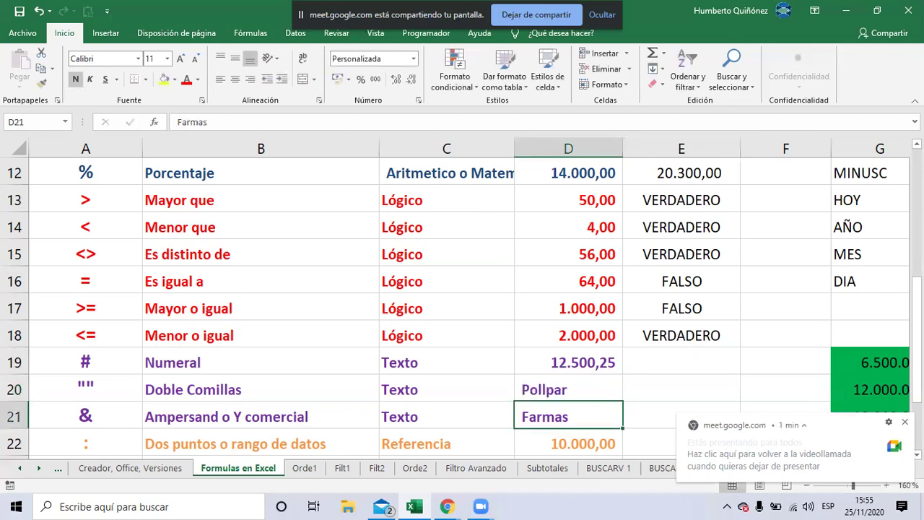
{"action": "left_click", "coordinate": [568, 389]}
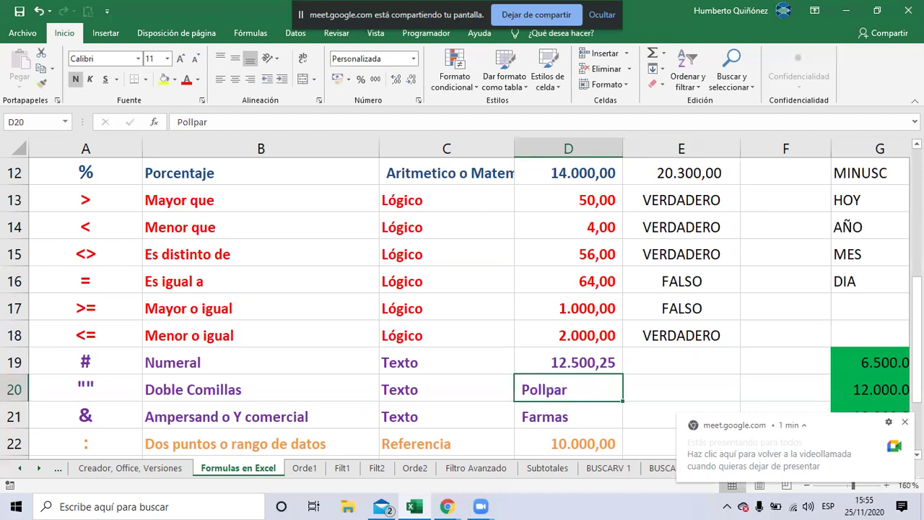
{"action": "key", "text": "F2"}
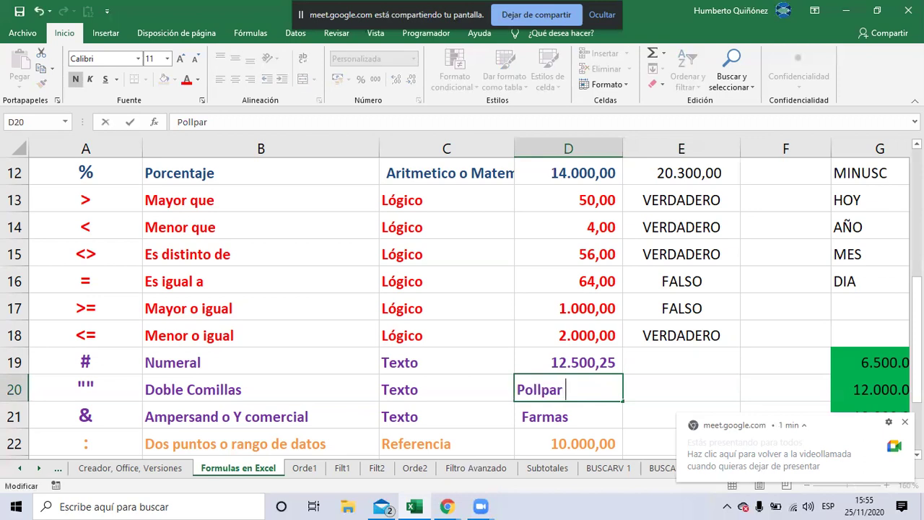
{"action": "type", "text": "S.A."}
{"action": "key", "text": "Return"}
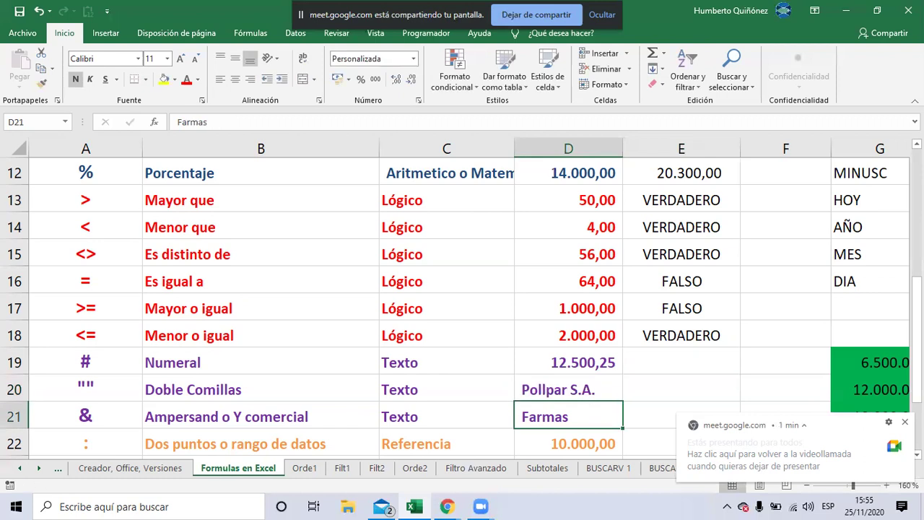
{"action": "key", "text": "Up"}
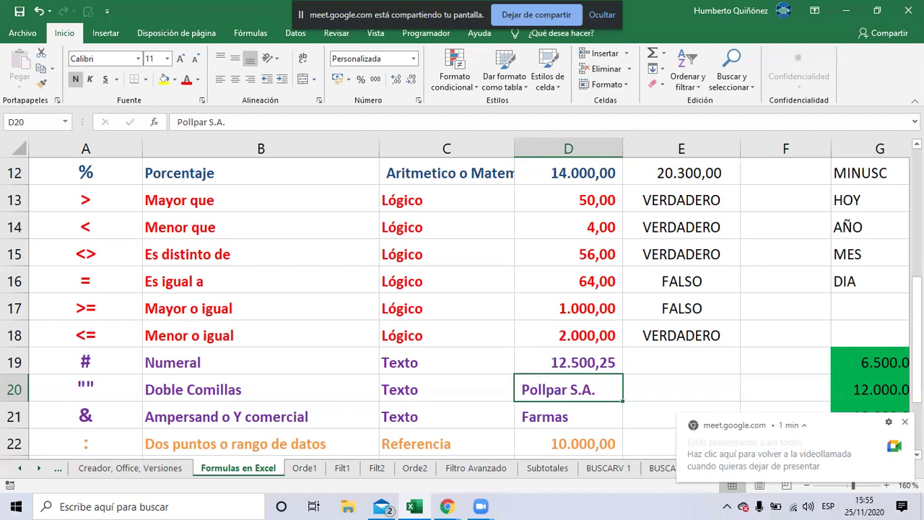
Zoom the sheet to 170%, dismiss the sharing notice, and enter 'Kzero' in D21
{"action": "left_click", "coordinate": [886, 485]}
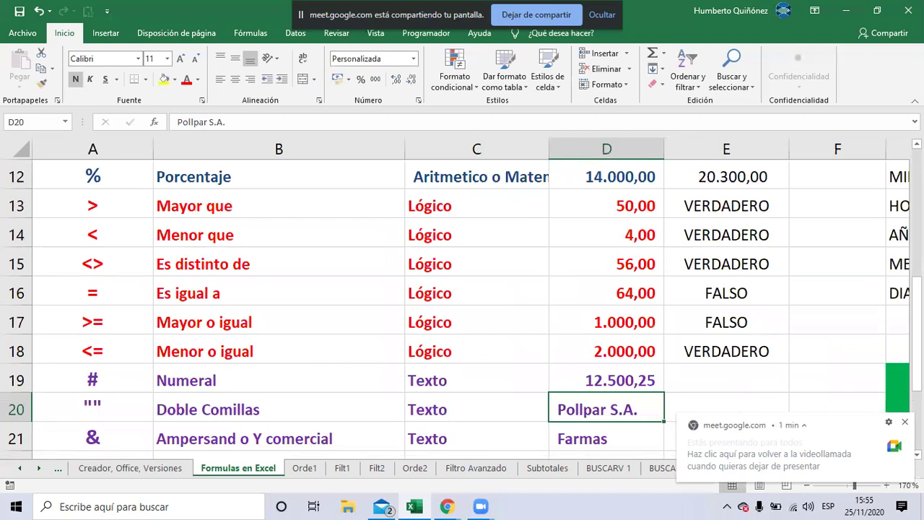
{"action": "left_click", "coordinate": [902, 420]}
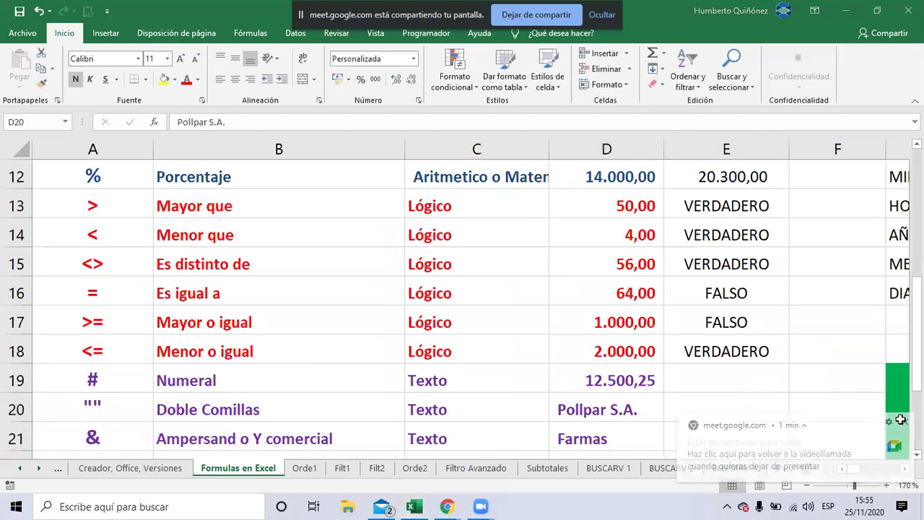
{"action": "key", "text": "Down"}
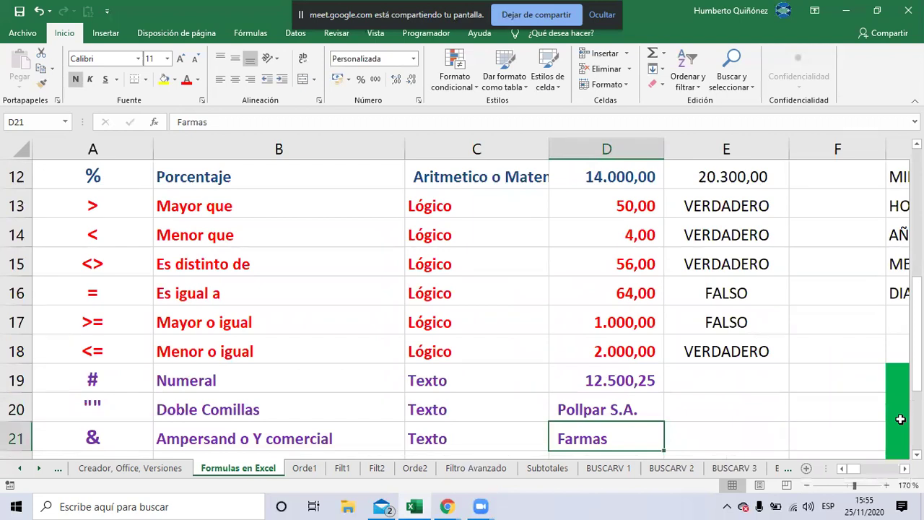
{"action": "type", "text": "K"}
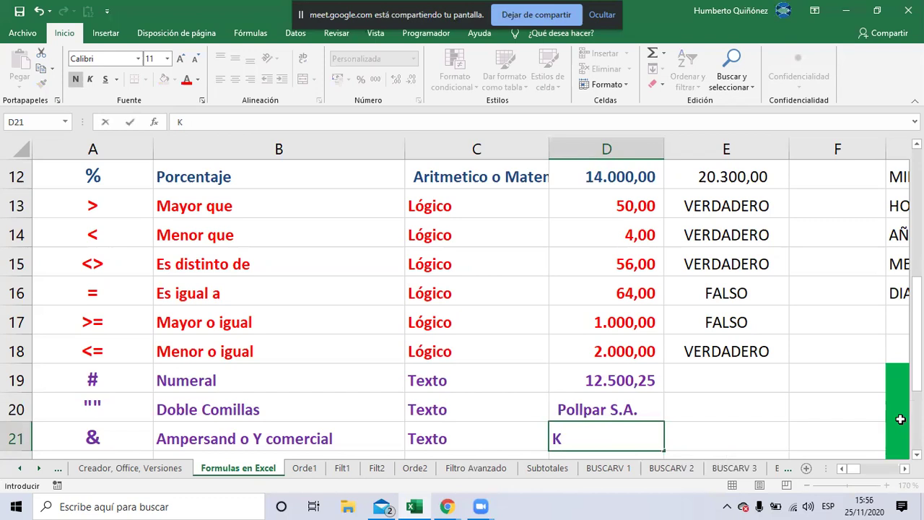
{"action": "type", "text": "zero"}
{"action": "key", "text": "Return"}
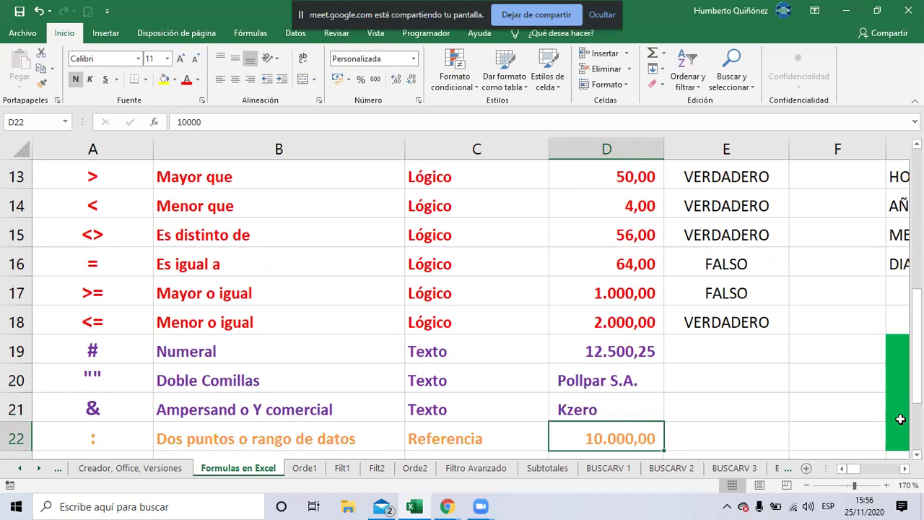
{"action": "key", "text": "Up"}
{"action": "key", "text": "Up"}
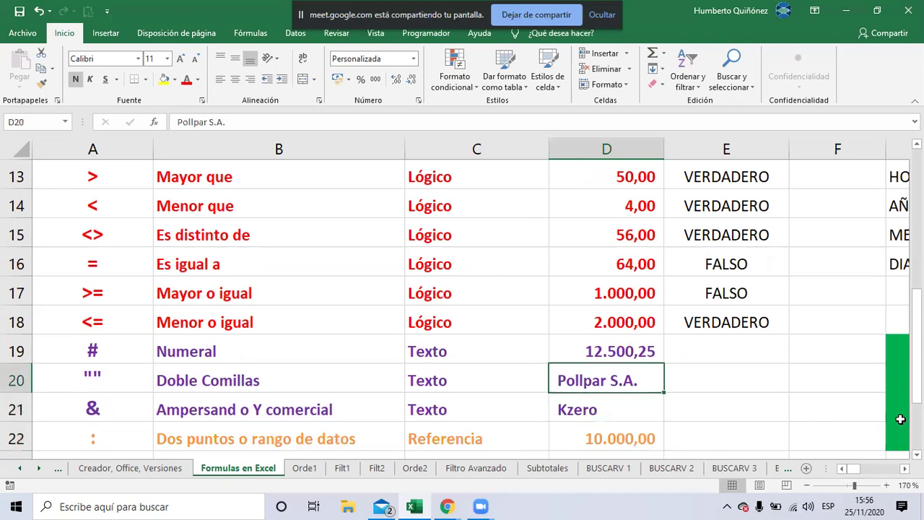
{"action": "key", "text": "Right"}
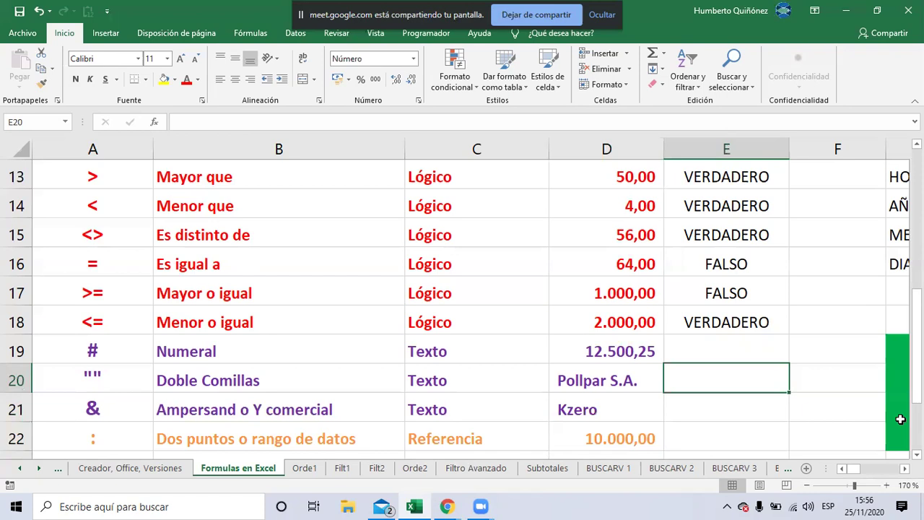
Enter the formula +D20&D21 in E20 to display 'Pollpar S.A.Kzero'
{"action": "key", "text": "F2"}
{"action": "type", "text": "+"}
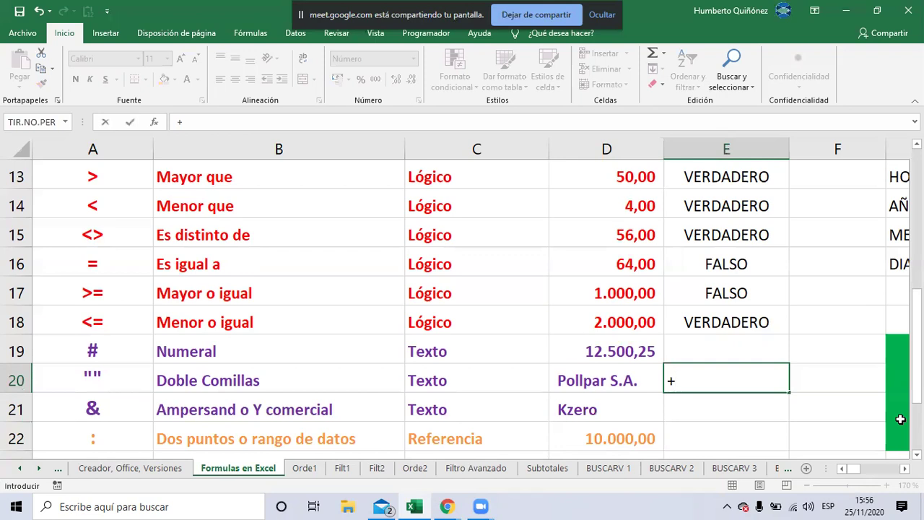
{"action": "key", "text": "Left"}
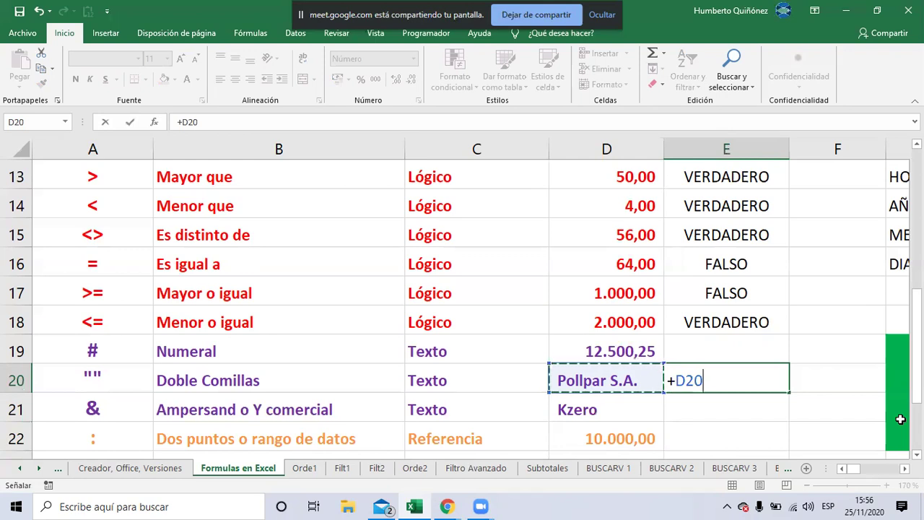
{"action": "type", "text": "&"}
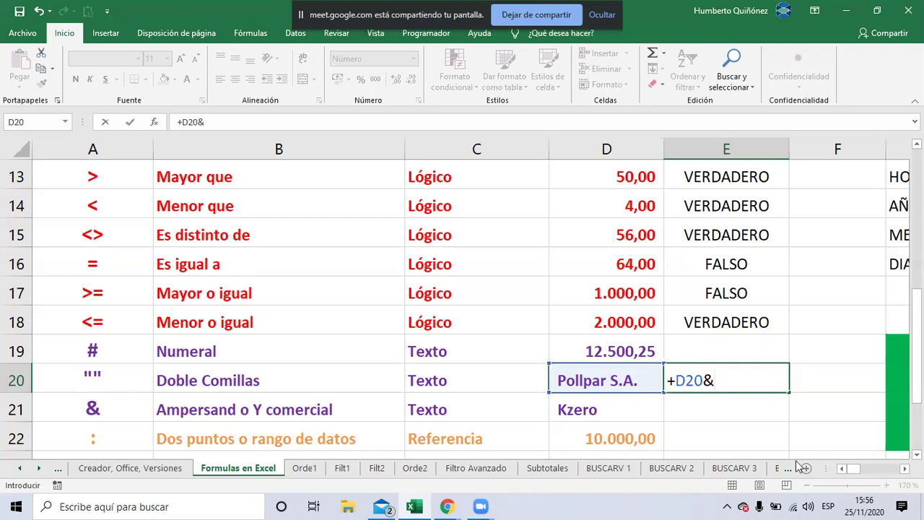
{"action": "left_click", "coordinate": [648, 405]}
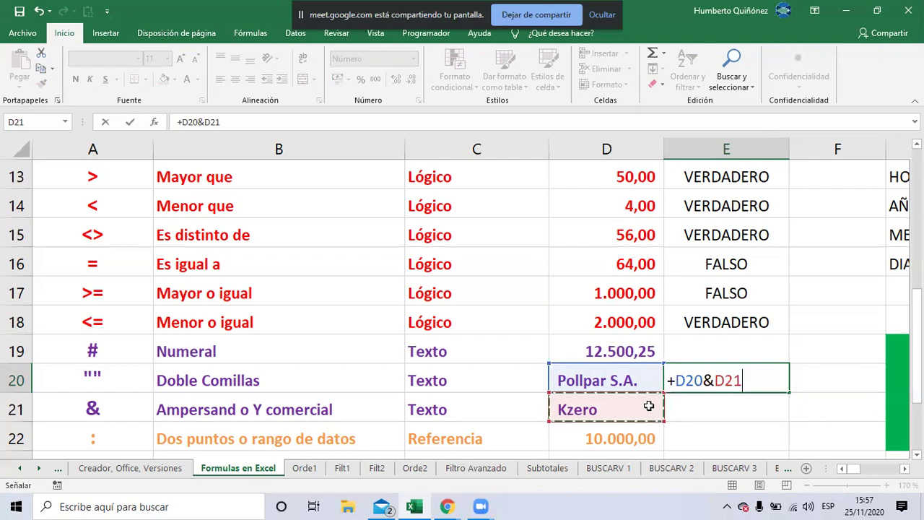
{"action": "key", "text": "Return"}
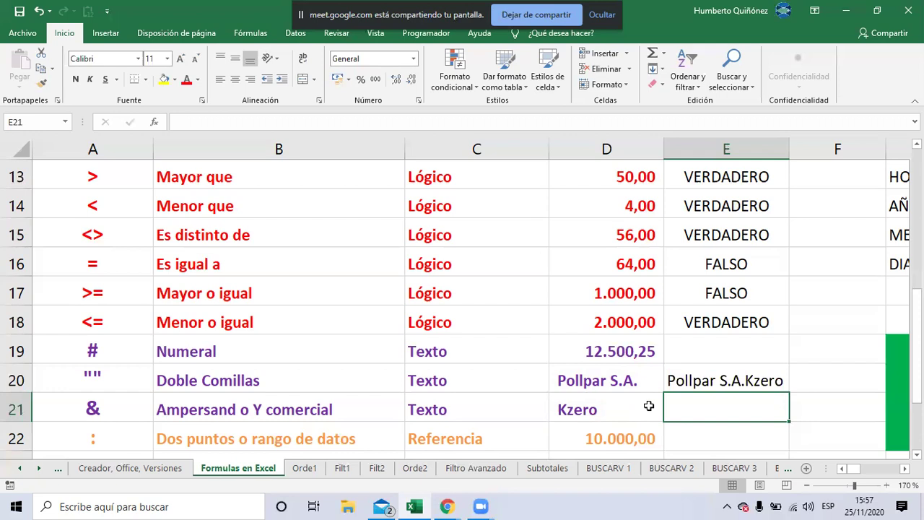
Enter the formula +D21&D20 in E21 to display 'KzeroPollpar S.A.'
{"action": "type", "text": "+"}
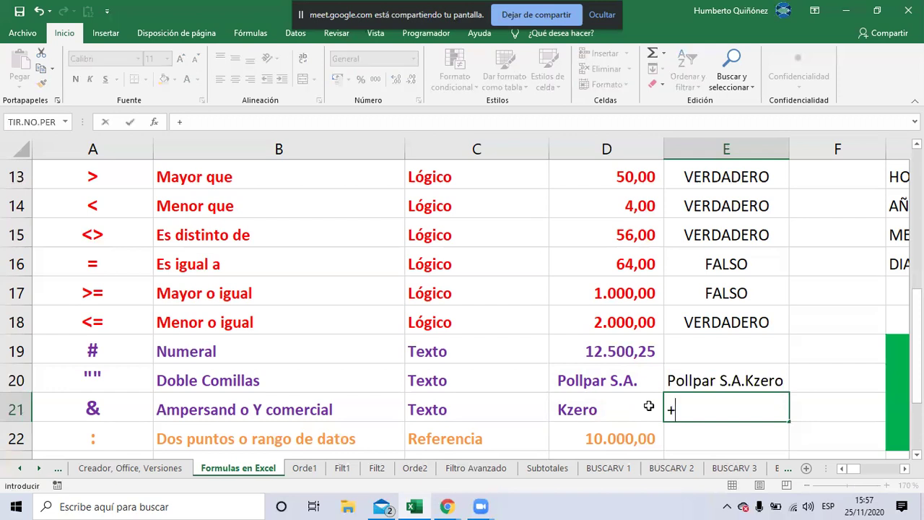
{"action": "left_click", "coordinate": [649, 407]}
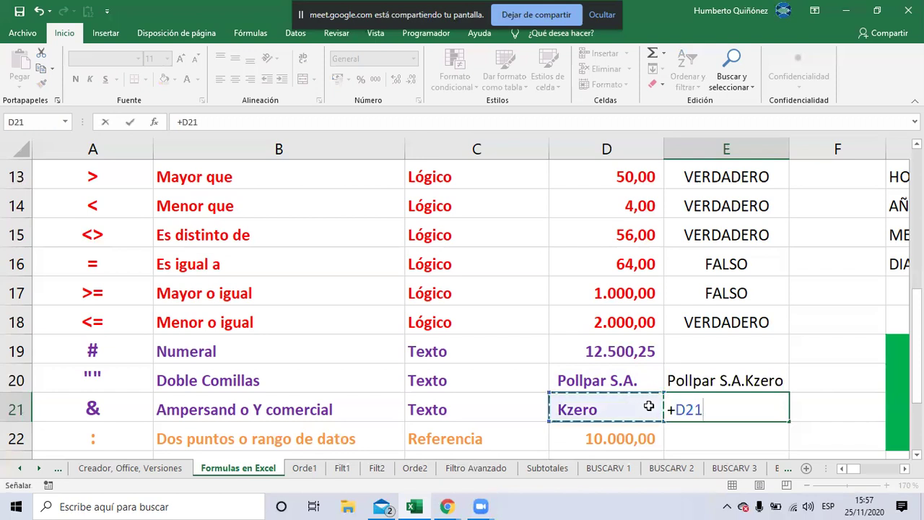
{"action": "type", "text": "&"}
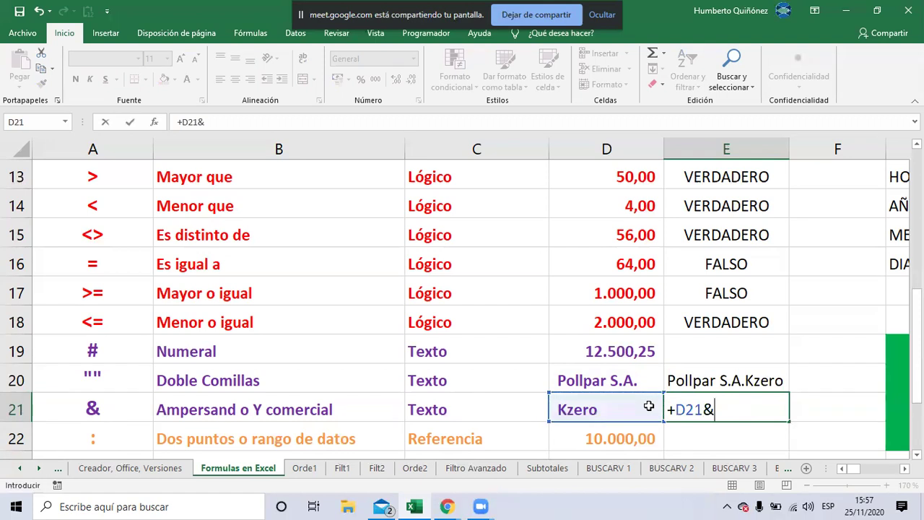
{"action": "key", "text": "Up"}
{"action": "key", "text": "Left"}
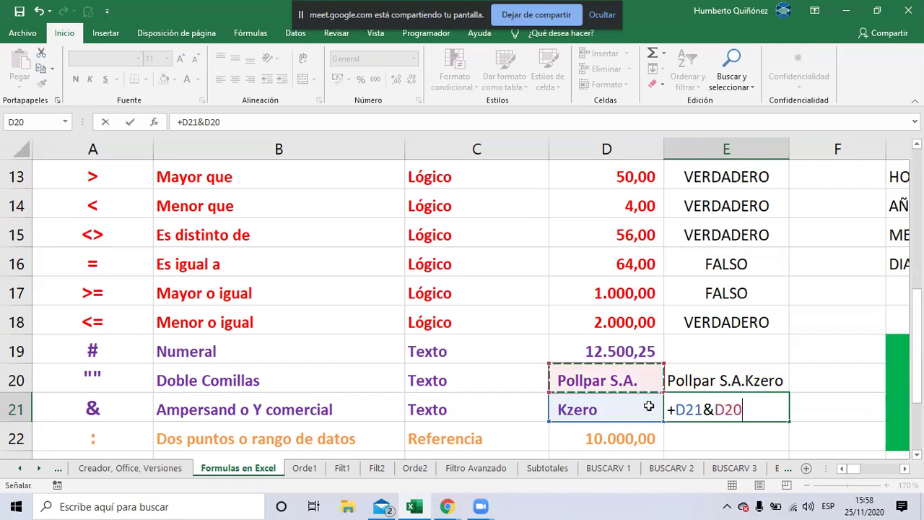
{"action": "key", "text": "Return"}
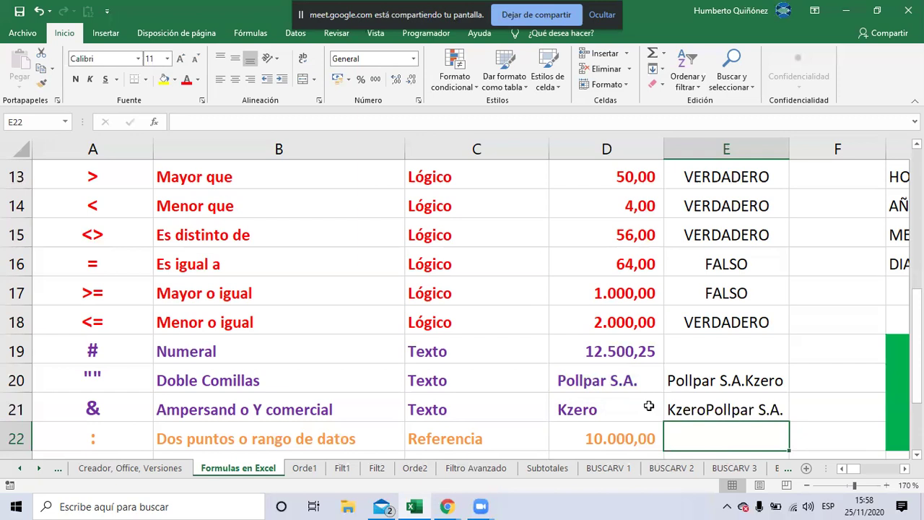
Switch to the Google Meet call window to see the participants' chat replies
{"action": "key", "text": "alt+Tab"}
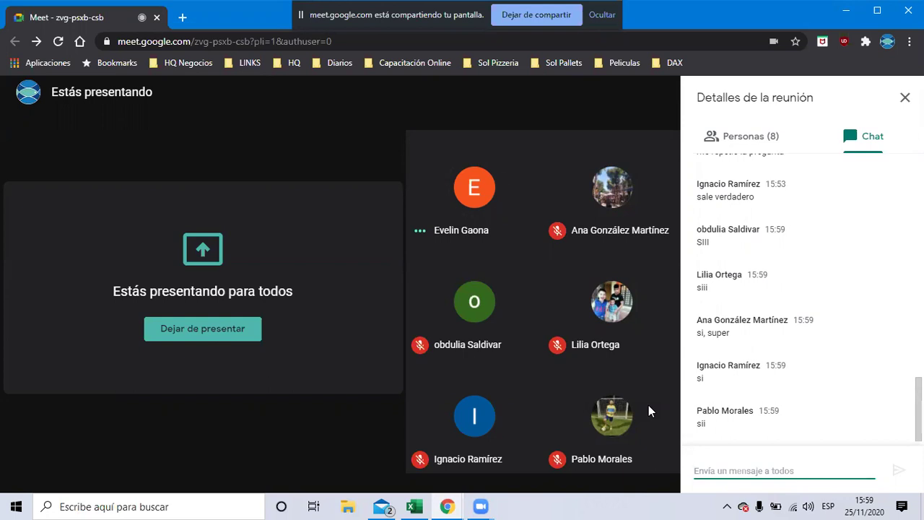
Return to the Excel workbook's 'Formulas en Excel' sheet
{"action": "key", "text": "alt+Tab"}
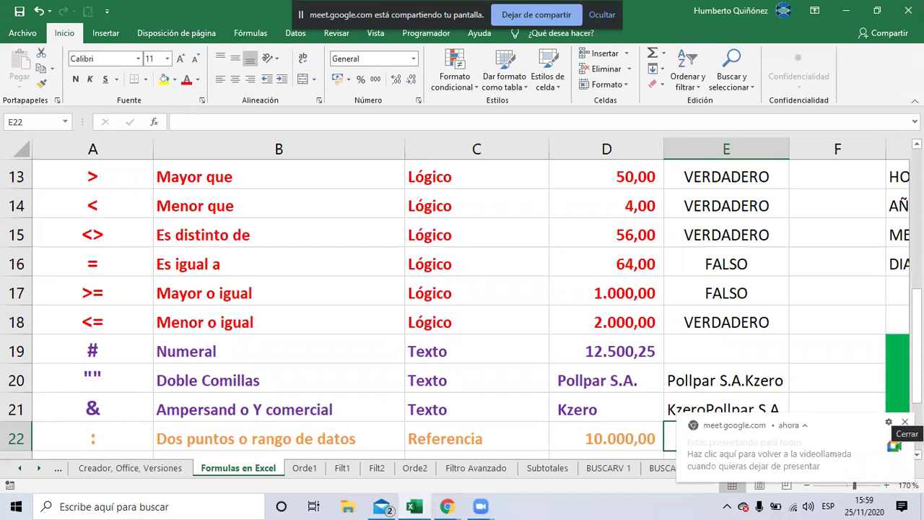
Dismiss the Meet notification and add spaces after D20 in E20's formula
{"action": "left_click", "coordinate": [905, 422]}
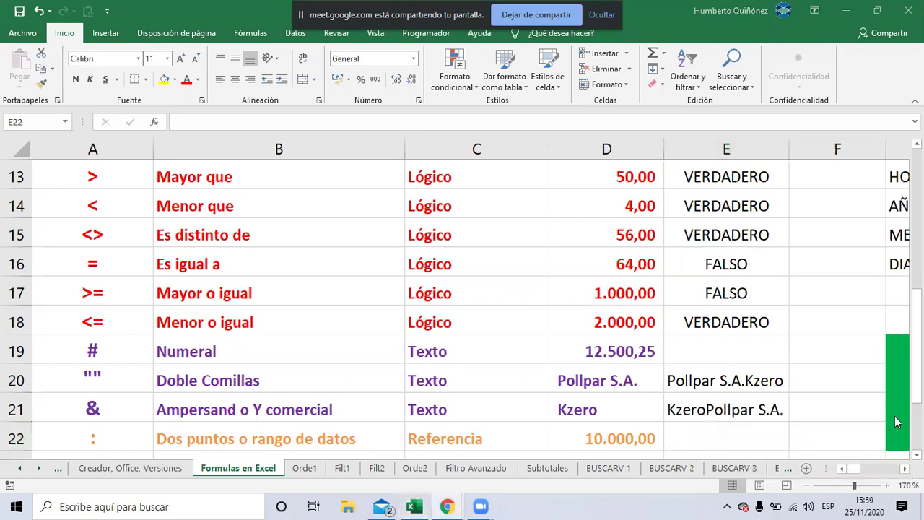
{"action": "left_click", "coordinate": [761, 378]}
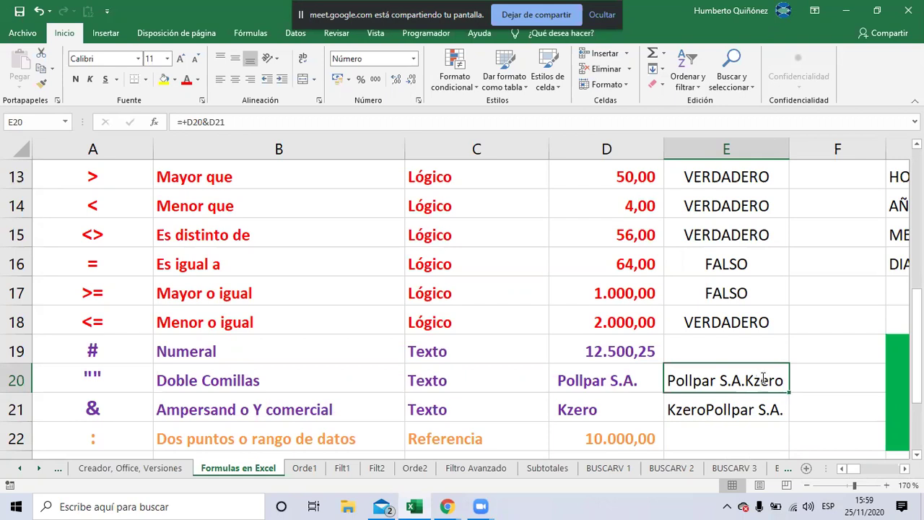
{"action": "double_click", "coordinate": [761, 378]}
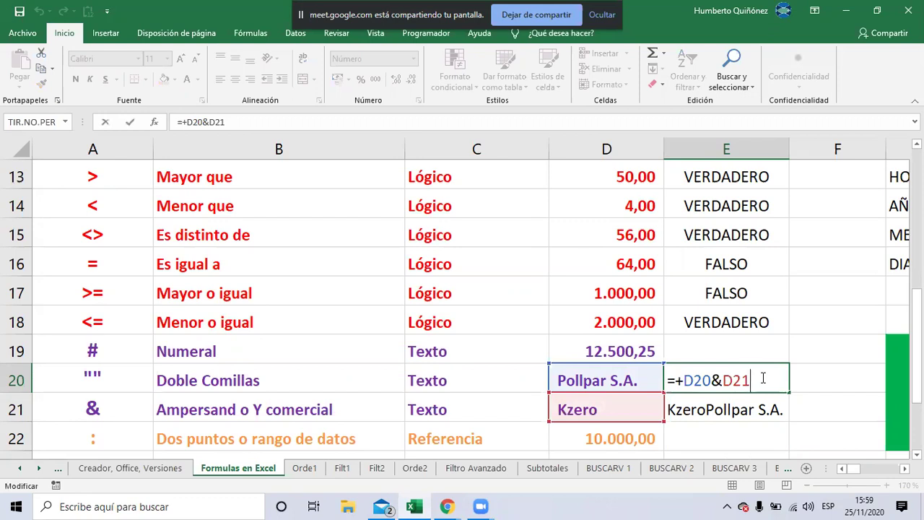
{"action": "key", "text": "Left"}
{"action": "key", "text": "Left"}
{"action": "key", "text": "Left"}
{"action": "key", "text": "Left"}
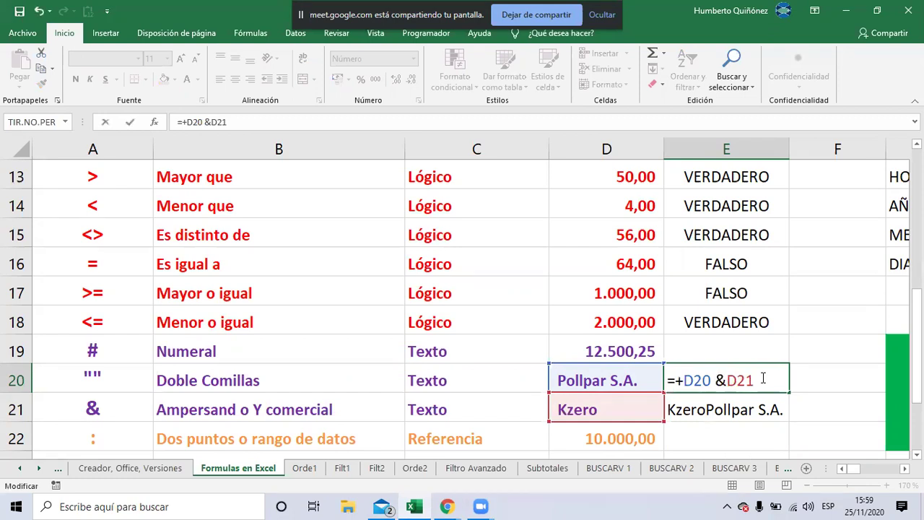
{"action": "key", "text": "Return"}
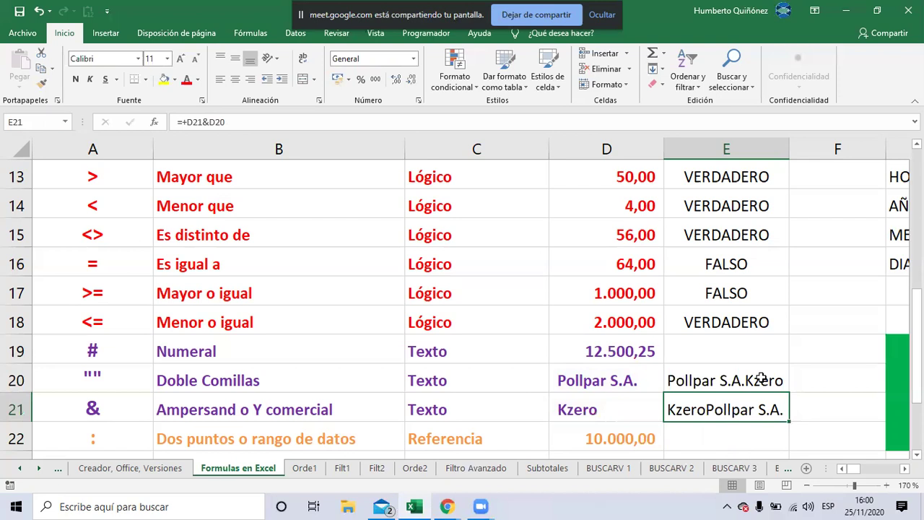
Add more spaces after D20 in E20's formula, still yielding Pollpar S.A.Kzero
{"action": "left_click", "coordinate": [761, 377]}
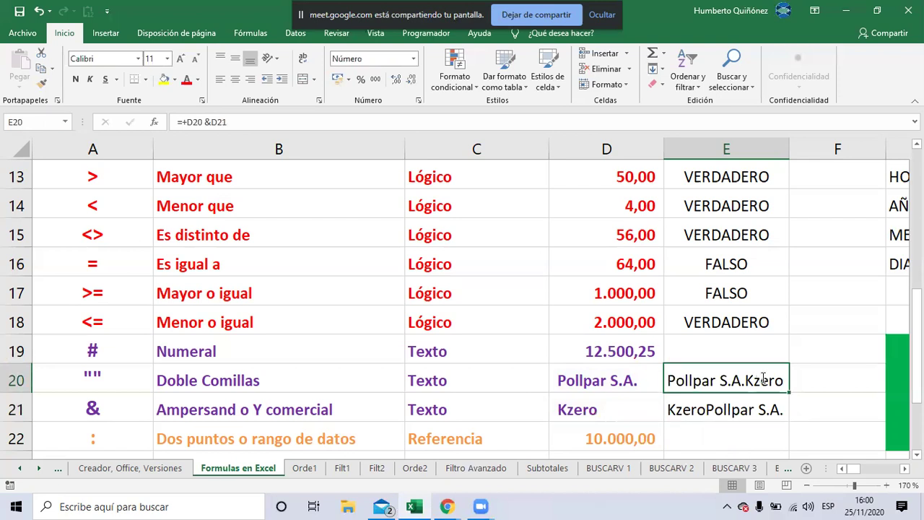
{"action": "double_click", "coordinate": [763, 378]}
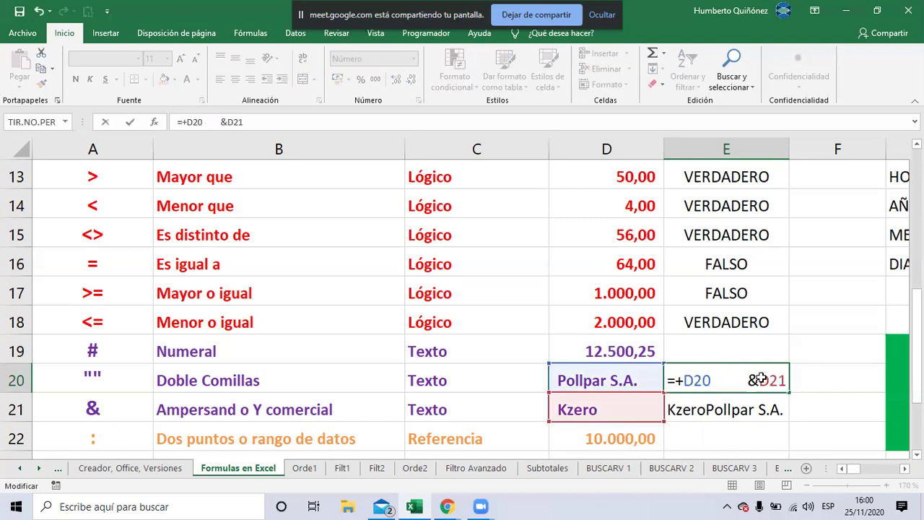
{"action": "key", "text": "Return"}
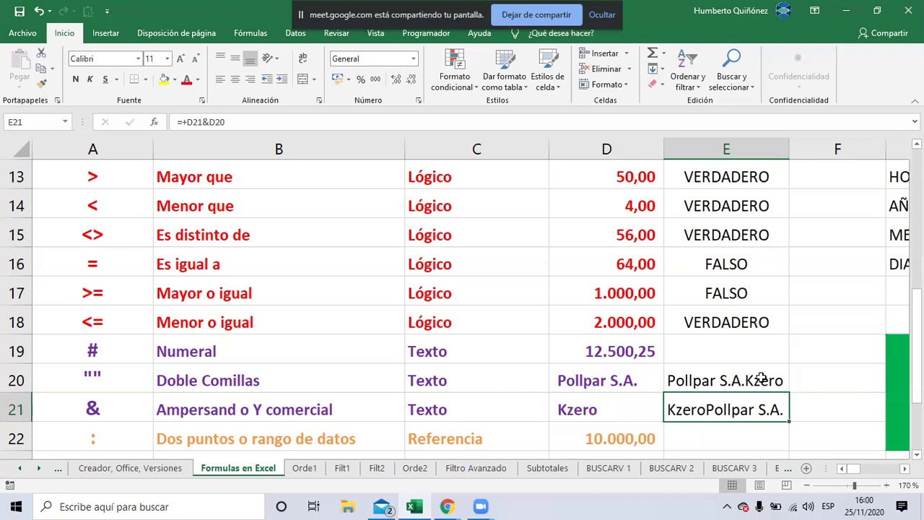
Delete some of the extra spaces before &D21 in E20's formula
{"action": "left_click", "coordinate": [762, 378]}
{"action": "key", "text": "F2"}
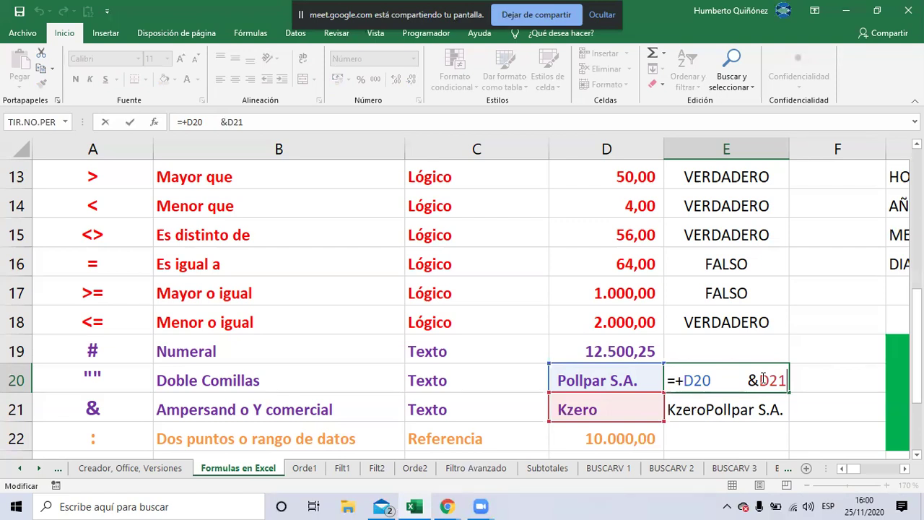
{"action": "key", "text": "Left"}
{"action": "key", "text": "Left"}
{"action": "key", "text": "Left"}
{"action": "key", "text": "Left"}
{"action": "key", "text": "BackSpace"}
{"action": "key", "text": "BackSpace"}
{"action": "key", "text": "BackSpace"}
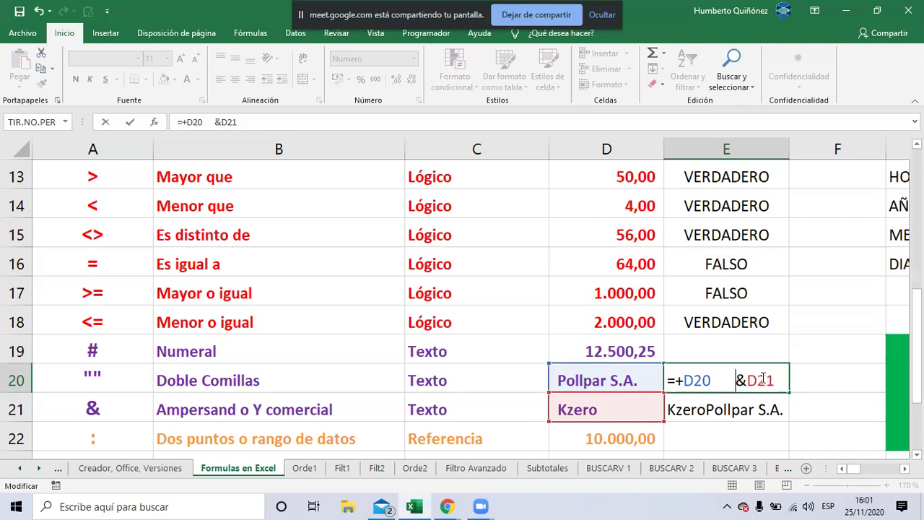
{"action": "key", "text": "BackSpace"}
{"action": "key", "text": "BackSpace"}
{"action": "key", "text": "BackSpace"}
{"action": "key", "text": "BackSpace"}
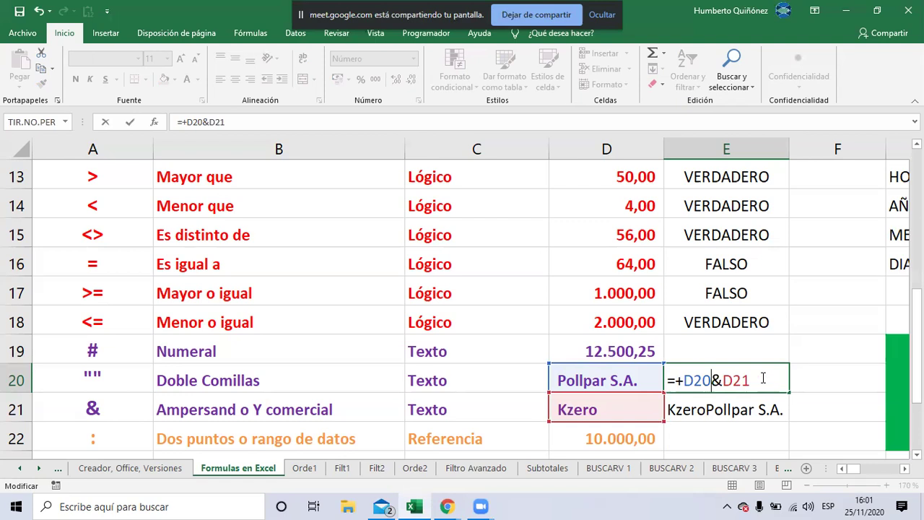
Insert two double quotes after D20 in E20's formula and dismiss Excel's invalid-formula error
{"action": "type", "text": "\""}
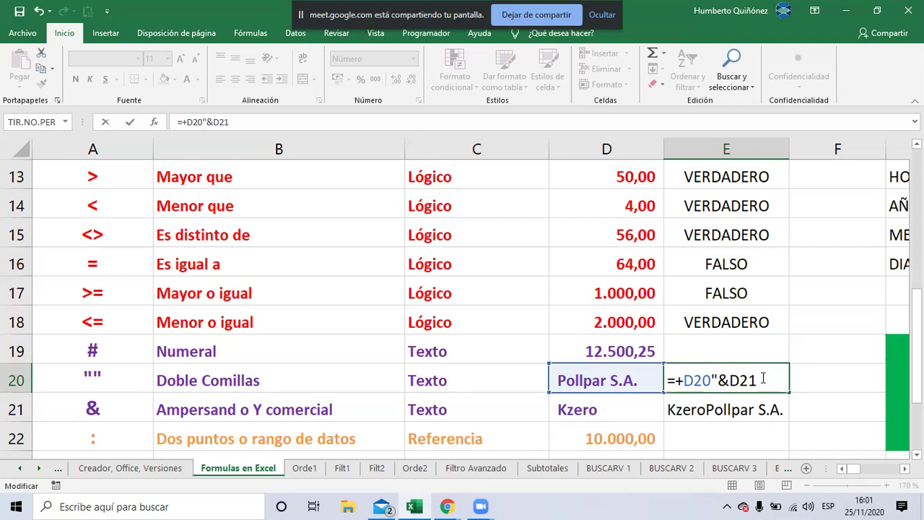
{"action": "type", "text": "\""}
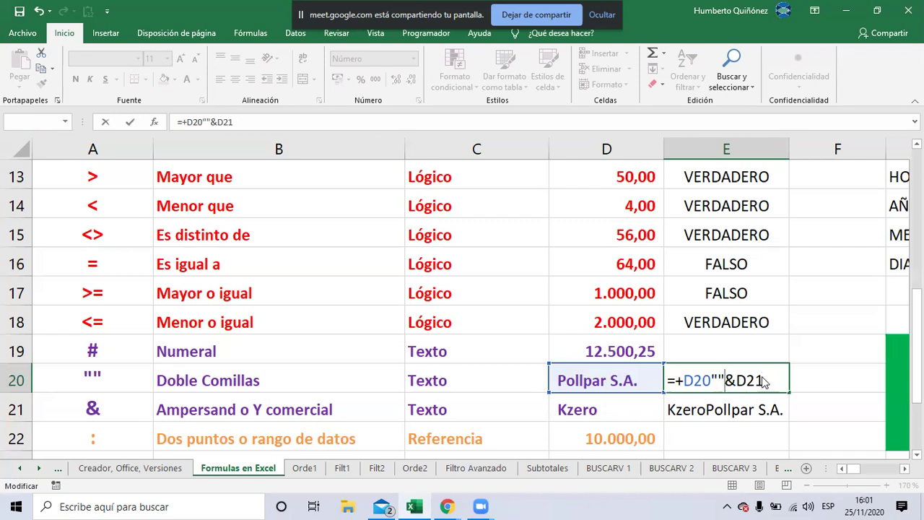
{"action": "key", "text": "Return"}
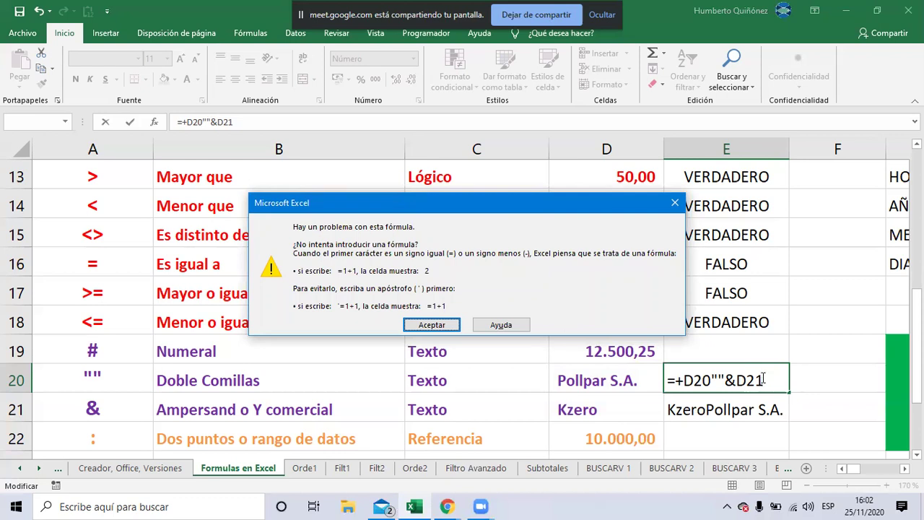
{"action": "key", "text": "Return"}
{"action": "key", "text": "Left"}
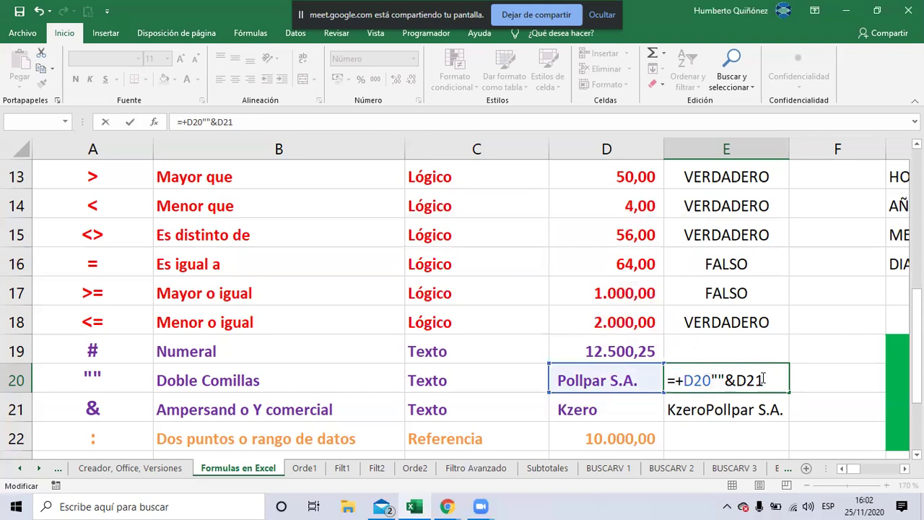
Add an & and a quoted space between D20 and D21 in E20's formula
{"action": "key", "text": "Left"}
{"action": "type", "text": "&"}
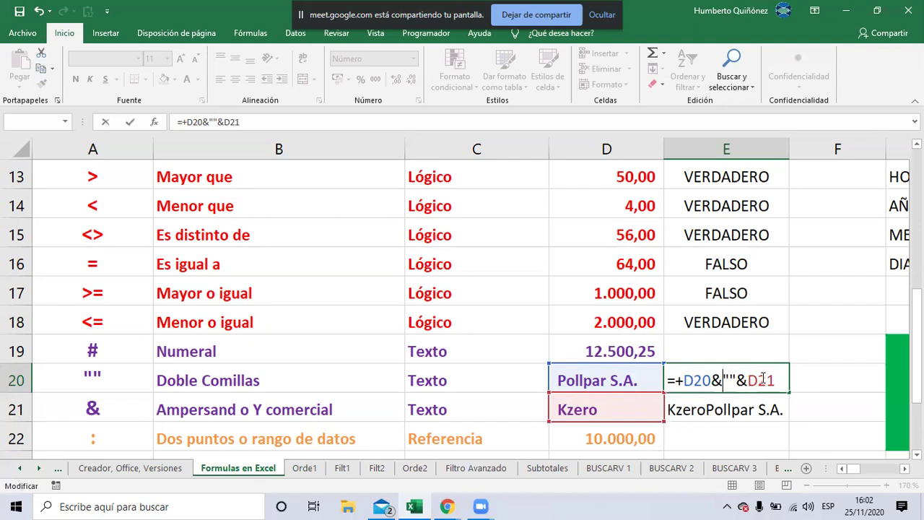
{"action": "key", "text": "Right"}
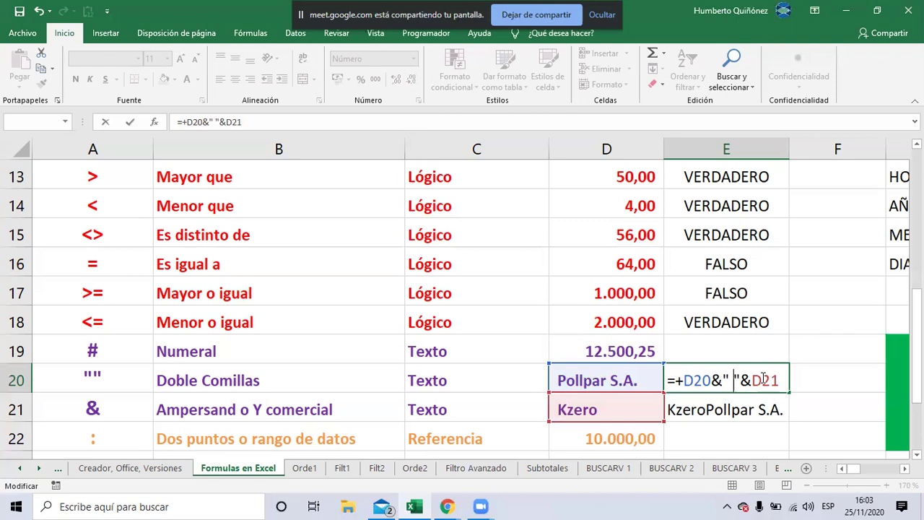
{"action": "key", "text": "Return"}
Put a hyphen in the quoted separator so E20 reads =+D20&" - "&D21
{"action": "left_click", "coordinate": [760, 376]}
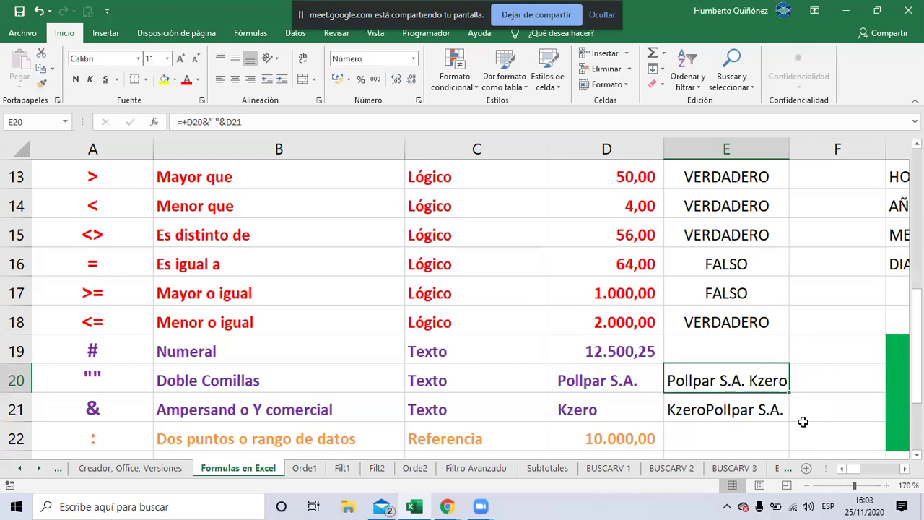
{"action": "key", "text": "Home"}
{"action": "key", "text": "ctrl+Right"}
{"action": "key", "text": "F2"}
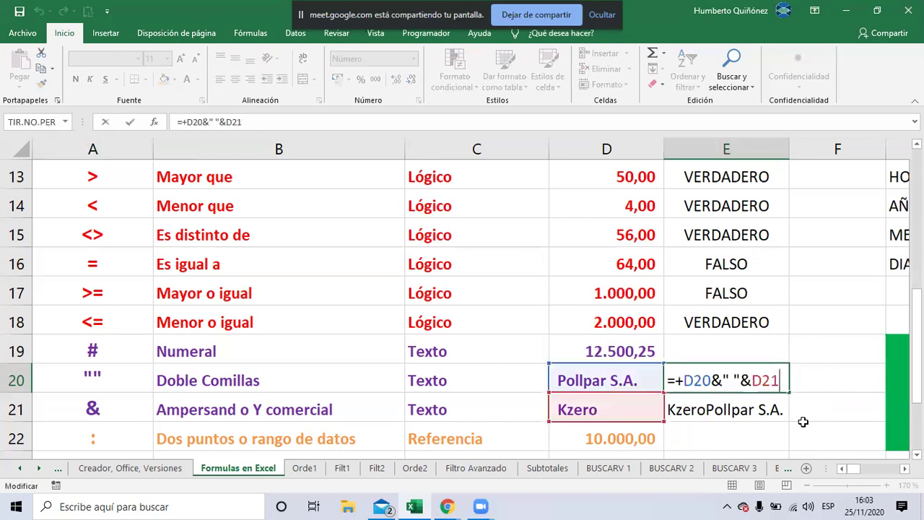
{"action": "key", "text": "Left"}
{"action": "key", "text": "Left"}
{"action": "key", "text": "Left"}
{"action": "key", "text": "Left"}
{"action": "key", "text": "Left"}
{"action": "key", "text": "Left"}
{"action": "key", "text": "Right"}
{"action": "type", "text": "-"}
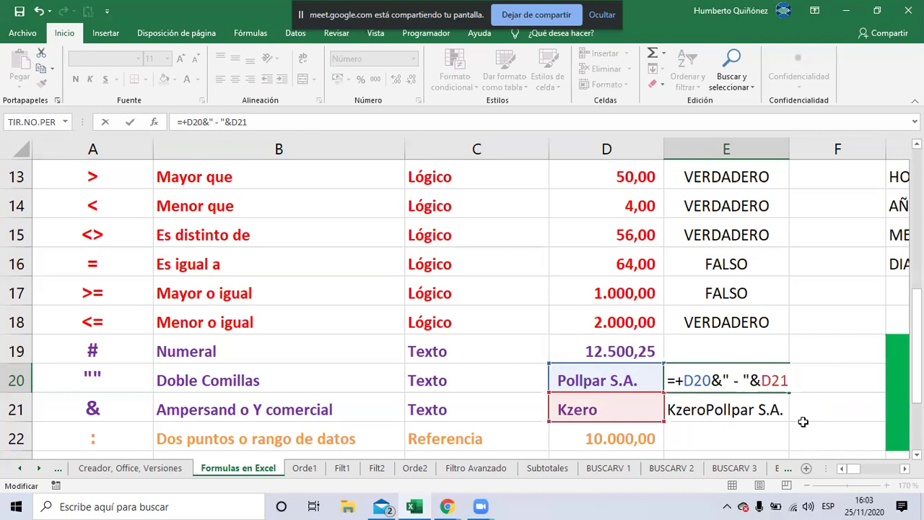
{"action": "key", "text": "Escape"}
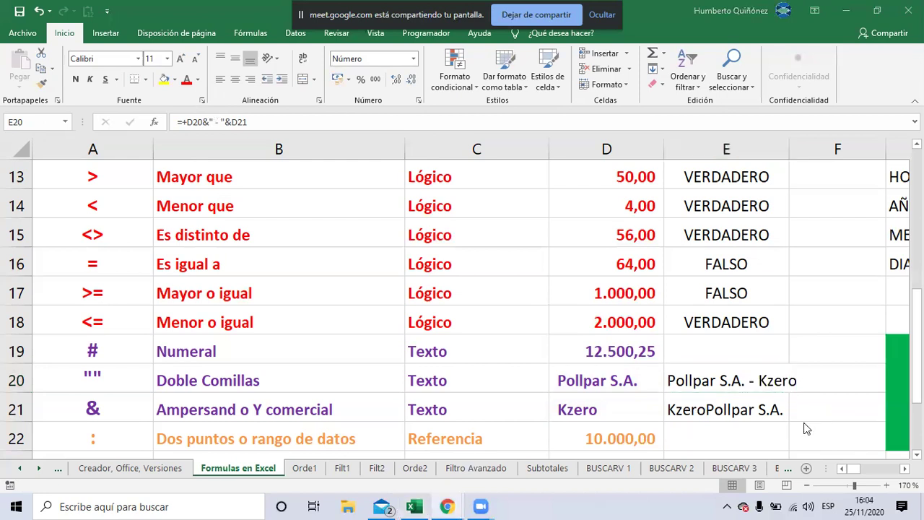
{"action": "key", "text": "alt+Tab"}
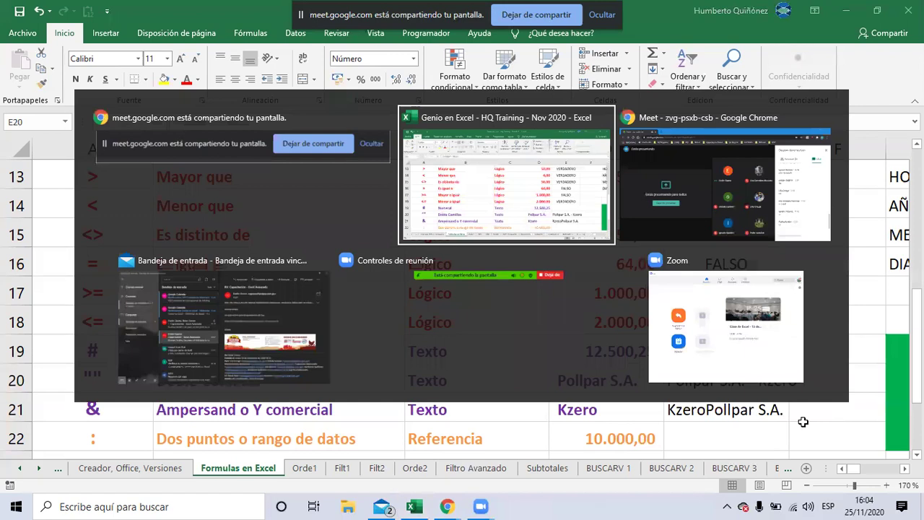
{"action": "key", "text": "alt+Tab"}
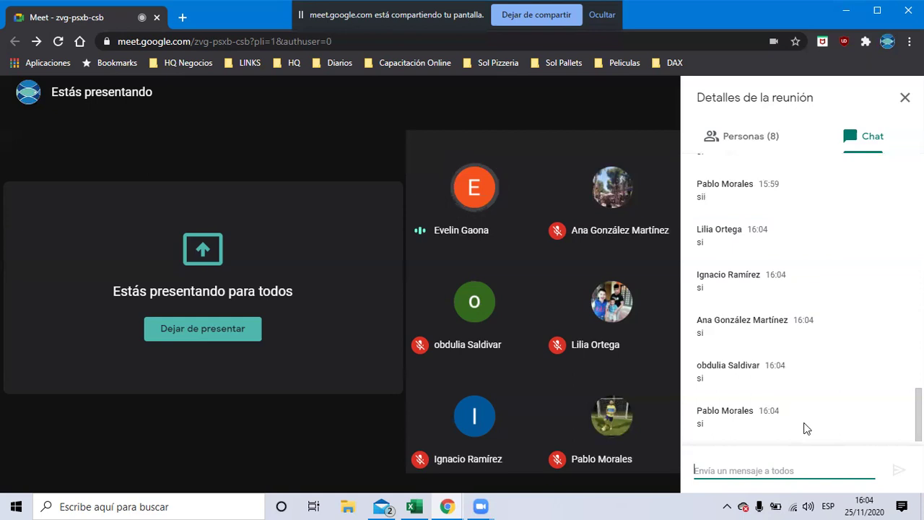
{"action": "key", "text": "alt+Tab"}
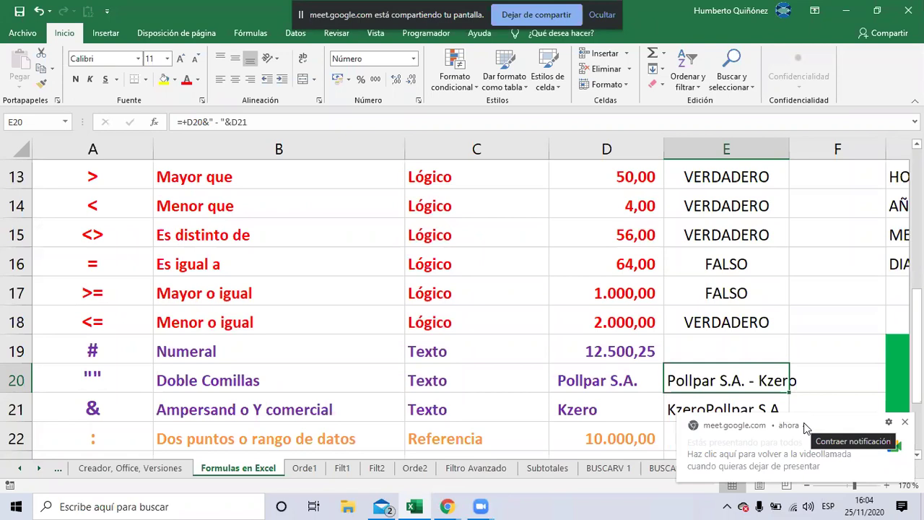
{"action": "key", "text": "Down"}
{"action": "key", "text": "Left"}
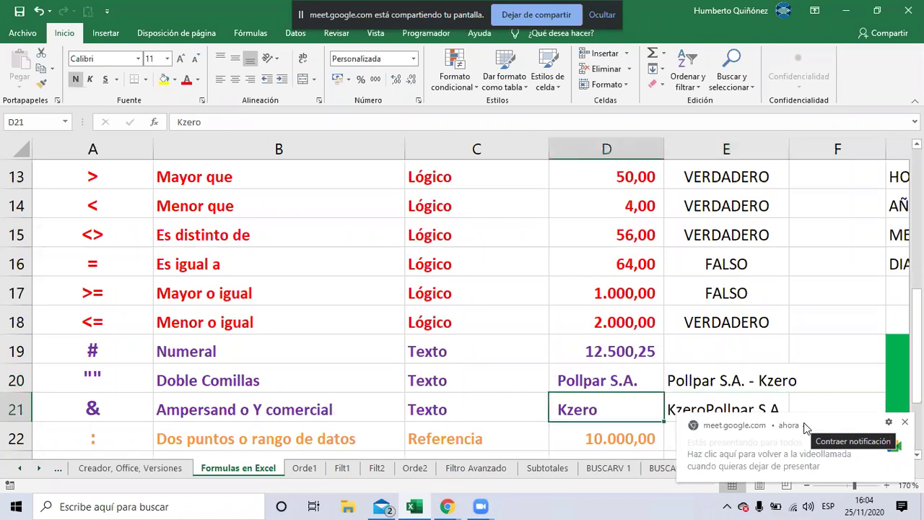
{"action": "key", "text": "Right"}
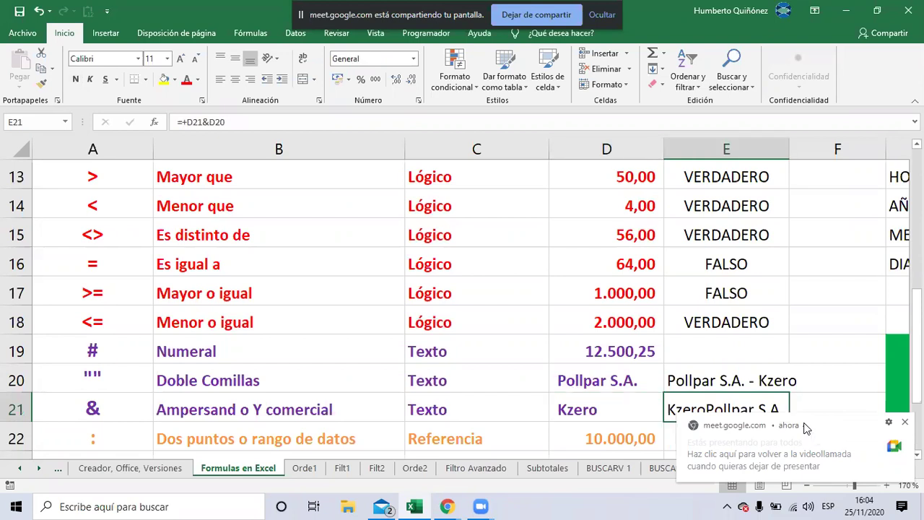
{"action": "key", "text": "Up"}
{"action": "key", "text": "F2"}
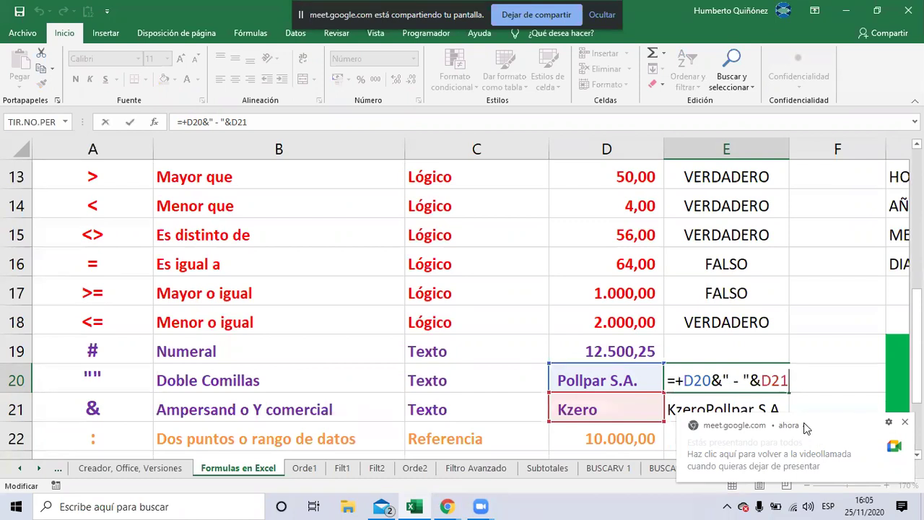
{"action": "key", "text": "Return"}
{"action": "key", "text": "Left"}
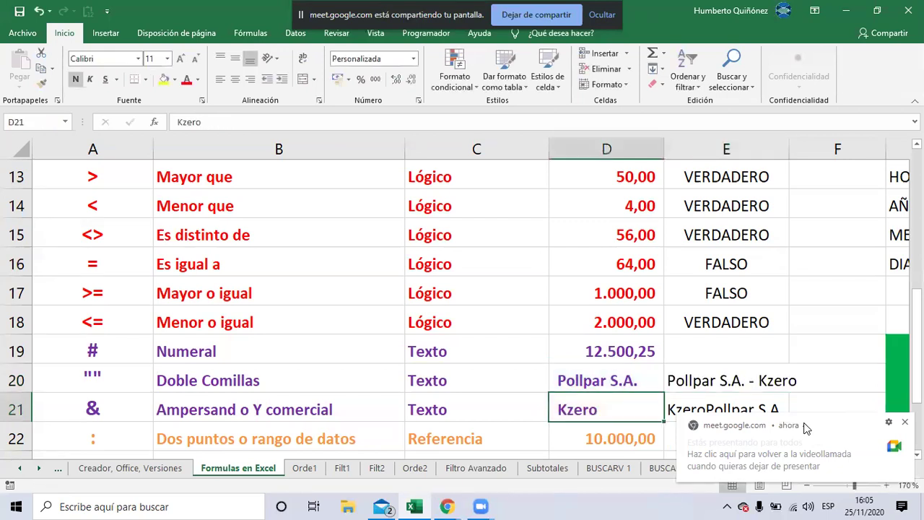
{"action": "key", "text": "Up"}
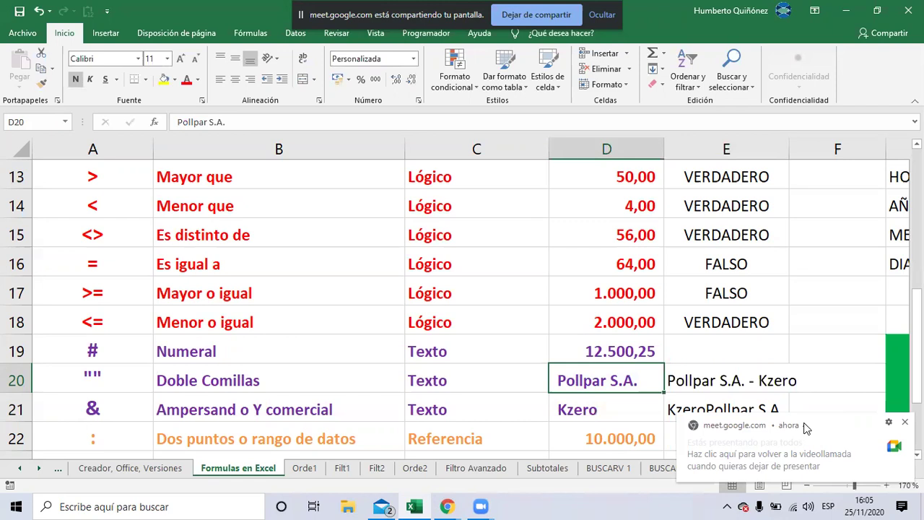
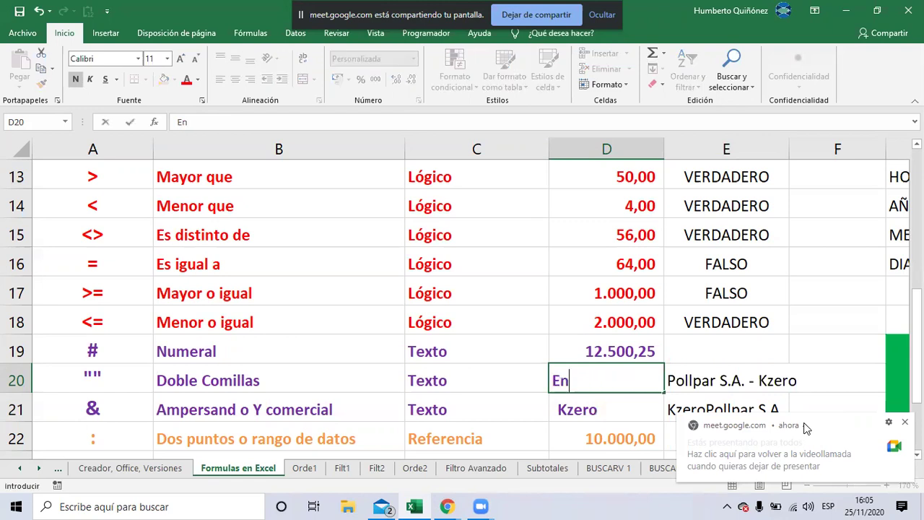
Enter a first name in D20 and a surname in D21
{"action": "key", "text": "Return"}
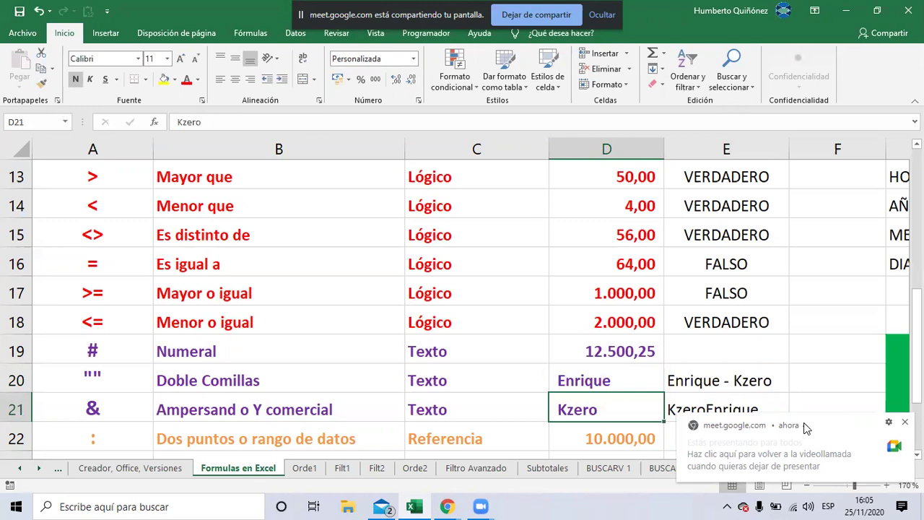
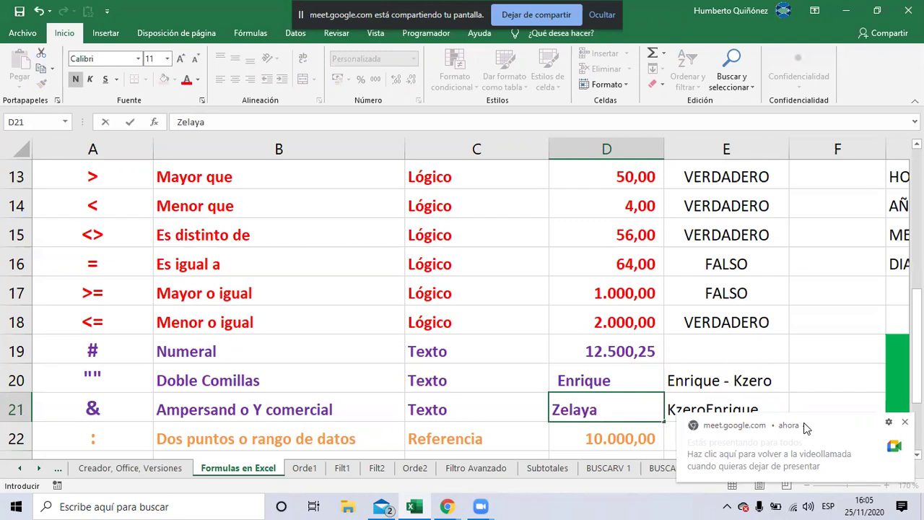
{"action": "key", "text": "Tab"}
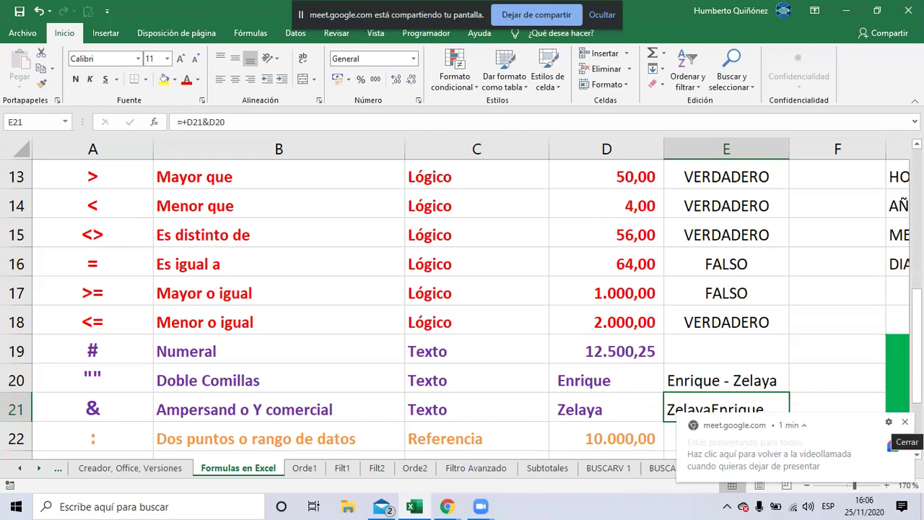
Dismiss the sharing notification and begin editing E21's formula
{"action": "left_click", "coordinate": [904, 421]}
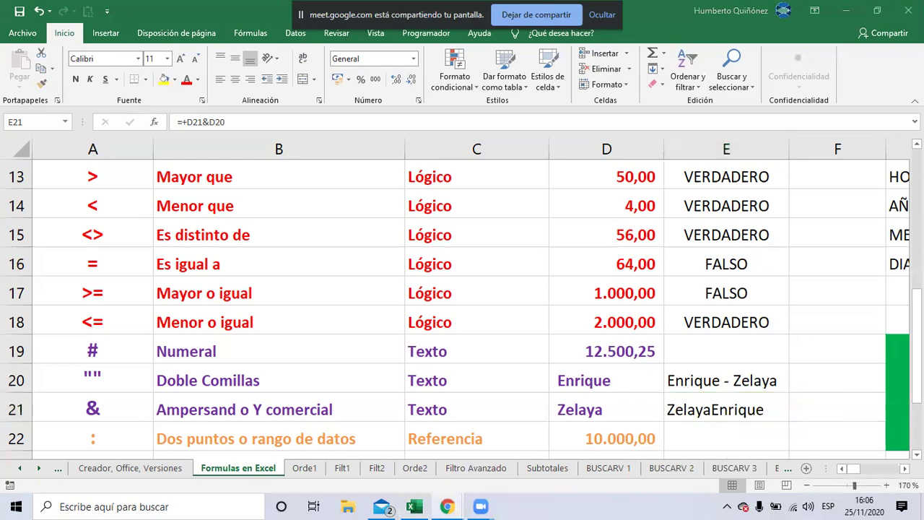
{"action": "left_click", "coordinate": [704, 412]}
{"action": "key", "text": "F2"}
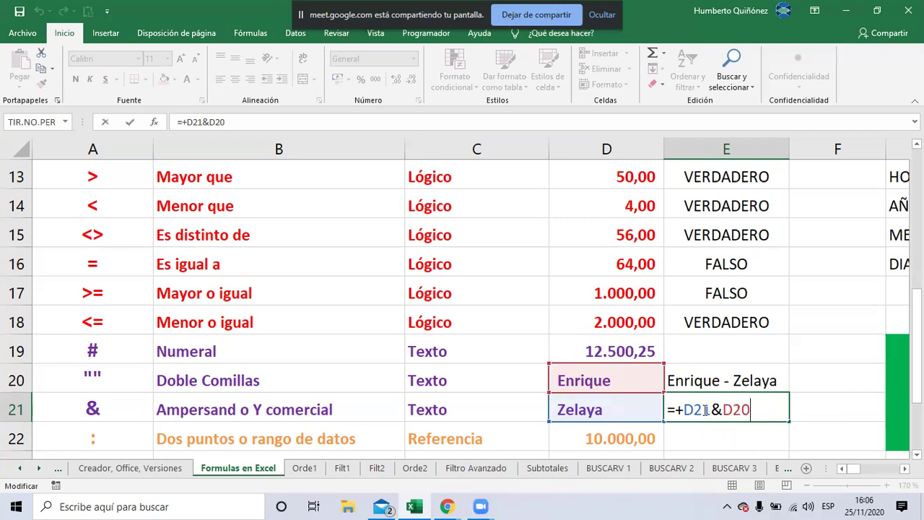
Change E21's formula to =+D21&", "&D20, showing surname, comma and first name
{"action": "key", "text": "Left"}
{"action": "key", "text": "Left"}
{"action": "key", "text": "Left"}
{"action": "key", "text": "Left"}
{"action": "type", "text": "&"}
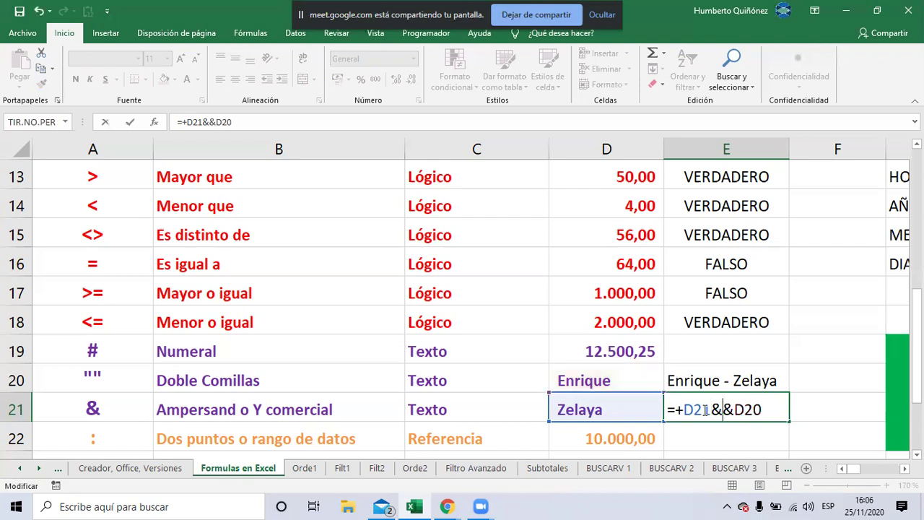
{"action": "type", "text": "\""}
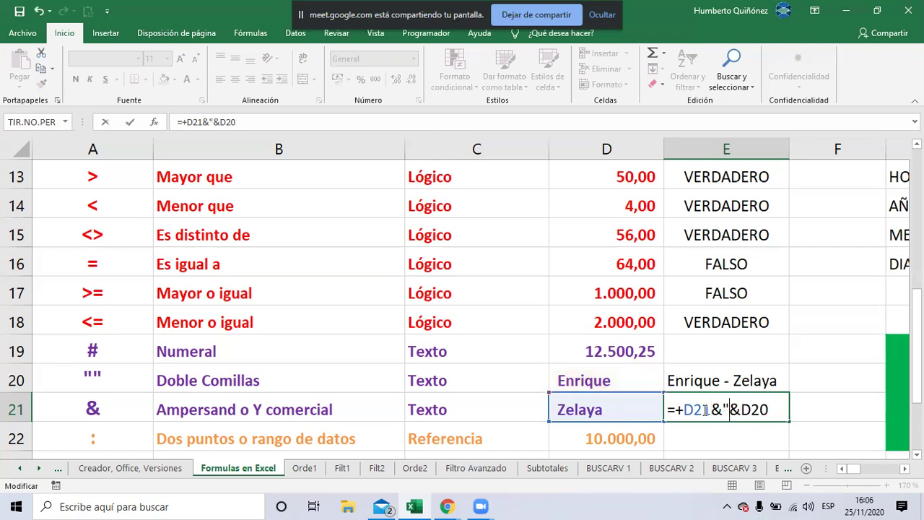
{"action": "type", "text": "\""}
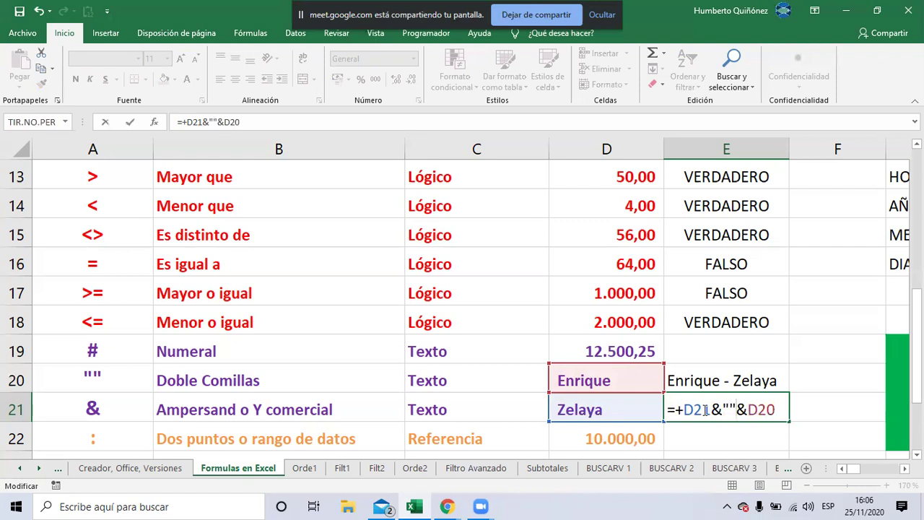
{"action": "key", "text": "BackSpace"}
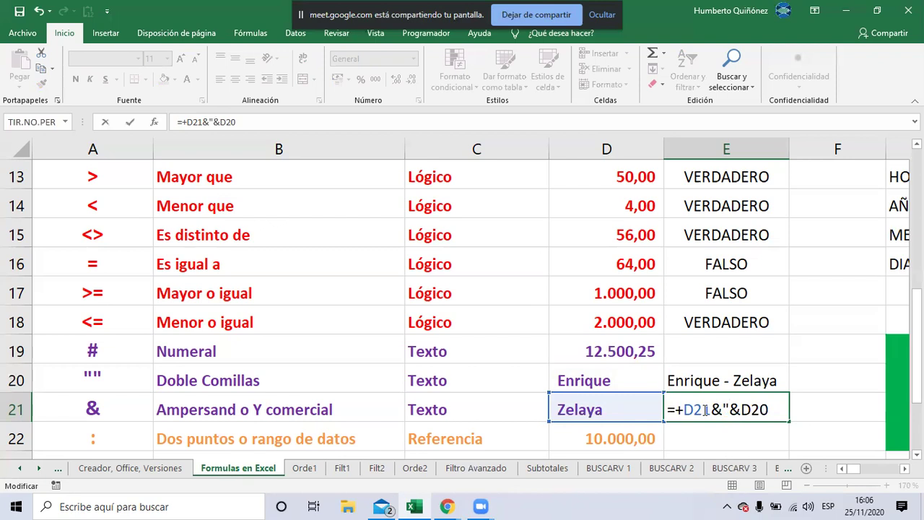
{"action": "type", "text": ","}
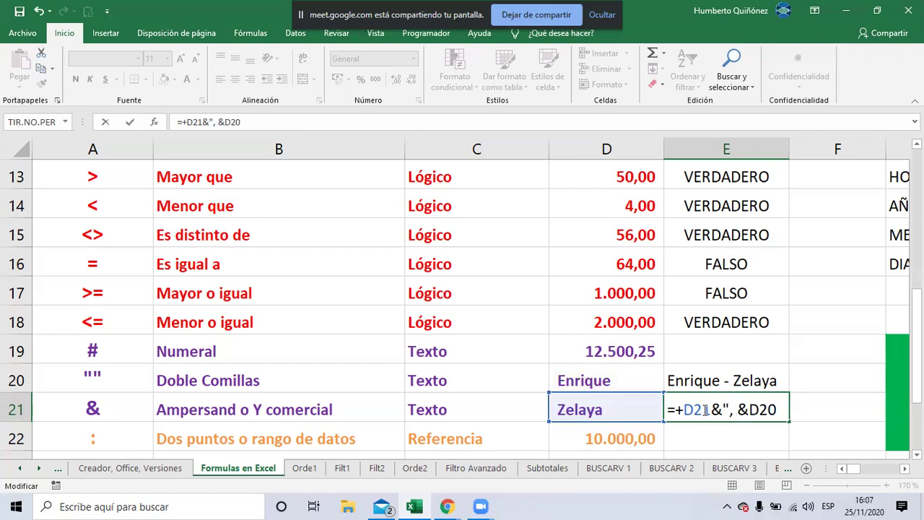
{"action": "type", "text": "\""}
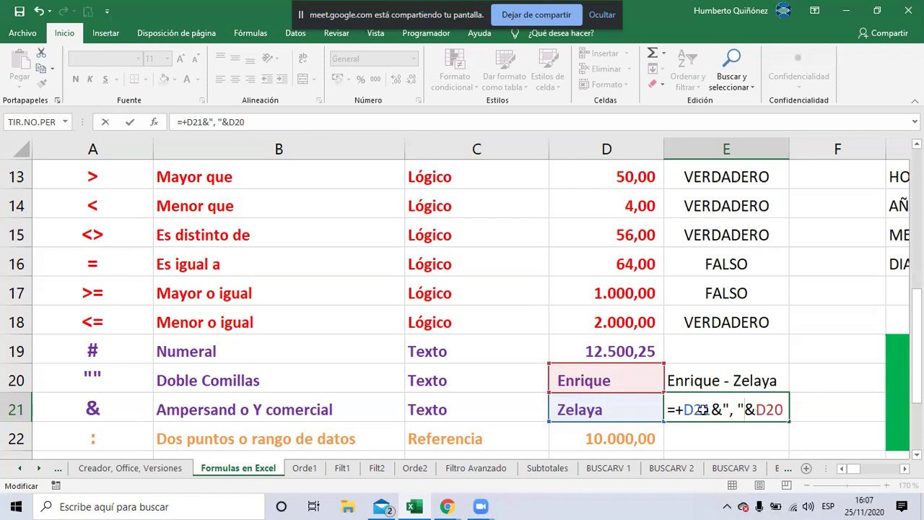
{"action": "key", "text": "ctrl+Return"}
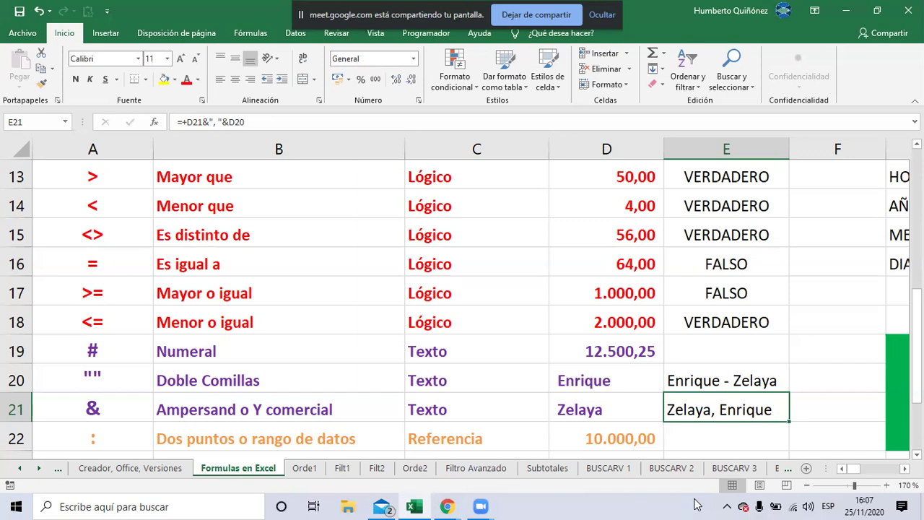
{"action": "key", "text": "Up"}
{"action": "key", "text": "Left"}
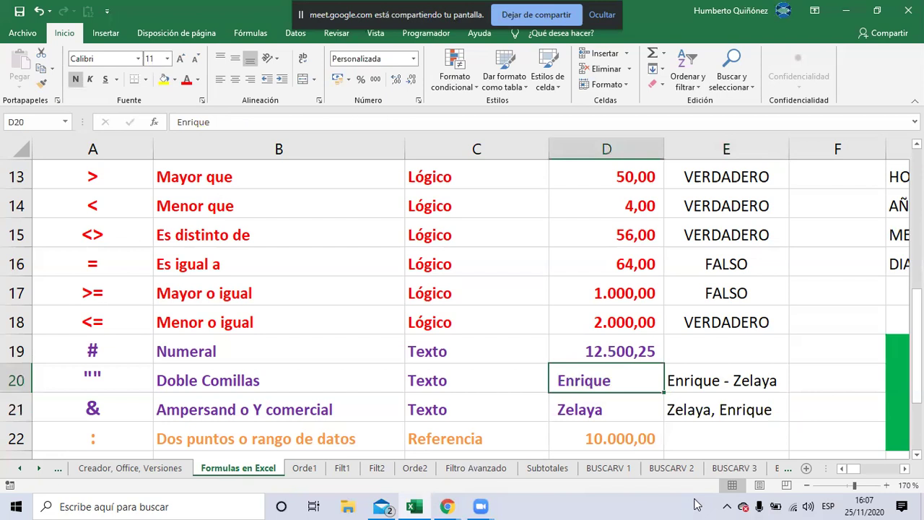
Enter test values 1000 in D20 and 2000 in D21
{"action": "type", "text": "1000"}
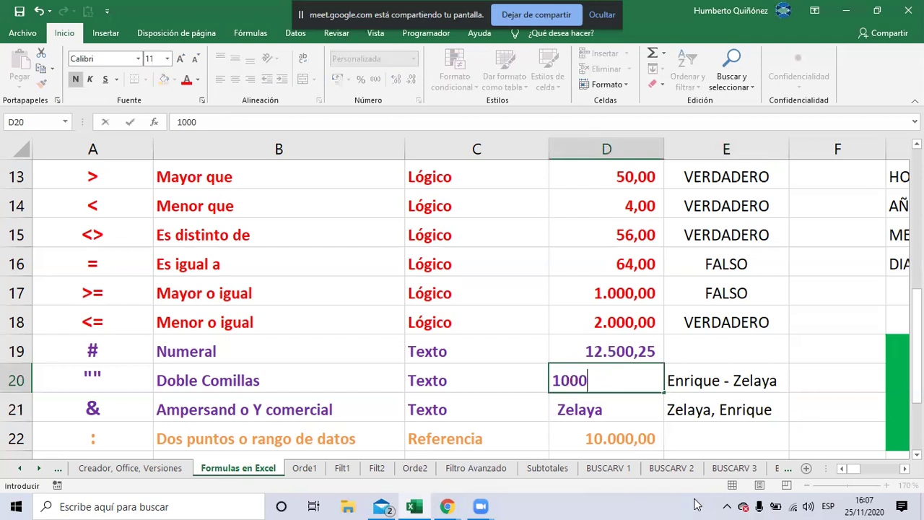
{"action": "key", "text": "Return"}
{"action": "type", "text": "2000"}
{"action": "key", "text": "Return"}
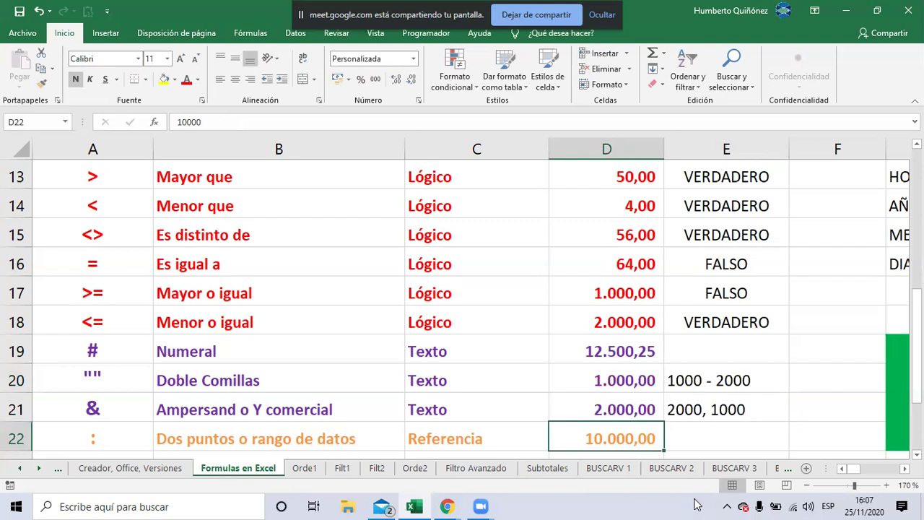
{"action": "key", "text": "Up"}
{"action": "key", "text": "Up"}
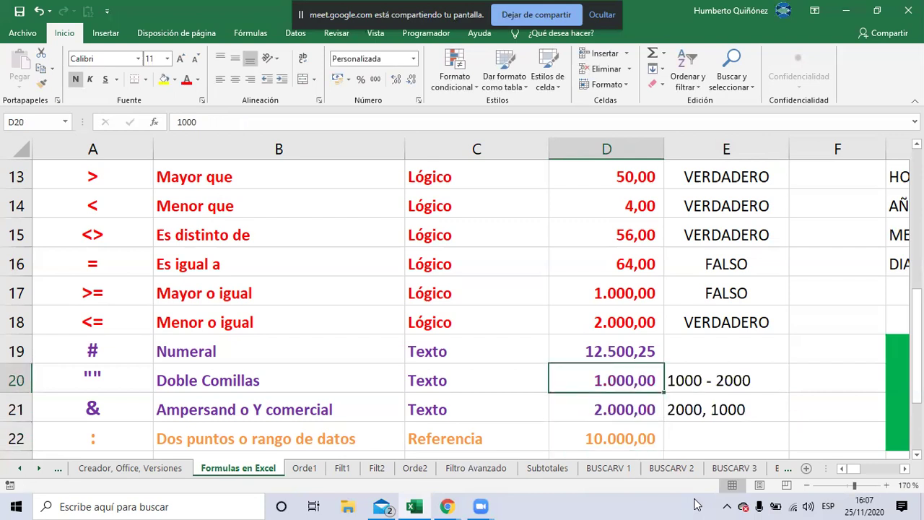
Overwrite D20 with aaaa000 and D21 with hesy025, updating the E20 and E21 joins
{"action": "type", "text": "h"}
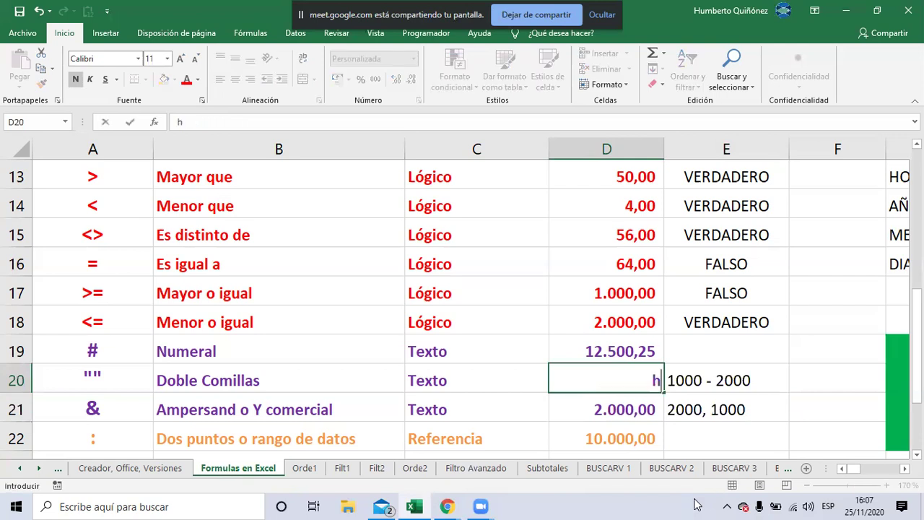
{"action": "key", "text": "BackSpace"}
{"action": "type", "text": "aaa000"}
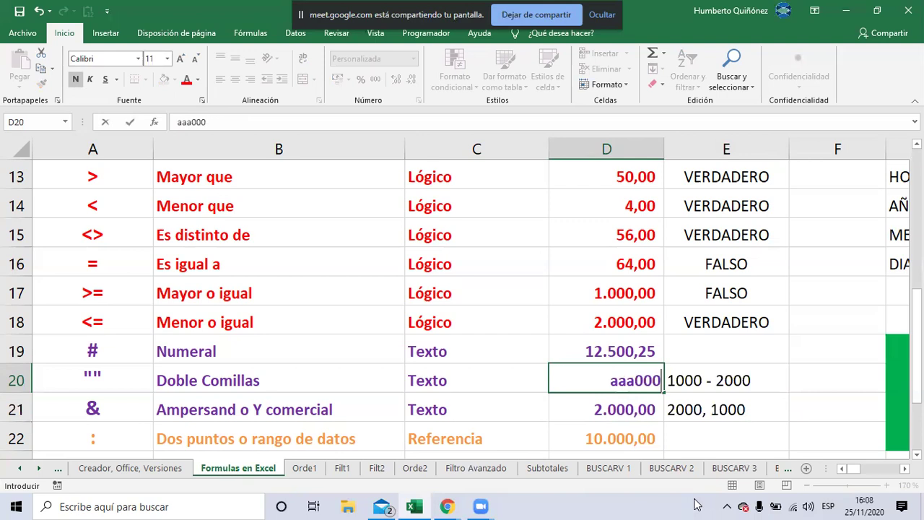
{"action": "key", "text": "BackSpace"}
{"action": "key", "text": "BackSpace"}
{"action": "key", "text": "BackSpace"}
{"action": "type", "text": "a000"}
{"action": "key", "text": "Return"}
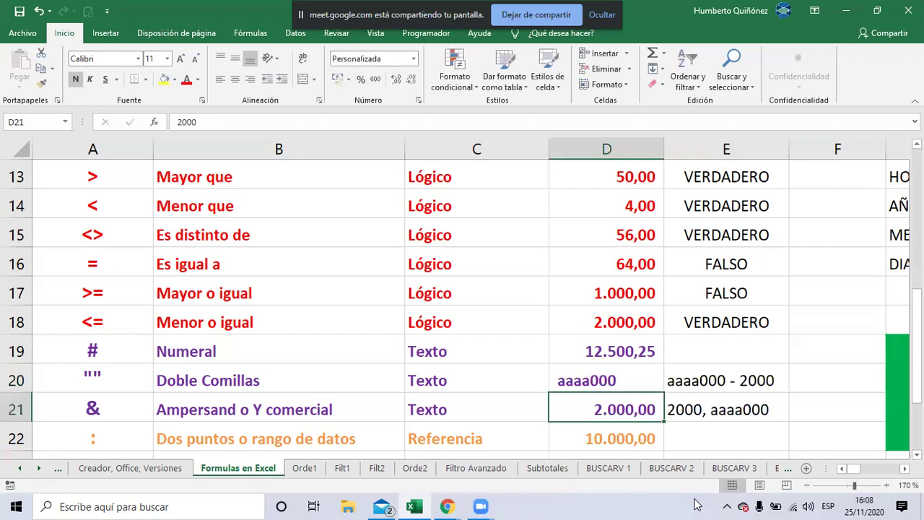
{"action": "type", "text": "he"}
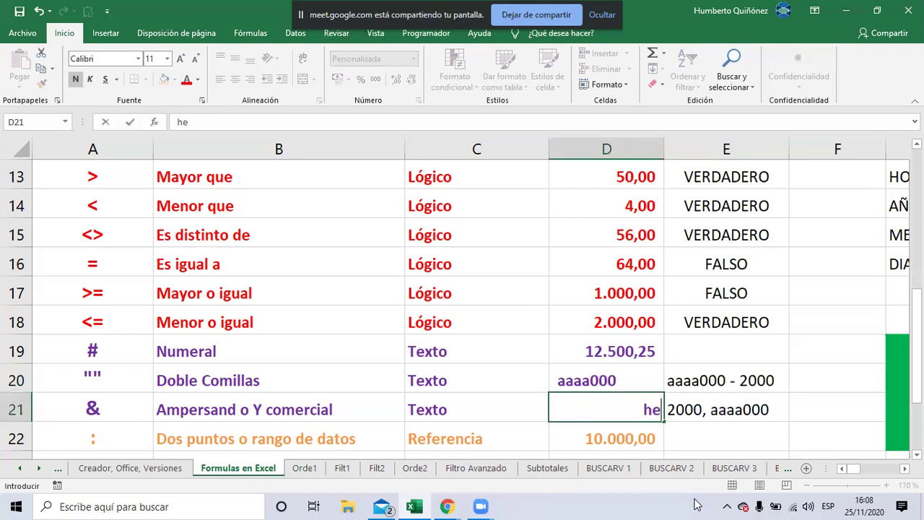
{"action": "type", "text": "sy02"}
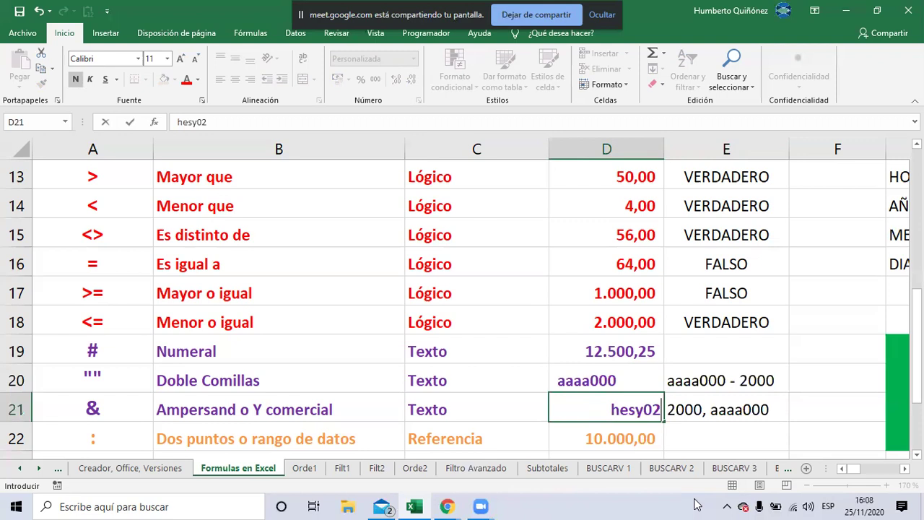
{"action": "type", "text": "5"}
{"action": "key", "text": "Return"}
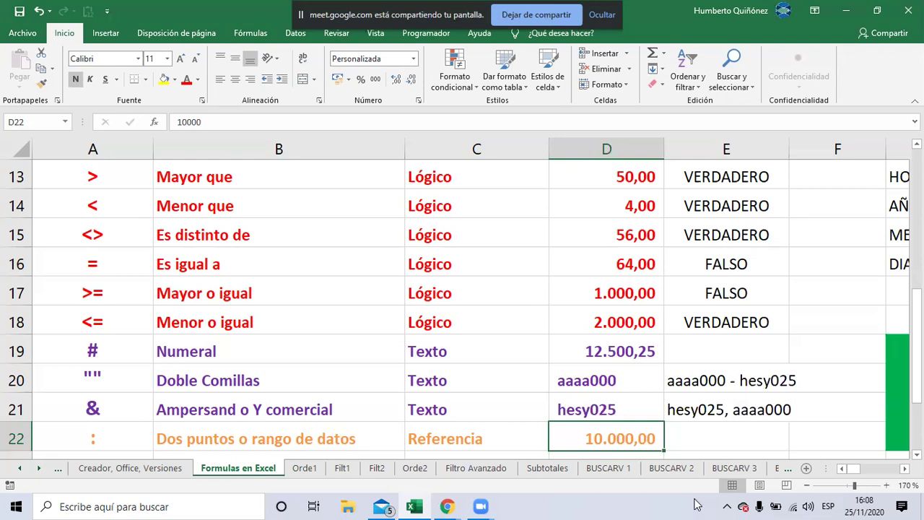
{"action": "key", "text": "Up"}
{"action": "key", "text": "Up"}
{"action": "key", "text": "Up"}
{"action": "key", "text": "Right"}
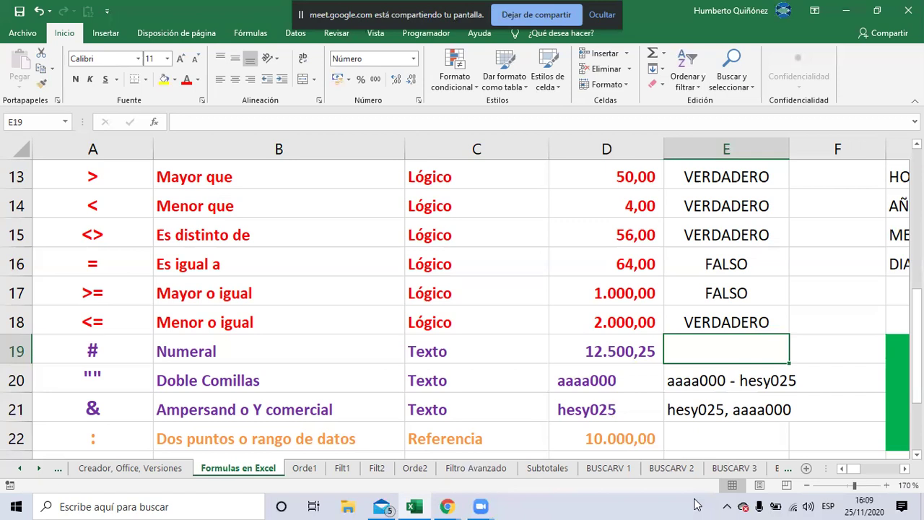
Select D13:D19 to read count 7, average 2.239,18 and sum 15.674,25 in the status bar
{"action": "key", "text": "Left"}
{"action": "key", "text": "Up"}
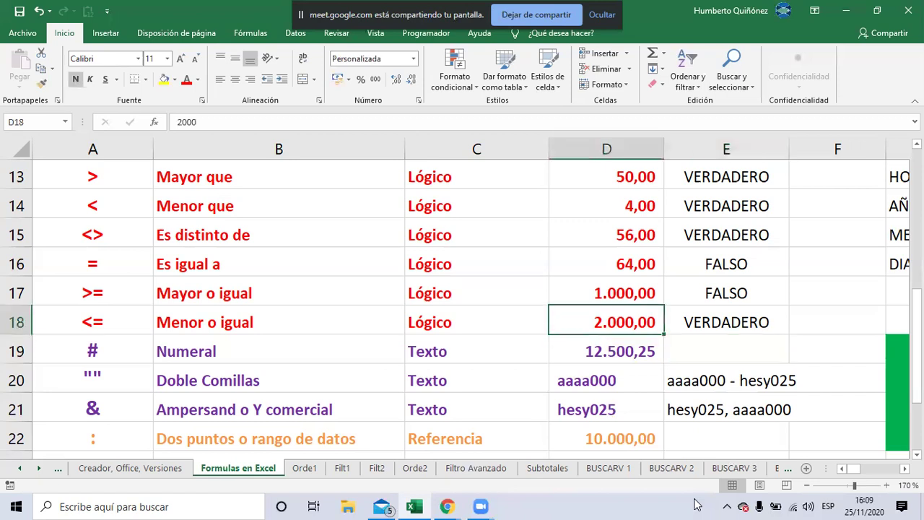
{"action": "key", "text": "Down"}
{"action": "key", "text": "Up"}
{"action": "key", "text": "Up"}
{"action": "key", "text": "Up"}
{"action": "key", "text": "Up"}
{"action": "key", "text": "Up"}
{"action": "key", "text": "Up"}
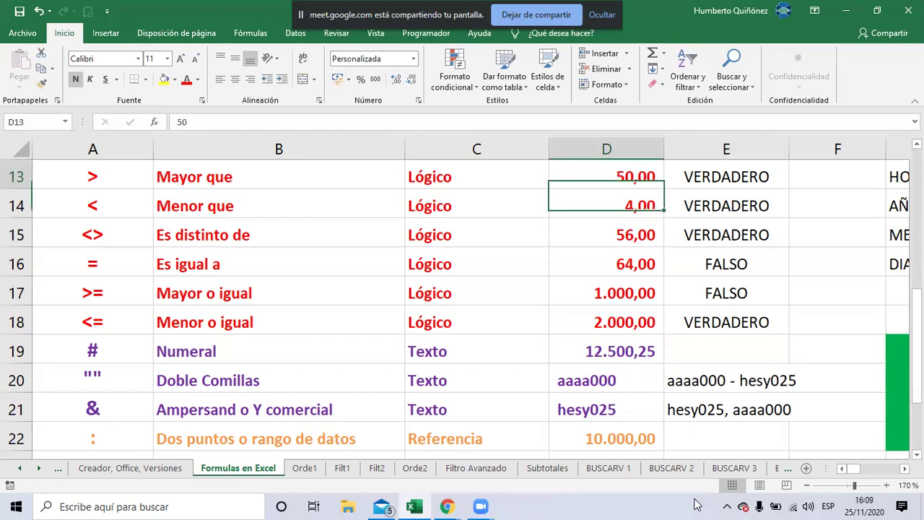
{"action": "key", "text": "shift+Down"}
{"action": "key", "text": "shift+Down"}
{"action": "key", "text": "shift+Down"}
{"action": "key", "text": "shift+Down"}
{"action": "key", "text": "shift+Down"}
{"action": "key", "text": "shift+Down"}
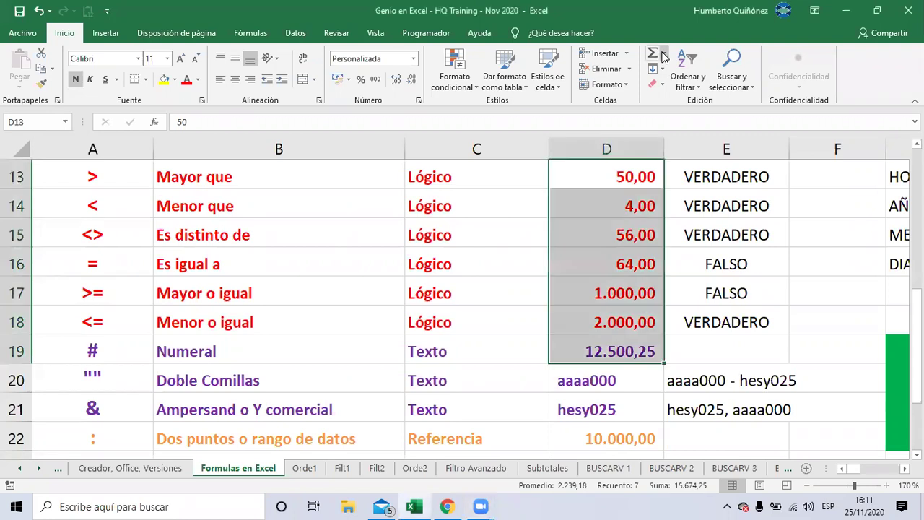
{"action": "left_click", "coordinate": [662, 56]}
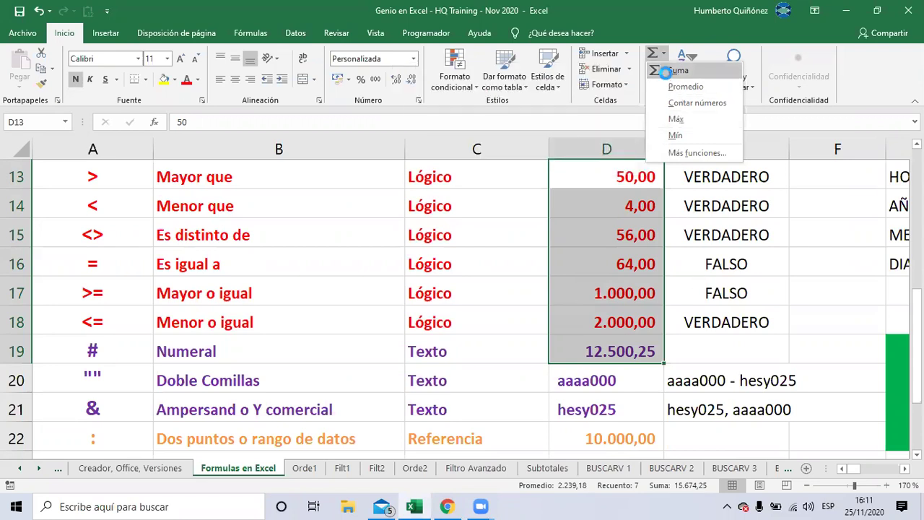
{"action": "left_click", "coordinate": [668, 70]}
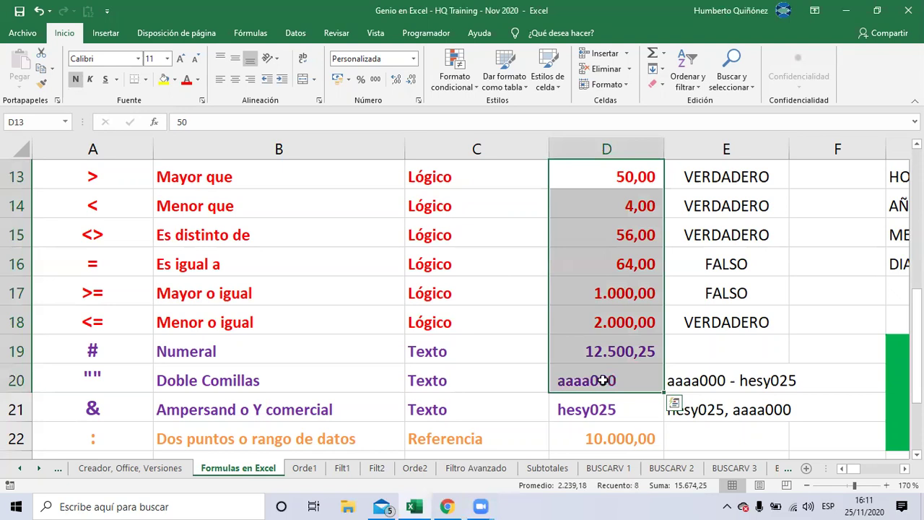
{"action": "left_click", "coordinate": [699, 349]}
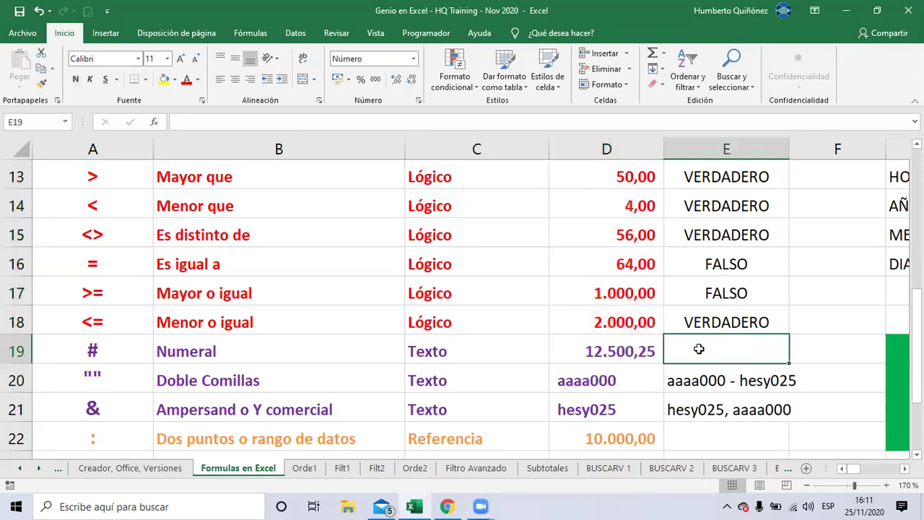
Enter a SUMA of D13:D19 in E19
{"action": "left_click", "coordinate": [651, 54]}
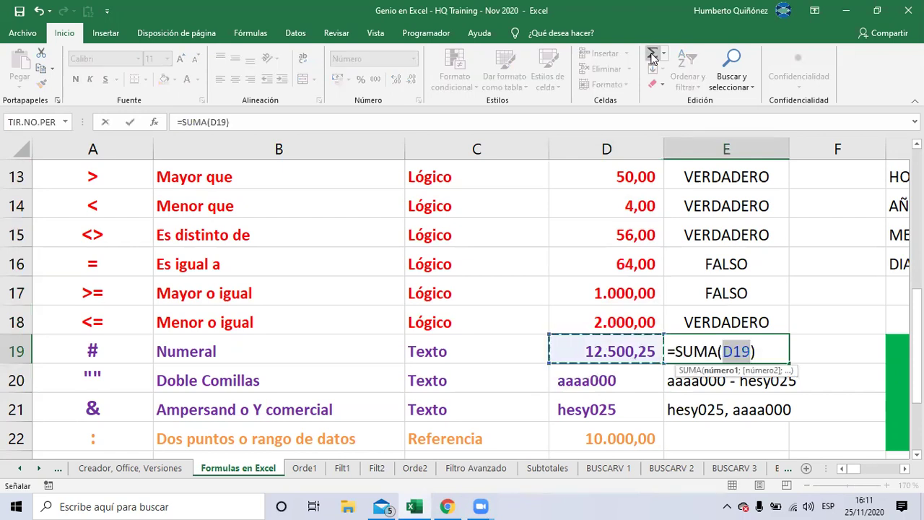
{"action": "left_click_drag", "start_coordinate": [628, 170], "coordinate": [631, 353]}
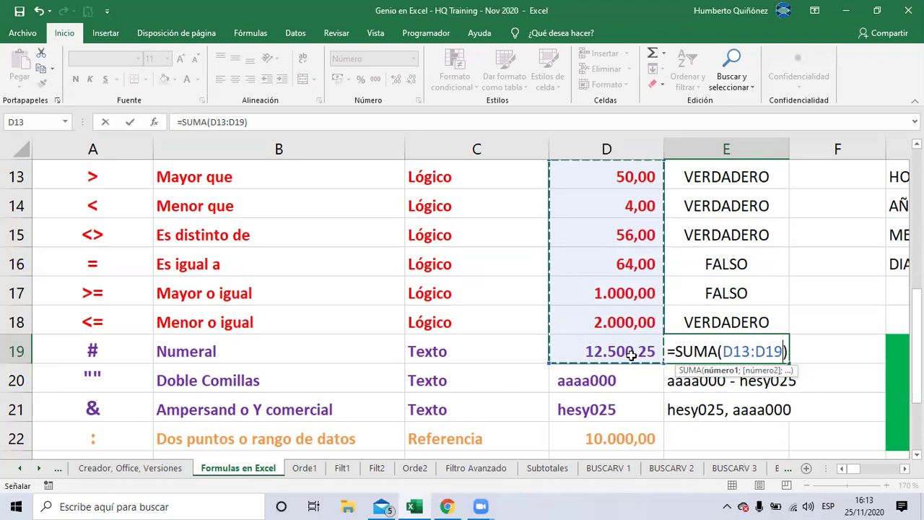
{"action": "key", "text": "Return"}
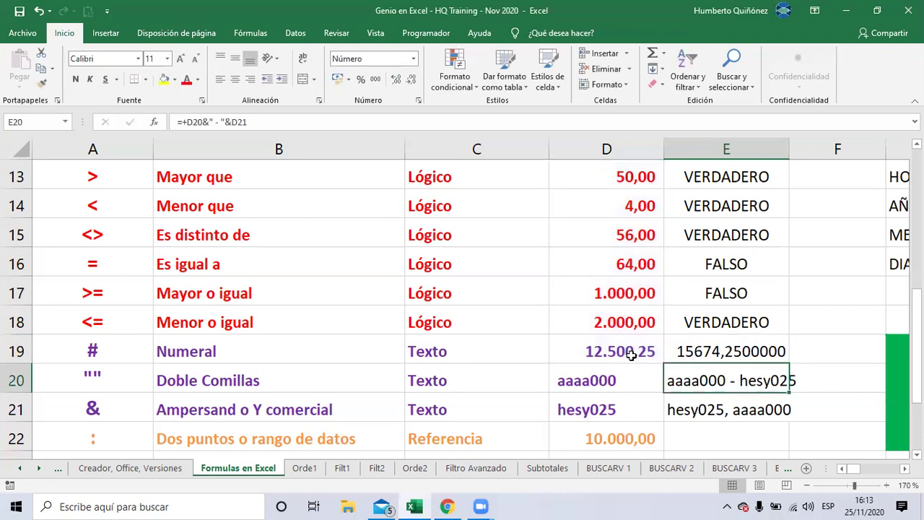
Select D13:D19 and compare the status-bar Suma with E19's 15674,25
{"action": "key", "text": "Up"}
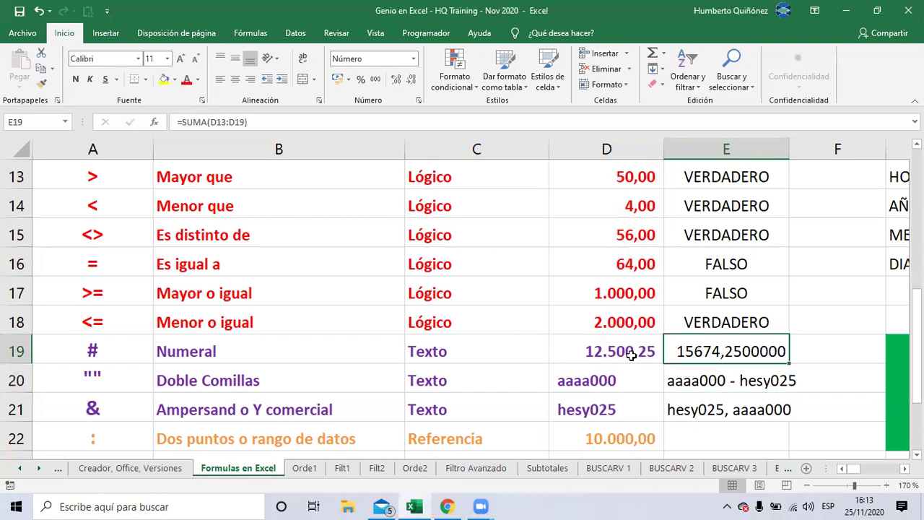
{"action": "left_click", "coordinate": [632, 355]}
{"action": "key", "text": "shift+Up"}
{"action": "key", "text": "shift+Up"}
{"action": "key", "text": "shift+Up"}
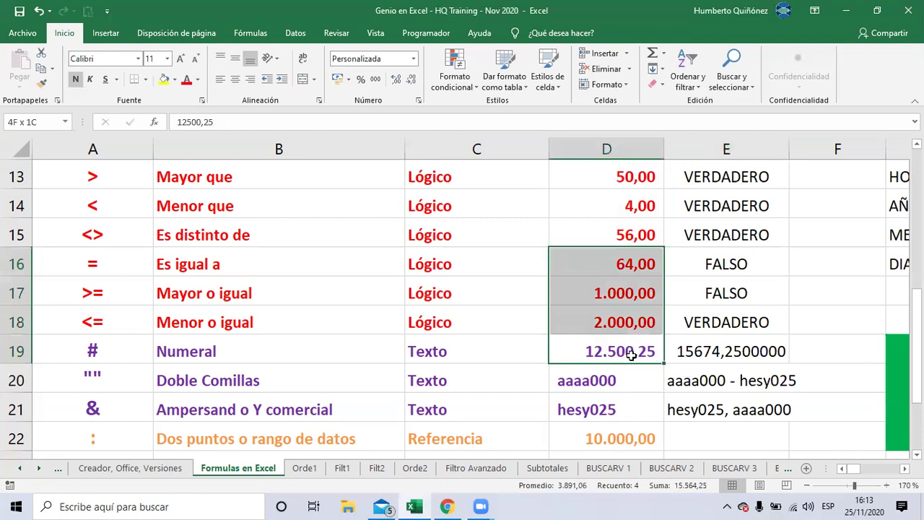
{"action": "key", "text": "shift+Up"}
{"action": "key", "text": "shift+Up"}
{"action": "key", "text": "shift+Up"}
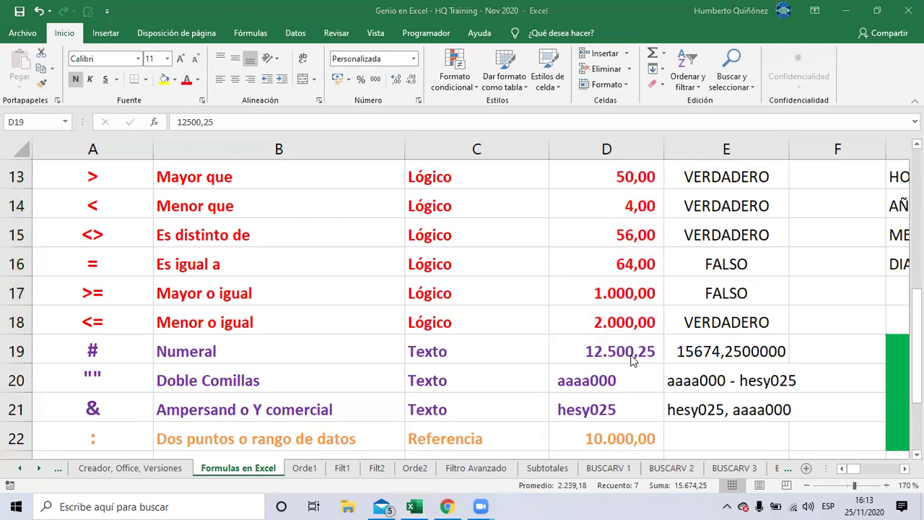
{"action": "key", "text": "alt+Tab"}
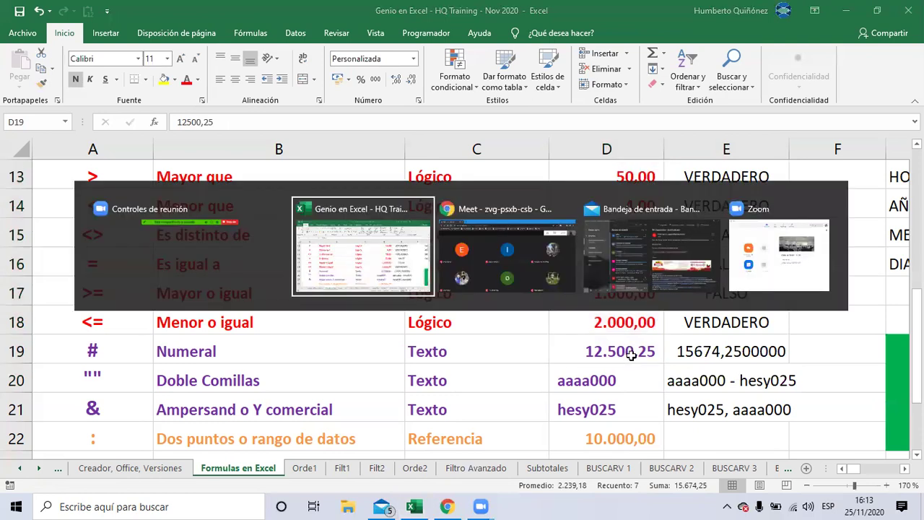
In the Meet call, present Toda tu pantalla and confirm with Compartir
{"action": "key", "text": "alt+Tab"}
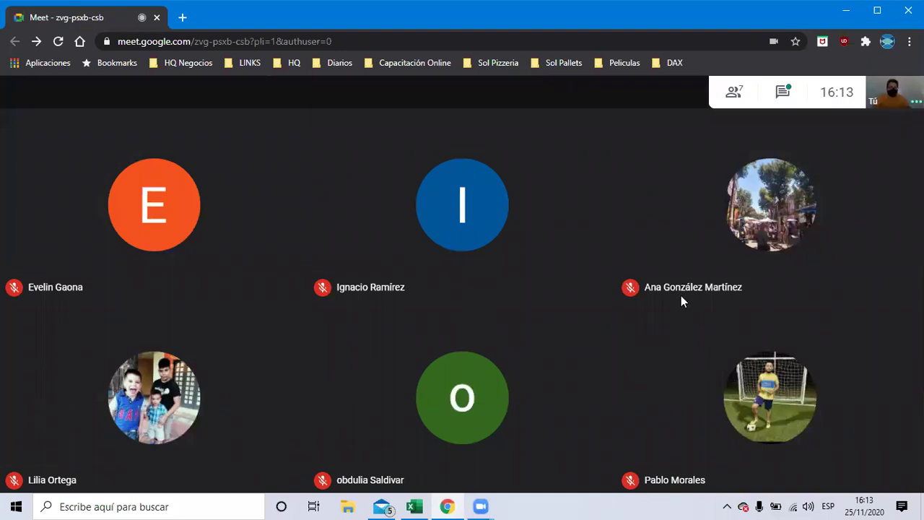
{"action": "mouse_move", "coordinate": [632, 302]}
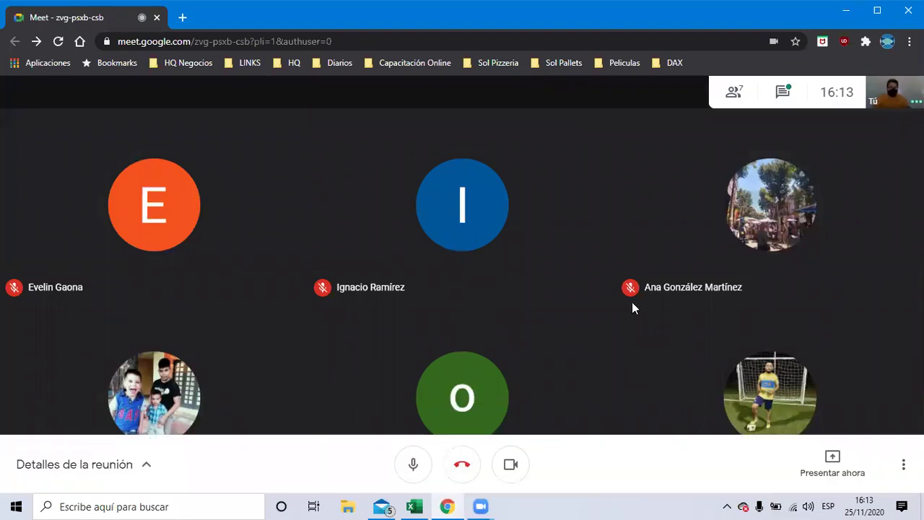
{"action": "left_click", "coordinate": [834, 459]}
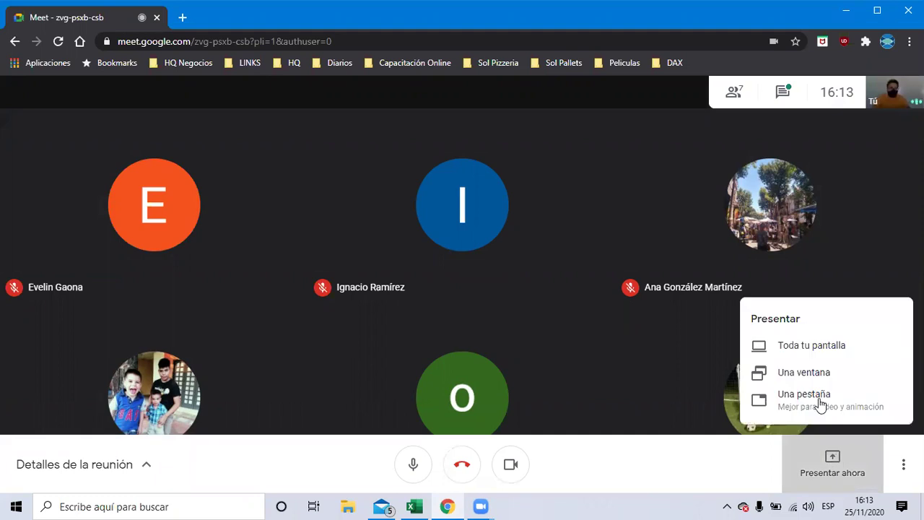
{"action": "left_click", "coordinate": [788, 346]}
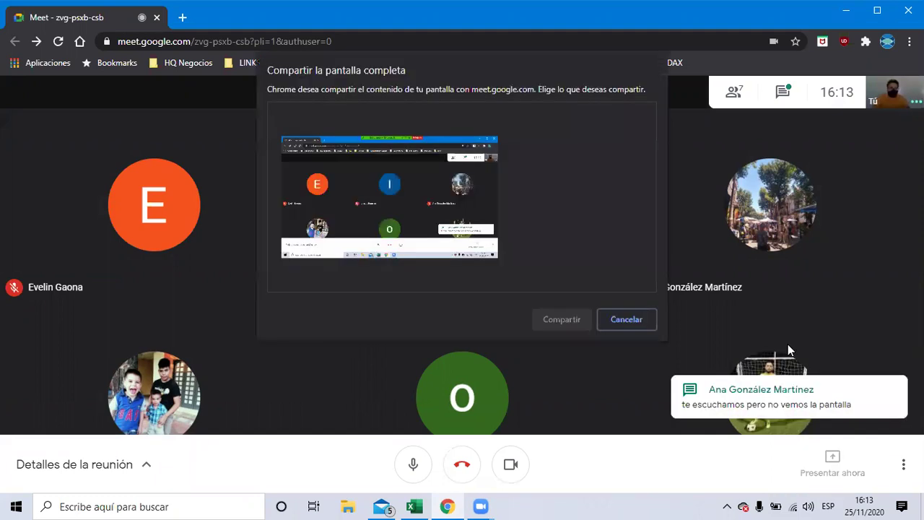
{"action": "left_click", "coordinate": [425, 226]}
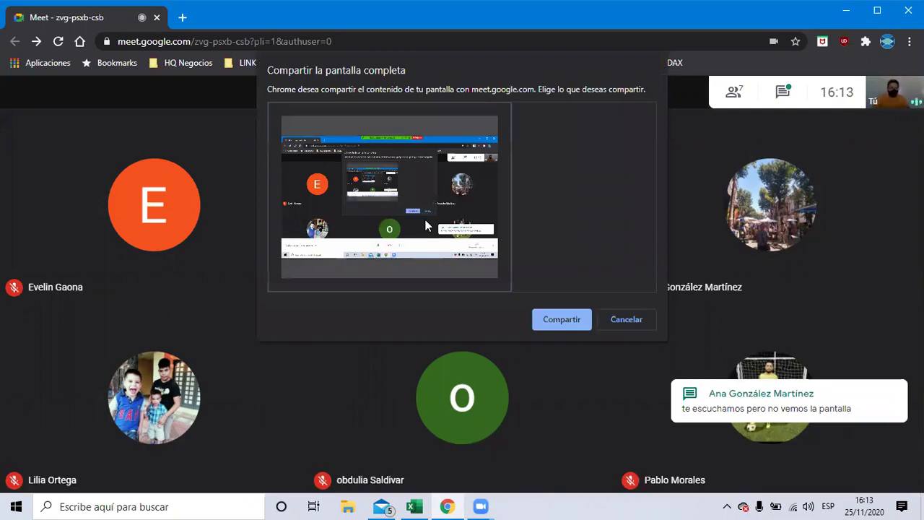
{"action": "left_click", "coordinate": [562, 317]}
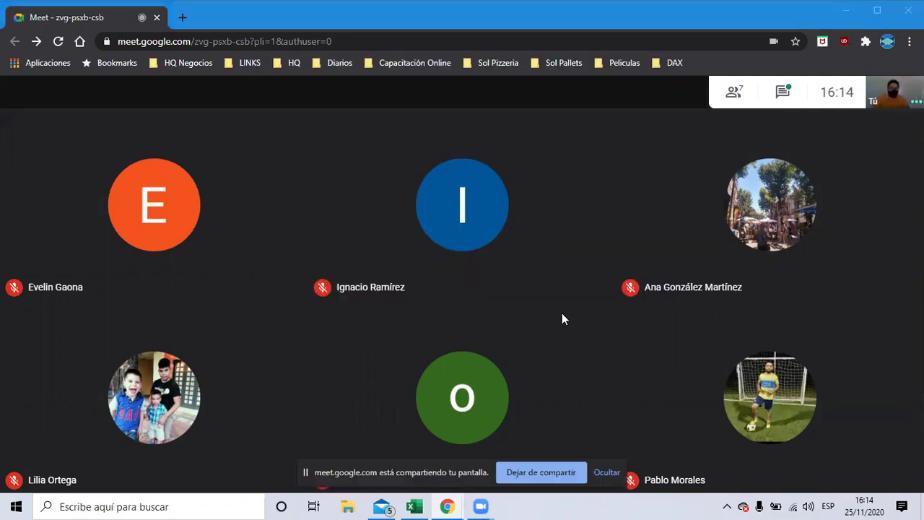
{"action": "mouse_move", "coordinate": [384, 467]}
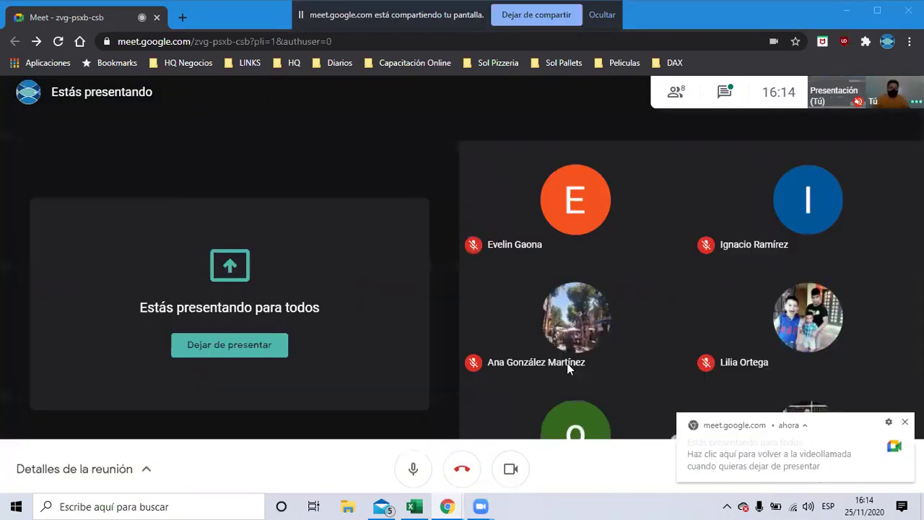
{"action": "mouse_move", "coordinate": [568, 364]}
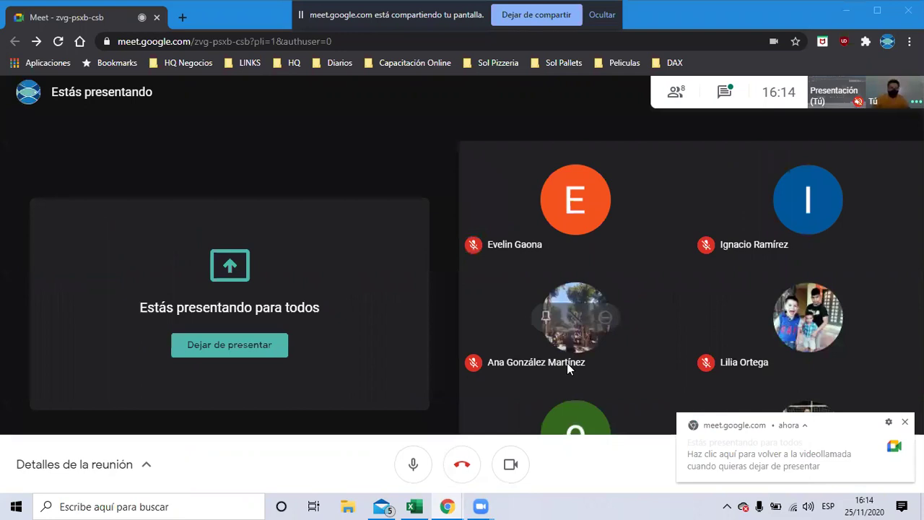
Back in Excel, delete the SUMA formula from E19
{"action": "key", "text": "alt+Tab"}
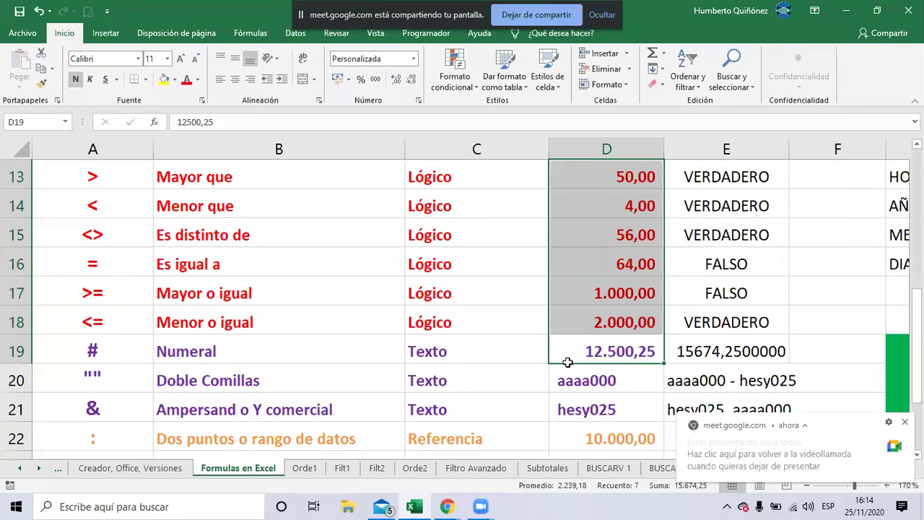
{"action": "key", "text": "Right"}
{"action": "key", "text": "Delete"}
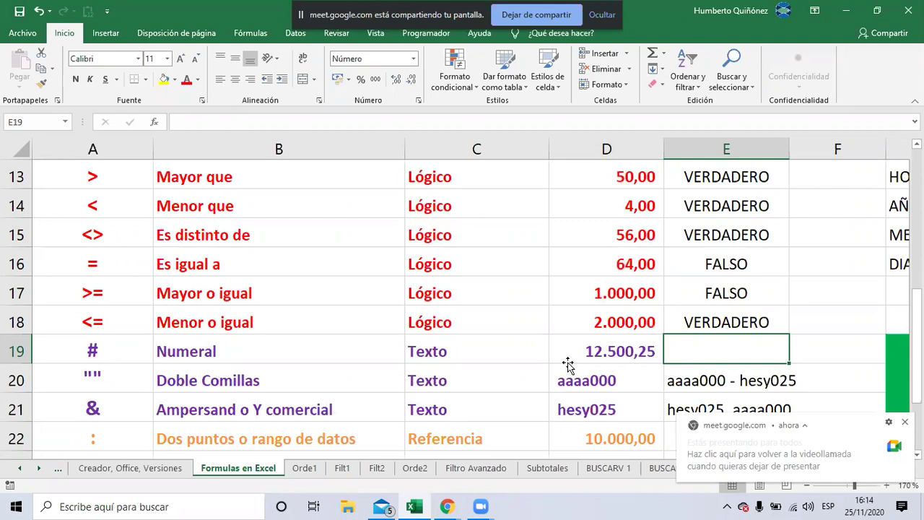
Reselect D13:D19 to view their total, then select E19
{"action": "left_click_drag", "start_coordinate": [567, 361], "coordinate": [577, 296]}
{"action": "key", "text": "shift+Up"}
{"action": "key", "text": "shift+Up"}
{"action": "key", "text": "shift+Up"}
{"action": "key", "text": "shift+Up"}
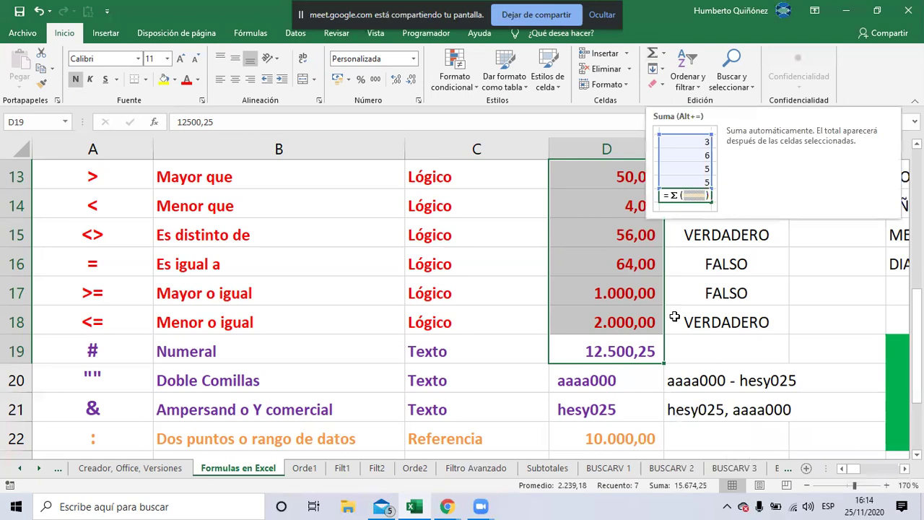
{"action": "left_click", "coordinate": [705, 358]}
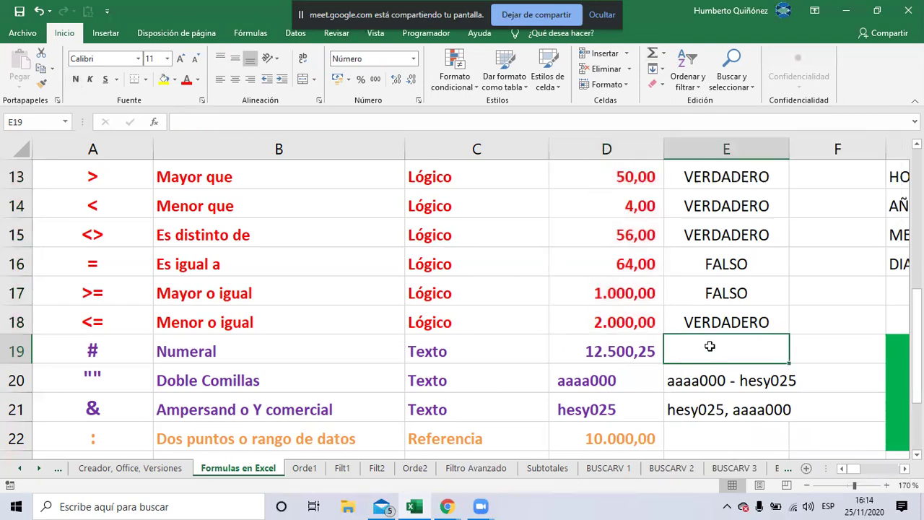
AutoSum D13:D19 into E19 so it shows 15674,2500000
{"action": "left_click", "coordinate": [654, 60]}
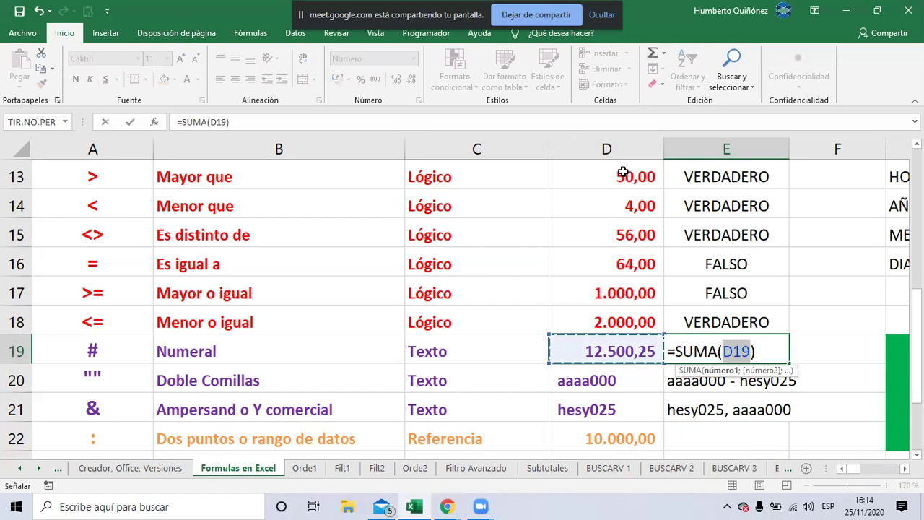
{"action": "left_click", "coordinate": [622, 172]}
{"action": "key", "text": "shift+Down"}
{"action": "key", "text": "shift+Down"}
{"action": "key", "text": "shift+Down"}
{"action": "key", "text": "shift+Down"}
{"action": "key", "text": "shift+Down"}
{"action": "key", "text": "shift+Down"}
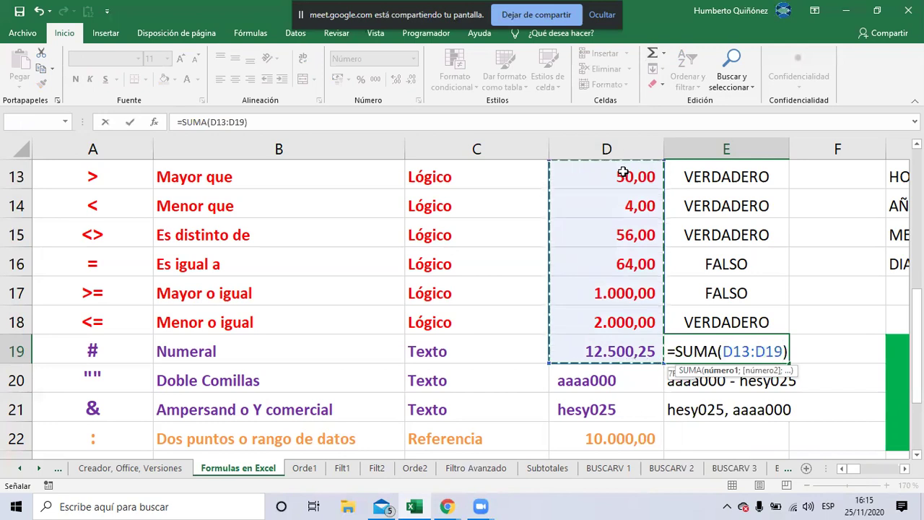
{"action": "key", "text": "Return"}
Select D16:D19 to check their values against the total
{"action": "key", "text": "Up"}
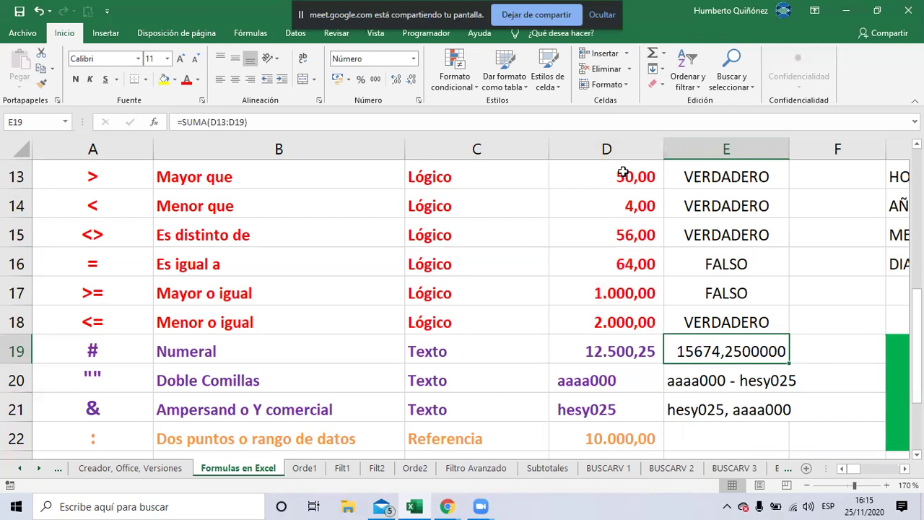
{"action": "key", "text": "Left"}
{"action": "key", "text": "shift+Up"}
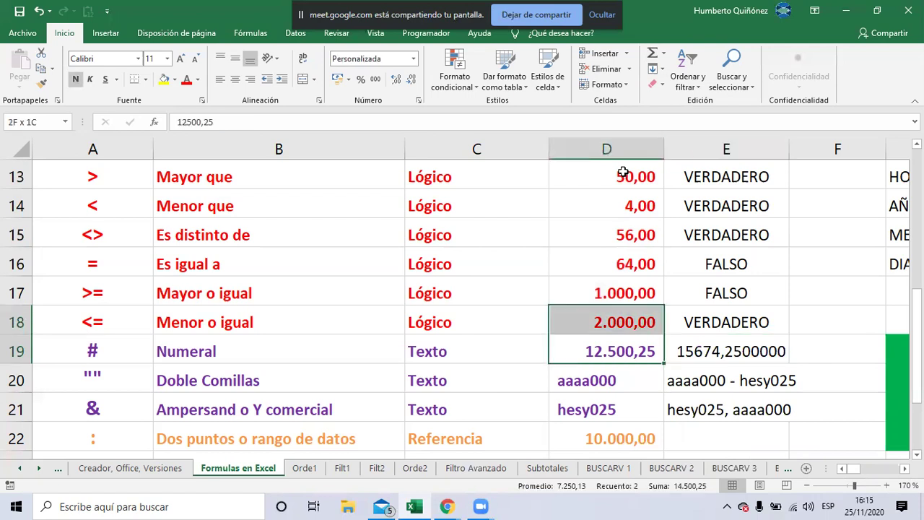
{"action": "key", "text": "shift+Up"}
{"action": "key", "text": "shift+Up"}
{"action": "key", "text": "shift+Up"}
{"action": "key", "text": "shift+Up"}
{"action": "key", "text": "shift+Up"}
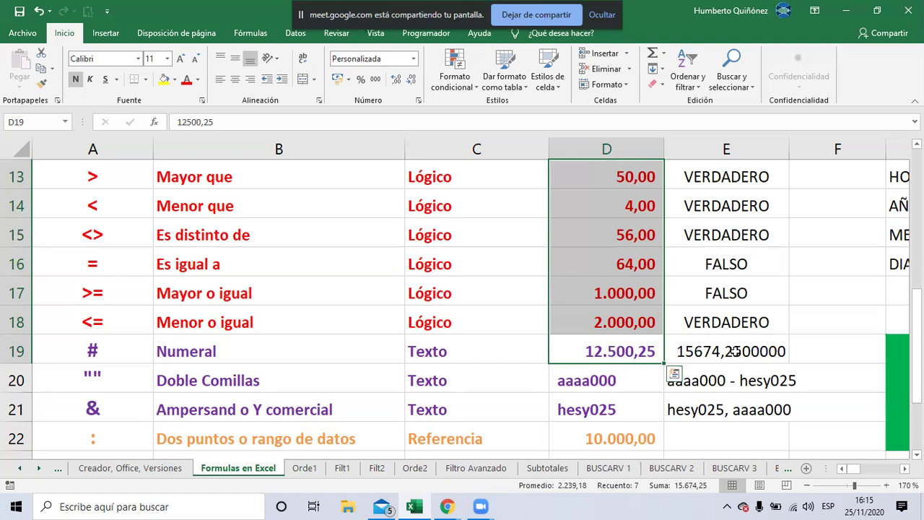
Edit E19 and backspace away the end of =SUMA(D13:D19)
{"action": "left_click", "coordinate": [734, 351]}
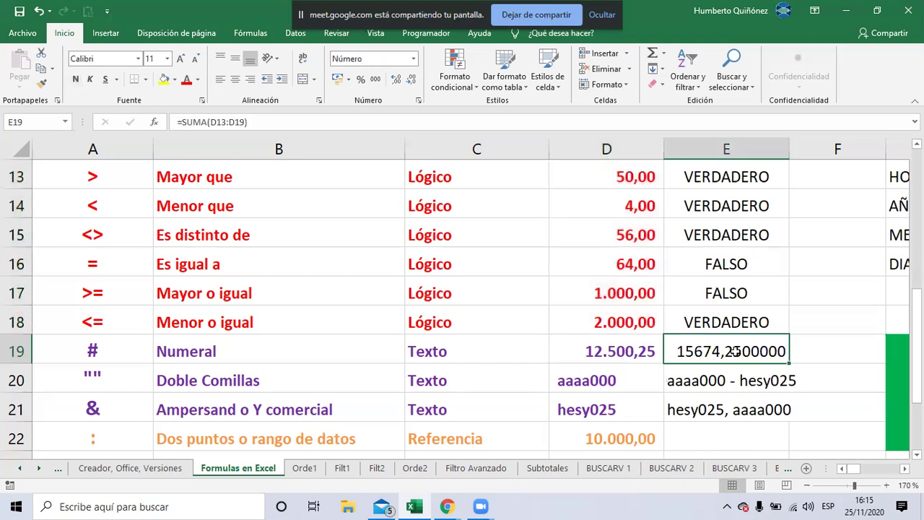
{"action": "double_click", "coordinate": [732, 352]}
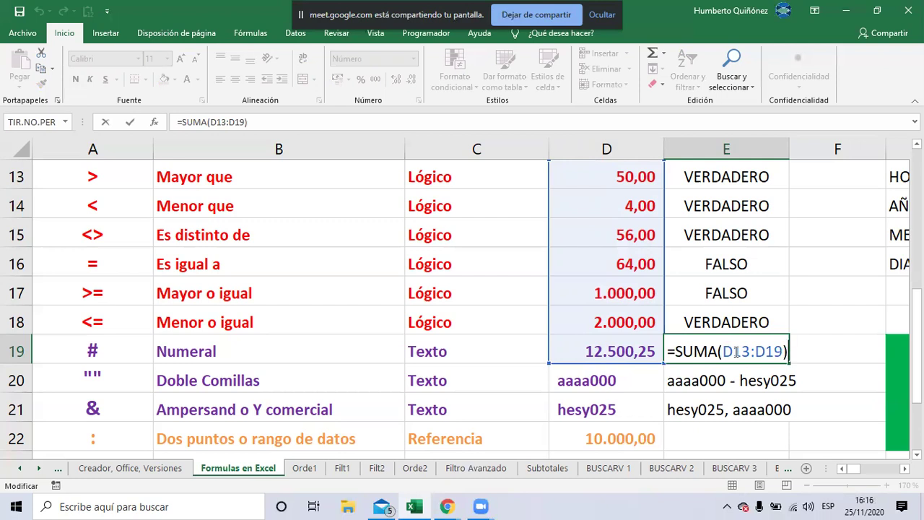
{"action": "key", "text": "BackSpace"}
{"action": "key", "text": "BackSpace"}
{"action": "key", "text": "BackSpace"}
{"action": "key", "text": "BackSpace"}
{"action": "key", "text": "BackSpace"}
{"action": "key", "text": "BackSpace"}
{"action": "key", "text": "BackSpace"}
{"action": "key", "text": "BackSpace"}
{"action": "key", "text": "BackSpace"}
{"action": "key", "text": "BackSpace"}
{"action": "key", "text": "BackSpace"}
{"action": "key", "text": "BackSpace"}
{"action": "key", "text": "BackSpace"}
{"action": "key", "text": "BackSpace"}
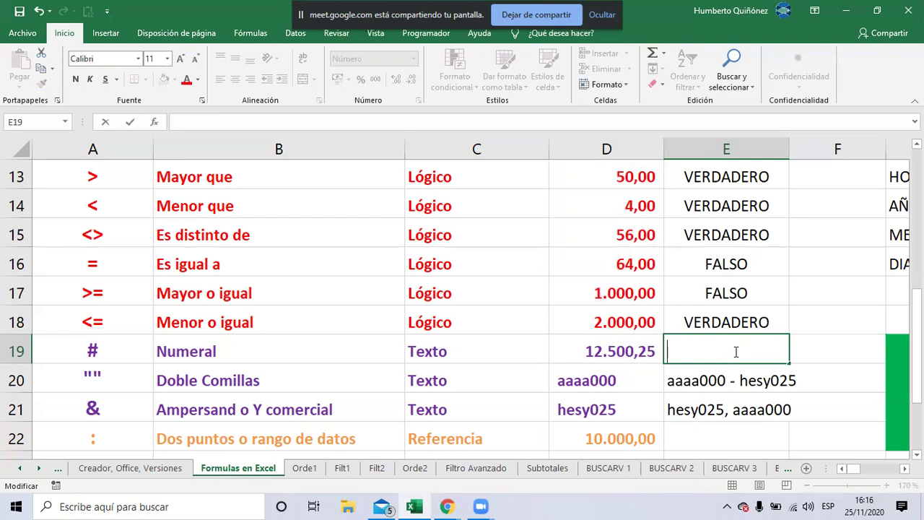
Type +texto in E19 to begin a TEXTO formula
{"action": "type", "text": "+"}
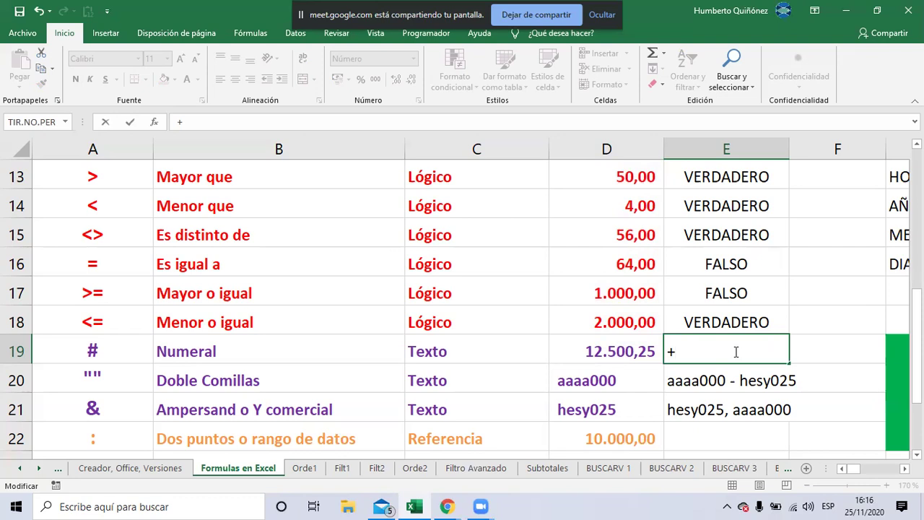
{"action": "type", "text": "texto"}
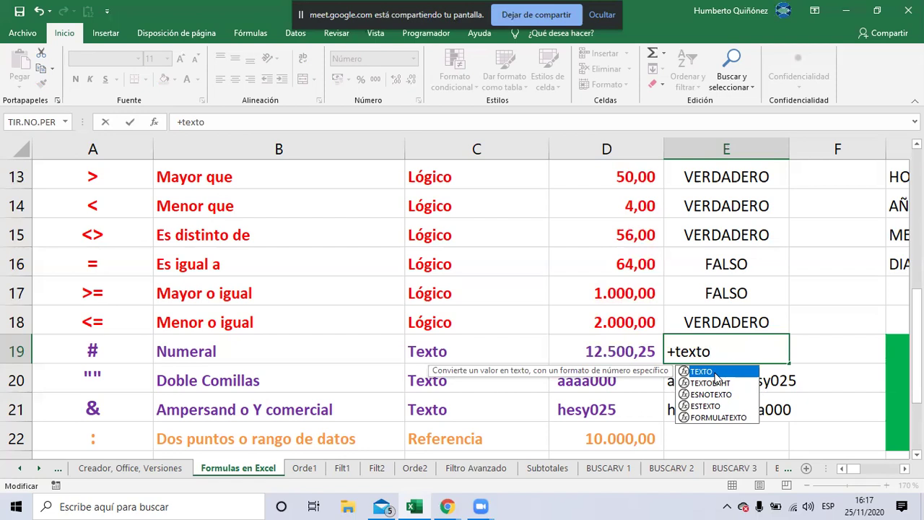
Accept TEXTO from autocomplete and use D19 as its value, giving +TEXTO(D19
{"action": "double_click", "coordinate": [715, 376]}
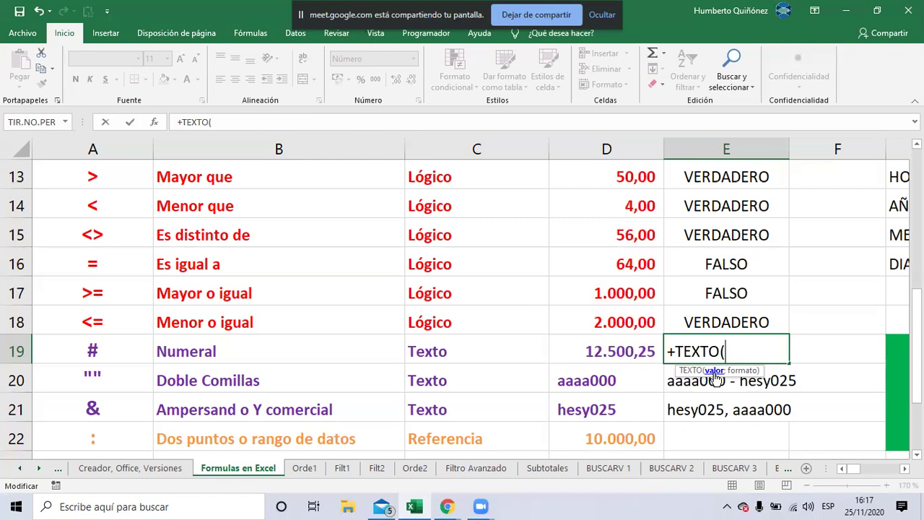
{"action": "left_click", "coordinate": [644, 349]}
{"action": "left_click", "coordinate": [644, 349]}
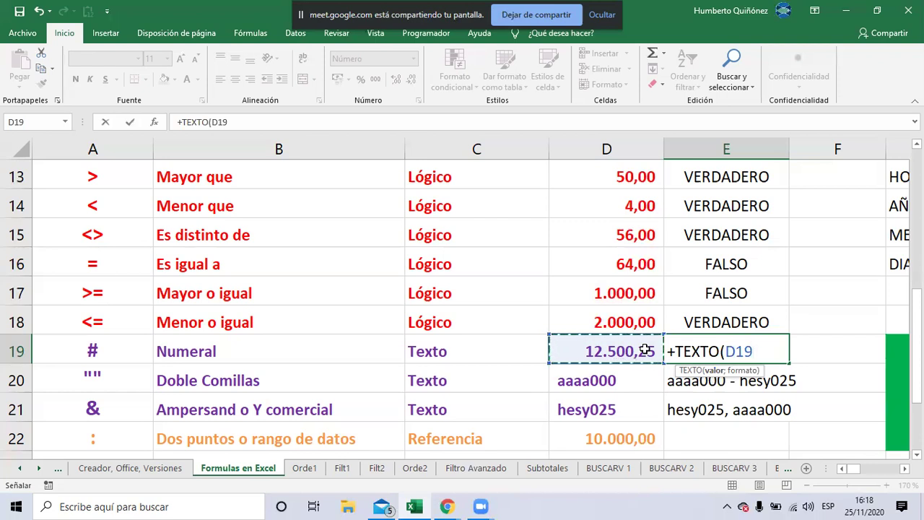
Add a semicolon and start the format code with "$, correcting typos
{"action": "type", "text": ";"}
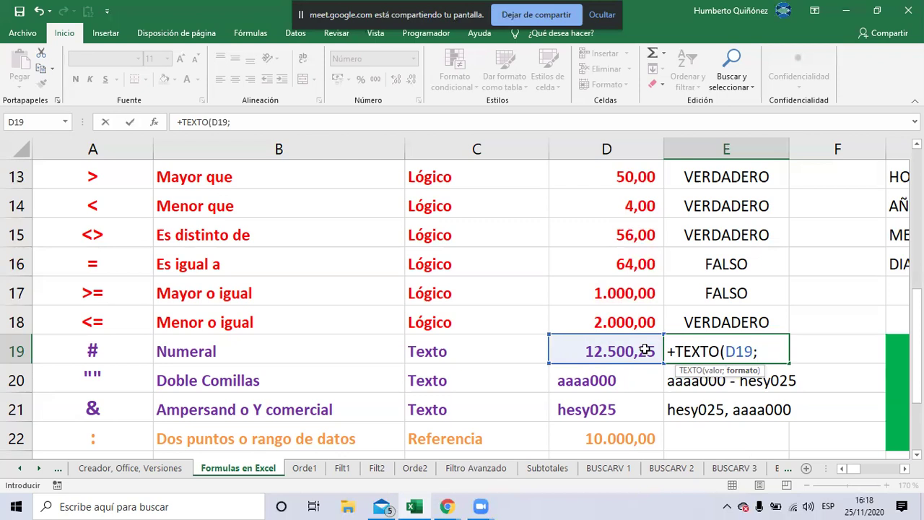
{"action": "type", "text": "\""}
{"action": "type", "text": "$"}
{"action": "type", "text": "·"}
{"action": "key", "text": "BackSpace"}
{"action": "type", "text": "@"}
{"action": "type", "text": "#"}
{"action": "key", "text": "BackSpace"}
{"action": "key", "text": "BackSpace"}
Continue E19's format code to "$ #.##
{"action": "type", "text": "#"}
{"action": "type", "text": "."}
{"action": "type", "text": "##"}
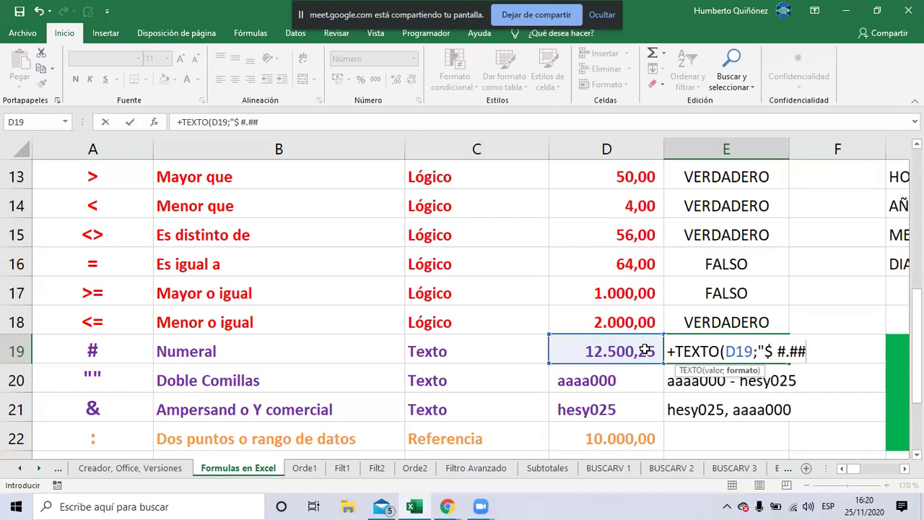
Finish E19 as +TEXTO(D19;"$ #.##0,00") so it shows $ 12.500,25
{"action": "type", "text": "0"}
{"action": "type", "text": ","}
{"action": "type", "text": "00"}
{"action": "type", "text": "\""}
{"action": "type", "text": ")"}
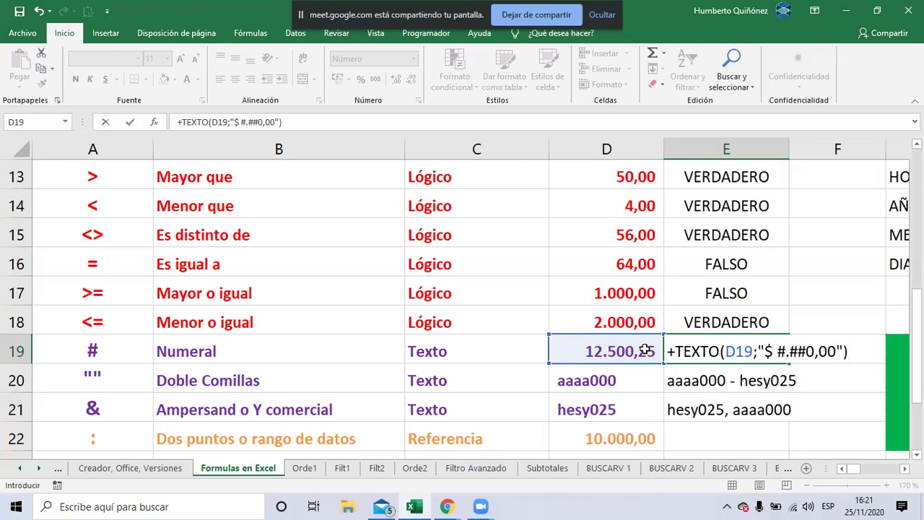
{"action": "key", "text": "Return"}
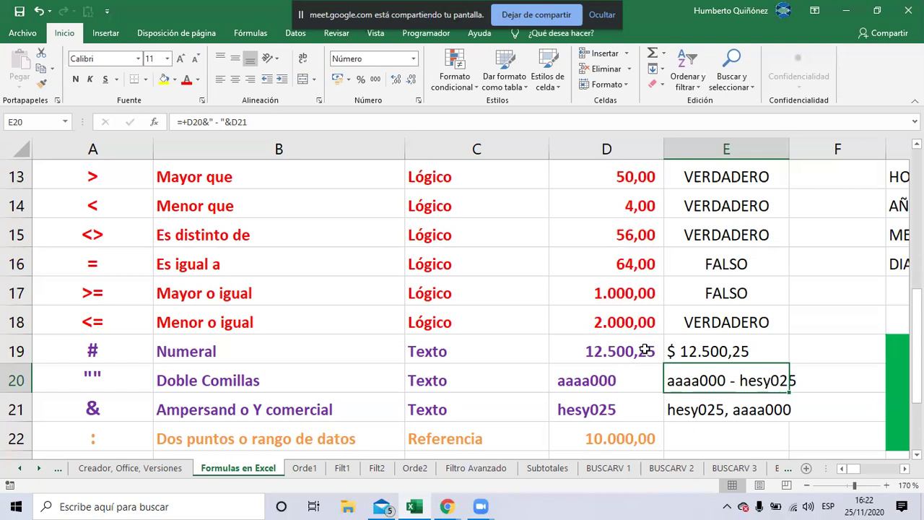
{"action": "key", "text": "alt+Tab"}
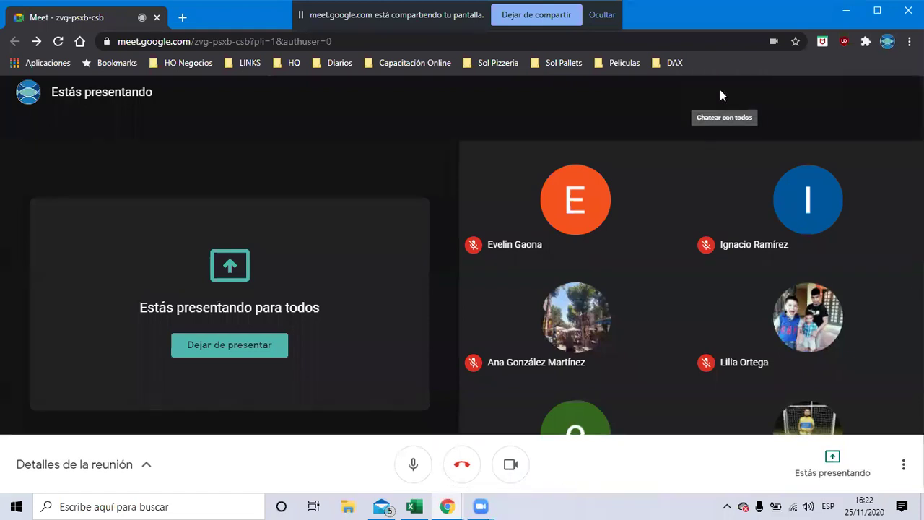
Check the Meet chat for participants' replies like "si ya se pudo", then return to Excel
{"action": "left_click", "coordinate": [719, 91]}
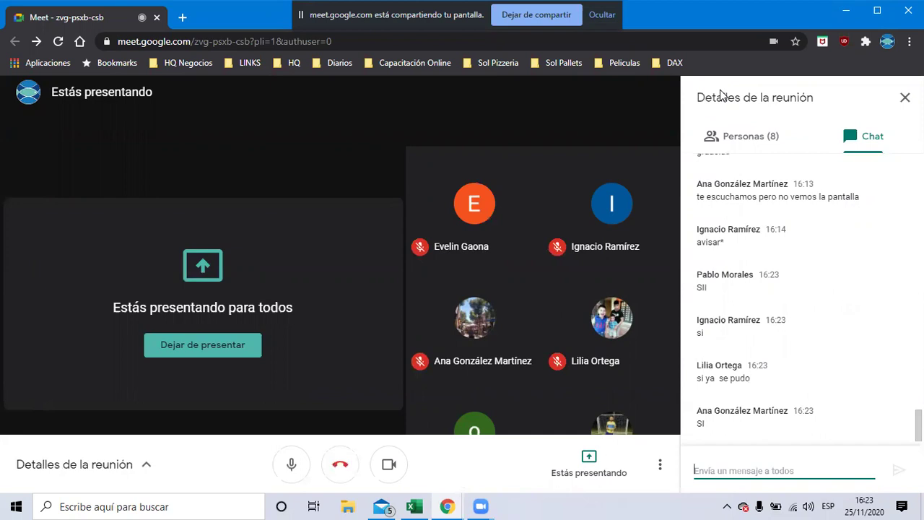
{"action": "key", "text": "alt+Tab"}
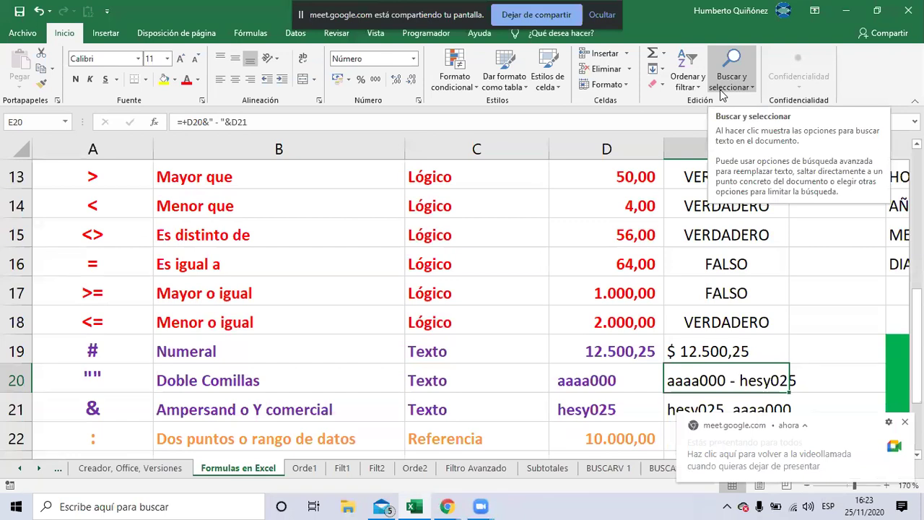
{"action": "key", "text": "alt+Tab"}
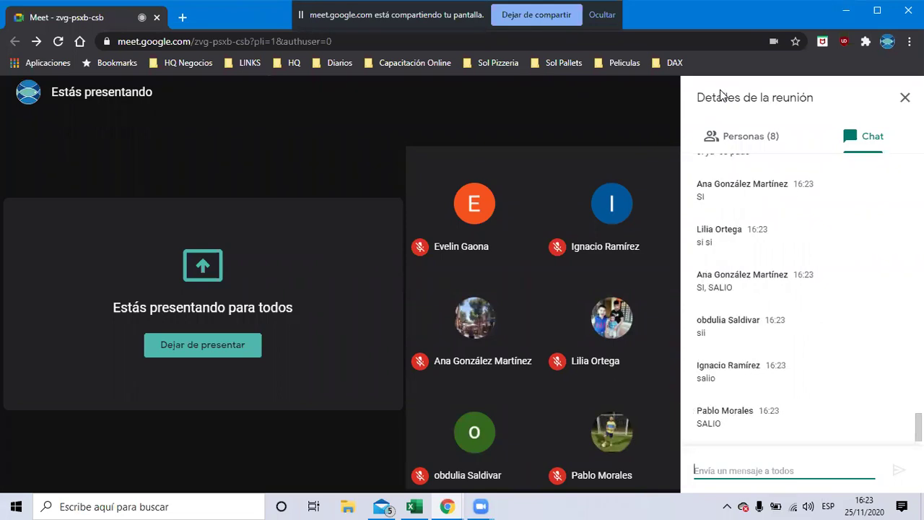
{"action": "key", "text": "alt+Tab"}
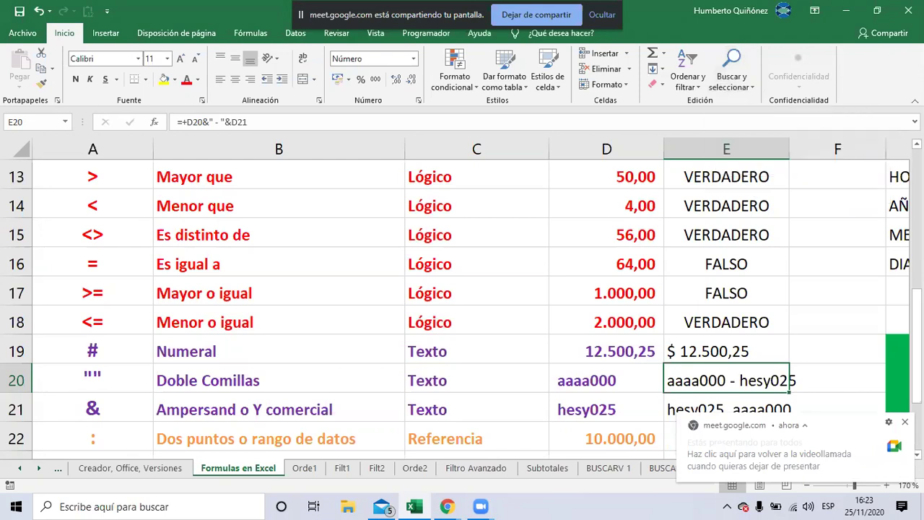
Compare status-bar sums for D18:D19 and D19:E19, confirming E19's $ 12.500,25 adds nothing
{"action": "left_click", "coordinate": [607, 351]}
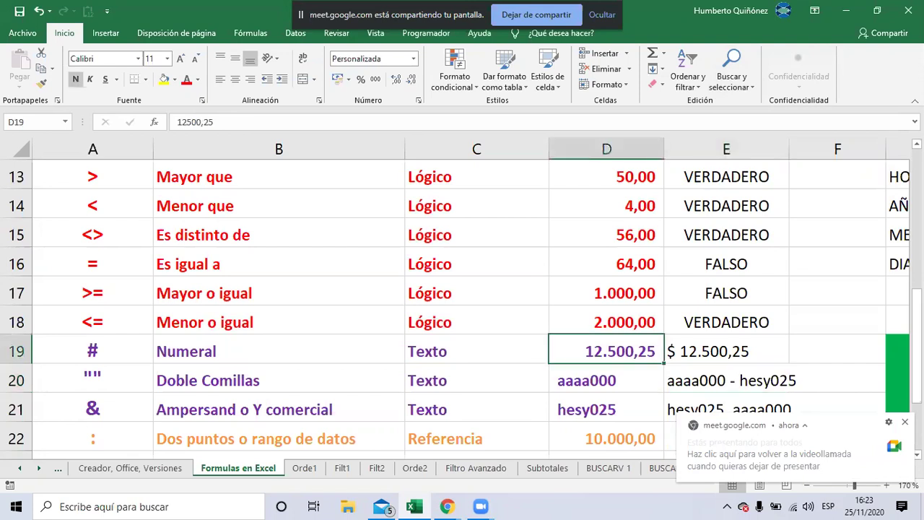
{"action": "key", "text": "shift+Up"}
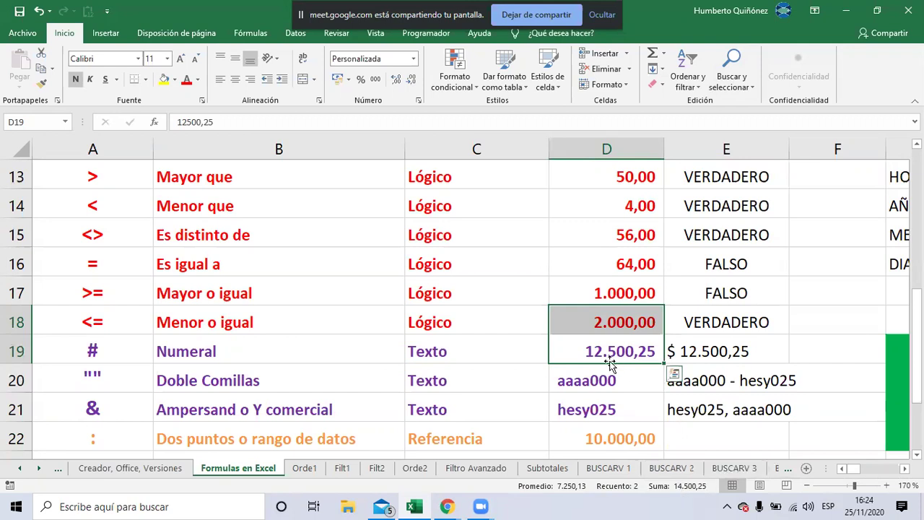
{"action": "left_click", "coordinate": [584, 349]}
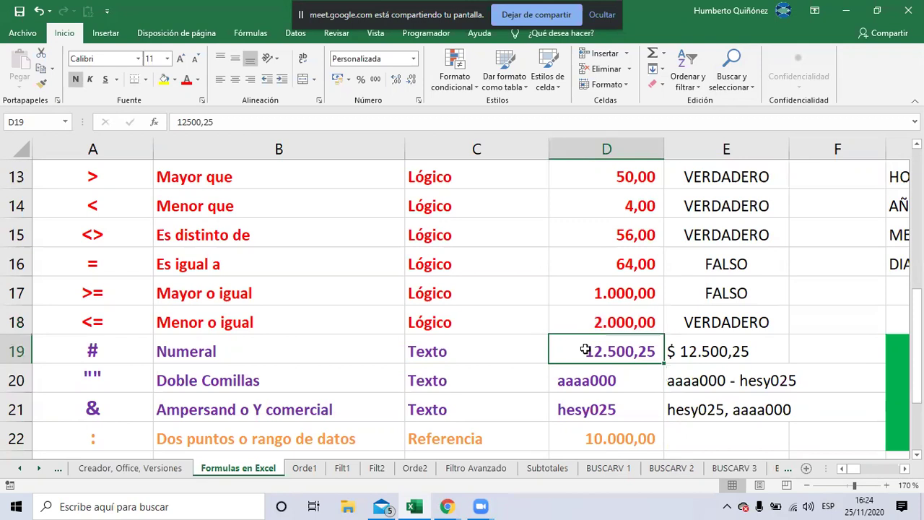
{"action": "key", "text": "ctrl+v"}
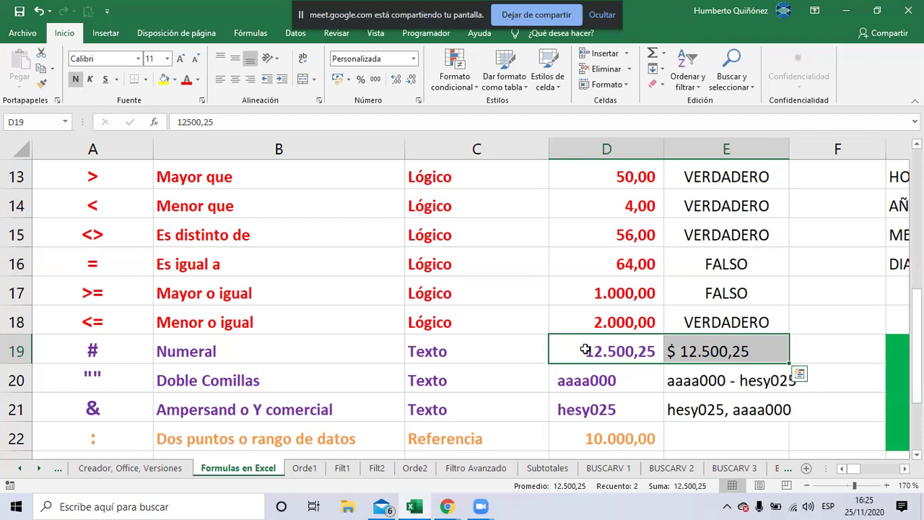
Select E19 and open its =+TEXTO(D19;"$ #.##0,00") formula for editing
{"action": "key", "text": "Right"}
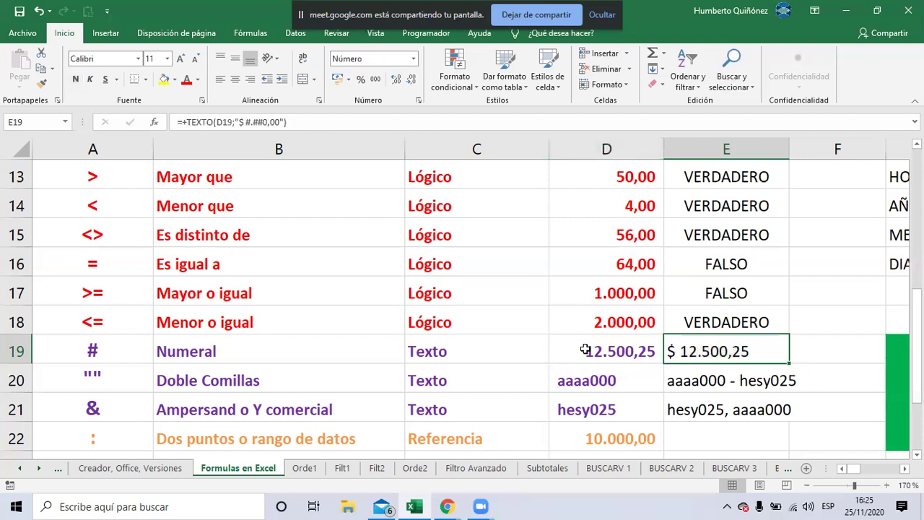
{"action": "key", "text": "F2"}
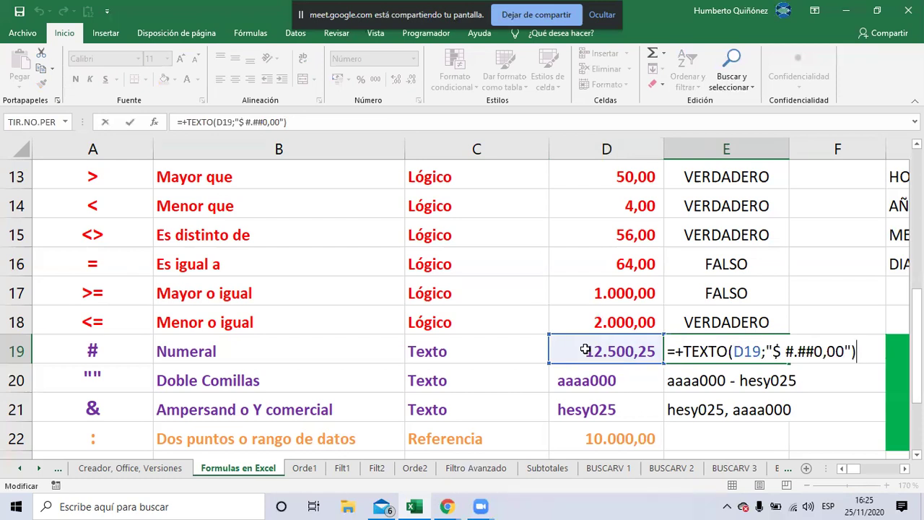
Delete the "$ #.##0,00" code from E19's TEXTO formula, leaving empty quotes
{"action": "key", "text": "Left"}
{"action": "key", "text": "Left"}
{"action": "key", "text": "shift+Left"}
{"action": "key", "text": "shift+Left"}
{"action": "key", "text": "shift+Left"}
{"action": "key", "text": "shift+Left"}
{"action": "key", "text": "shift+Left"}
{"action": "key", "text": "shift+Left"}
{"action": "key", "text": "shift+Left"}
{"action": "key", "text": "shift+Left"}
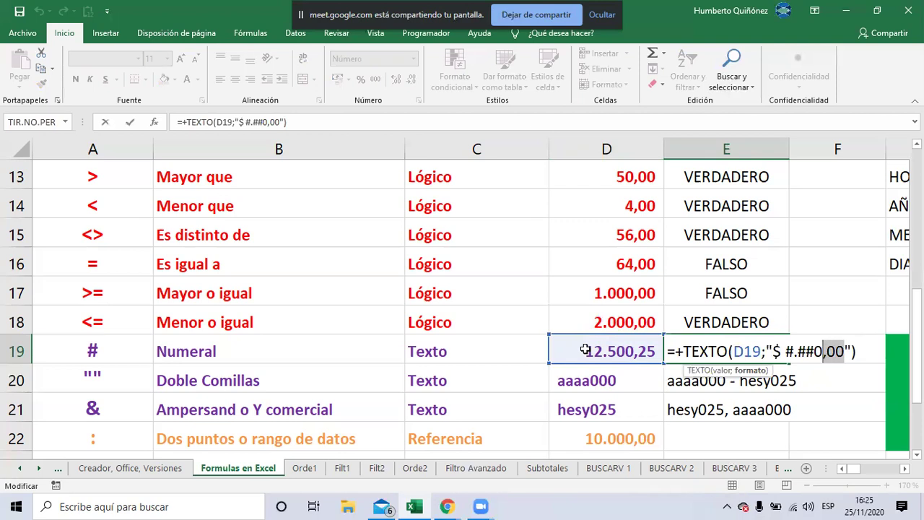
{"action": "key", "text": "shift+Left"}
{"action": "key", "text": "shift+Left"}
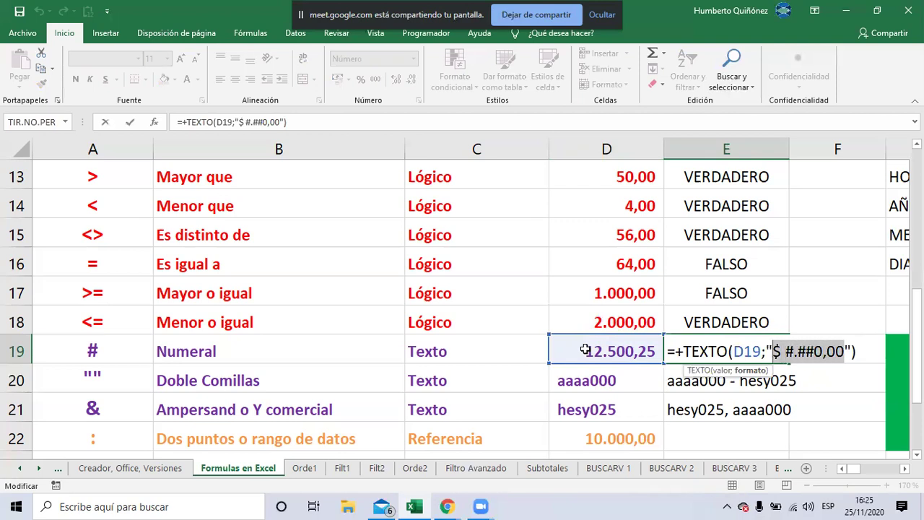
{"action": "key", "text": "Delete"}
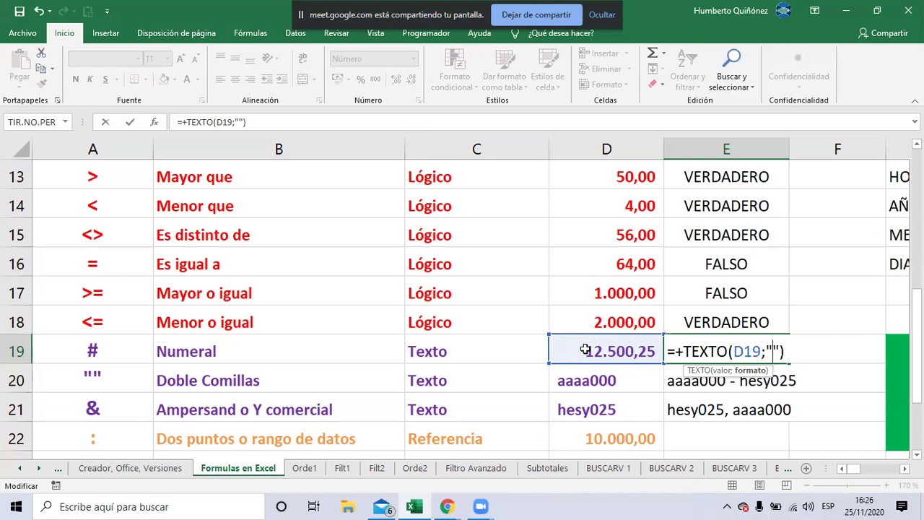
Enter dd/mm/aa as E19's TEXTO format so it displays 22/03/34
{"action": "type", "text": "dd/"}
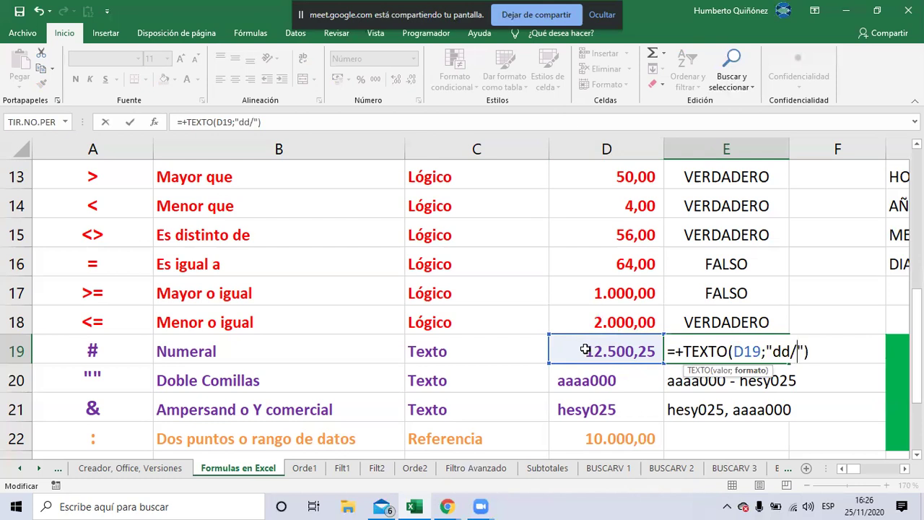
{"action": "type", "text": "mm"}
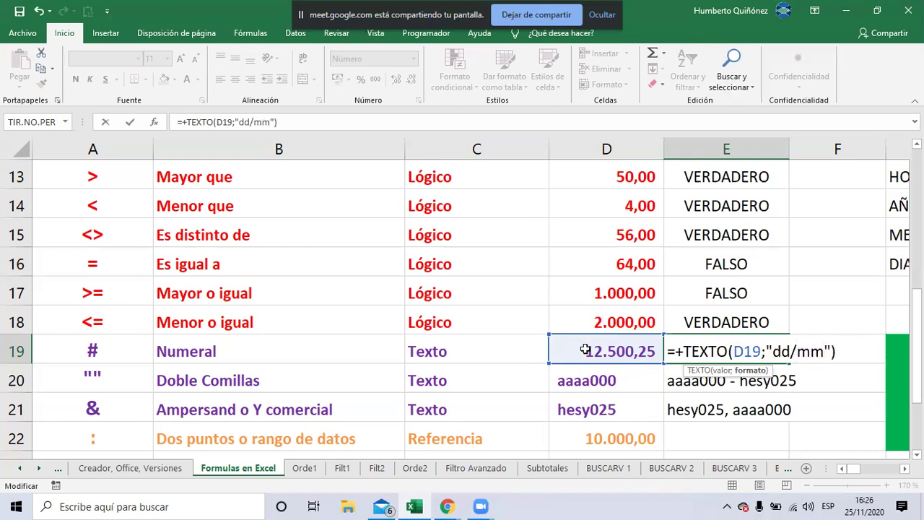
{"action": "type", "text": "/"}
{"action": "type", "text": "aa"}
{"action": "key", "text": "Return"}
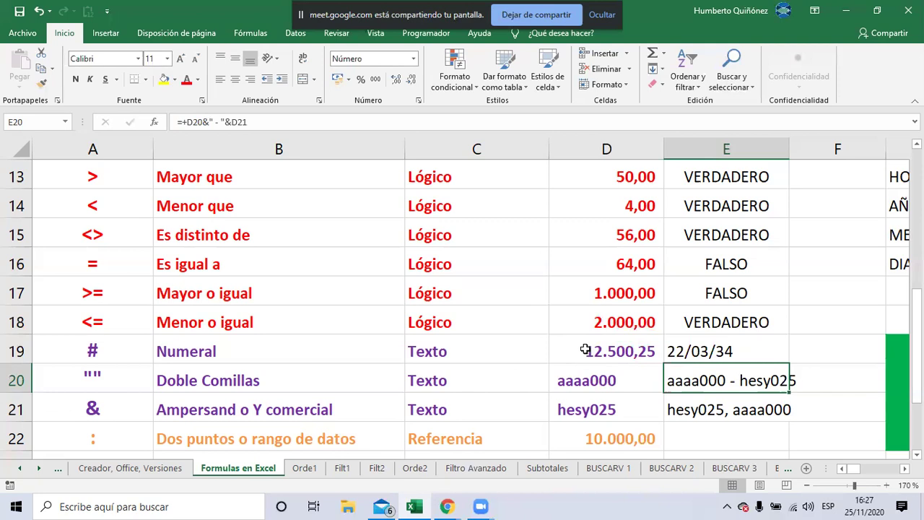
{"action": "key", "text": "Up"}
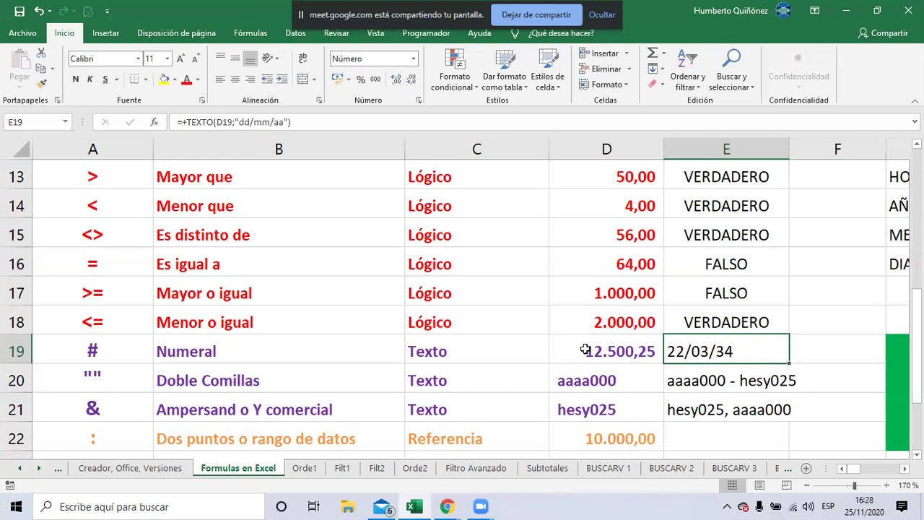
Change the year code in E19's TEXTO format from aa to yy
{"action": "key", "text": "F2"}
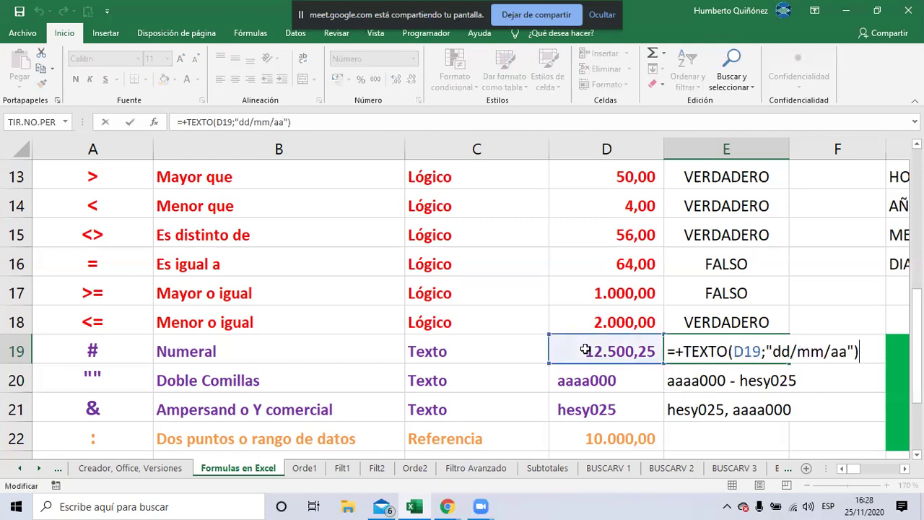
{"action": "key", "text": "Left"}
{"action": "key", "text": "Left"}
{"action": "key", "text": "shift+Left"}
{"action": "key", "text": "shift+Left"}
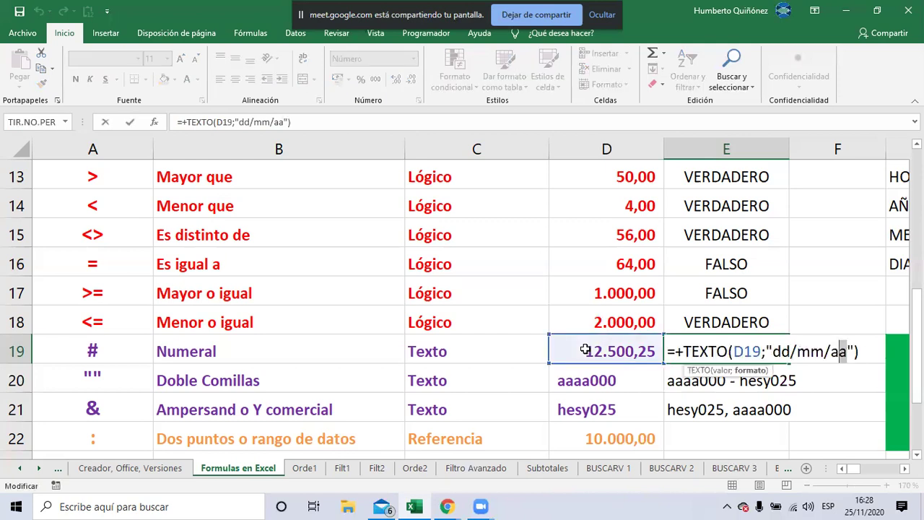
{"action": "type", "text": "yy"}
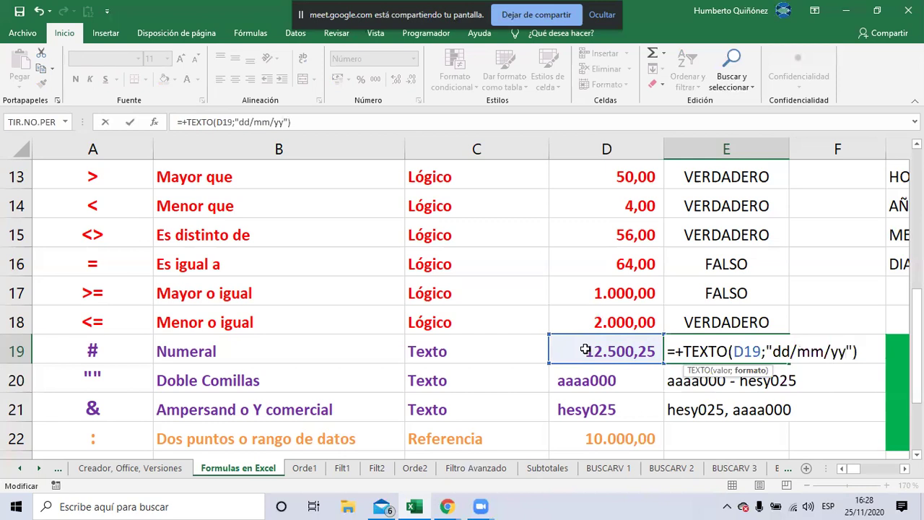
{"action": "key", "text": "Return"}
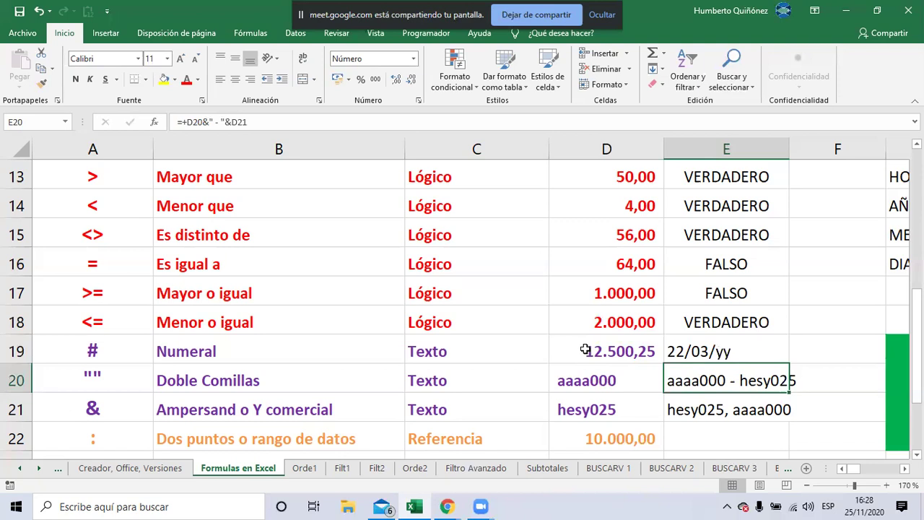
{"action": "key", "text": "Up"}
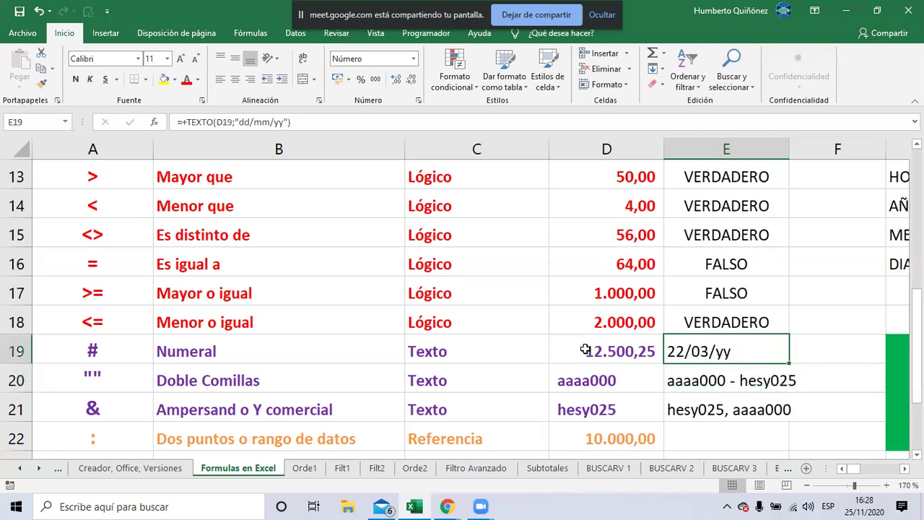
Replace the year code with aaaa so E19 shows 22/03/1934, then select D19
{"action": "key", "text": "F2"}
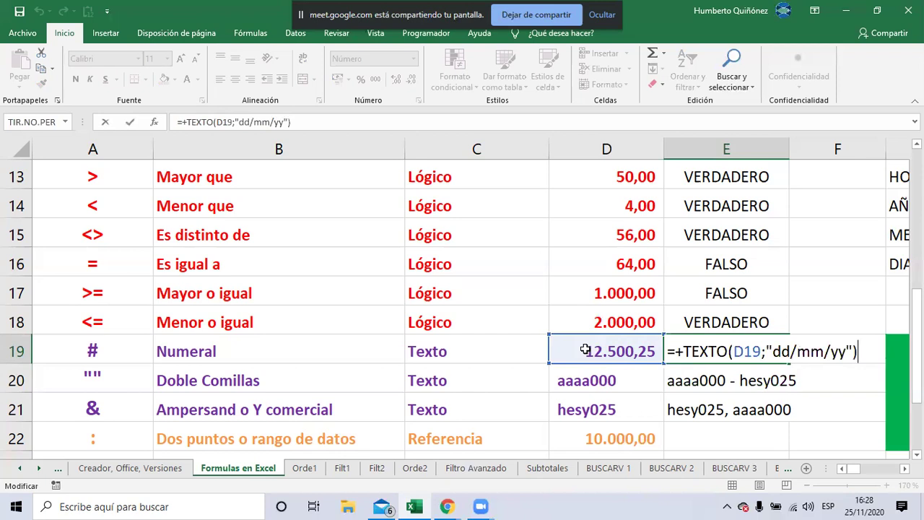
{"action": "key", "text": "Left"}
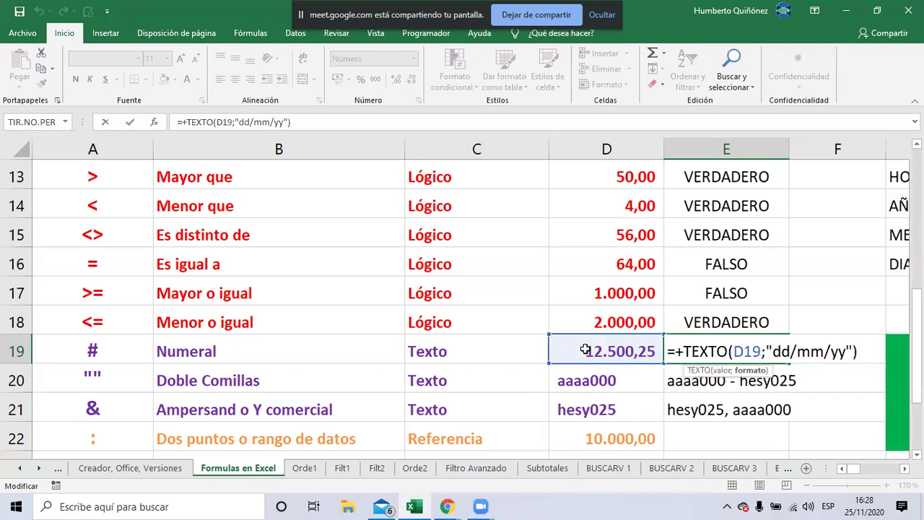
{"action": "key", "text": "BackSpace"}
{"action": "key", "text": "BackSpace"}
{"action": "type", "text": "aaaa"}
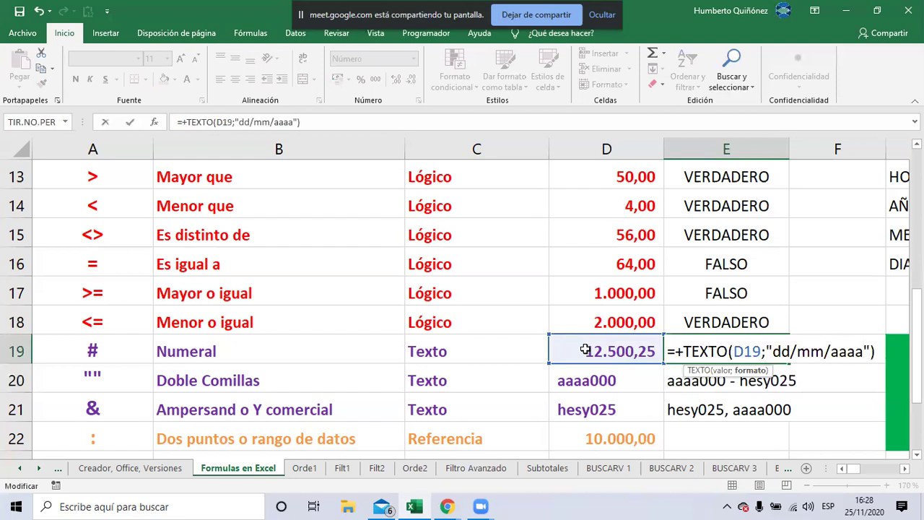
{"action": "key", "text": "Return"}
{"action": "key", "text": "Up"}
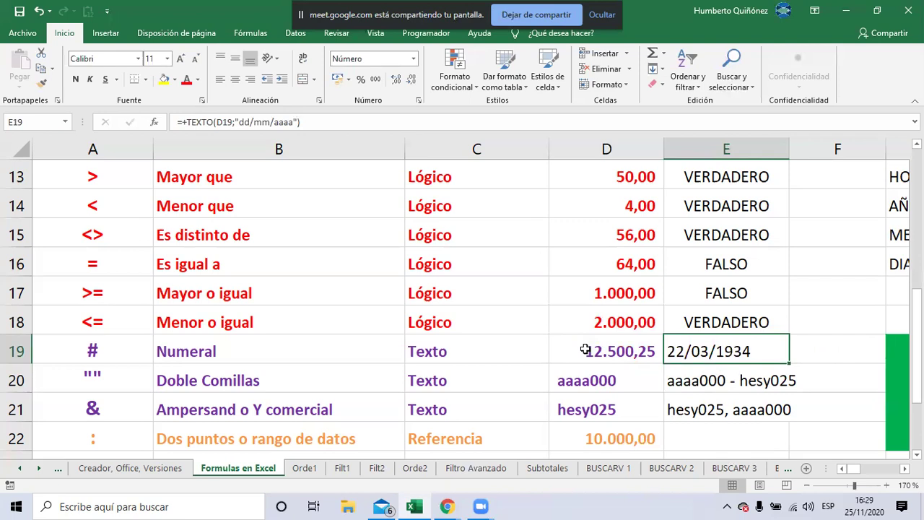
{"action": "left_click", "coordinate": [585, 349]}
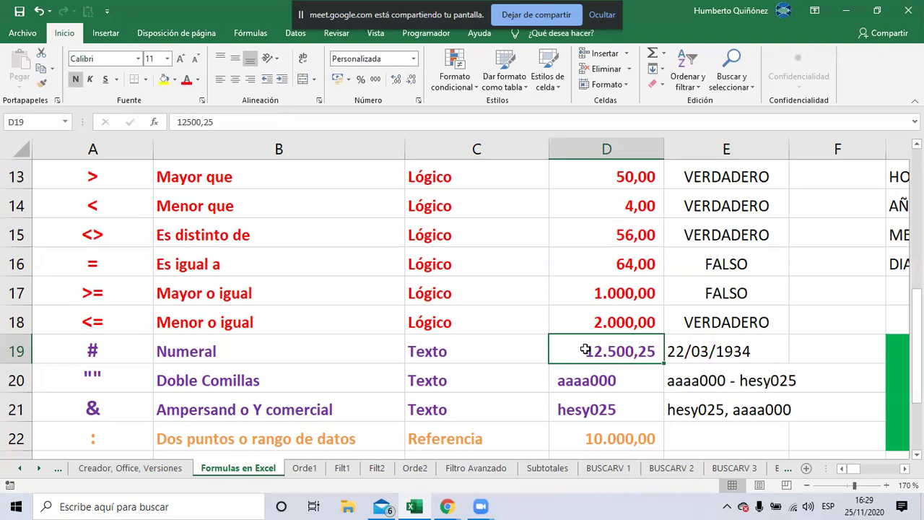
Enter 1 in D19 (E19 shows 01/01/1900), then replace it with the date 25/11/20
{"action": "type", "text": "1"}
{"action": "key", "text": "Return"}
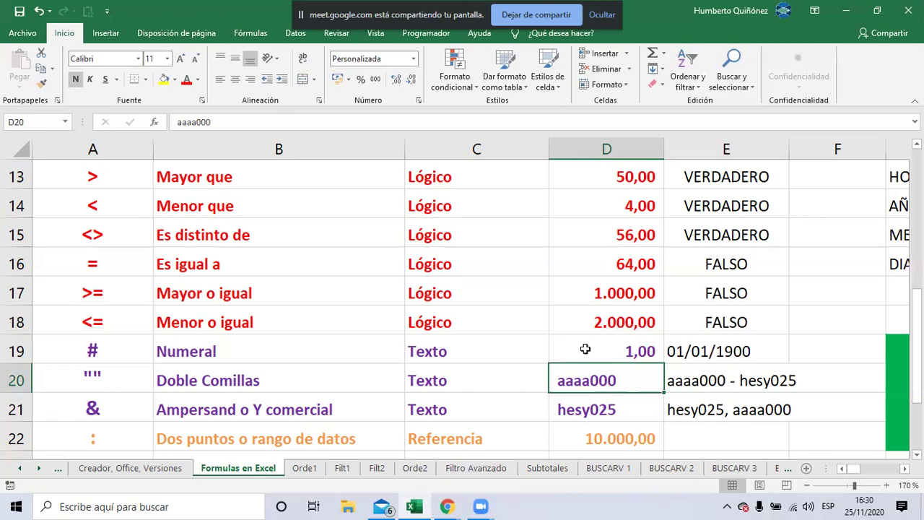
{"action": "left_click", "coordinate": [585, 349]}
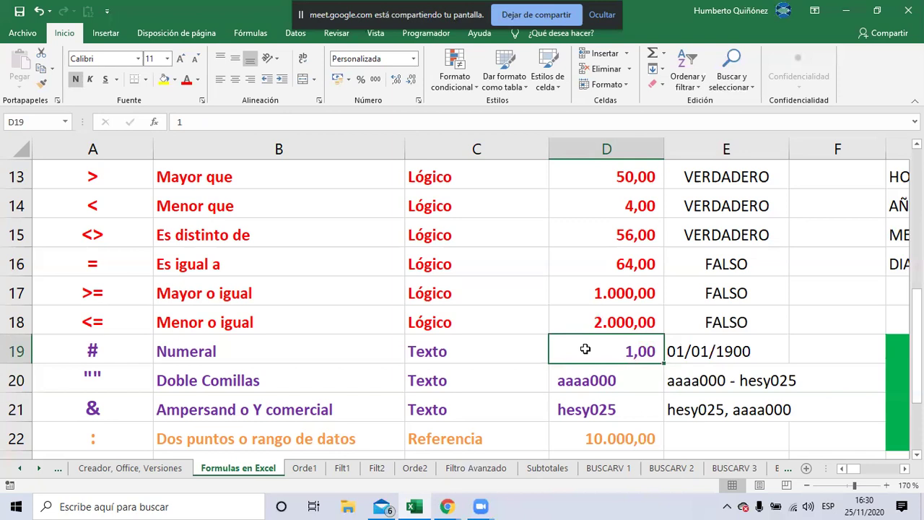
{"action": "type", "text": "25/"}
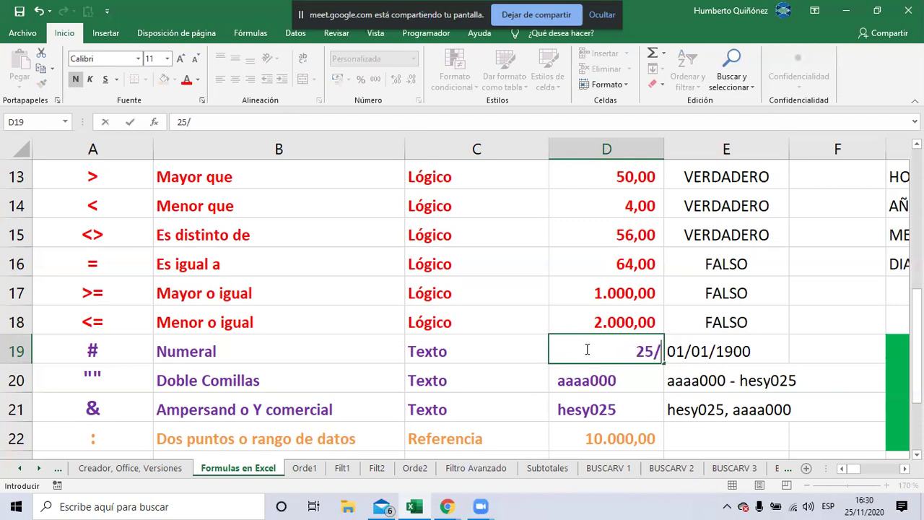
{"action": "type", "text": "11/20"}
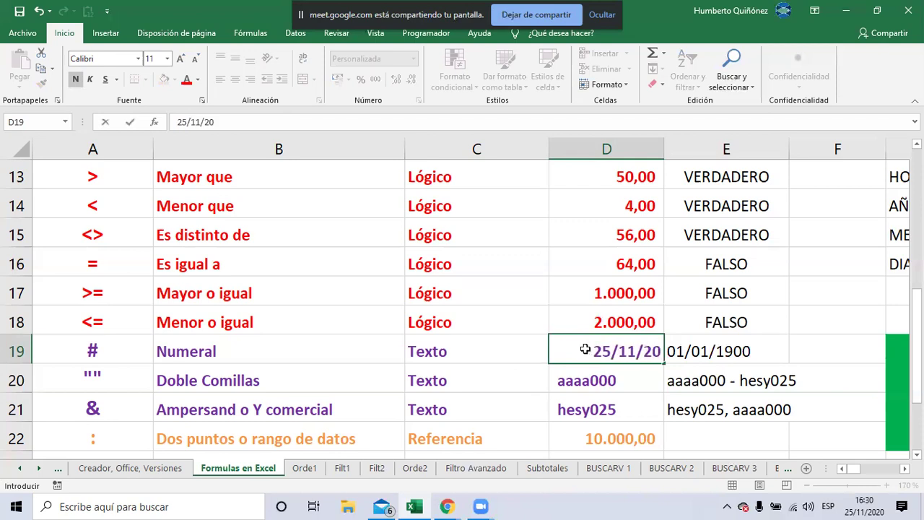
{"action": "key", "text": "ctrl+Return"}
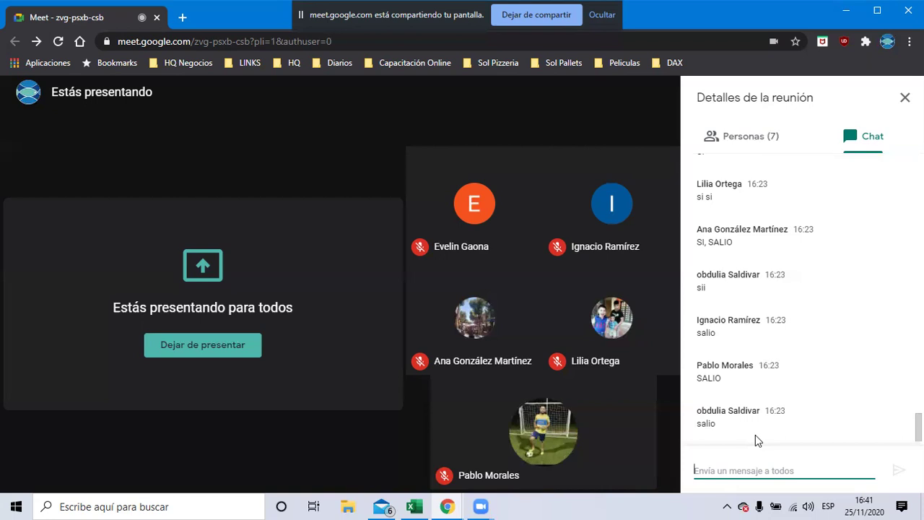
Switch from the Google Meet window back to the Excel workbook
{"action": "key", "text": "alt+Tab"}
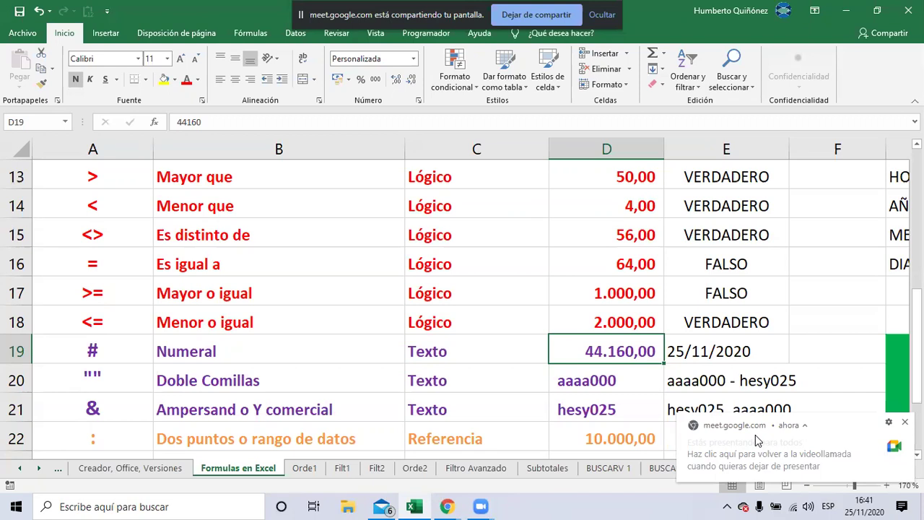
Cut E19's TEXTO format down to "dd" so only the day number shows
{"action": "key", "text": "Right"}
{"action": "key", "text": "F2"}
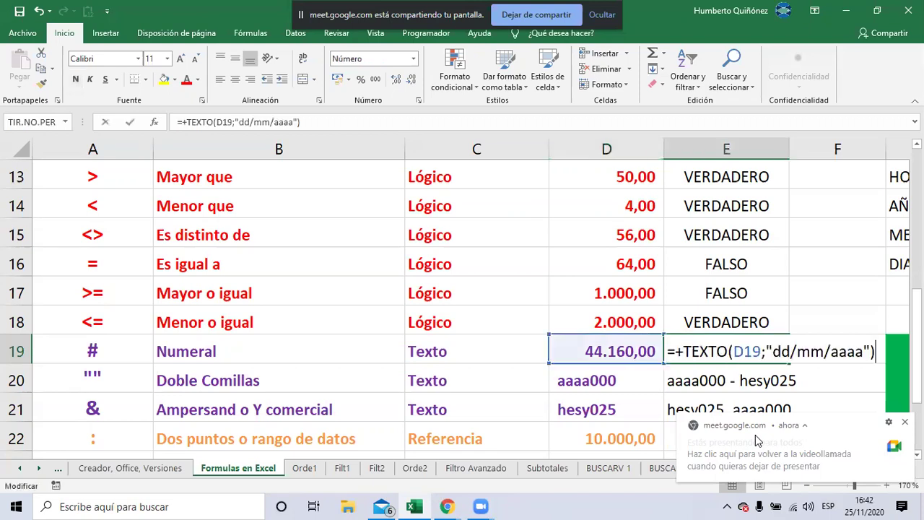
{"action": "key", "text": "Left"}
{"action": "key", "text": "Left"}
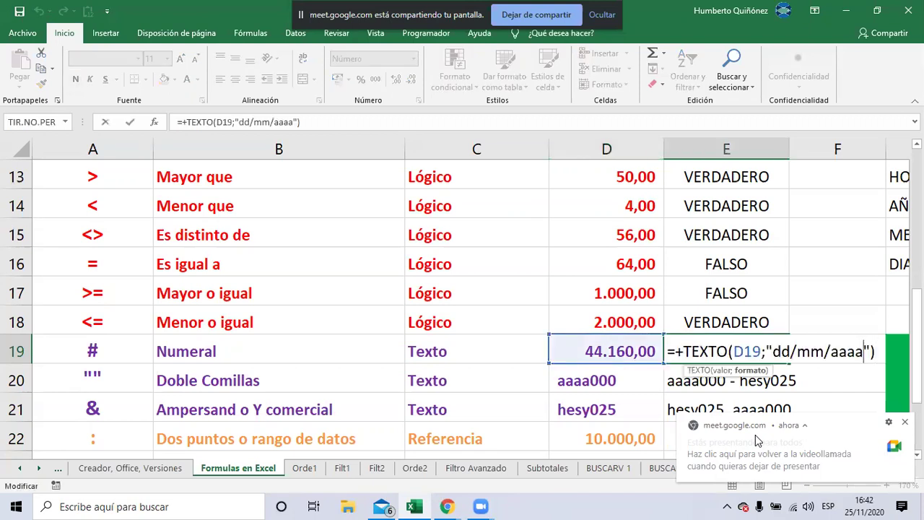
{"action": "key", "text": "shift+Left"}
{"action": "key", "text": "shift+Left"}
{"action": "key", "text": "shift+Left"}
{"action": "key", "text": "shift+Left"}
{"action": "key", "text": "shift+Left"}
{"action": "key", "text": "shift+Left"}
{"action": "key", "text": "shift+Left"}
{"action": "key", "text": "shift+Left"}
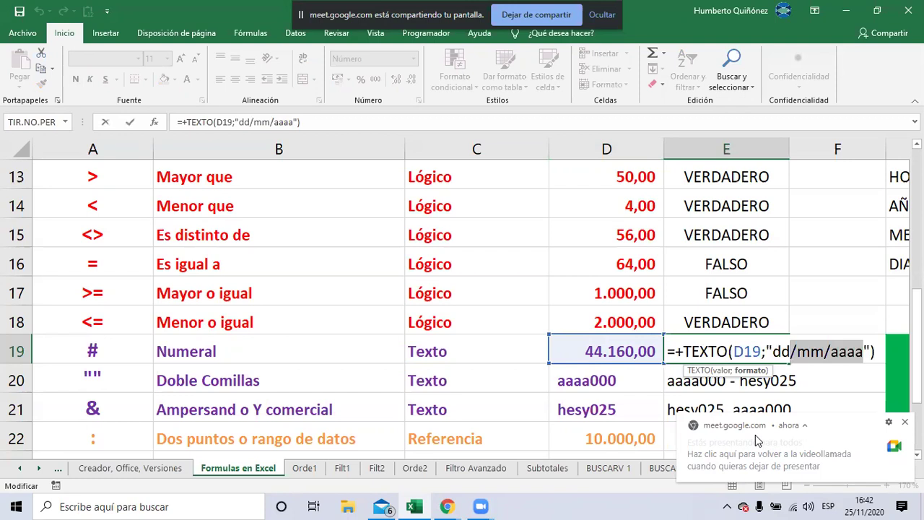
{"action": "key", "text": "BackSpace"}
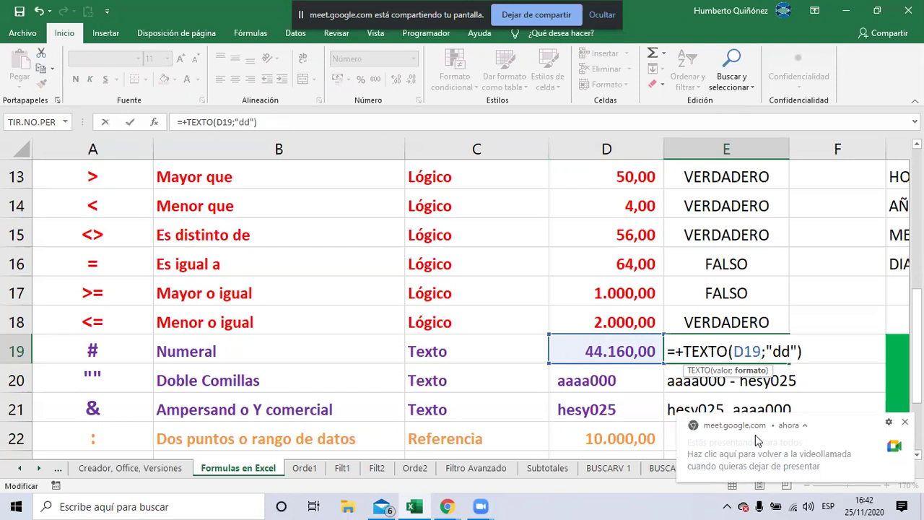
{"action": "key", "text": "Return"}
{"action": "key", "text": "Up"}
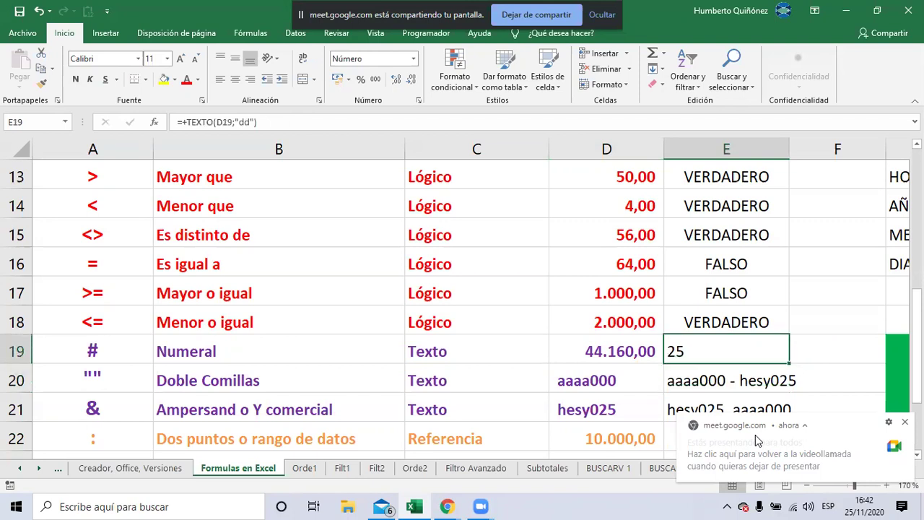
Extend the format to "ddd", then "dddd" to show the weekday name miércoles
{"action": "key", "text": "F2"}
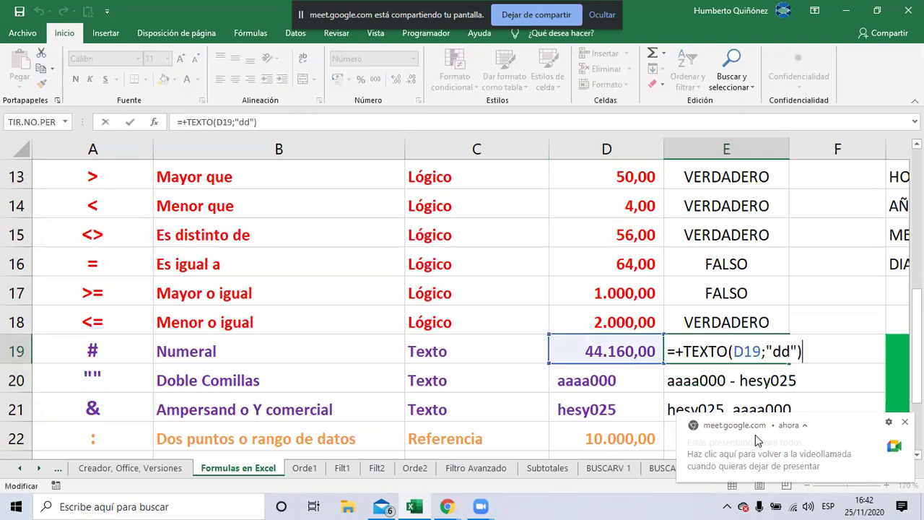
{"action": "key", "text": "Left"}
{"action": "key", "text": "Left"}
{"action": "key", "text": "Left"}
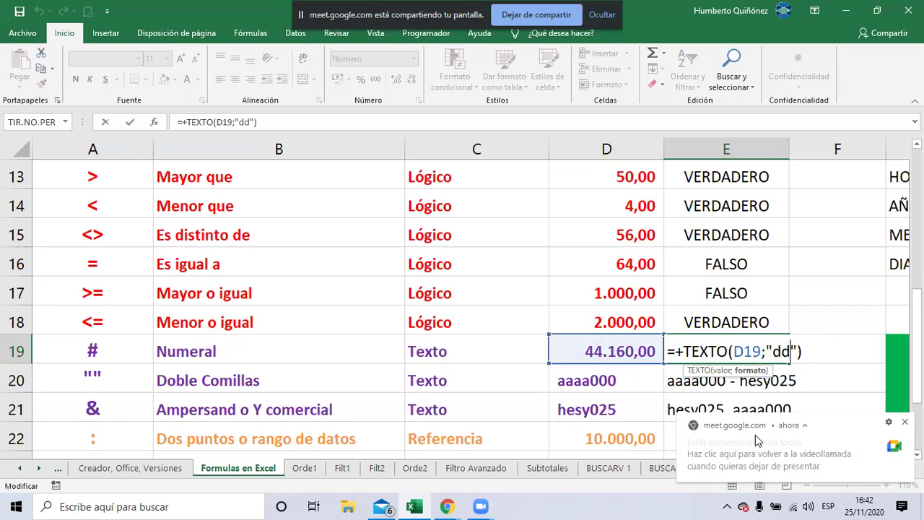
{"action": "type", "text": "d"}
{"action": "key", "text": "Return"}
{"action": "key", "text": "Up"}
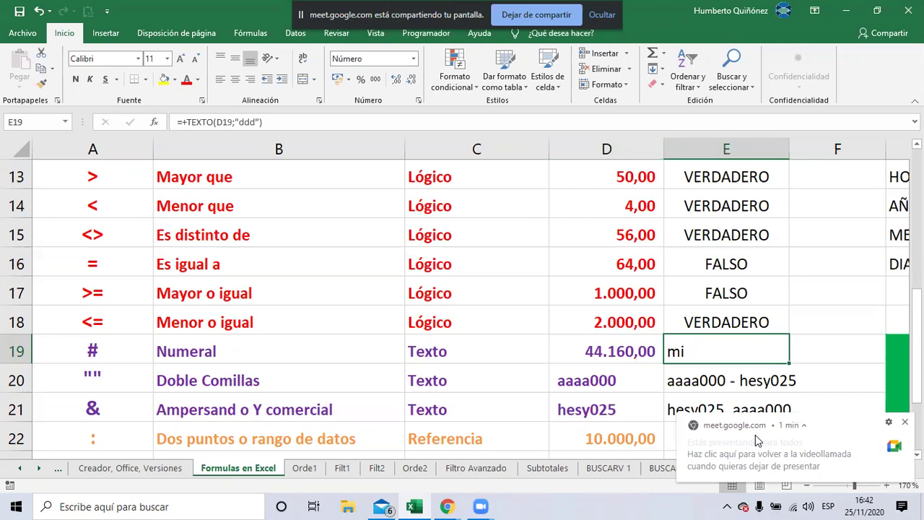
{"action": "key", "text": "F2"}
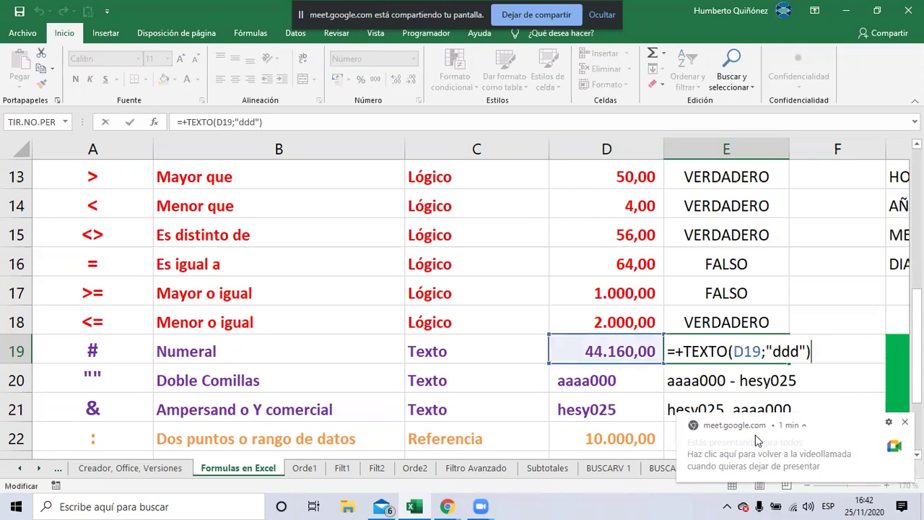
{"action": "key", "text": "Left"}
{"action": "key", "text": "Left"}
{"action": "type", "text": "d"}
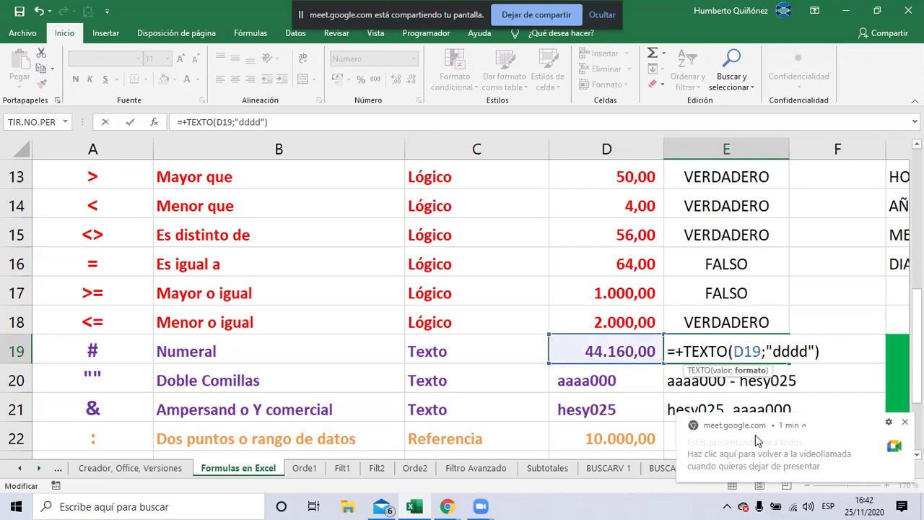
{"action": "key", "text": "Return"}
{"action": "key", "text": "Up"}
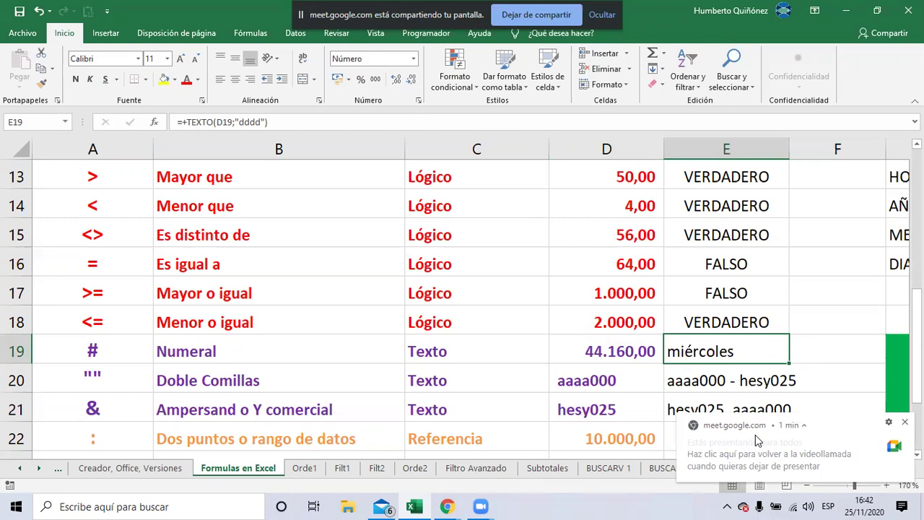
Check D19's underlying serial 44160, then select the day codes in E19's formula
{"action": "key", "text": "Left"}
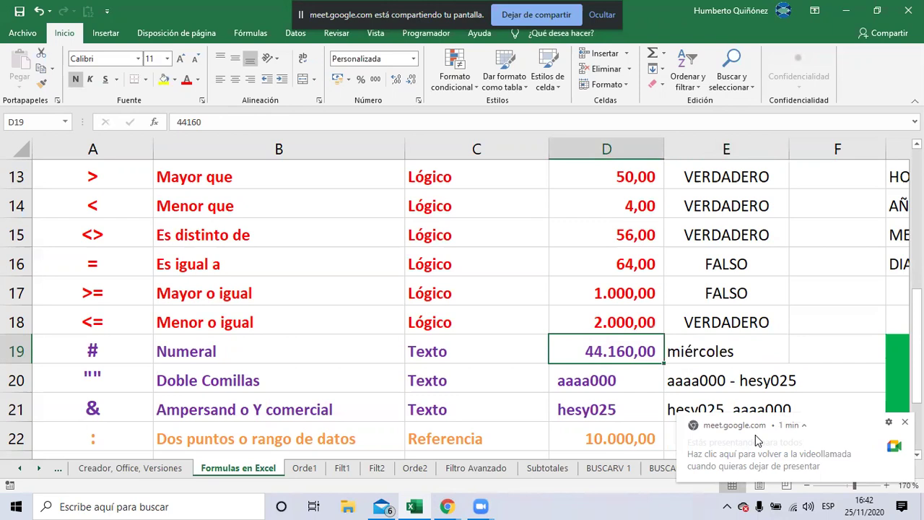
{"action": "key", "text": "F2"}
{"action": "key", "text": "Tab"}
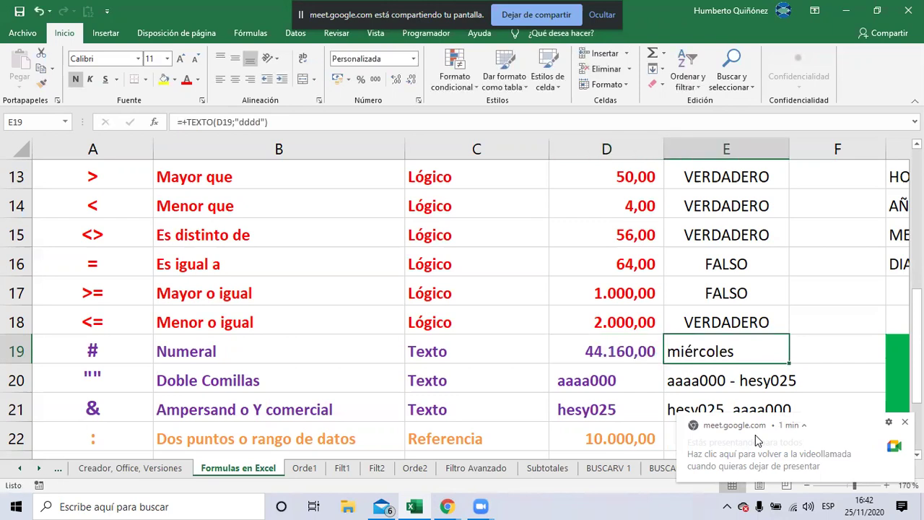
{"action": "key", "text": "F2"}
{"action": "key", "text": "Left"}
{"action": "key", "text": "Left"}
{"action": "key", "text": "shift+Left"}
{"action": "key", "text": "shift+Left"}
{"action": "key", "text": "shift+Left"}
{"action": "key", "text": "shift+Left"}
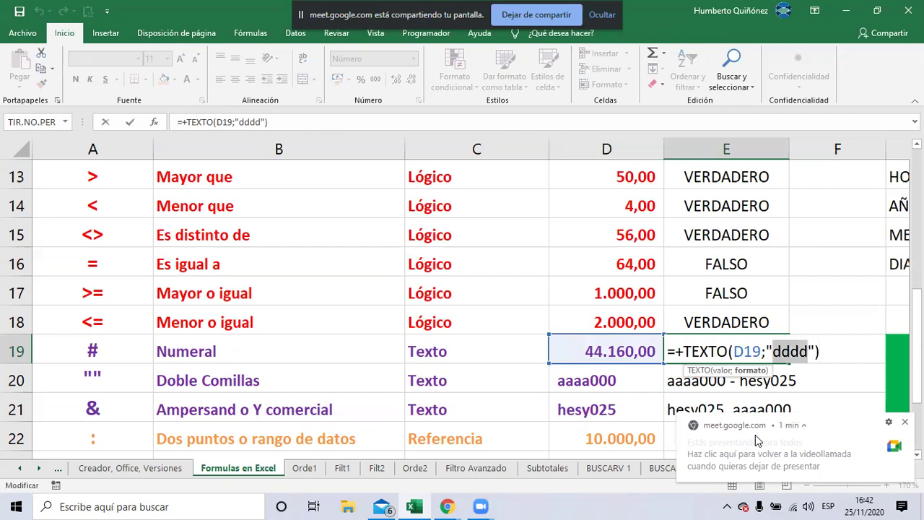
Replace the day codes with "m", then "mm", so E19 shows the month as 11
{"action": "type", "text": "m"}
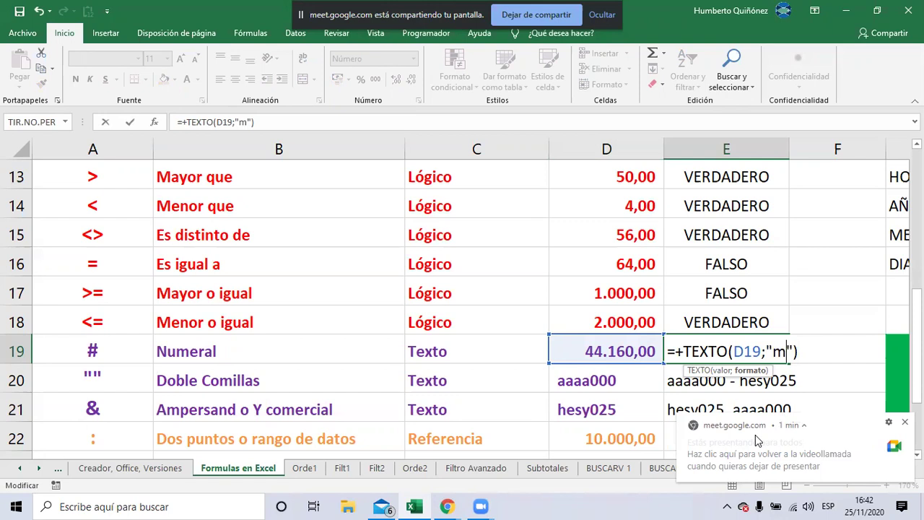
{"action": "key", "text": "Return"}
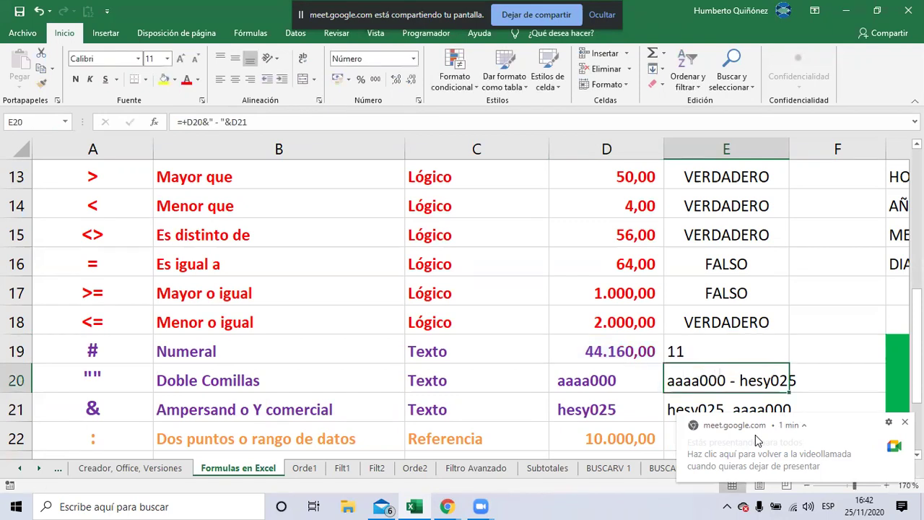
{"action": "key", "text": "Up"}
{"action": "key", "text": "F2"}
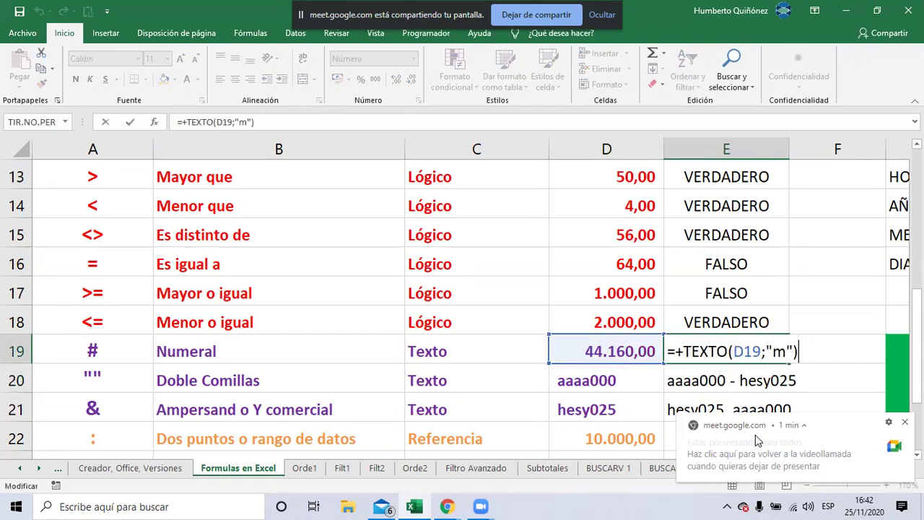
{"action": "key", "text": "Left"}
{"action": "key", "text": "Left"}
{"action": "type", "text": "m"}
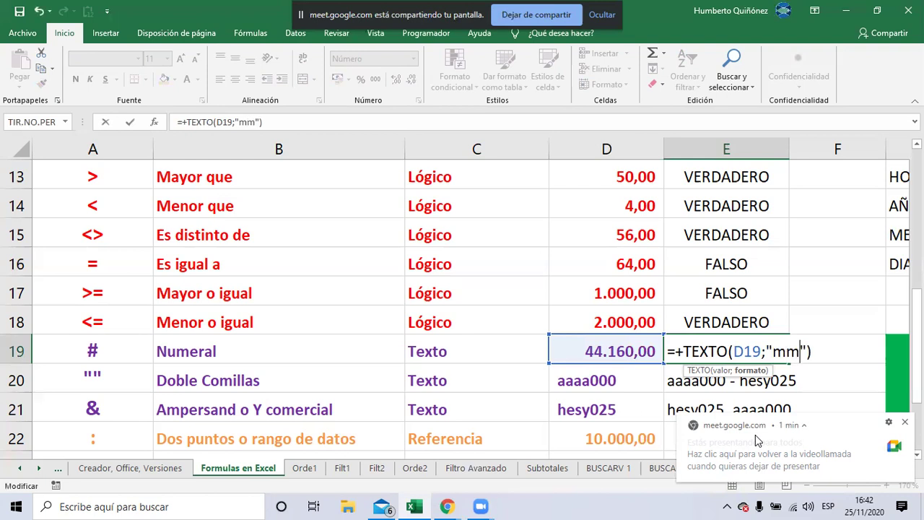
{"action": "key", "text": "Return"}
{"action": "key", "text": "Up"}
Extend the month code to "mmm" (nov) and "mmmm" (noviembre), then erase it
{"action": "key", "text": "F2"}
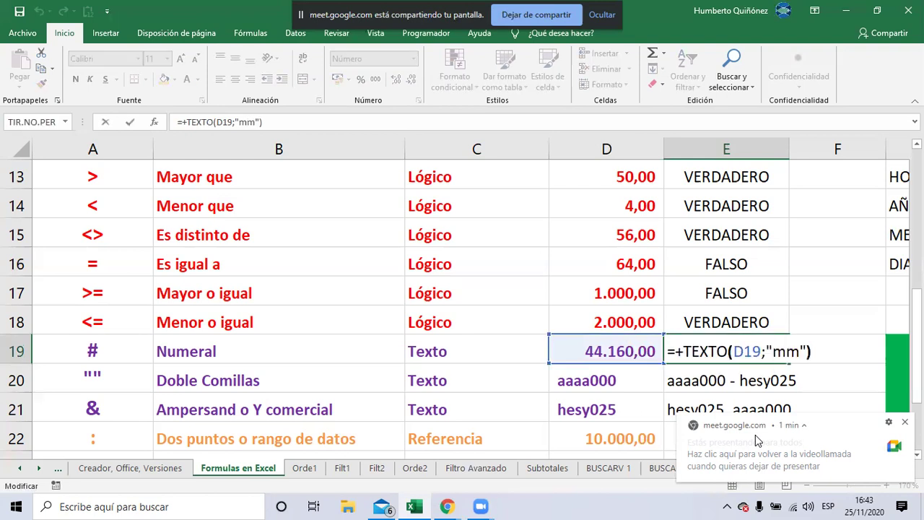
{"action": "key", "text": "Left"}
{"action": "key", "text": "Left"}
{"action": "key", "text": "Left"}
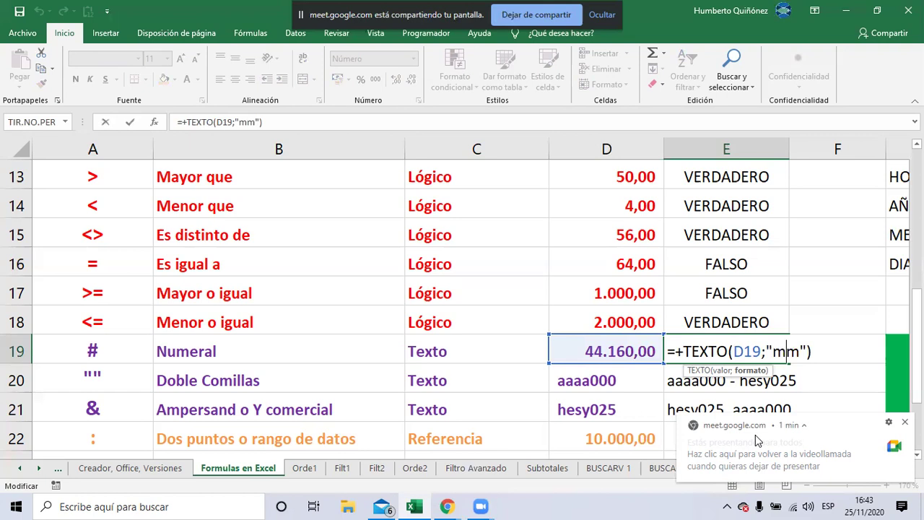
{"action": "type", "text": "m"}
{"action": "key", "text": "ctrl+Return"}
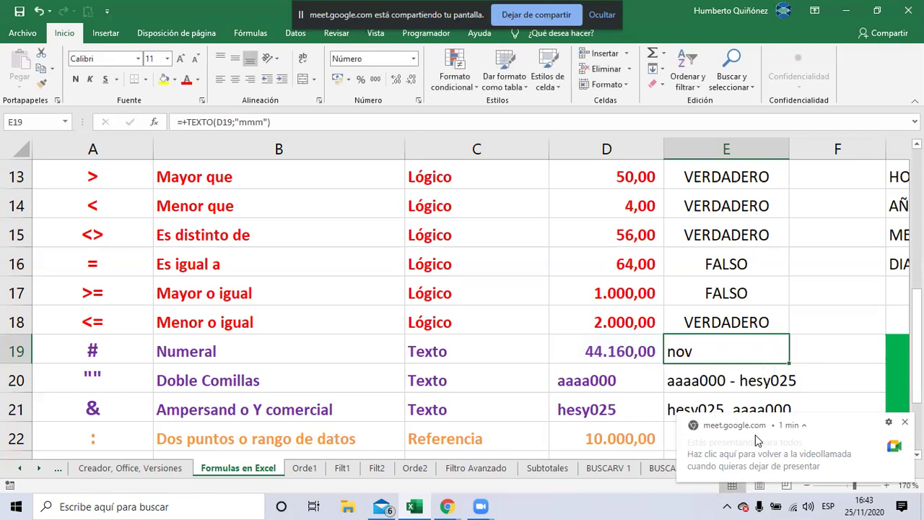
{"action": "key", "text": "F2"}
{"action": "key", "text": "Left"}
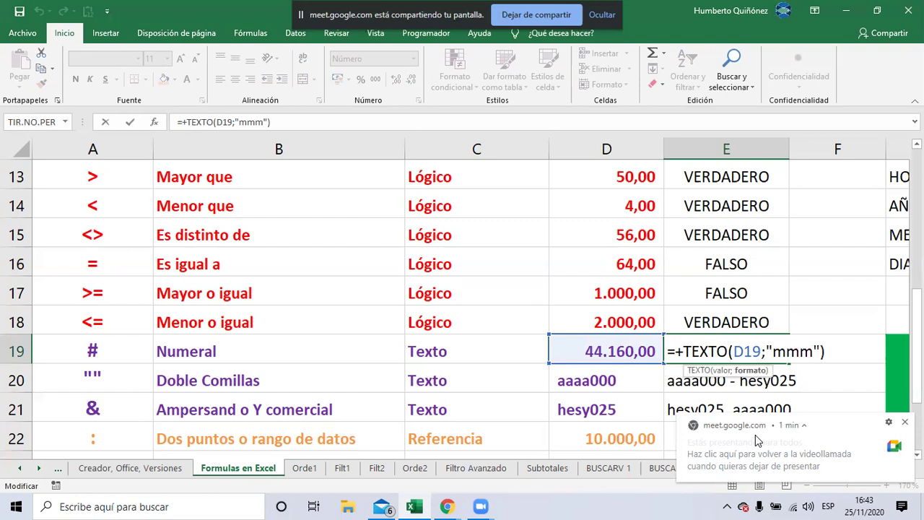
{"action": "type", "text": "m"}
{"action": "key", "text": "Return"}
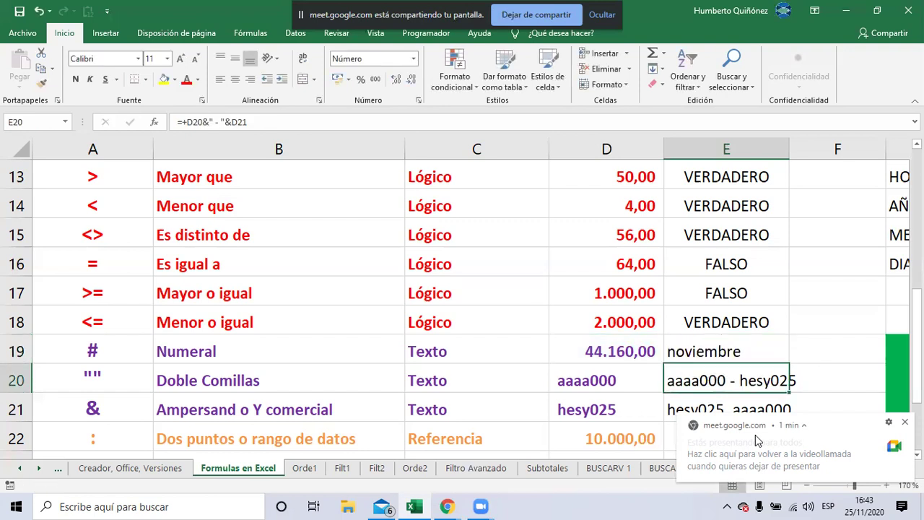
{"action": "key", "text": "Up"}
{"action": "key", "text": "F2"}
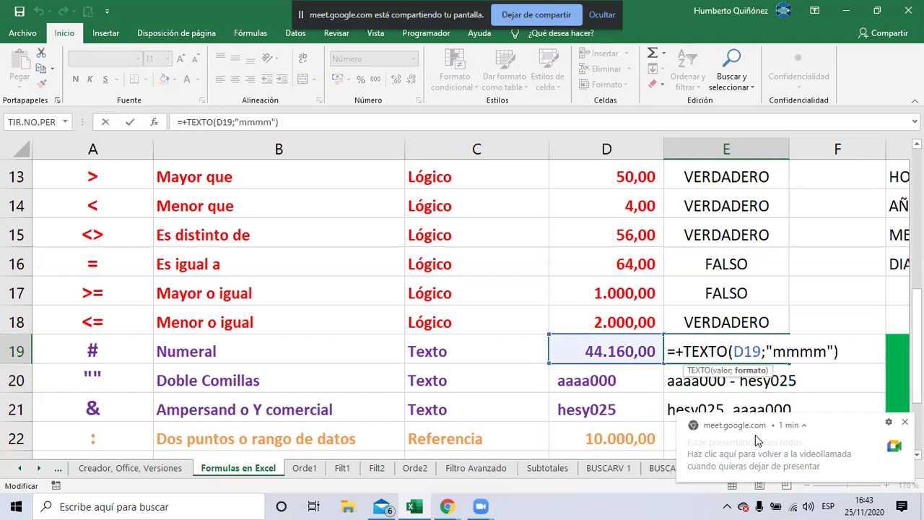
{"action": "key", "text": "BackSpace"}
{"action": "key", "text": "BackSpace"}
{"action": "key", "text": "BackSpace"}
{"action": "key", "text": "BackSpace"}
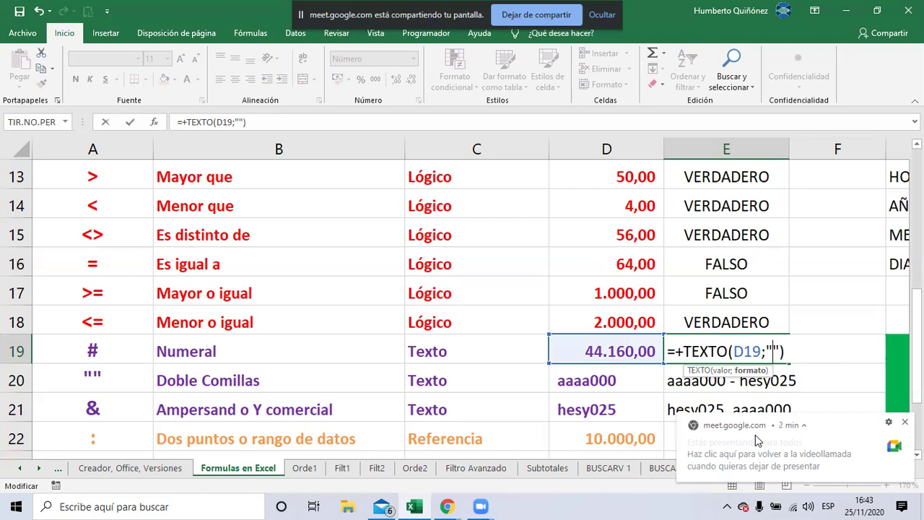
{"action": "type", "text": "a"}
{"action": "key", "text": "Return"}
{"action": "key", "text": "Up"}
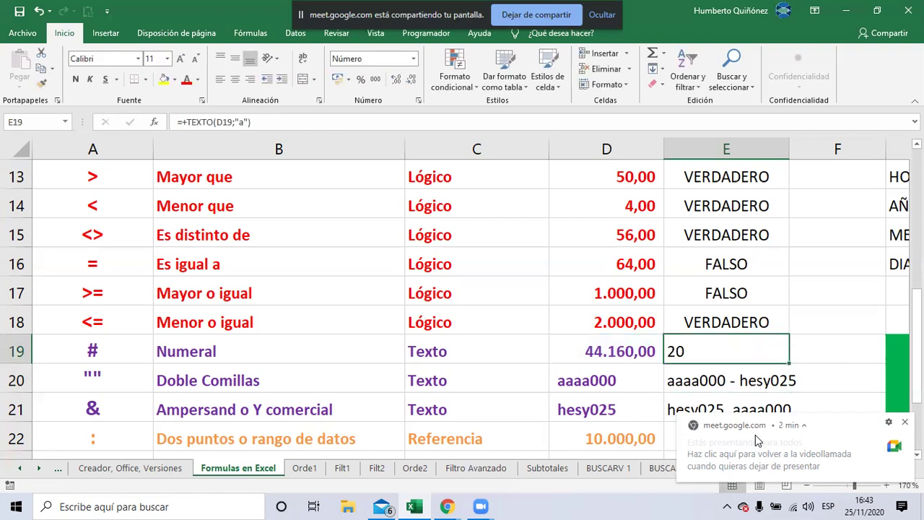
{"action": "key", "text": "F2"}
{"action": "key", "text": "Left"}
{"action": "key", "text": "Left"}
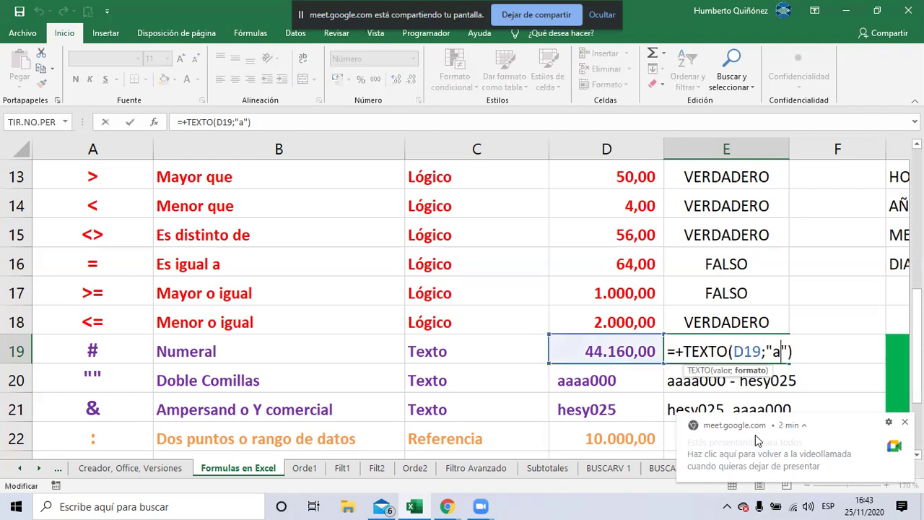
{"action": "type", "text": "a"}
{"action": "key", "text": "Return"}
{"action": "key", "text": "Up"}
{"action": "key", "text": "F2"}
{"action": "key", "text": "Left"}
{"action": "key", "text": "Left"}
{"action": "type", "text": "a"}
{"action": "key", "text": "Return"}
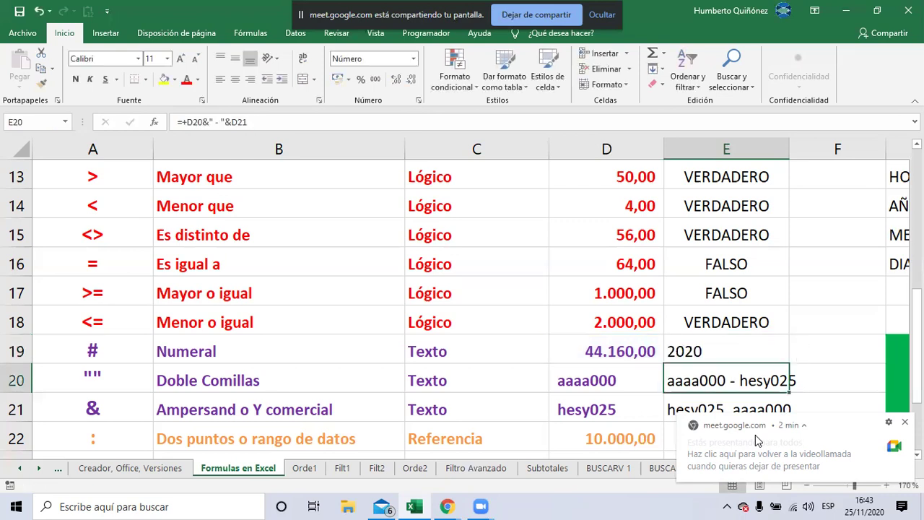
{"action": "key", "text": "Up"}
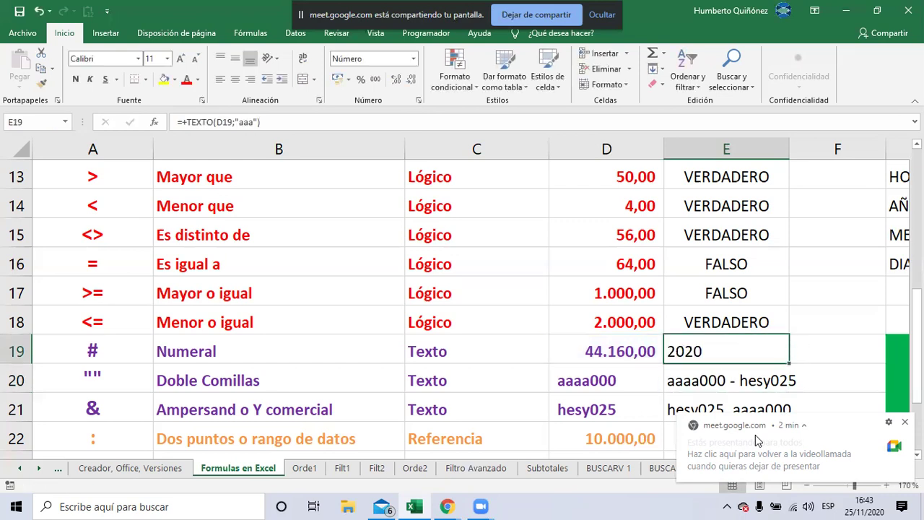
{"action": "key", "text": "F2"}
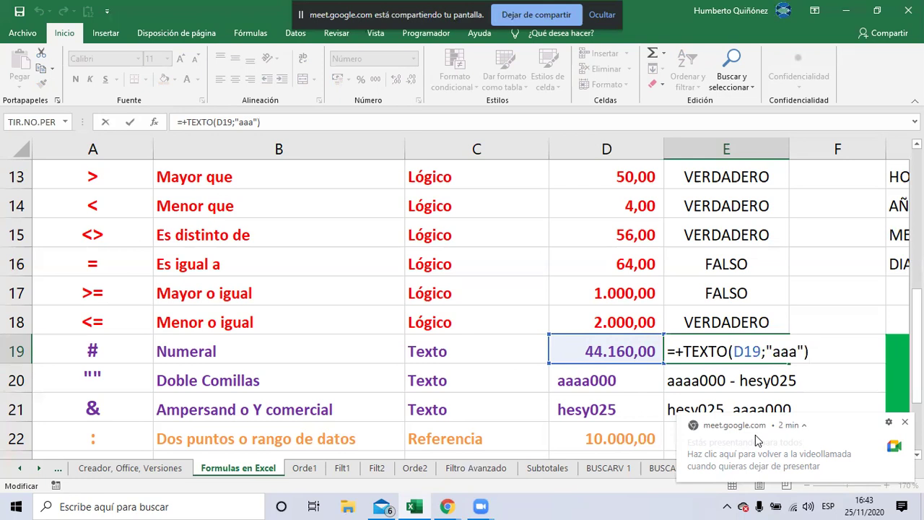
Leave E19 unchanged and move through the colon, semicolon and dollar rows to E22
{"action": "key", "text": "Return"}
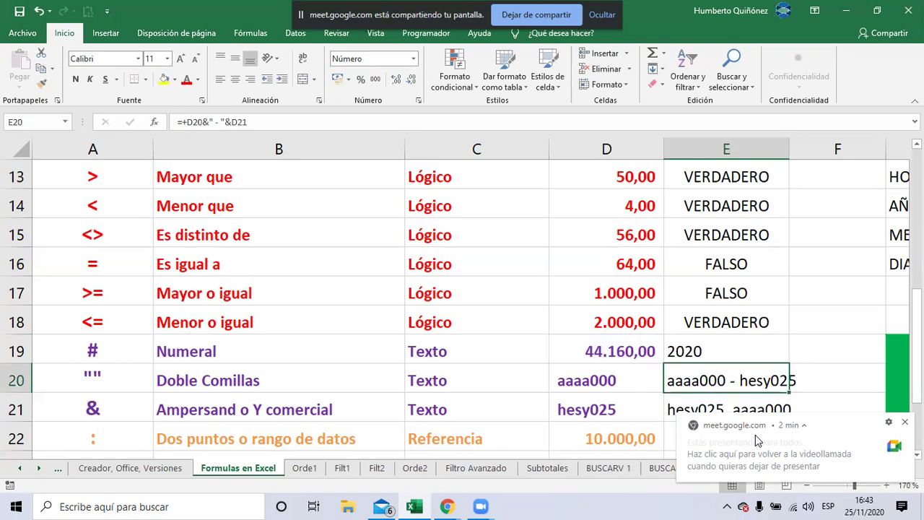
{"action": "key", "text": "Return"}
{"action": "key", "text": "Return"}
{"action": "key", "text": "Down"}
{"action": "key", "text": "Down"}
{"action": "key", "text": "Left"}
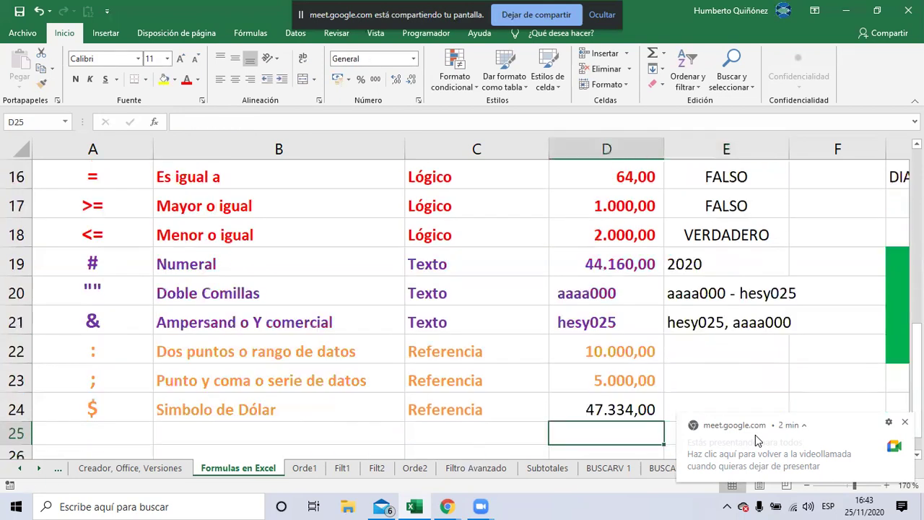
{"action": "key", "text": "Left"}
{"action": "key", "text": "Up"}
{"action": "key", "text": "Left"}
{"action": "key", "text": "Up"}
{"action": "key", "text": "Up"}
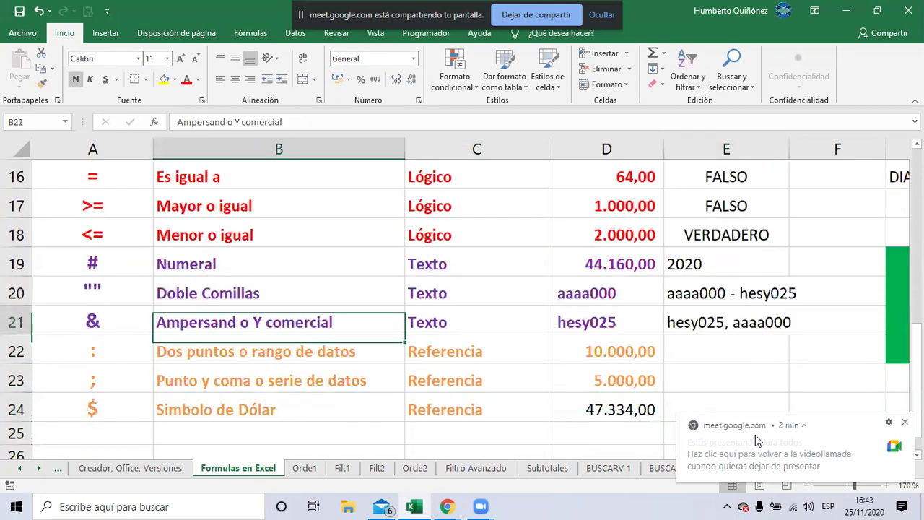
{"action": "key", "text": "Left"}
{"action": "key", "text": "Down"}
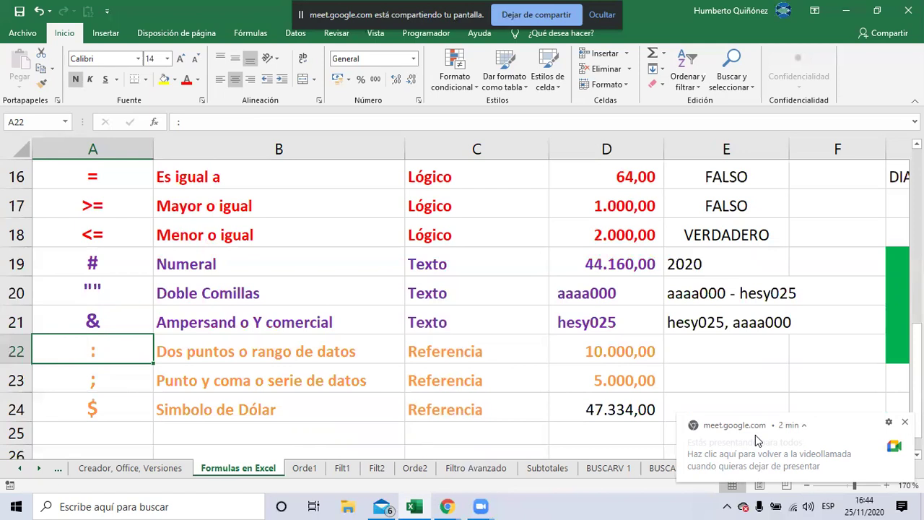
{"action": "key", "text": "Right"}
{"action": "key", "text": "Right"}
{"action": "key", "text": "Right"}
{"action": "key", "text": "Right"}
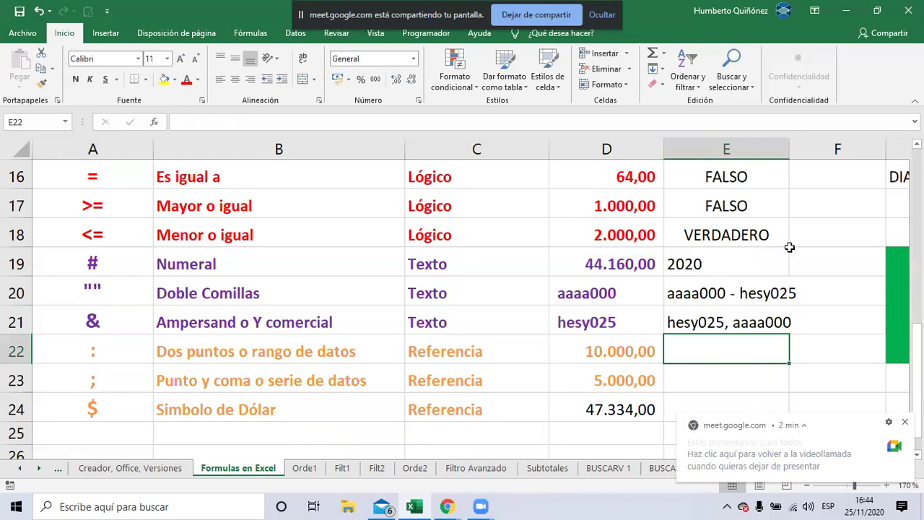
AutoSum D22:D24 into E22 for a total of 62.334,00, then reopen the formula
{"action": "left_click", "coordinate": [652, 55]}
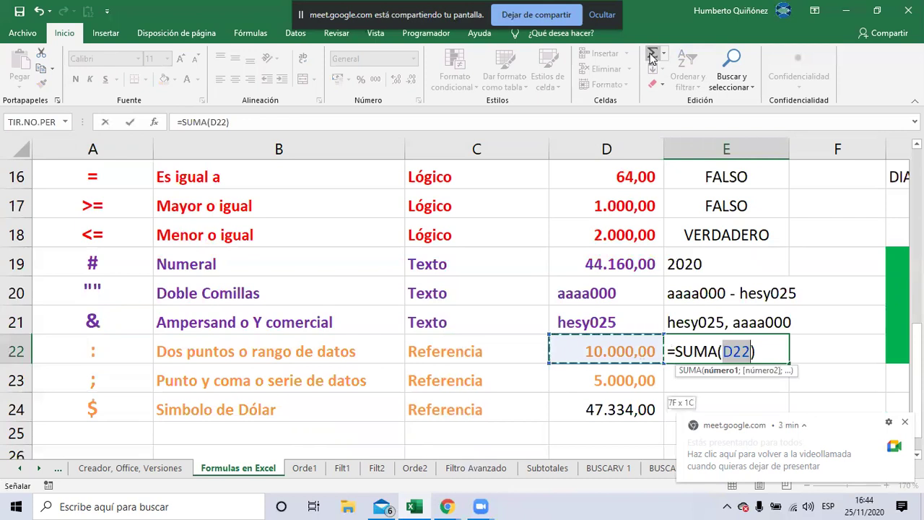
{"action": "key", "text": "shift+Down"}
{"action": "key", "text": "shift+Down"}
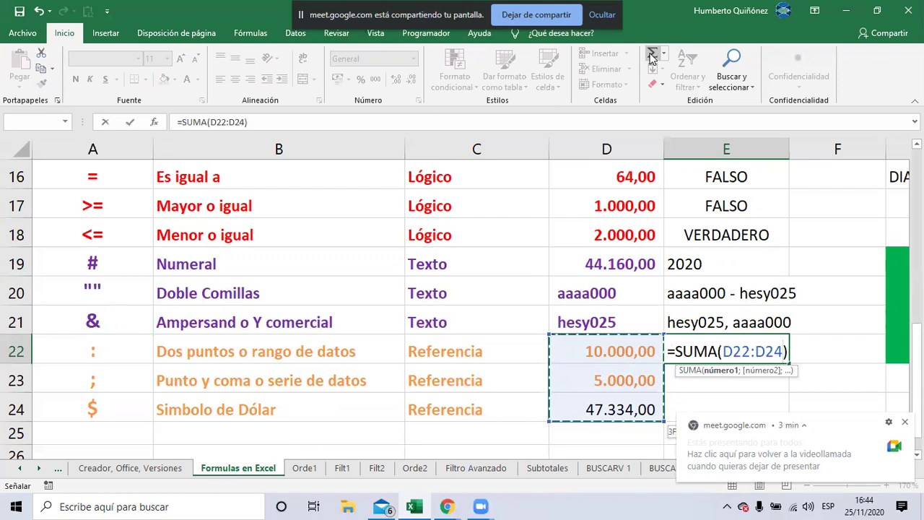
{"action": "key", "text": "shift+Down"}
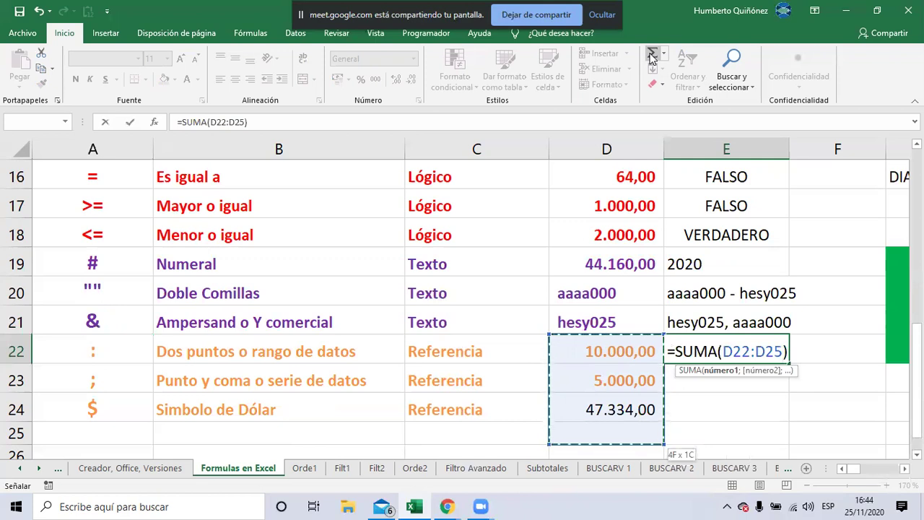
{"action": "key", "text": "shift+Down"}
{"action": "key", "text": "shift+Down"}
{"action": "key", "text": "shift+Down"}
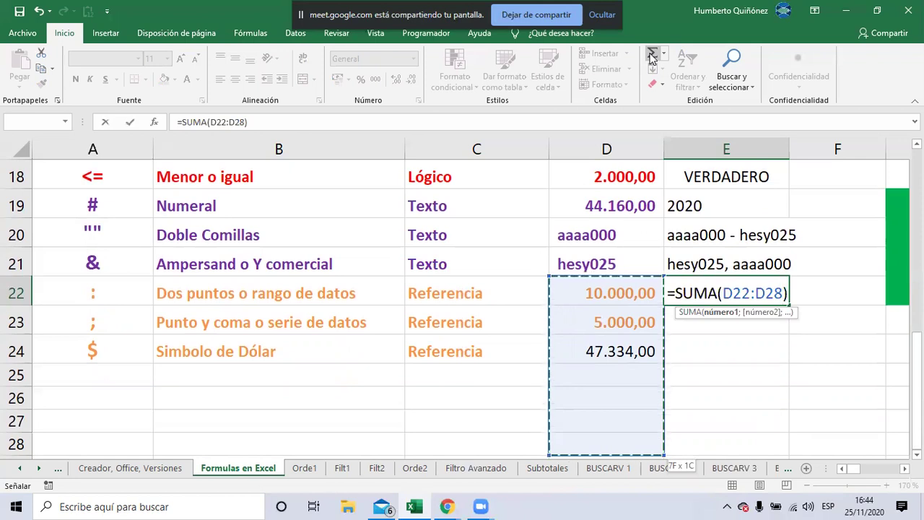
{"action": "key", "text": "shift+Down"}
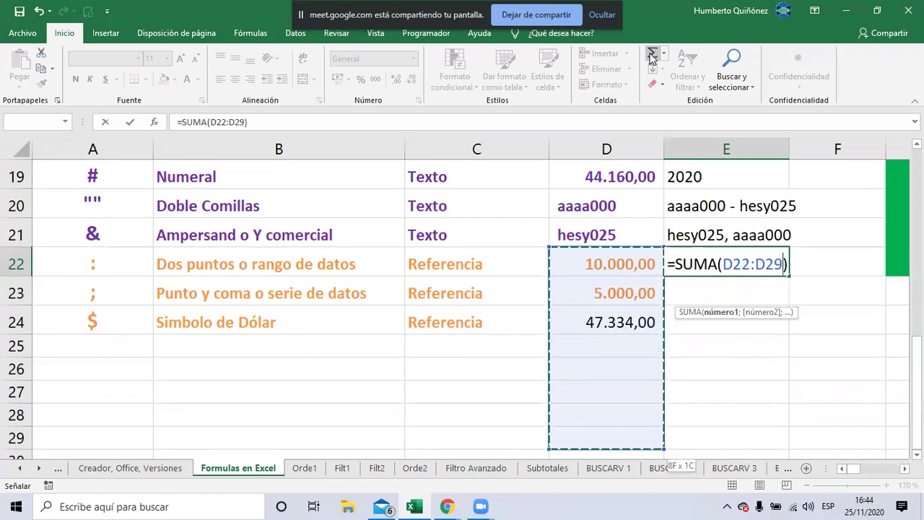
{"action": "key", "text": "shift+Up"}
{"action": "key", "text": "shift+Up"}
{"action": "key", "text": "shift+Up"}
{"action": "key", "text": "shift+Up"}
{"action": "key", "text": "shift+Up"}
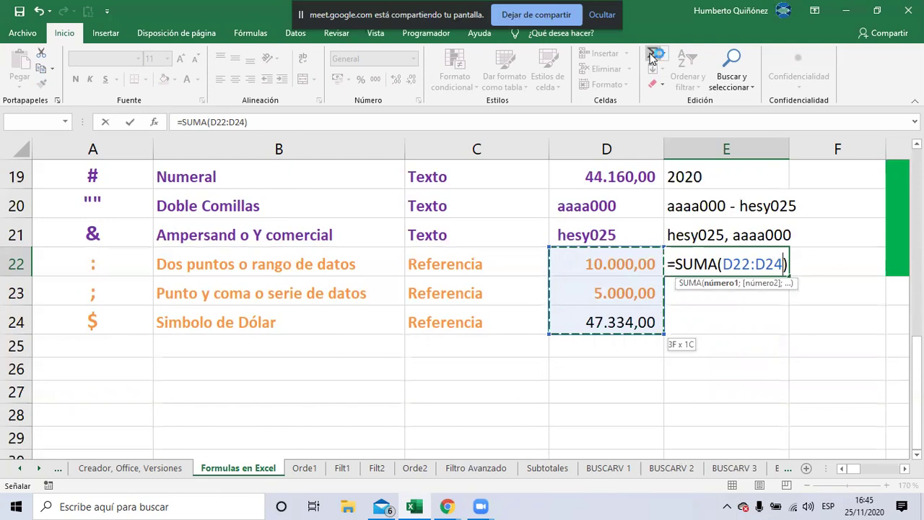
{"action": "key", "text": "Return"}
{"action": "key", "text": "Up"}
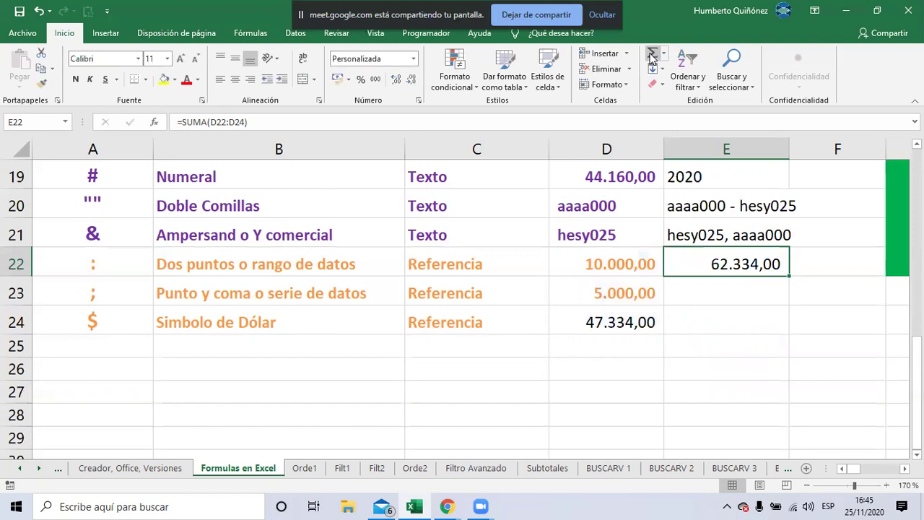
{"action": "key", "text": "F2"}
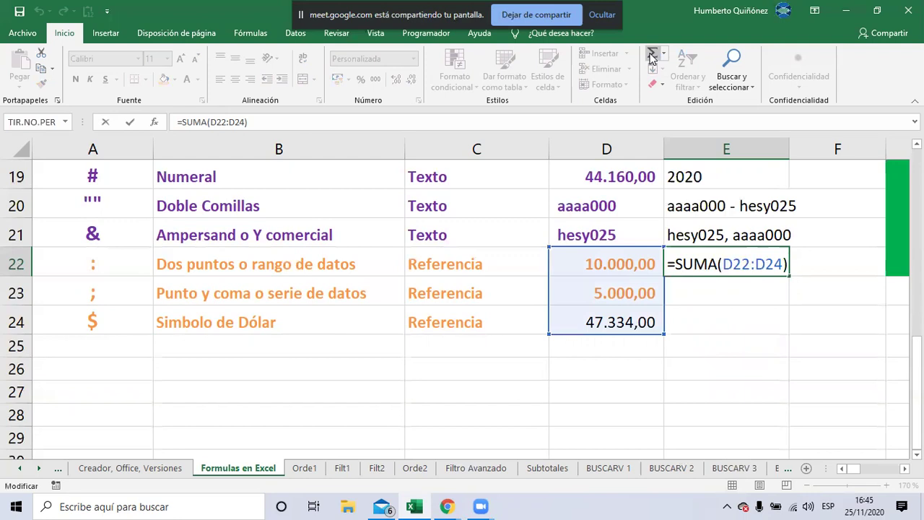
Change E22's formula to =SUMA(D22;D24) so it totals 57.334,00
{"action": "key", "text": "Left"}
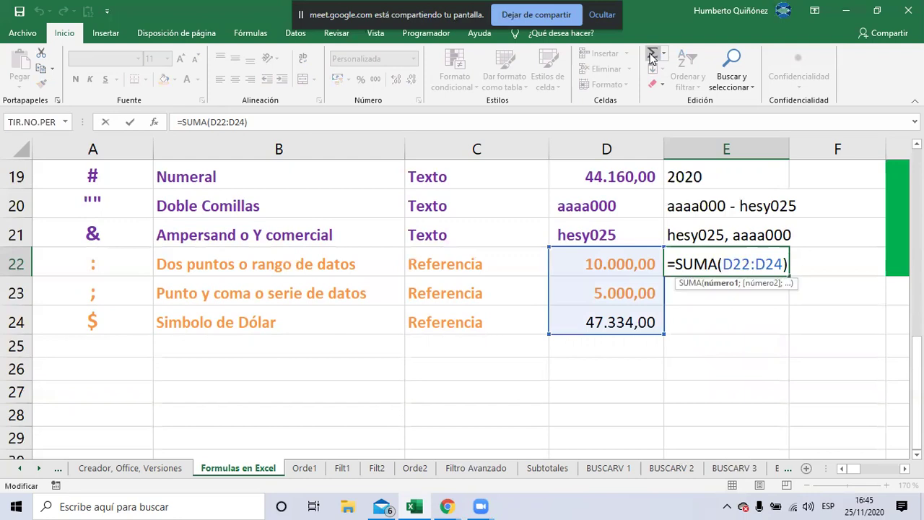
{"action": "key", "text": "BackSpace"}
{"action": "type", "text": ";"}
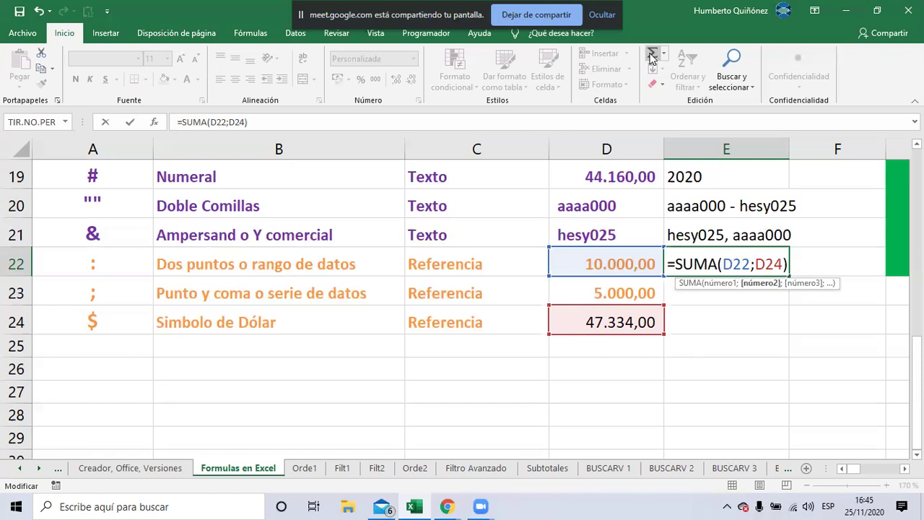
{"action": "key", "text": "Return"}
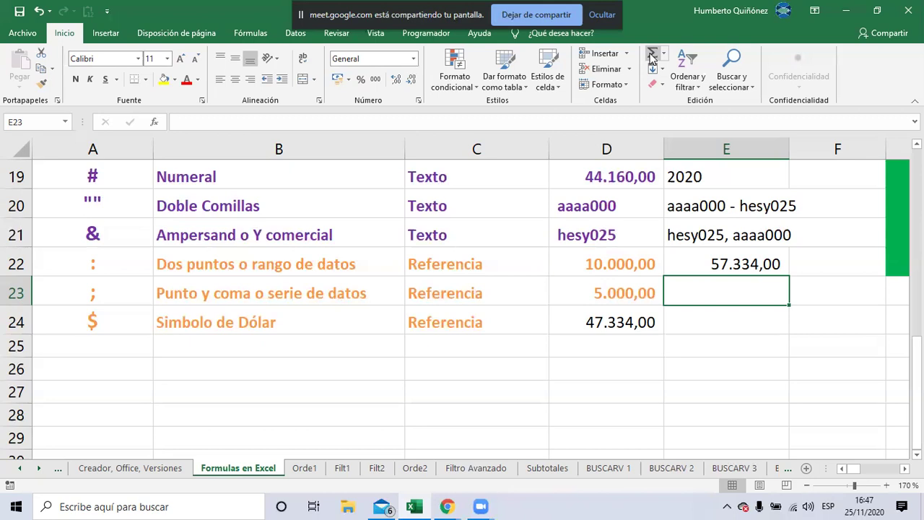
{"action": "key", "text": "Right"}
{"action": "key", "text": "Up"}
Bring the yellow 1, 10, 100, 1000 row and H19:K19 into view, then switch to Google Meet
{"action": "key", "text": "Right"}
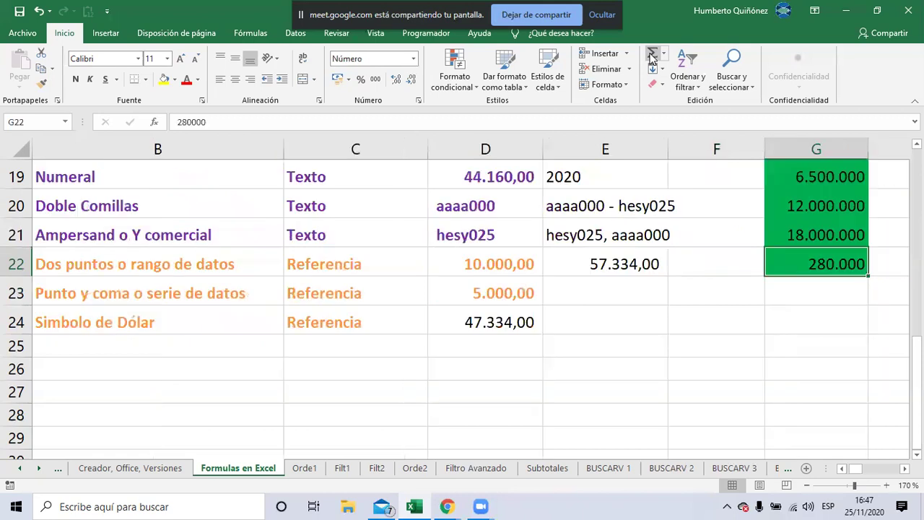
{"action": "key", "text": "Right"}
{"action": "key", "text": "Up"}
{"action": "key", "text": "Up"}
{"action": "key", "text": "Up"}
{"action": "key", "text": "Up"}
{"action": "key", "text": "Up"}
{"action": "key", "text": "Up"}
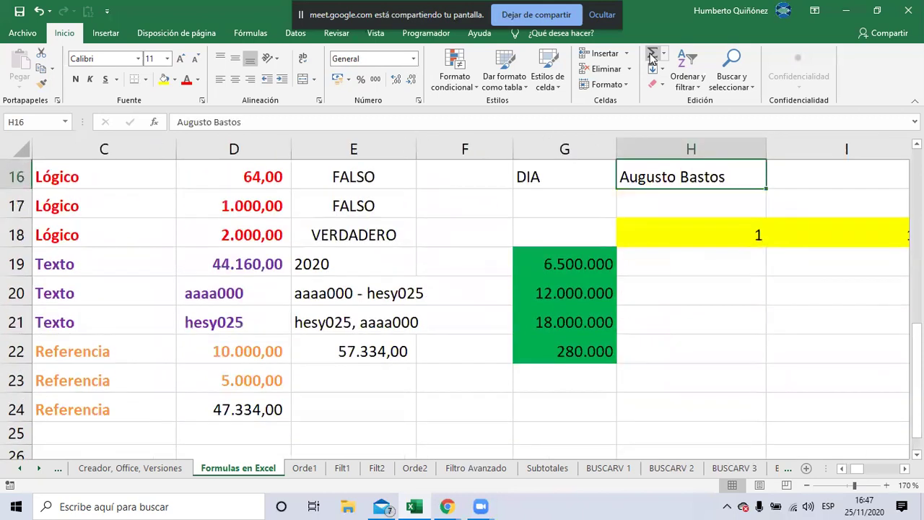
{"action": "key", "text": "Down"}
{"action": "key", "text": "Down"}
{"action": "key", "text": "Down"}
{"action": "key", "text": "Right"}
{"action": "key", "text": "Right"}
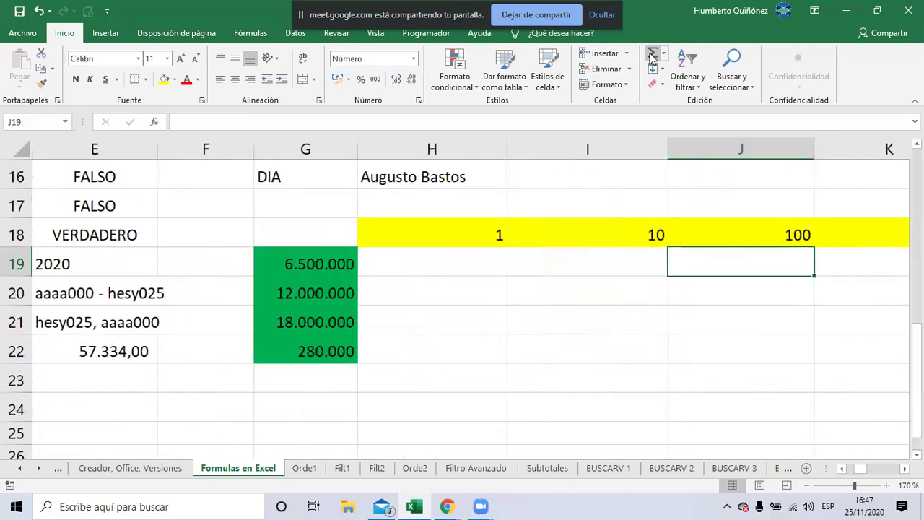
{"action": "key", "text": "Right"}
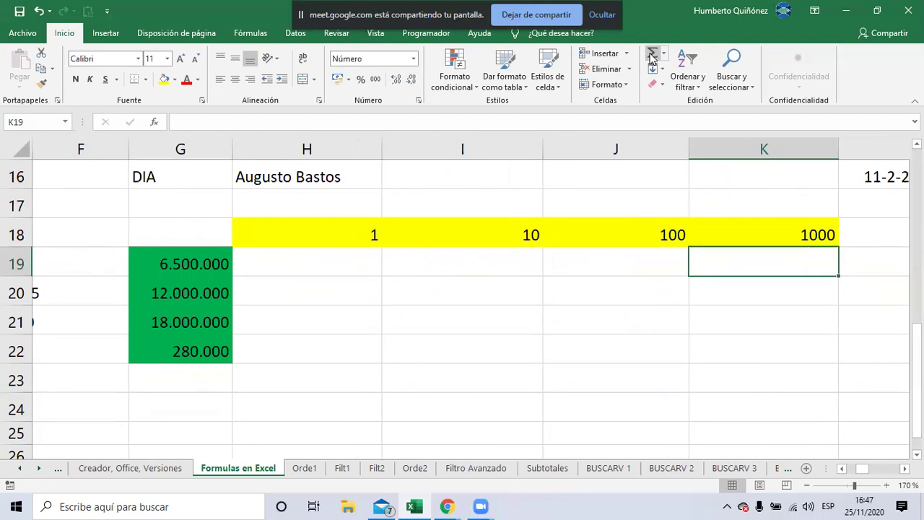
{"action": "key", "text": "alt+Tab"}
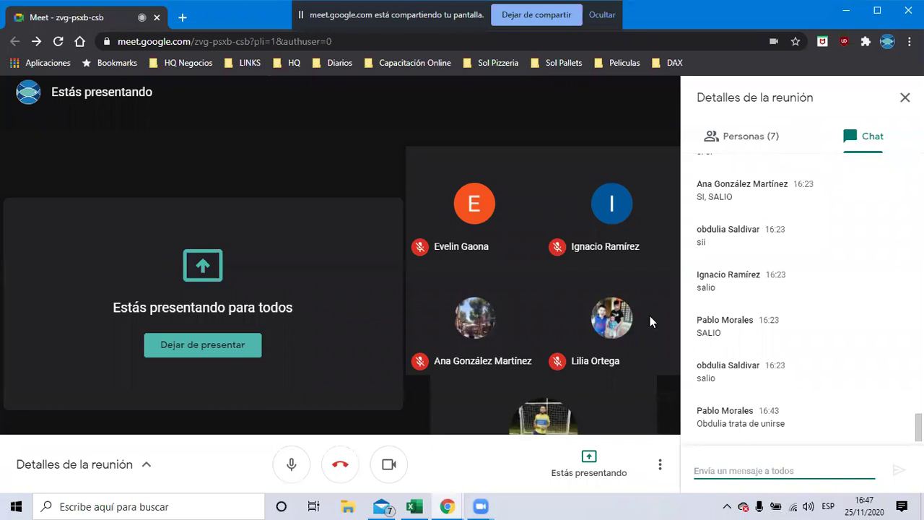
Read the Google Meet chat, then return to the Excel workbook
{"action": "mouse_move", "coordinate": [551, 294]}
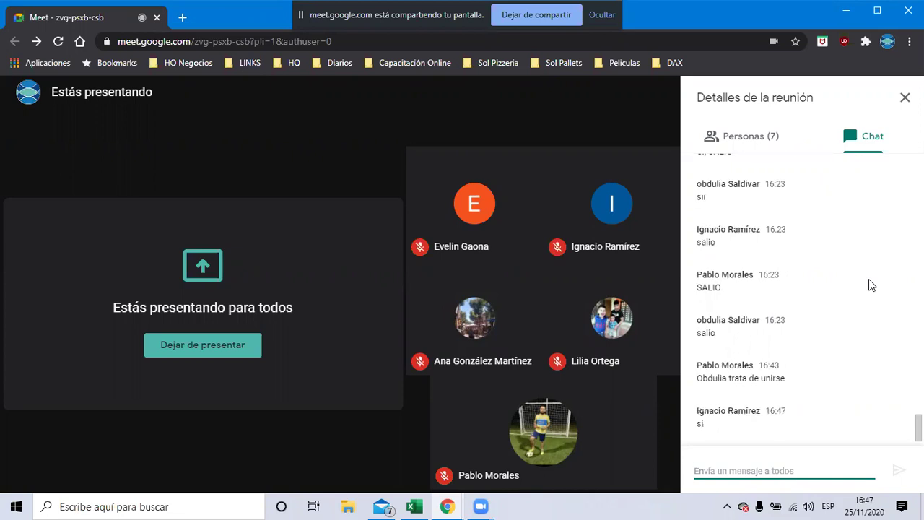
{"action": "key", "text": "alt+Tab"}
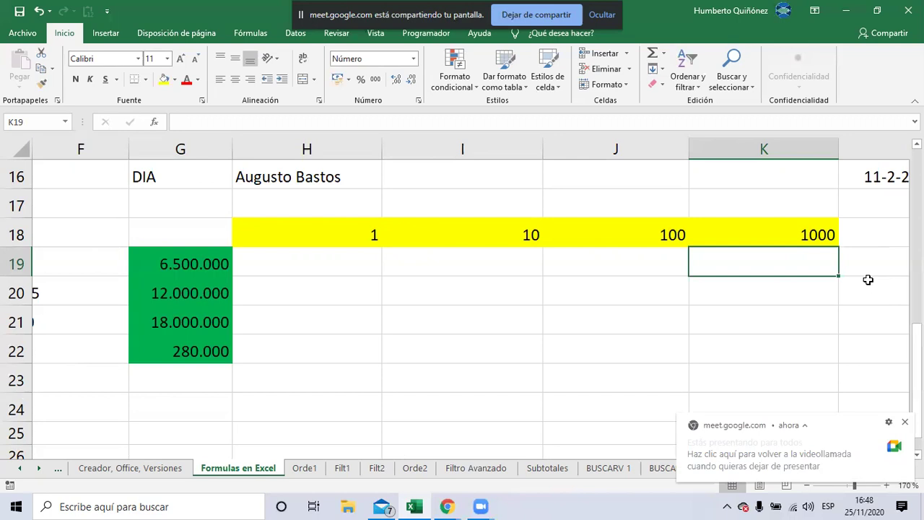
{"action": "key", "text": "Left"}
{"action": "key", "text": "Left"}
{"action": "key", "text": "Left"}
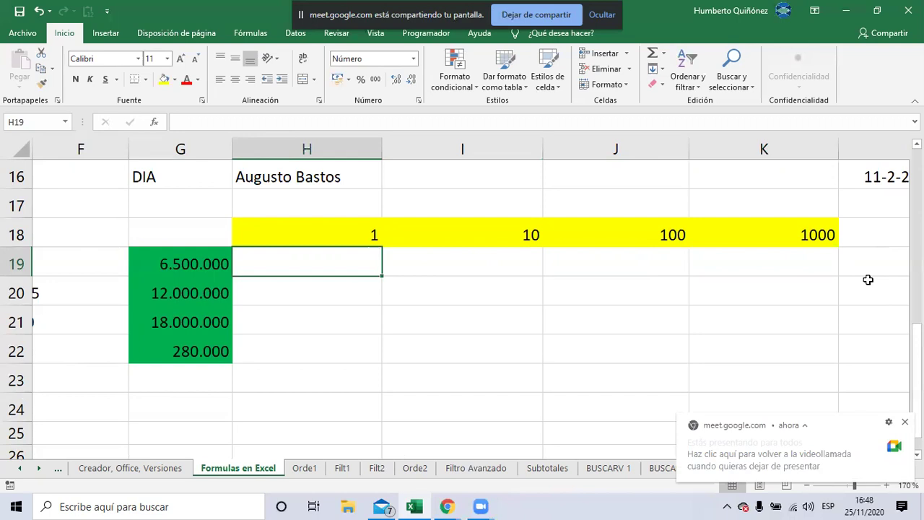
{"action": "key", "text": "Up"}
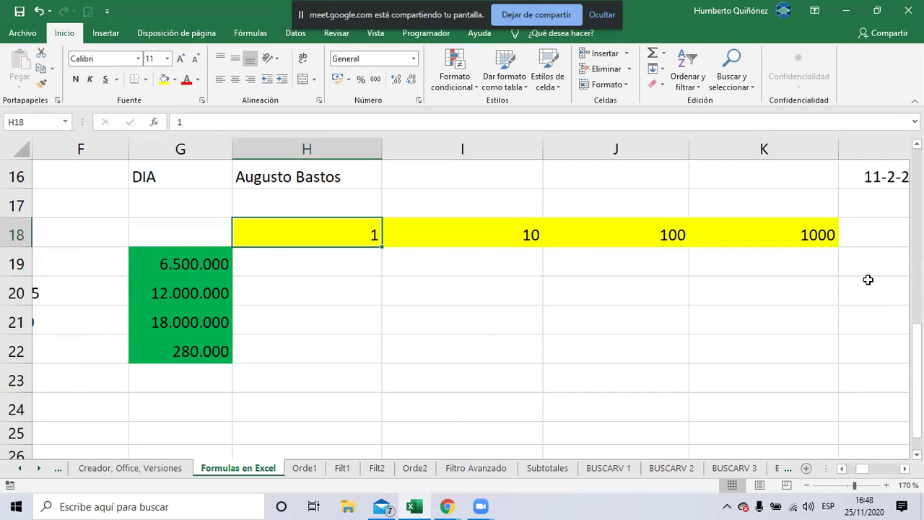
Enter the 7050 dollar rate in H18 and headings dólar, euro, real, peso across H17:K17
{"action": "type", "text": "7050"}
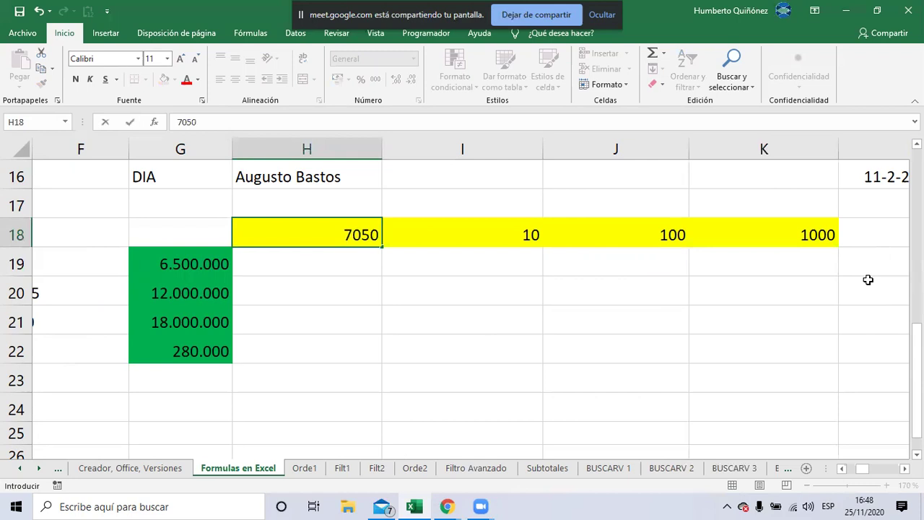
{"action": "key", "text": "Return"}
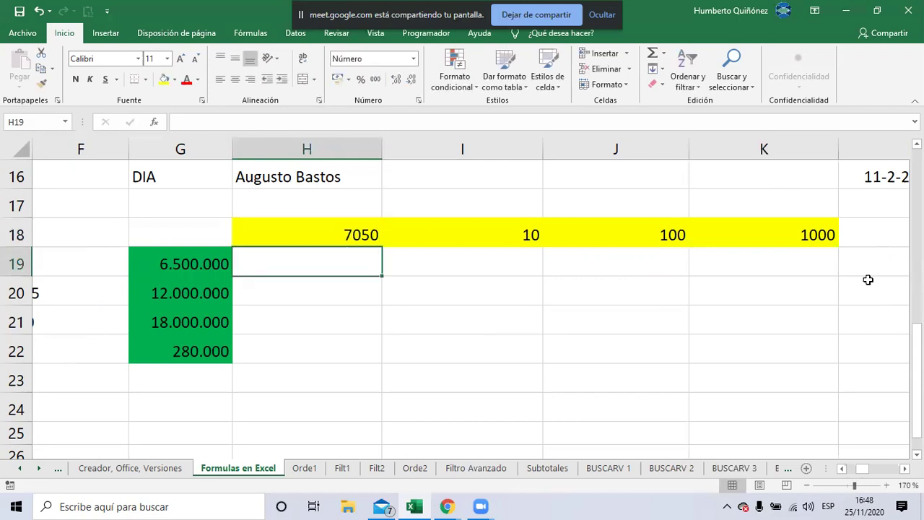
{"action": "key", "text": "Up"}
{"action": "key", "text": "Up"}
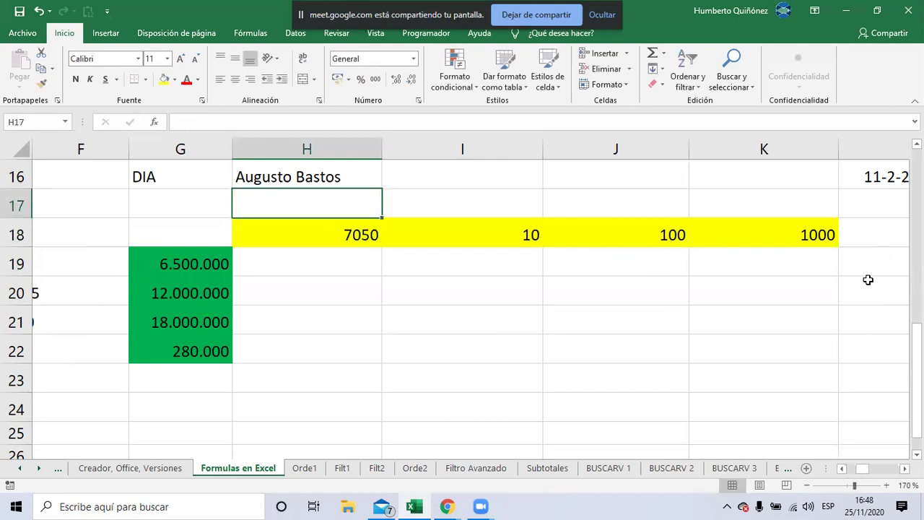
{"action": "type", "text": "dolar"}
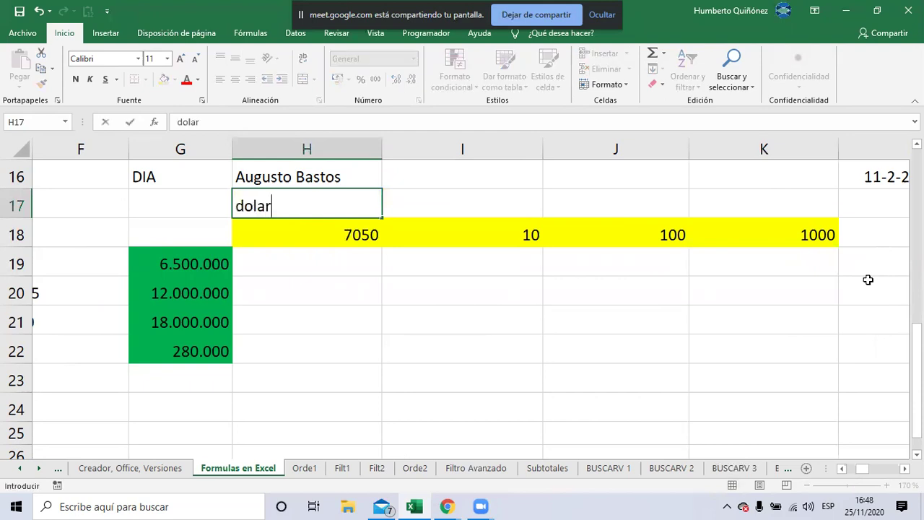
{"action": "key", "text": "Return"}
{"action": "key", "text": "Up"}
{"action": "key", "text": "Right"}
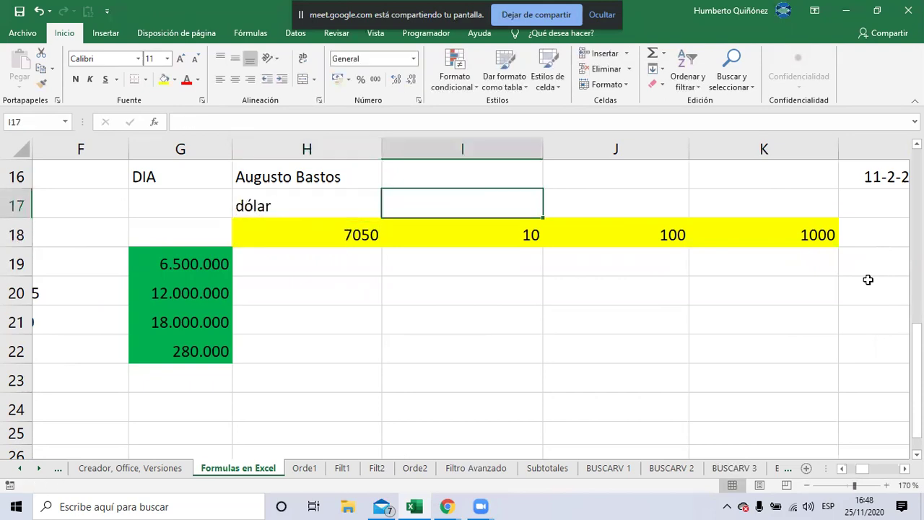
{"action": "type", "text": "euro"}
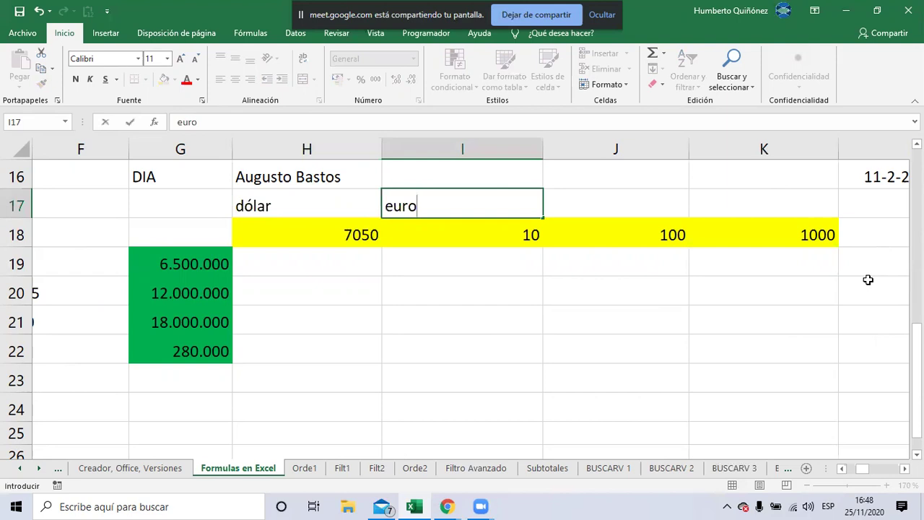
{"action": "key", "text": "Tab"}
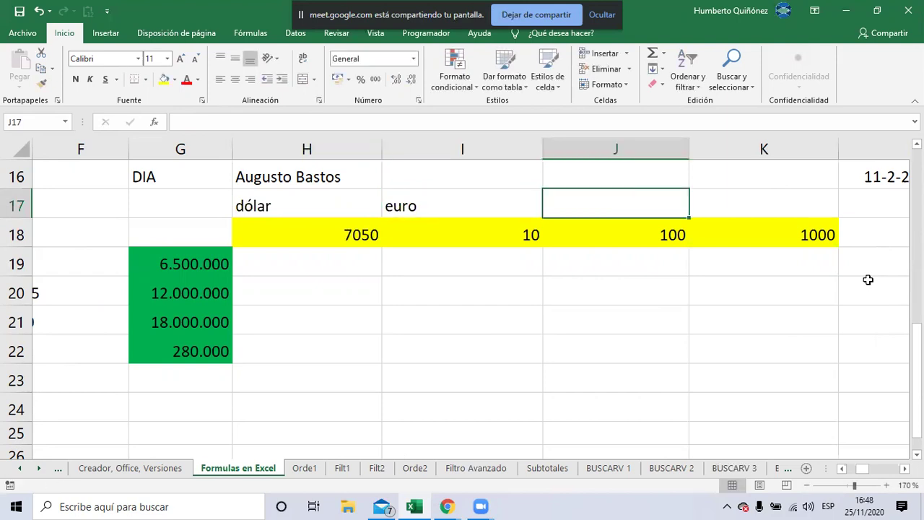
{"action": "type", "text": "real"}
{"action": "key", "text": "Tab"}
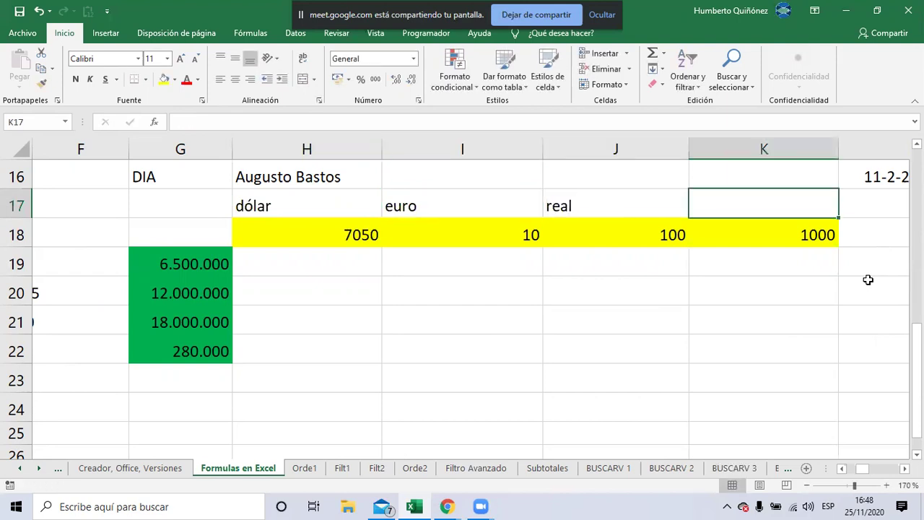
{"action": "type", "text": "peso"}
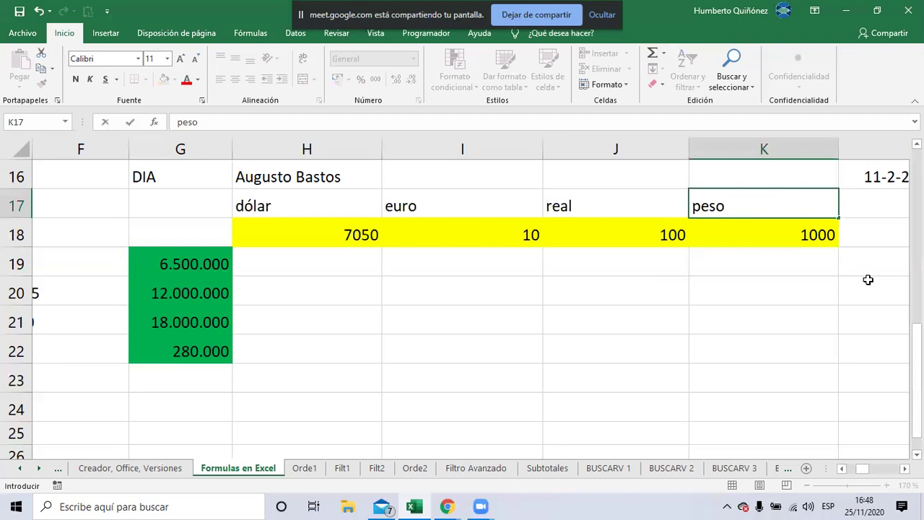
{"action": "key", "text": "Return"}
Enter the euro, real and peso rates 8400, 1300 and 50 in I18:K18
{"action": "key", "text": "Left"}
{"action": "key", "text": "Left"}
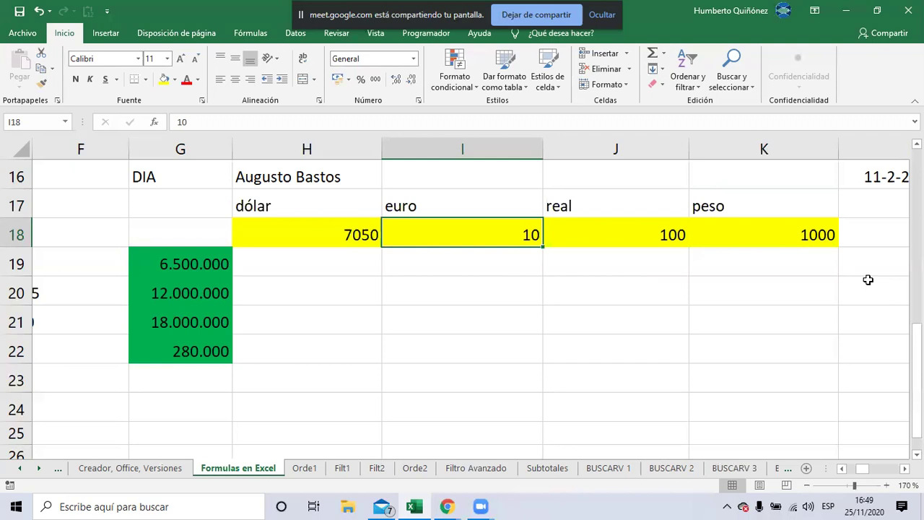
{"action": "type", "text": "8400"}
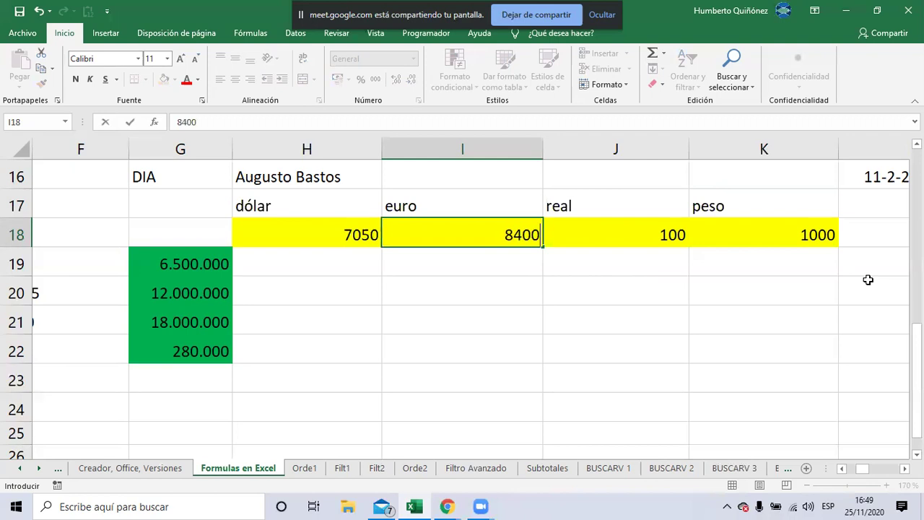
{"action": "key", "text": "Tab"}
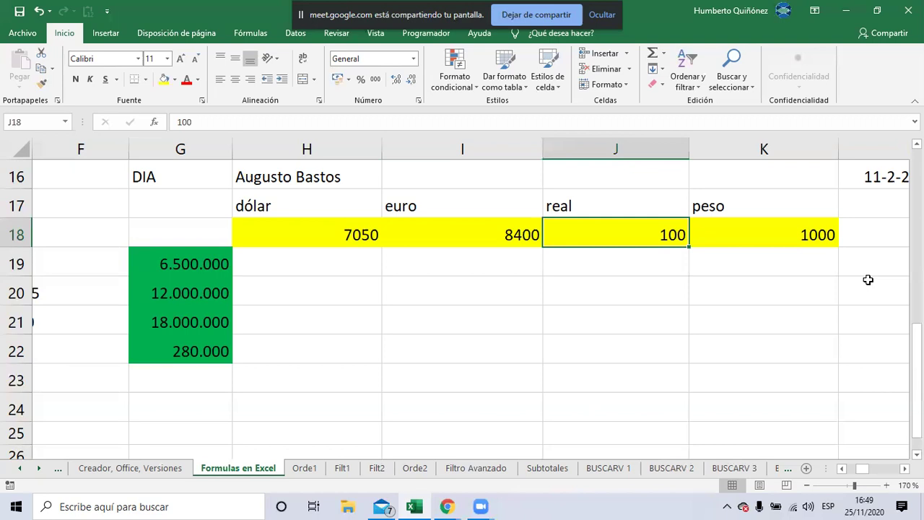
{"action": "type", "text": "1300"}
{"action": "key", "text": "Tab"}
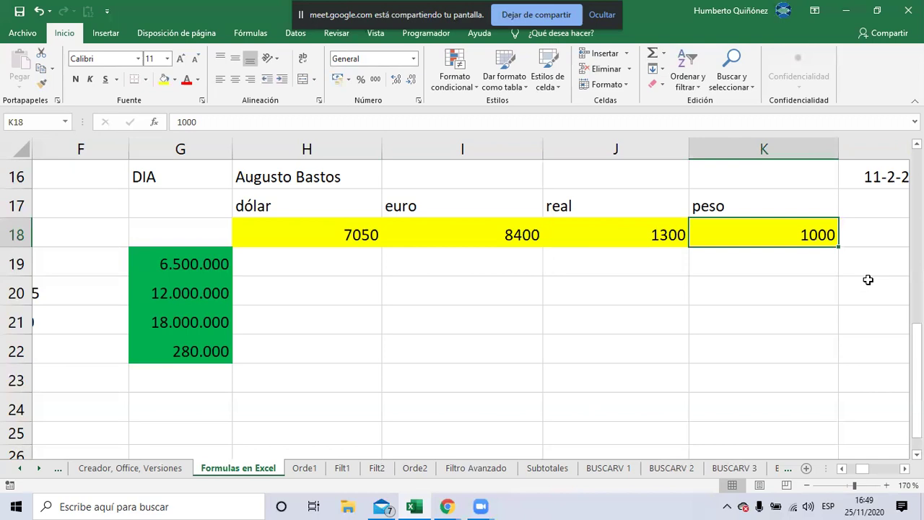
{"action": "type", "text": "50"}
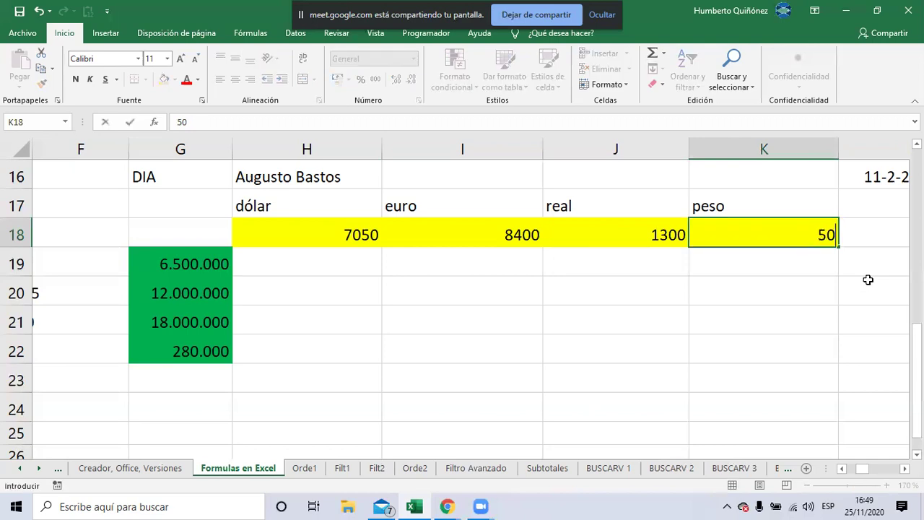
{"action": "key", "text": "Return"}
{"action": "key", "text": "Left"}
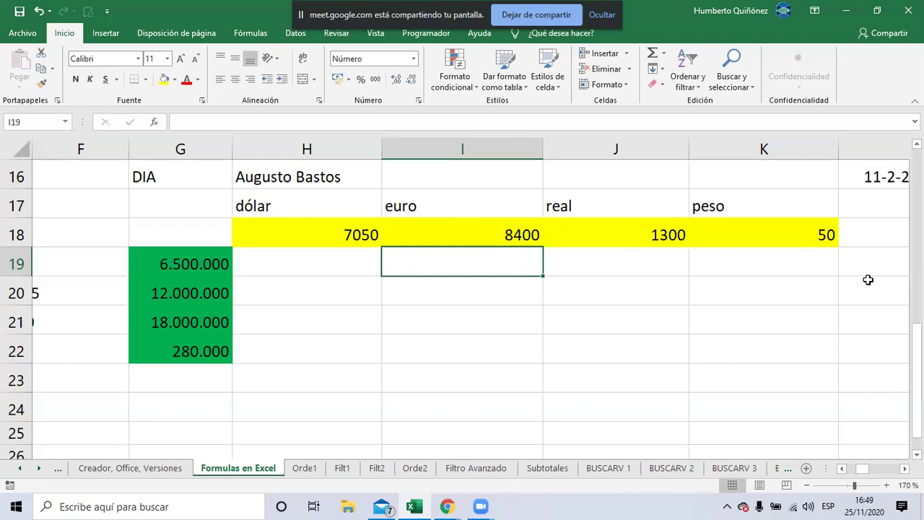
{"action": "key", "text": "Left"}
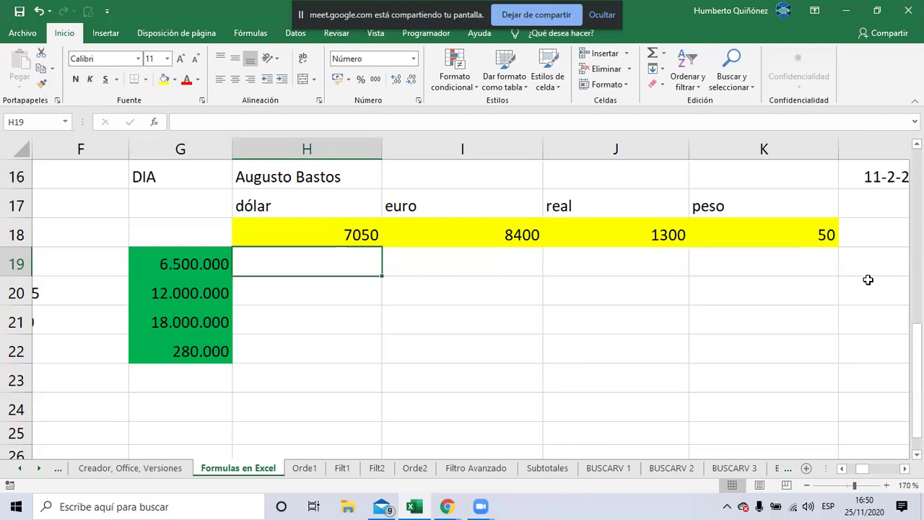
Enter =+G19/H18 in H19 and show two decimals, giving 921,99
{"action": "type", "text": "+"}
{"action": "key", "text": "Left"}
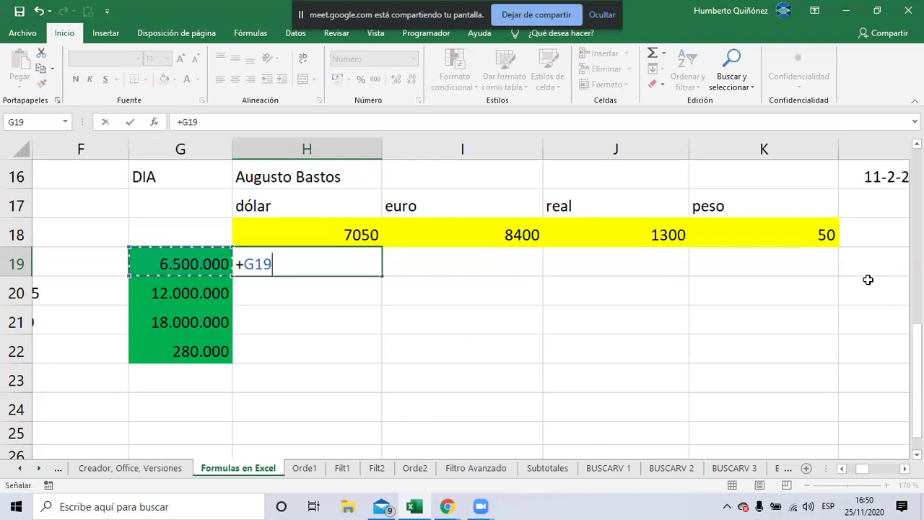
{"action": "type", "text": "/"}
{"action": "key", "text": "Up"}
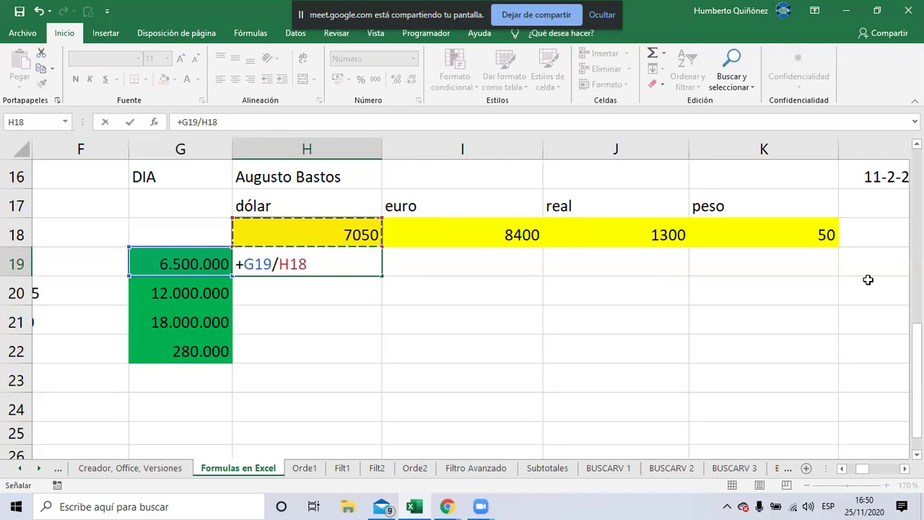
{"action": "key", "text": "Return"}
{"action": "key", "text": "Up"}
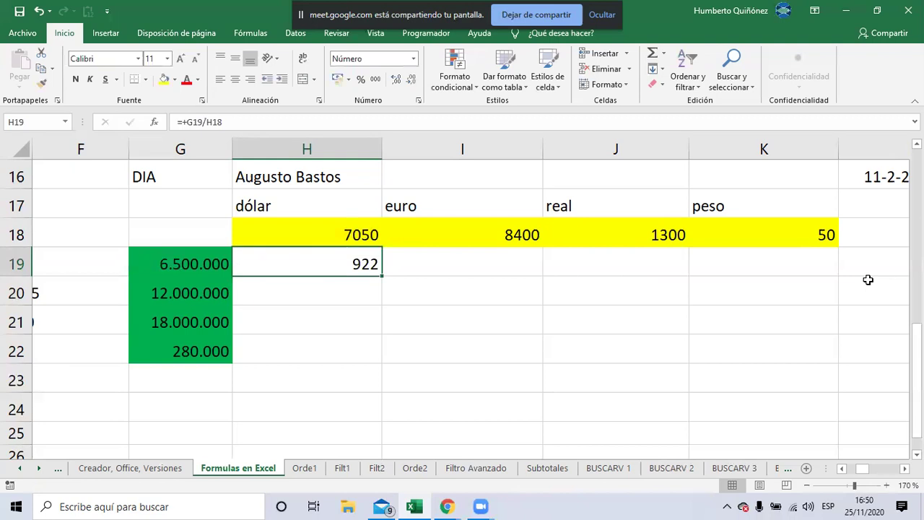
{"action": "left_click", "coordinate": [396, 81]}
{"action": "left_click", "coordinate": [396, 80]}
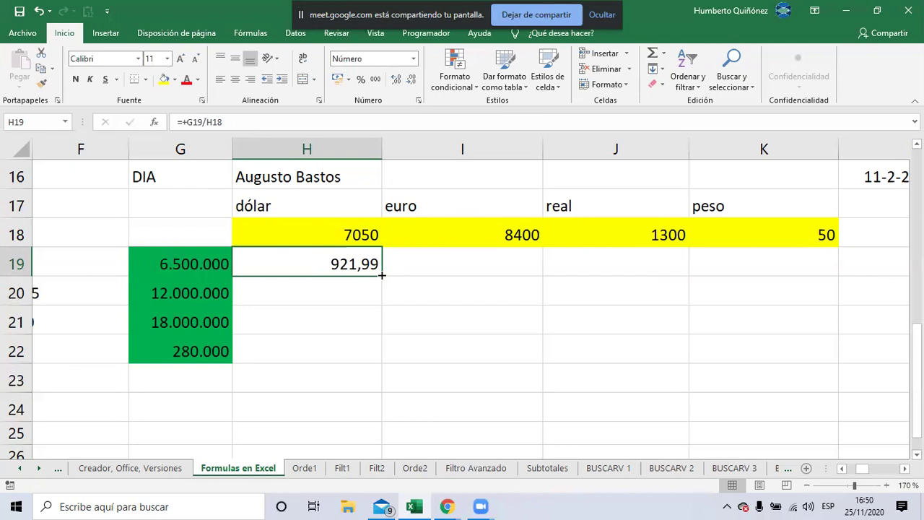
{"action": "left_click_drag", "start_coordinate": [382, 274], "coordinate": [379, 306]}
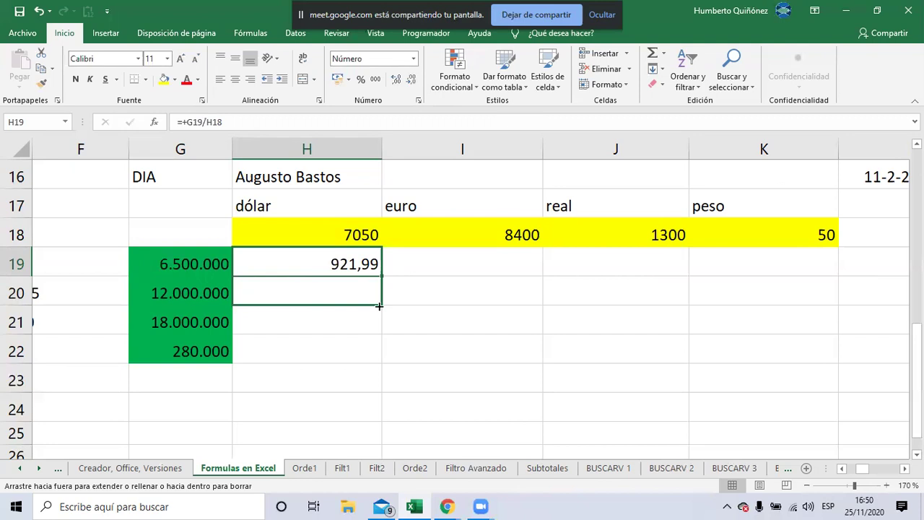
{"action": "left_click_drag", "start_coordinate": [379, 306], "coordinate": [378, 306]}
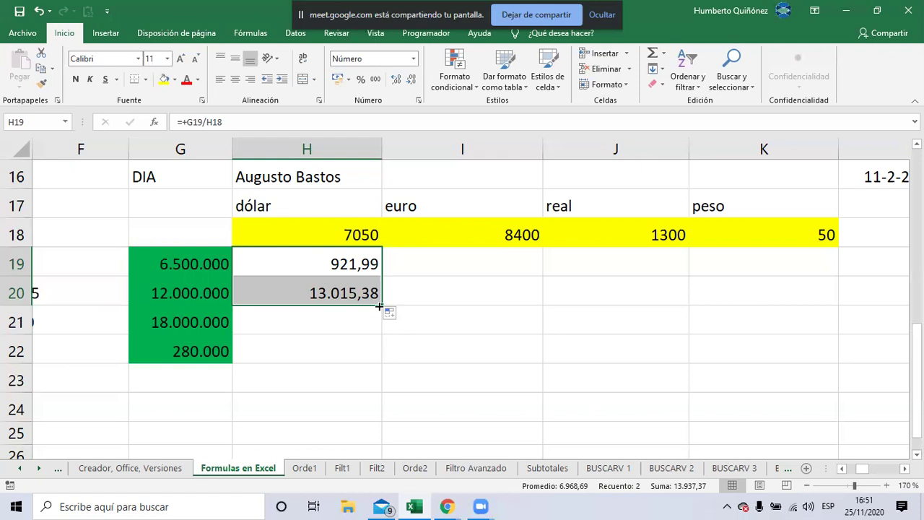
{"action": "key", "text": "Down"}
{"action": "key", "text": "F2"}
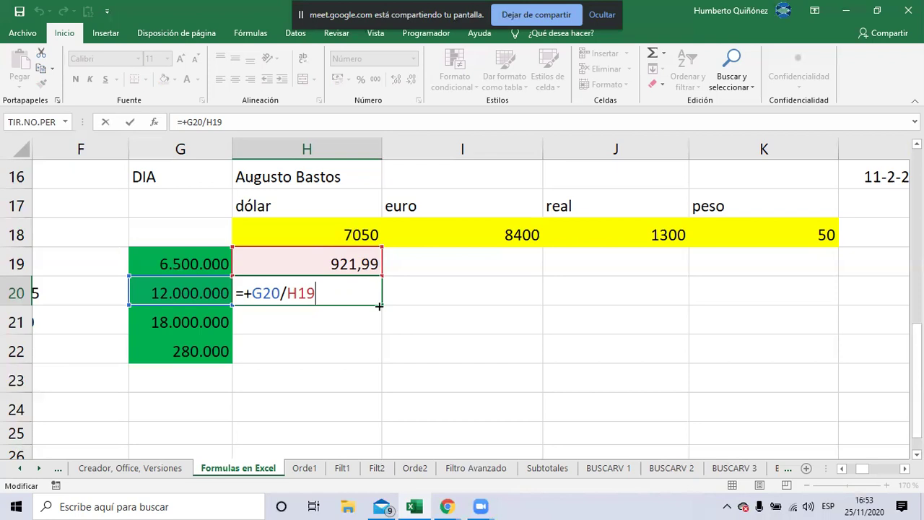
{"action": "key", "text": "ctrl+Return"}
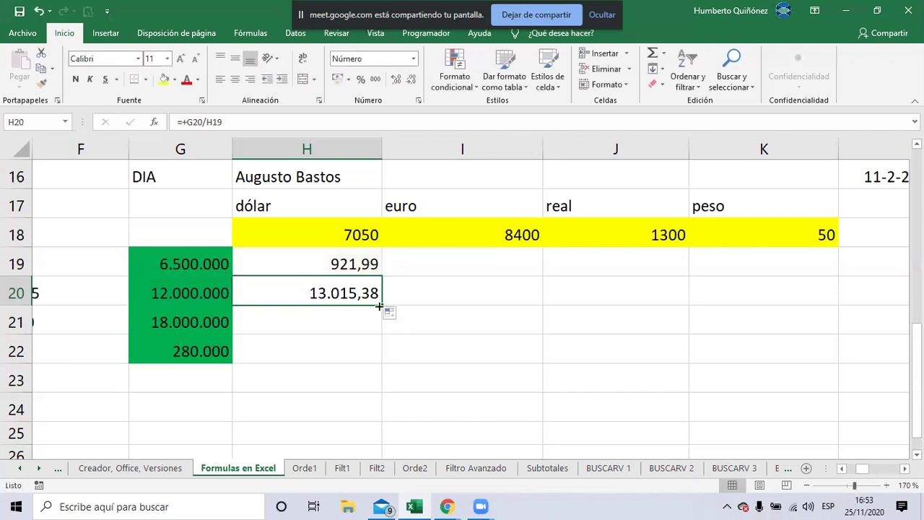
{"action": "key", "text": "ctrl+z"}
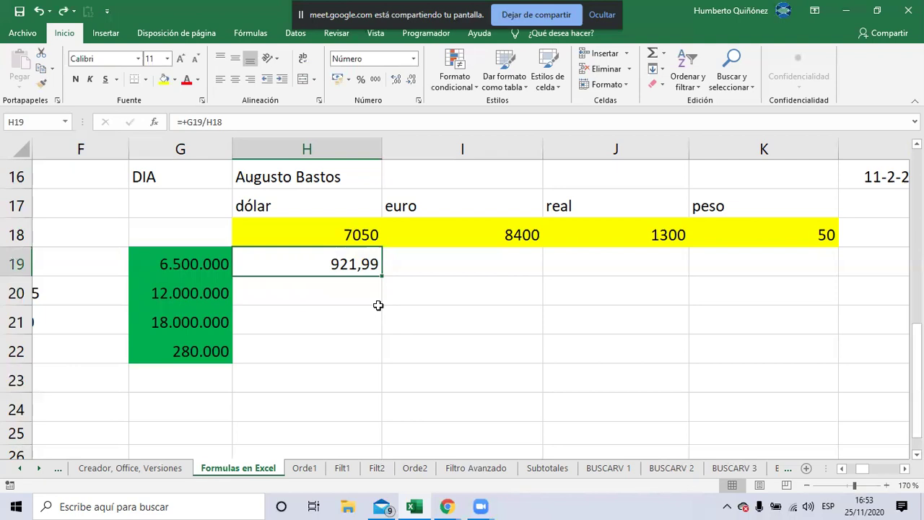
{"action": "key", "text": "F2"}
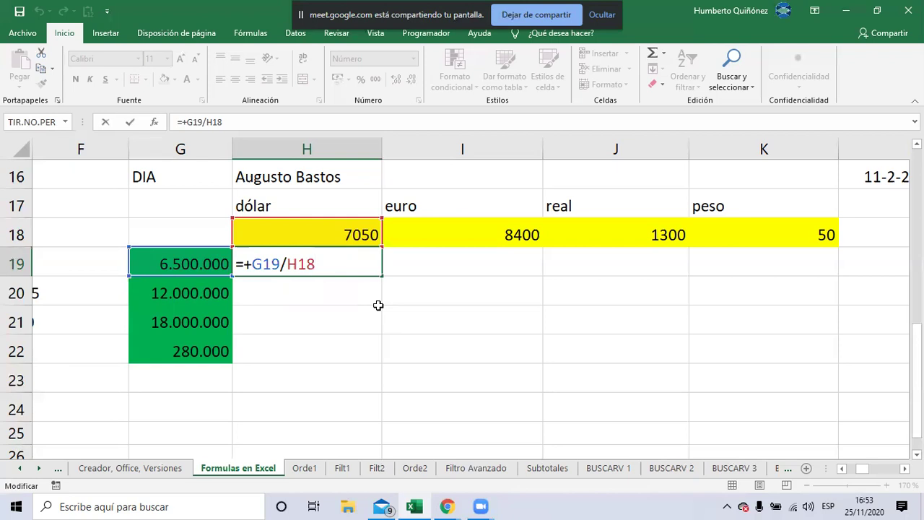
Make H19's rate reference absolute so the formula reads =+G19/$H$18
{"action": "key", "text": "Left"}
{"action": "key", "text": "Left"}
{"action": "key", "text": "Left"}
{"action": "type", "text": "$"}
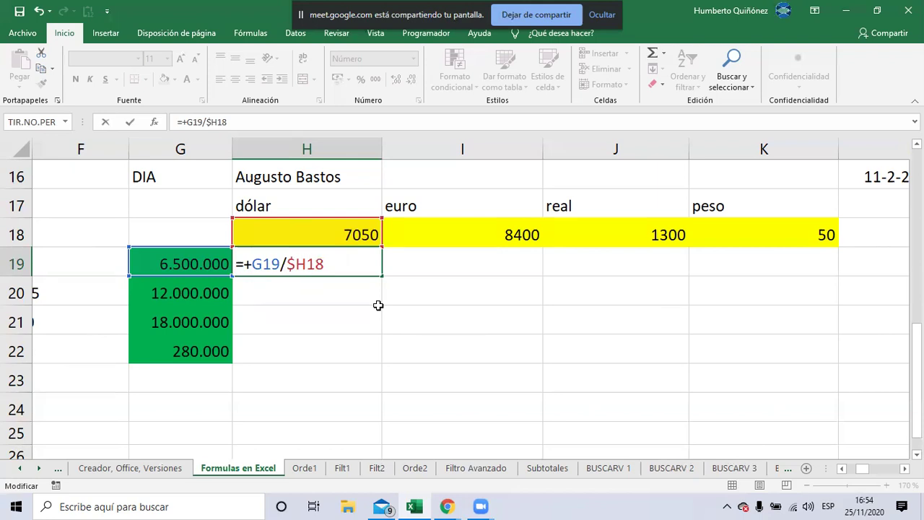
{"action": "type", "text": "$"}
{"action": "key", "text": "Return"}
{"action": "key", "text": "Up"}
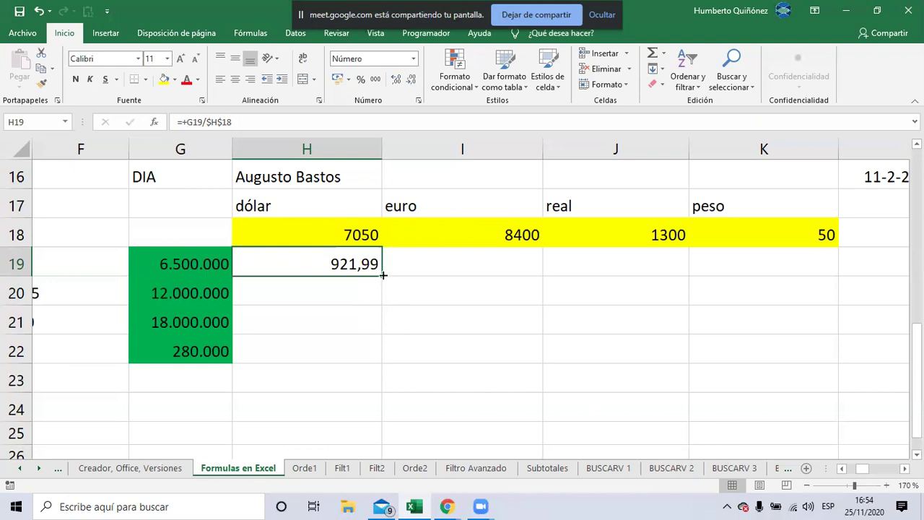
Fill H19's formula down to H20 and verify it reads =+G20/$H$18 (1.702,13)
{"action": "left_click_drag", "start_coordinate": [381, 275], "coordinate": [374, 306]}
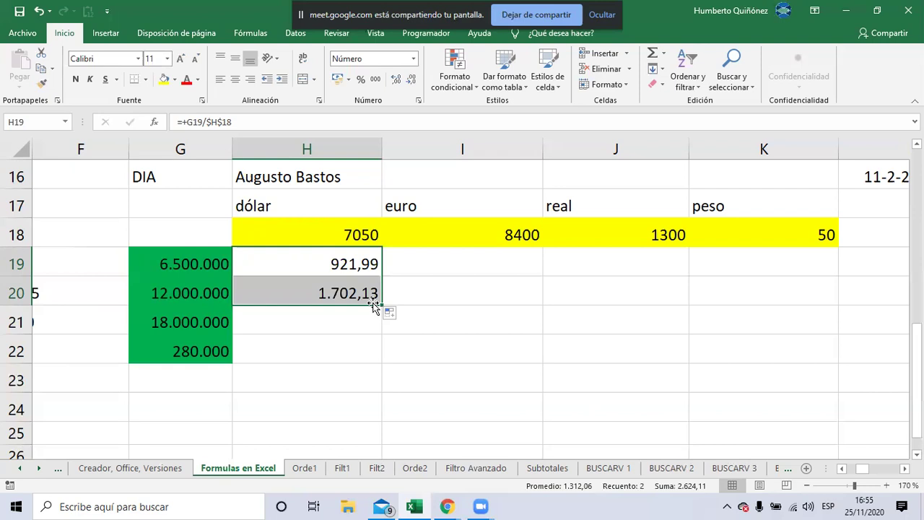
{"action": "left_click", "coordinate": [374, 304]}
{"action": "double_click", "coordinate": [374, 303]}
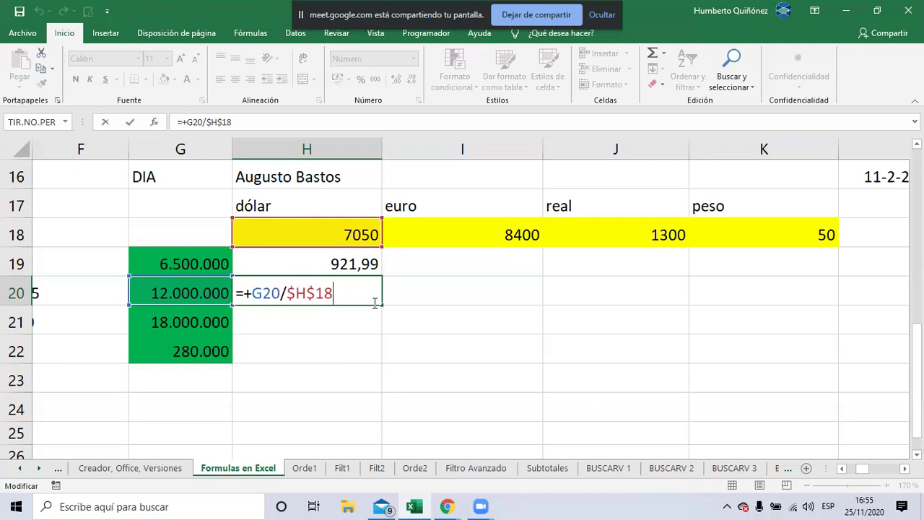
{"action": "key", "text": "Return"}
{"action": "key", "text": "Up"}
{"action": "key", "text": "Up"}
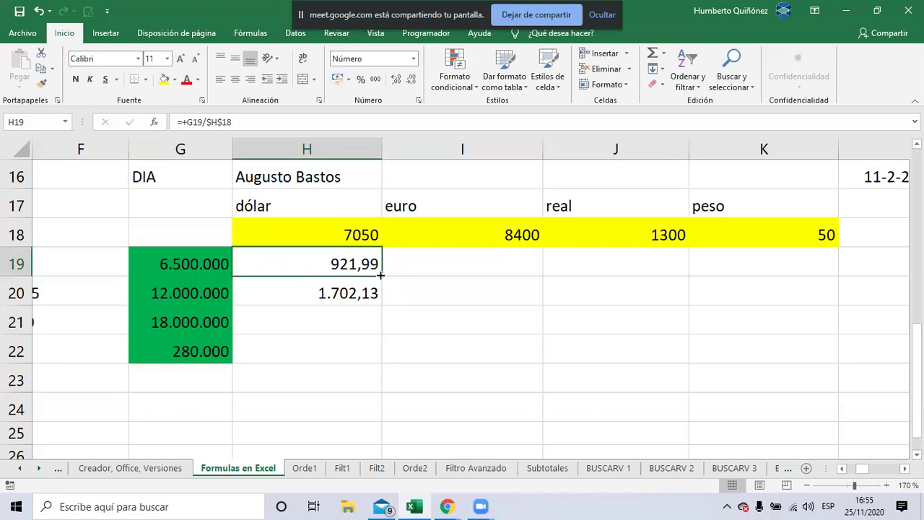
{"action": "left_click_drag", "start_coordinate": [381, 275], "coordinate": [489, 268]}
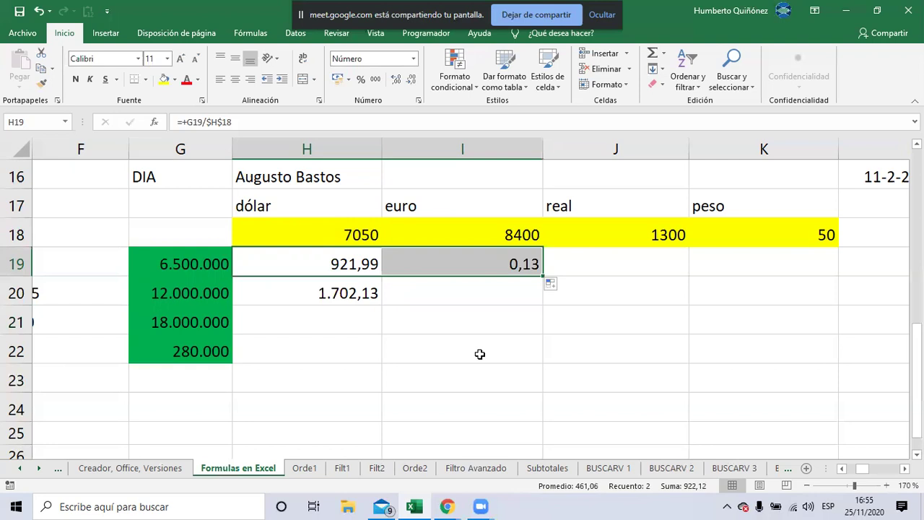
{"action": "key", "text": "Right"}
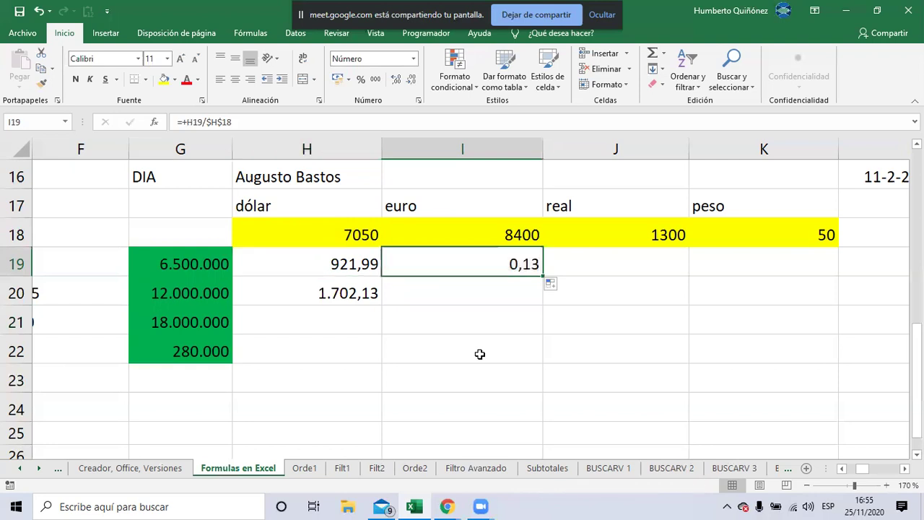
{"action": "key", "text": "F2"}
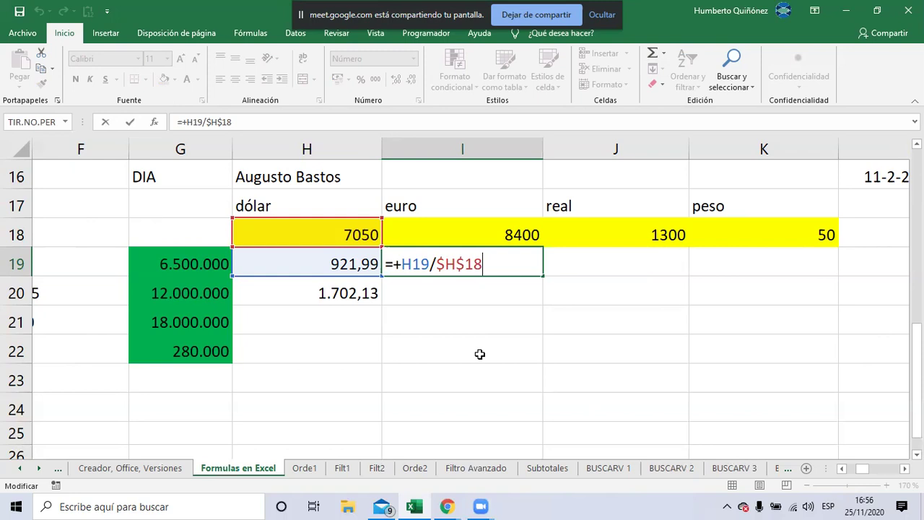
{"action": "key", "text": "ctrl+Return"}
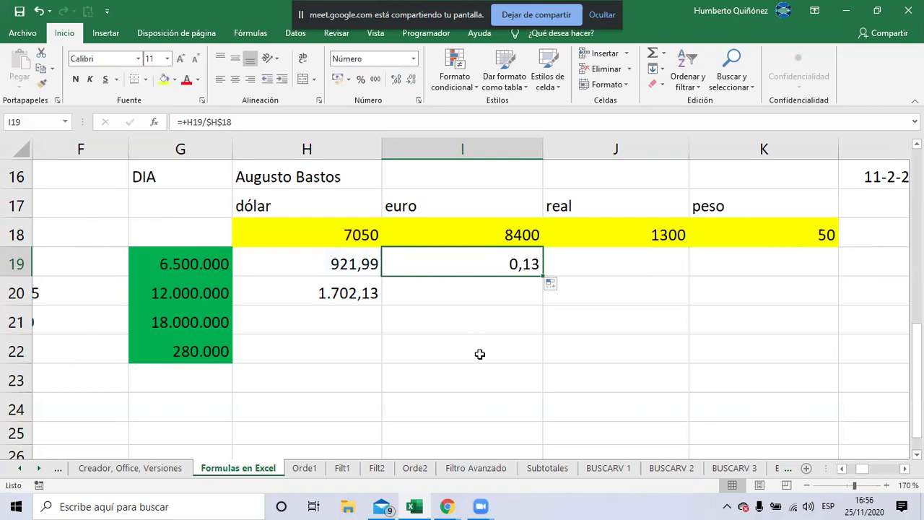
{"action": "key", "text": "ctrl+z"}
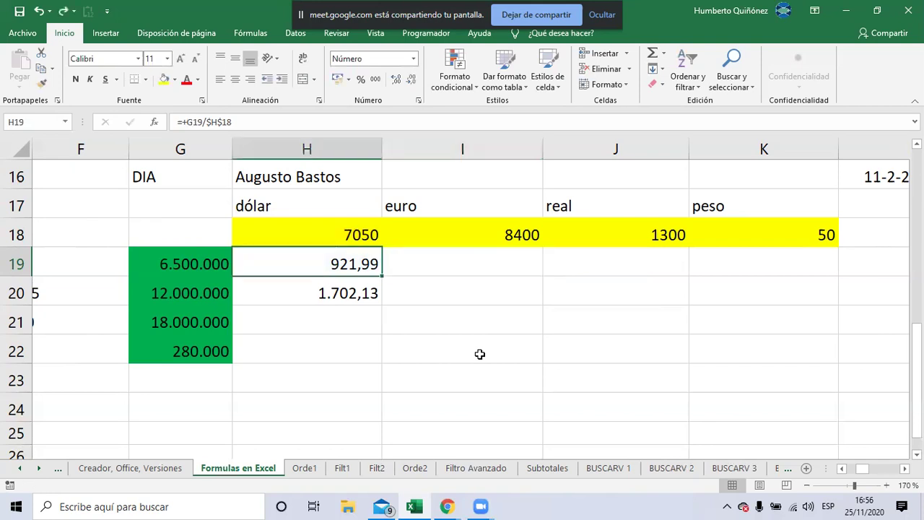
{"action": "key", "text": "Down"}
Undo the fill into H20 and reopen H19's formula for editing
{"action": "key", "text": "ctrl+z"}
{"action": "key", "text": "F2"}
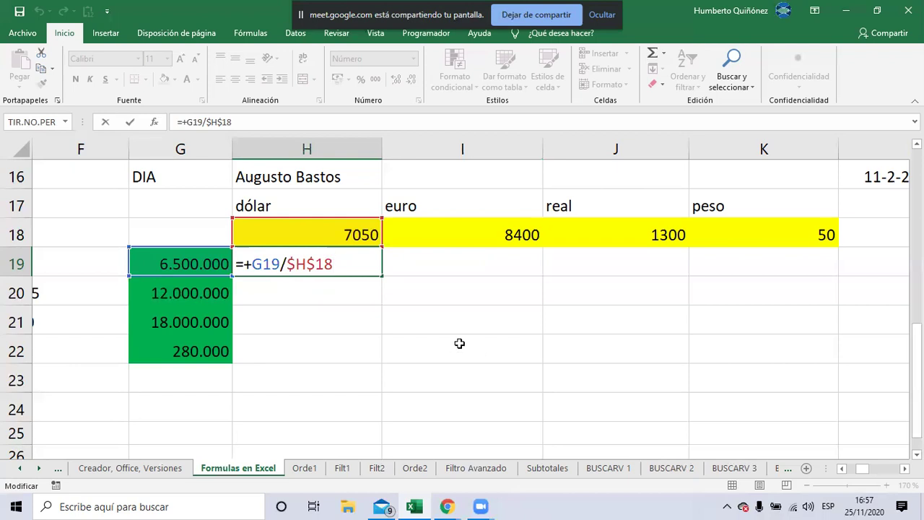
Rewrite H19's formula as =+$G19/H$18, locking column G and row 18
{"action": "left_click", "coordinate": [296, 264]}
{"action": "key", "text": "BackSpace"}
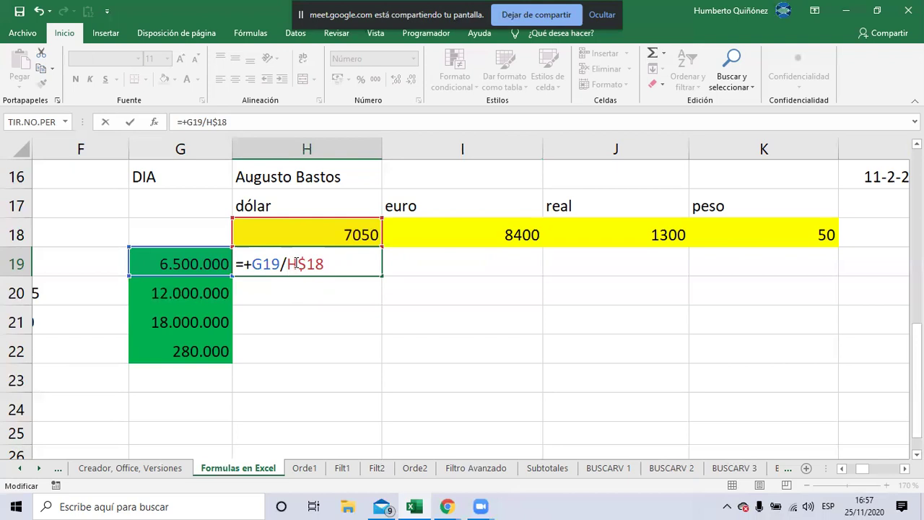
{"action": "left_click", "coordinate": [251, 264]}
{"action": "type", "text": "$"}
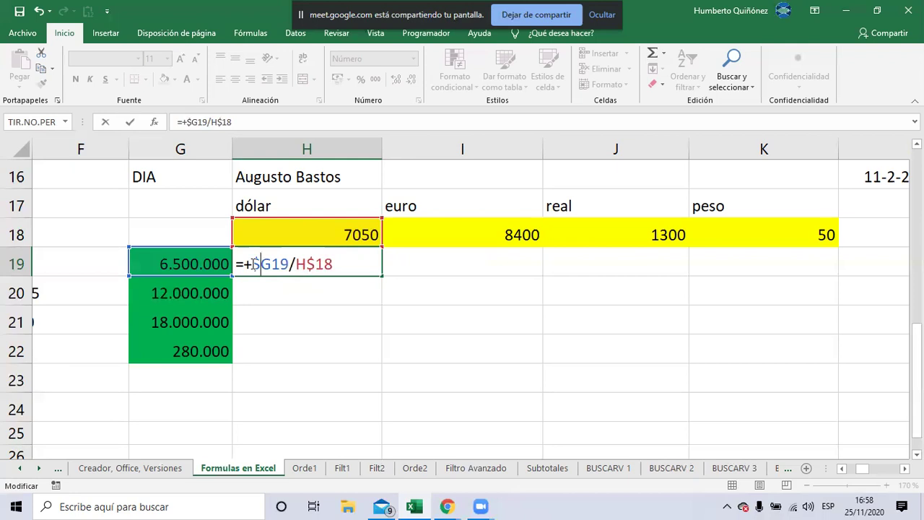
{"action": "key", "text": "Return"}
{"action": "key", "text": "Return"}
{"action": "key", "text": "Return"}
{"action": "key", "text": "Return"}
{"action": "key", "text": "Return"}
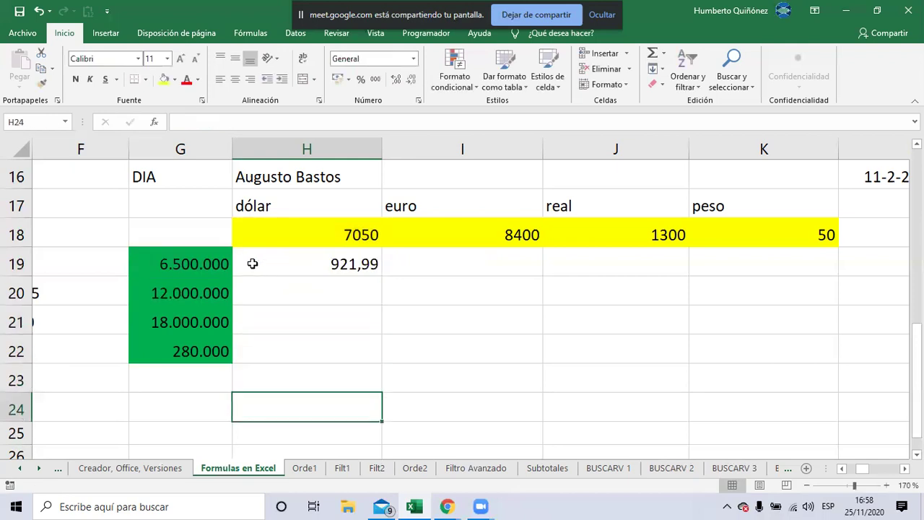
Fill G24:J24 with Relativa, Sin $$, A and 1
{"action": "key", "text": "Left"}
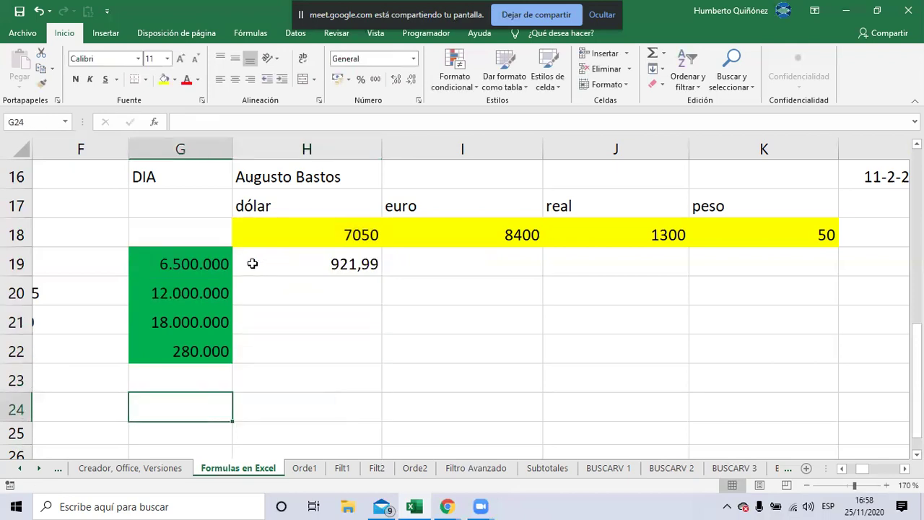
{"action": "type", "text": "Relativa"}
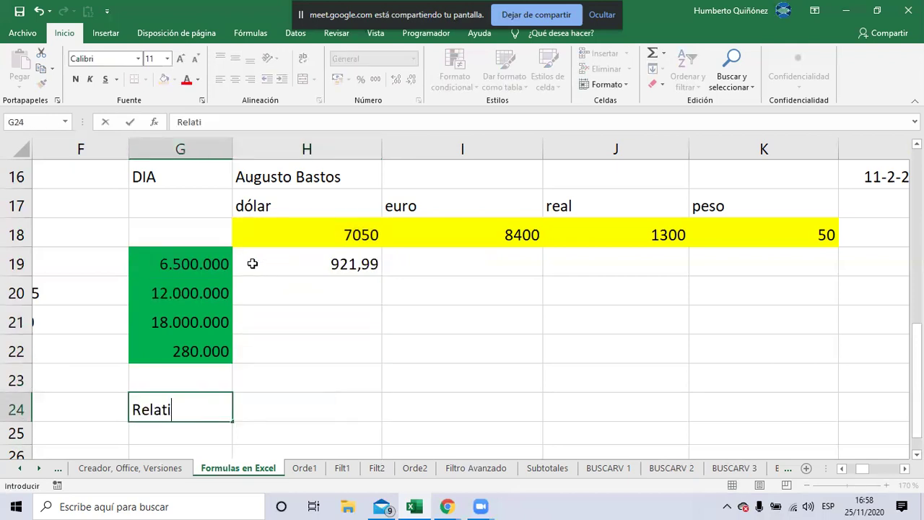
{"action": "key", "text": "Return"}
{"action": "key", "text": "Up"}
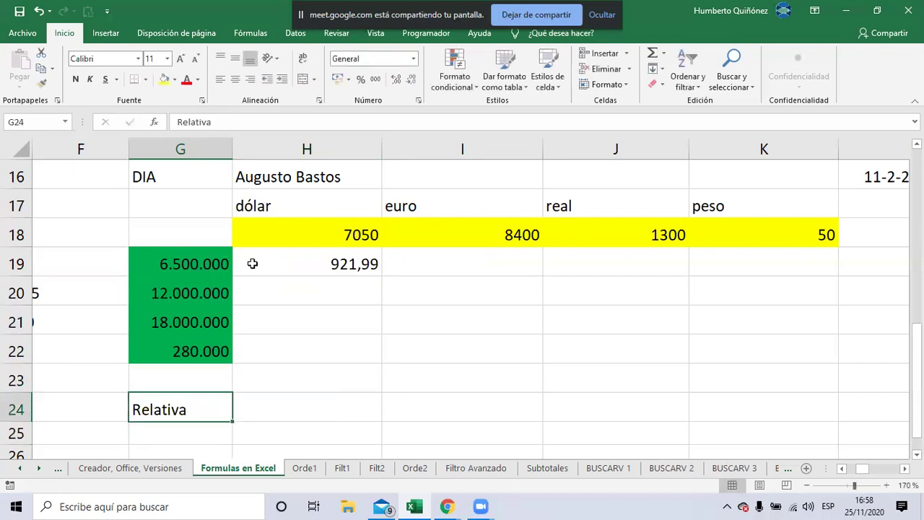
{"action": "key", "text": "Right"}
{"action": "type", "text": "Sin $$"}
{"action": "key", "text": "Return"}
{"action": "key", "text": "Up"}
{"action": "key", "text": "Right"}
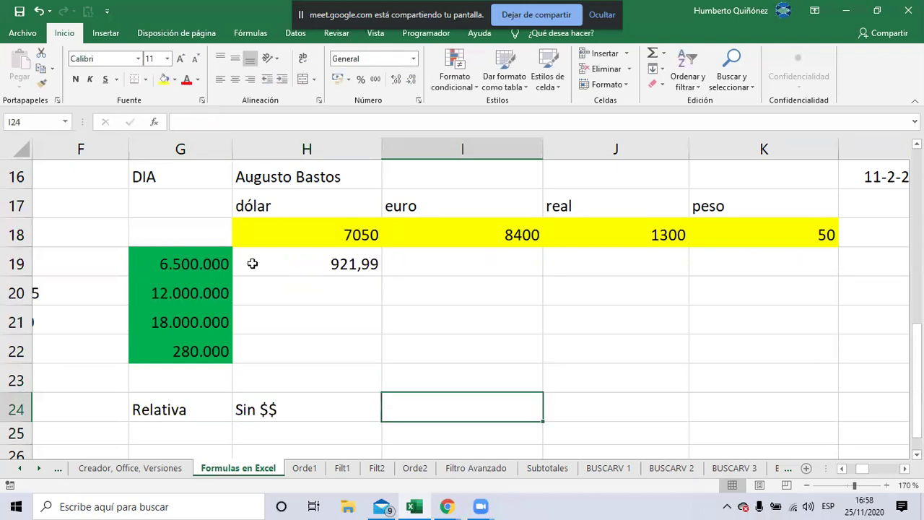
{"action": "type", "text": "A"}
{"action": "key", "text": "Right"}
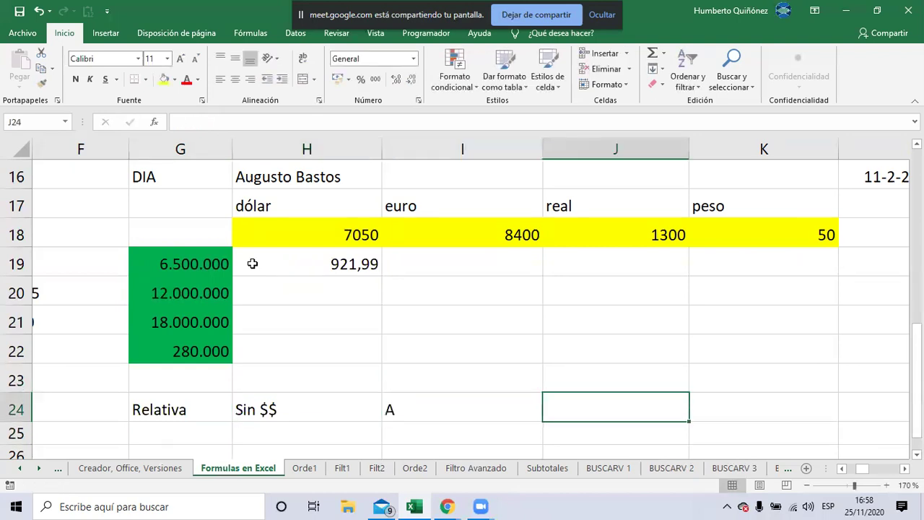
{"action": "type", "text": "1"}
{"action": "key", "text": "Return"}
Fill G25:J25 with Absoluta, Con $$, $A and $1
{"action": "key", "text": "Left"}
{"action": "key", "text": "Left"}
{"action": "key", "text": "Left"}
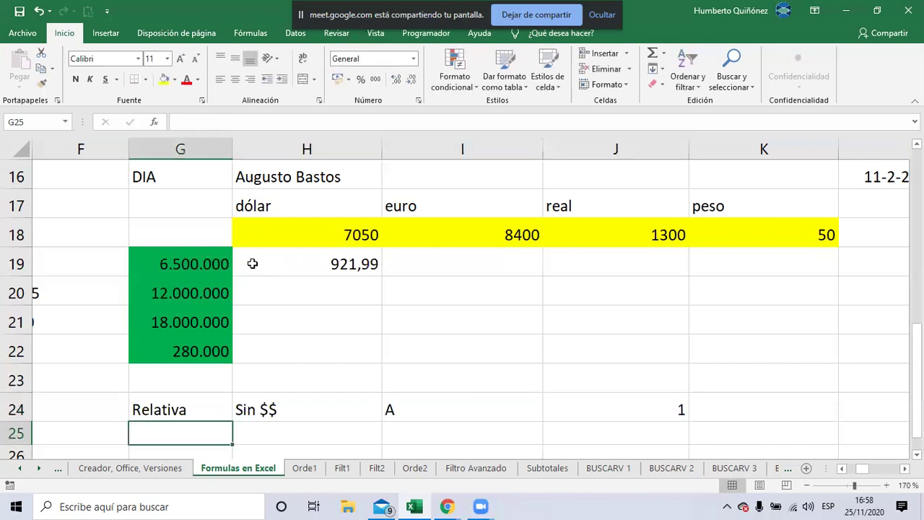
{"action": "type", "text": "Absol"}
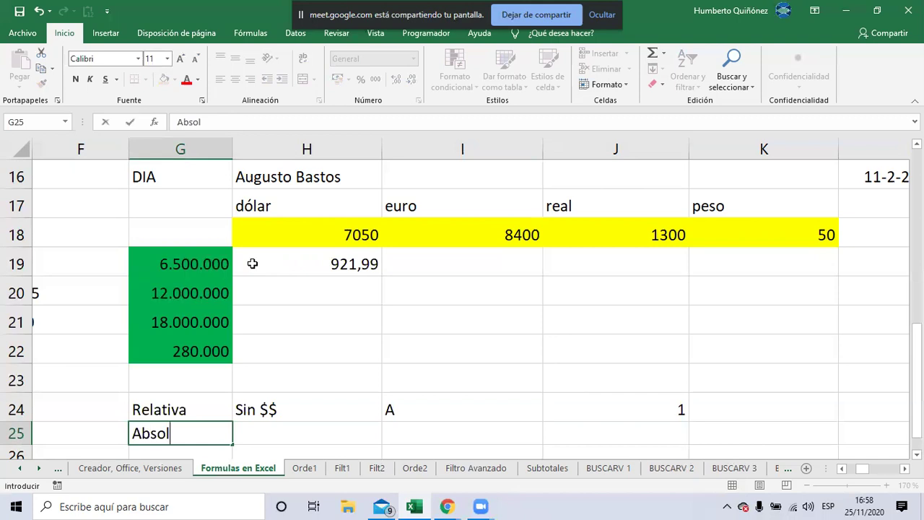
{"action": "type", "text": "uta"}
{"action": "key", "text": "Tab"}
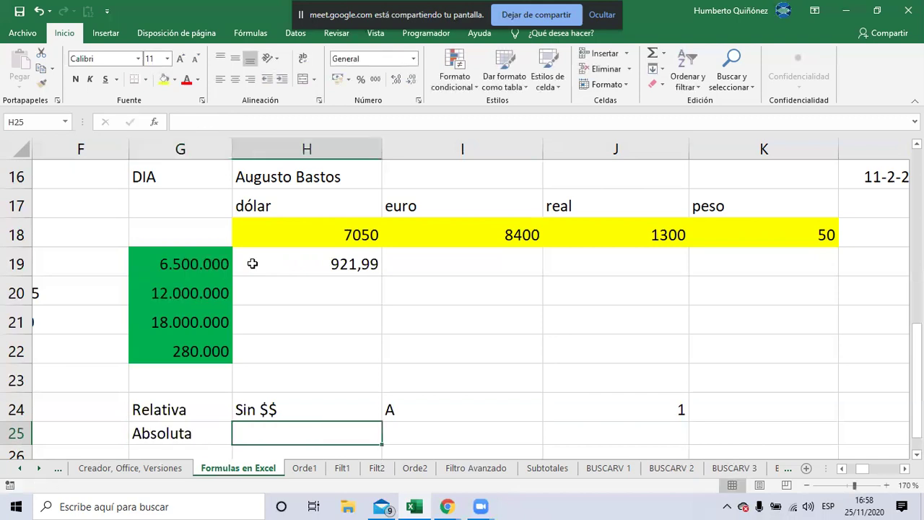
{"action": "type", "text": "Con $$"}
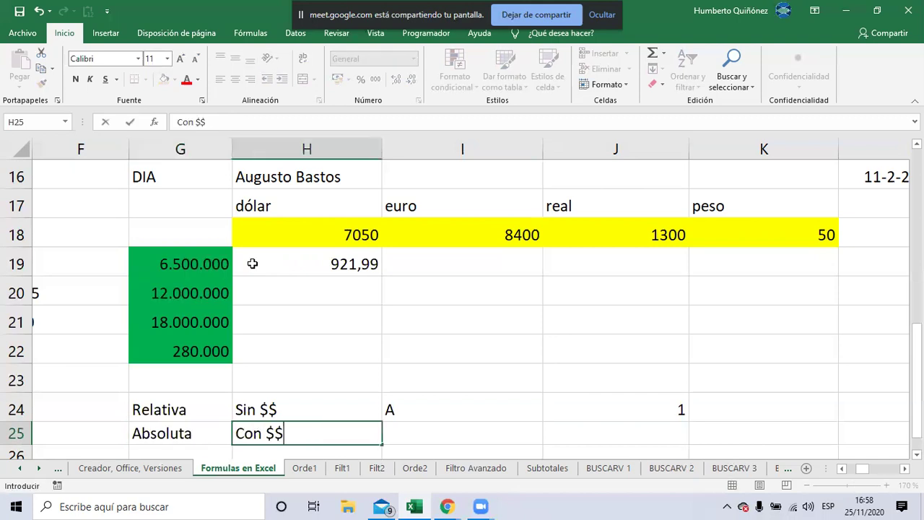
{"action": "key", "text": "Tab"}
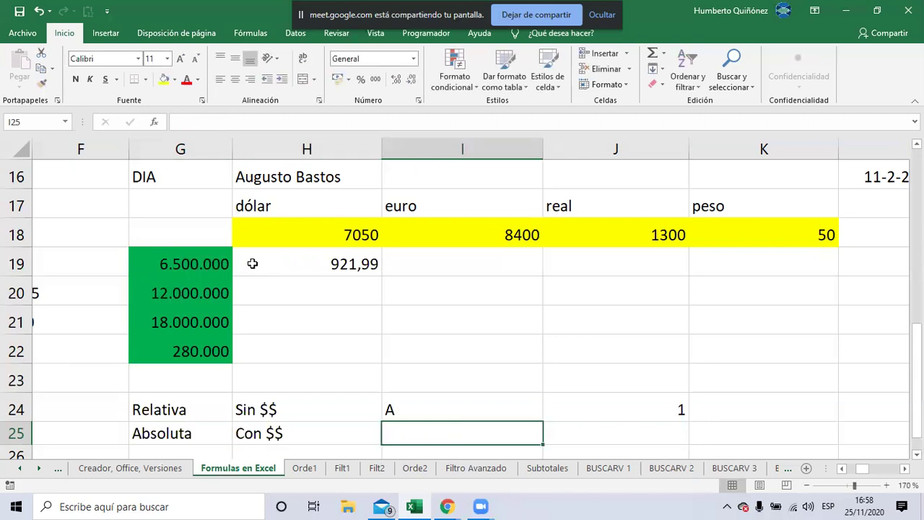
{"action": "type", "text": "$A"}
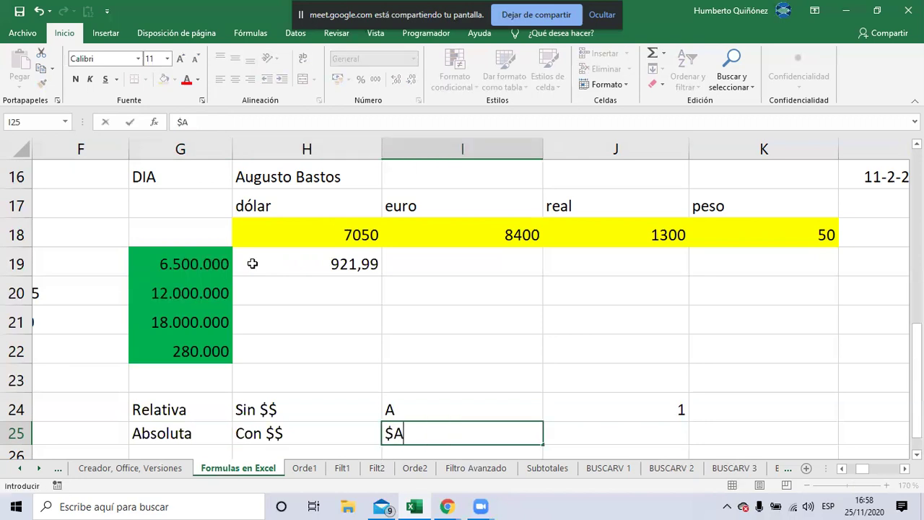
{"action": "key", "text": "Return"}
{"action": "key", "text": "Up"}
{"action": "key", "text": "Right"}
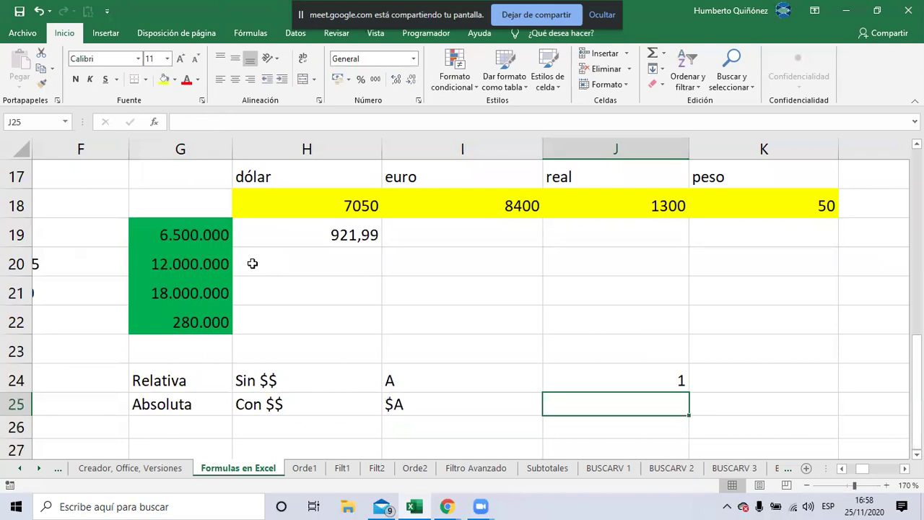
{"action": "type", "text": "$"}
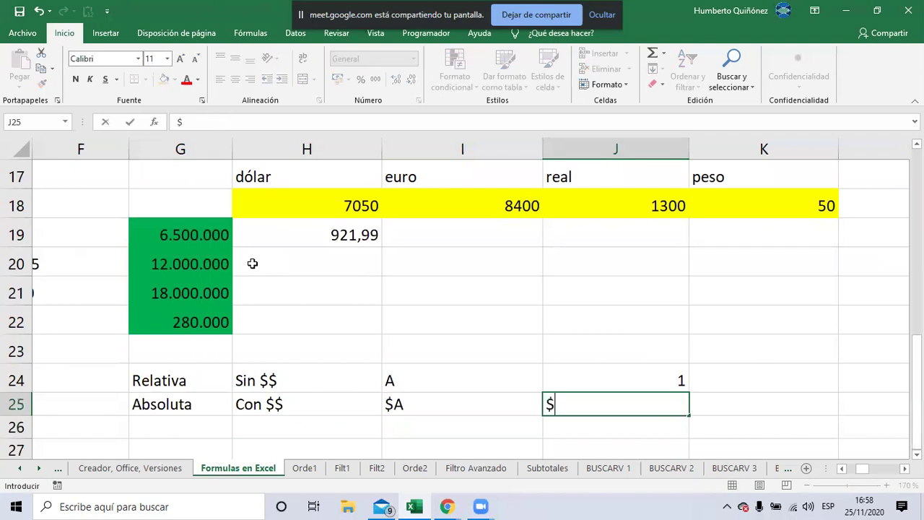
{"action": "type", "text": "1"}
{"action": "key", "text": "Return"}
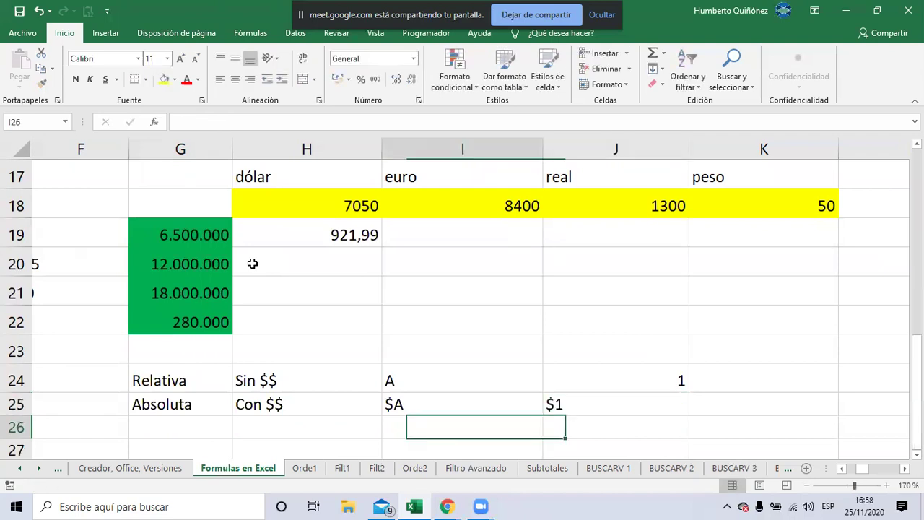
{"action": "key", "text": "Left"}
{"action": "key", "text": "Left"}
Enter the label Mixta in G26 and G27 of the notes table
{"action": "type", "text": "M"}
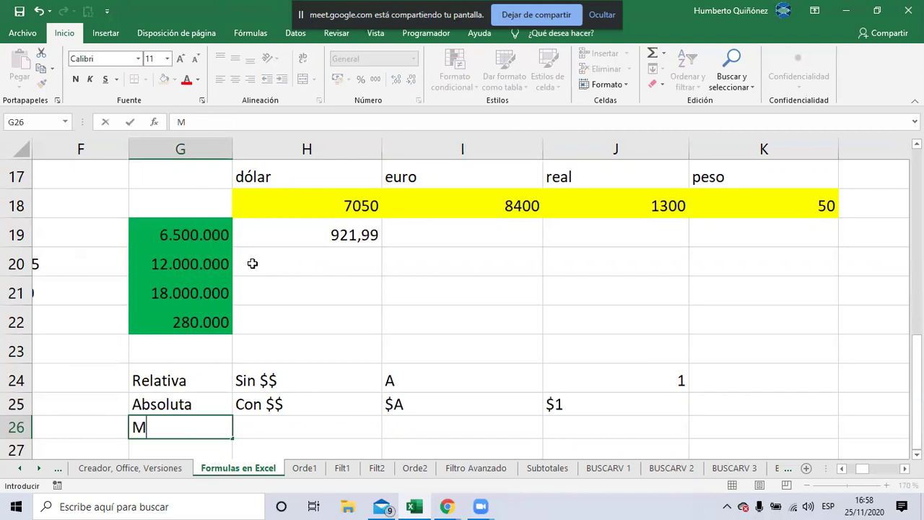
{"action": "type", "text": "ixta"}
{"action": "key", "text": "Return"}
{"action": "type", "text": "Mi"}
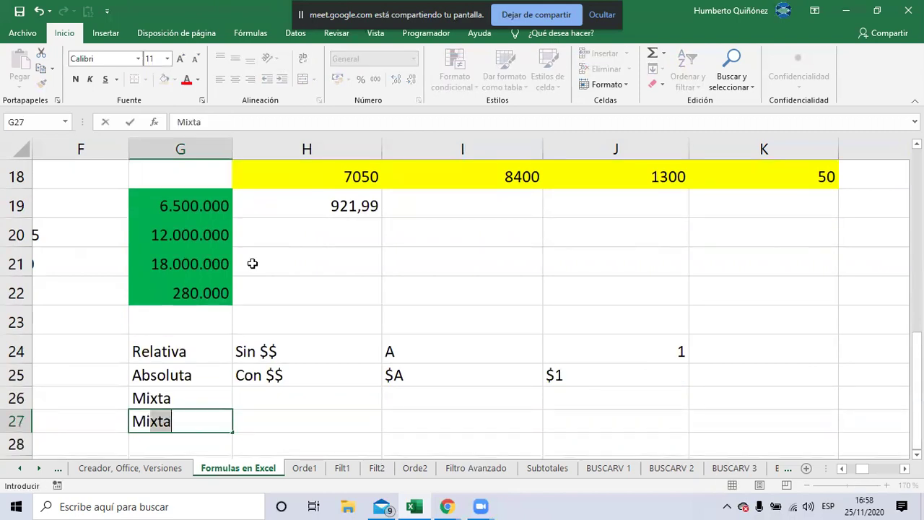
{"action": "type", "text": "xta"}
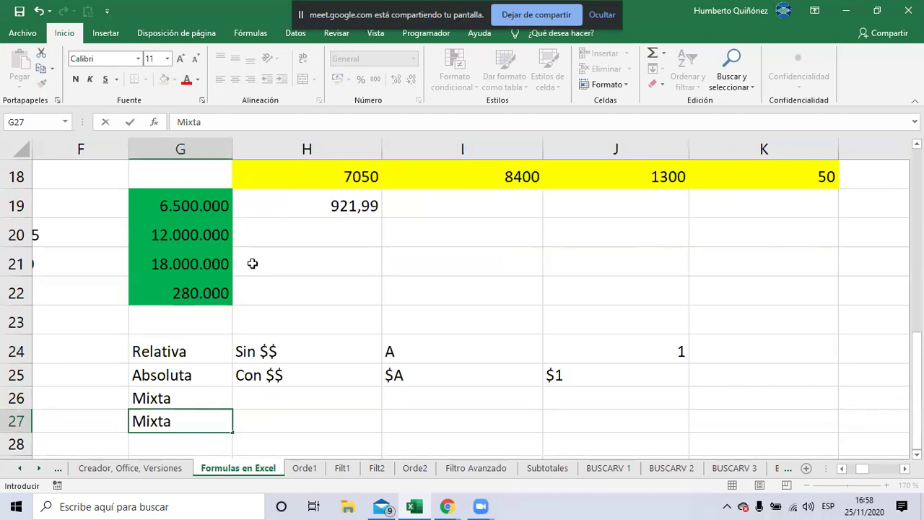
{"action": "key", "text": "Up"}
{"action": "key", "text": "Up"}
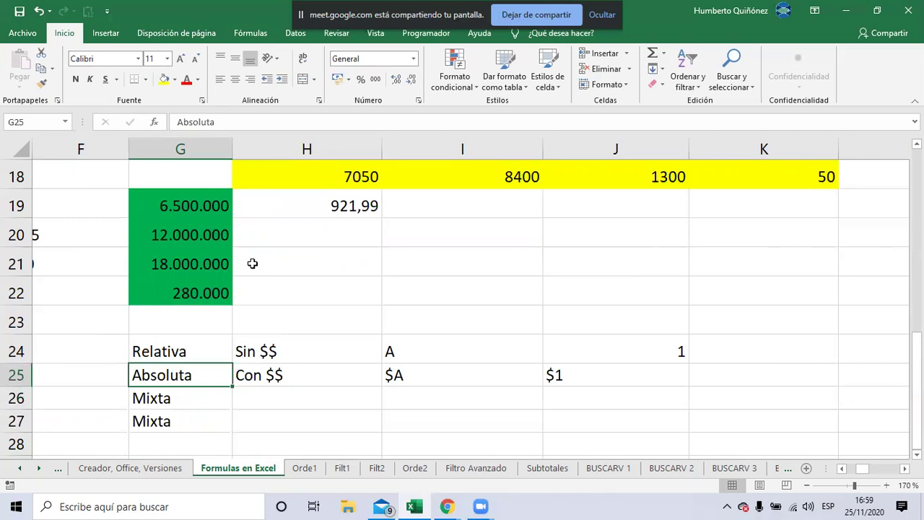
{"action": "key", "text": "Down"}
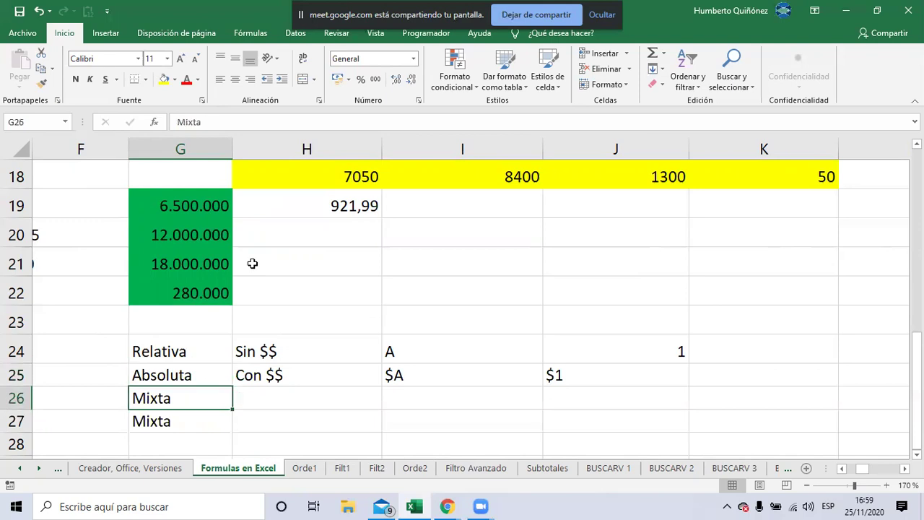
Describe H26 as 'Una $ delante de la fila' and H27 as 'Una $ delante de la columna'
{"action": "key", "text": "Right"}
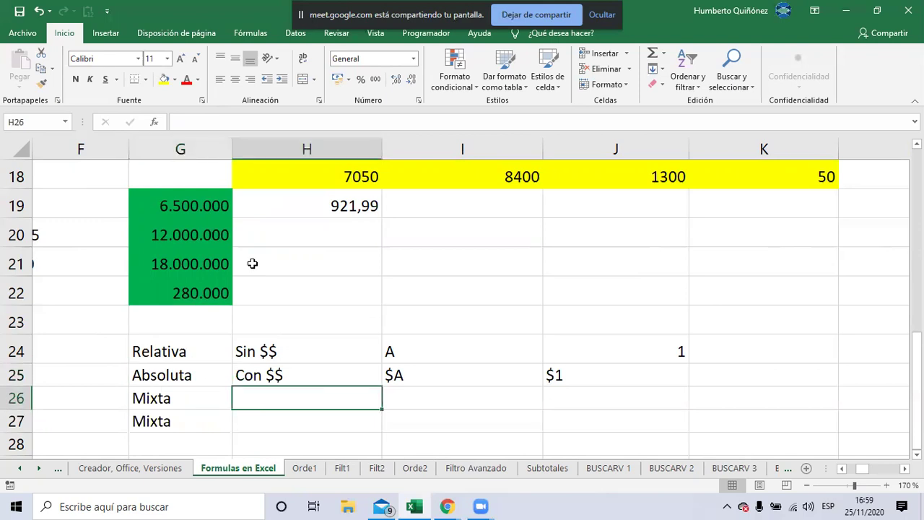
{"action": "type", "text": "Una"}
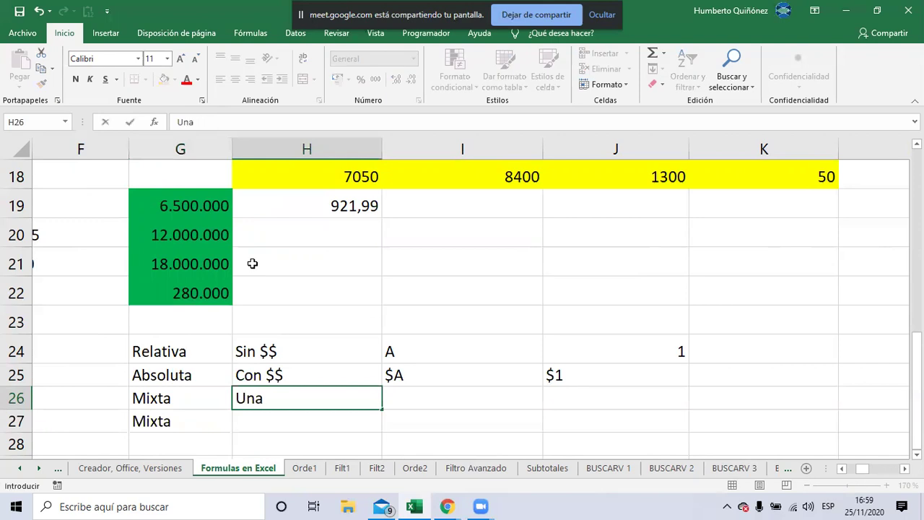
{"action": "type", "text": " $ delante del"}
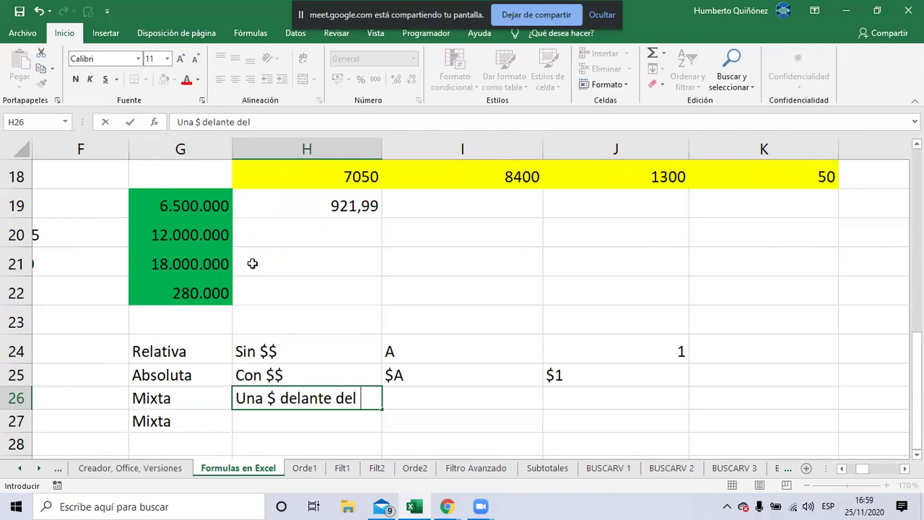
{"action": "key", "text": "BackSpace"}
{"action": "type", "text": "la fila"}
{"action": "key", "text": "Return"}
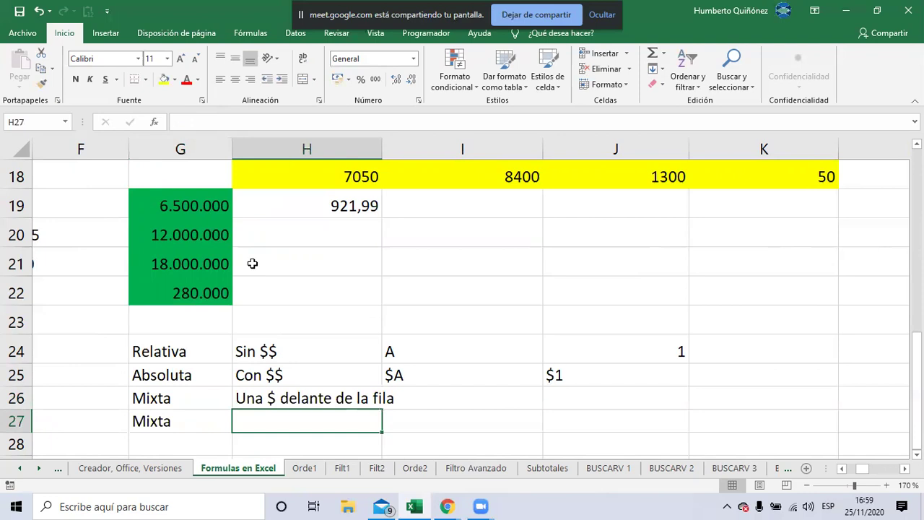
{"action": "type", "text": "Una $ "}
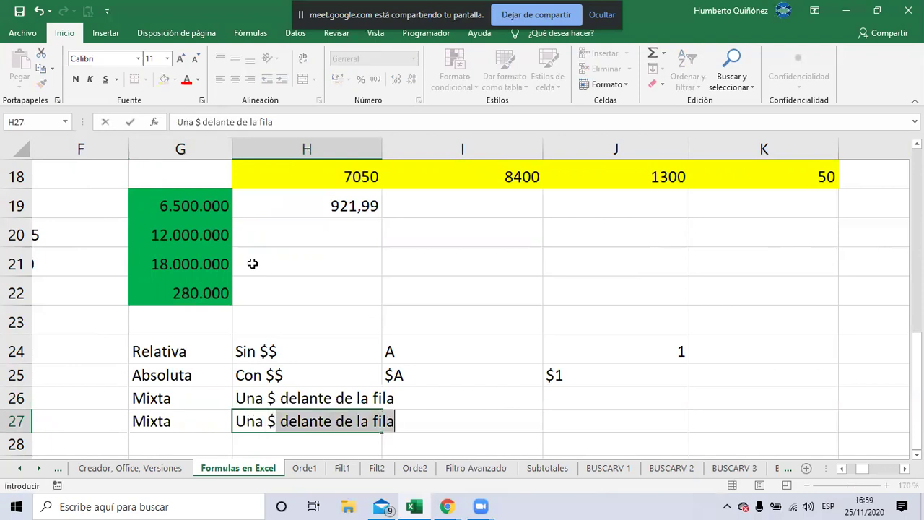
{"action": "type", "text": "delante "}
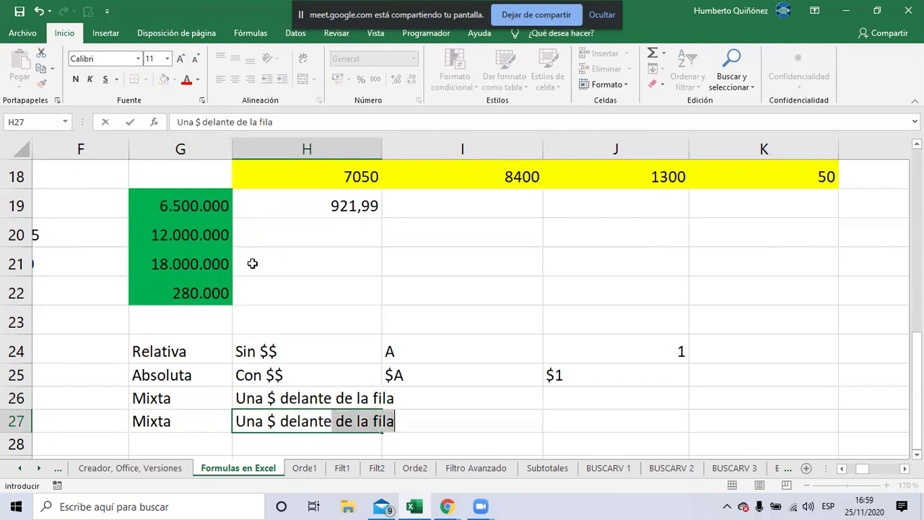
{"action": "type", "text": "de la columna"}
{"action": "key", "text": "ctrl+Return"}
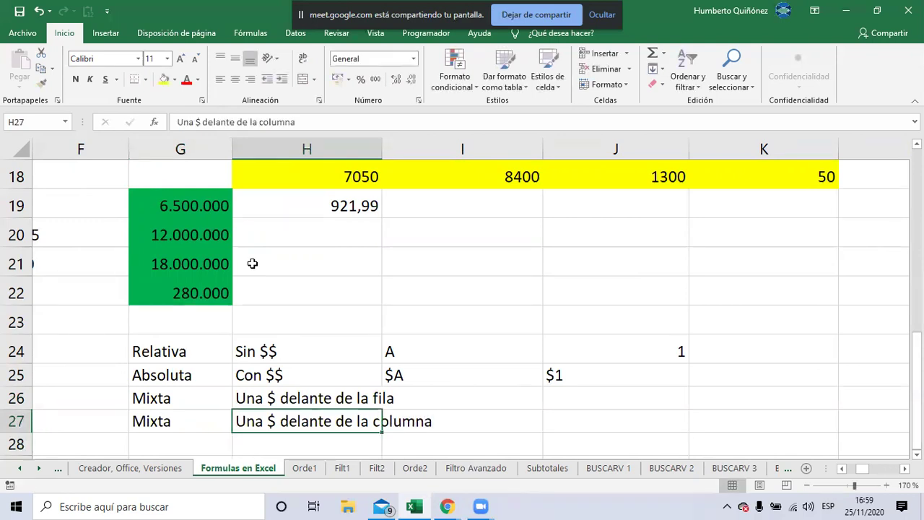
{"action": "key", "text": "Up"}
{"action": "key", "text": "Right"}
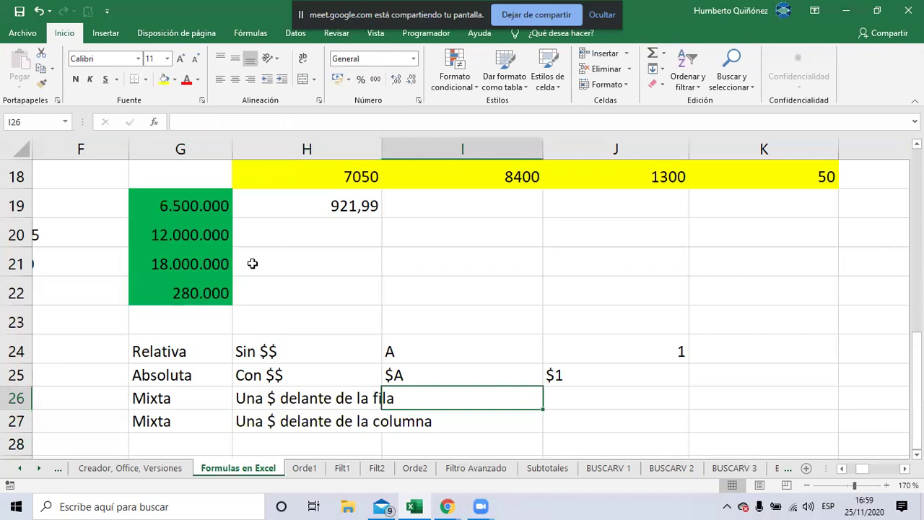
Fill the Mixta examples: A and $1 in I26:J26, $A and 1 in I27:J27
{"action": "type", "text": "A"}
{"action": "key", "text": "Right"}
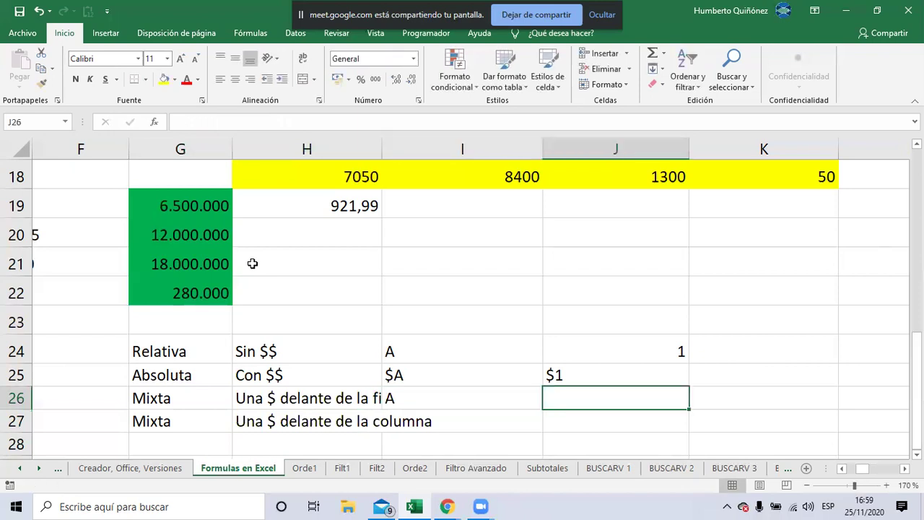
{"action": "type", "text": "$1"}
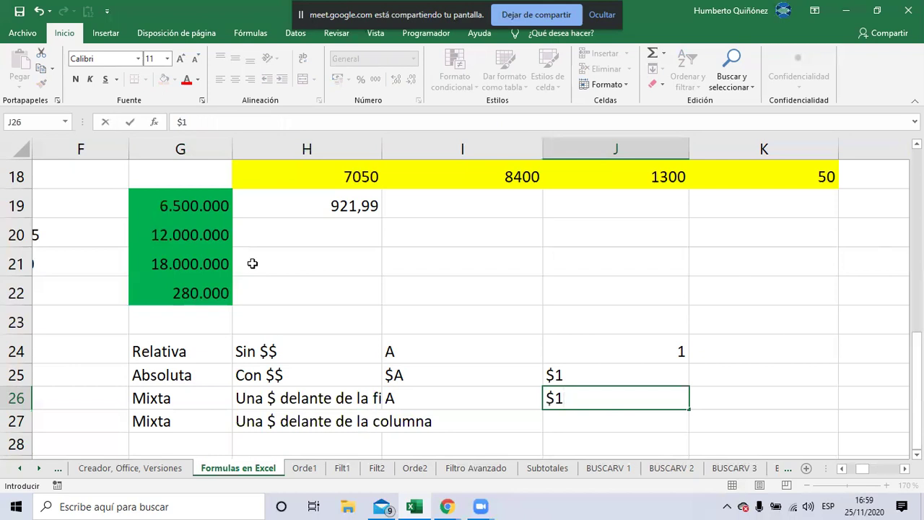
{"action": "key", "text": "Return"}
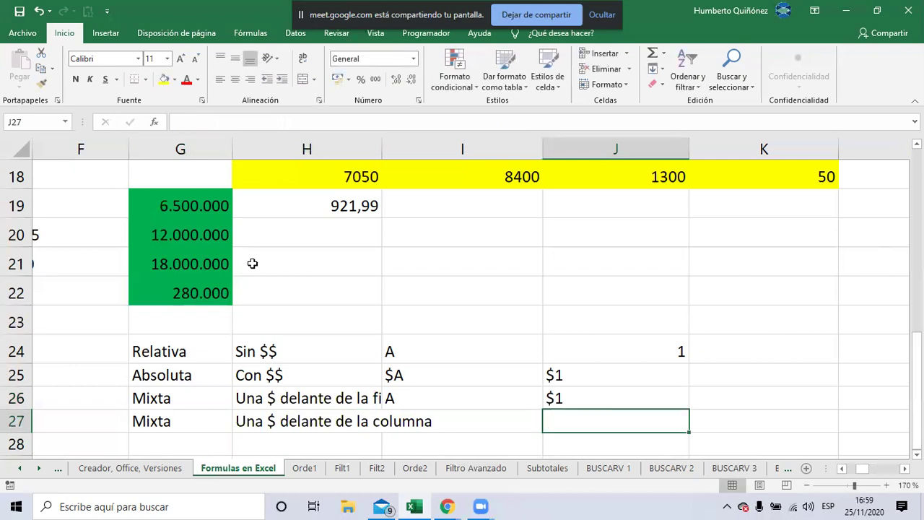
{"action": "key", "text": "Left"}
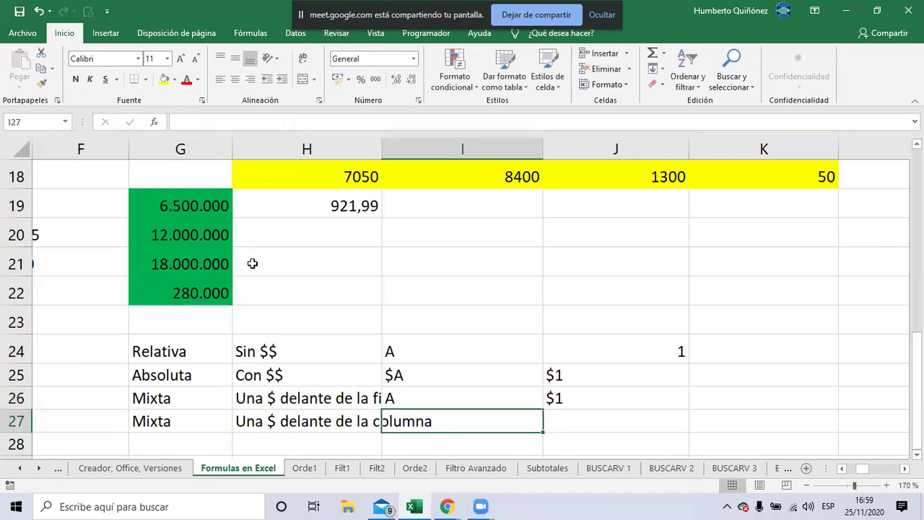
{"action": "type", "text": "$A"}
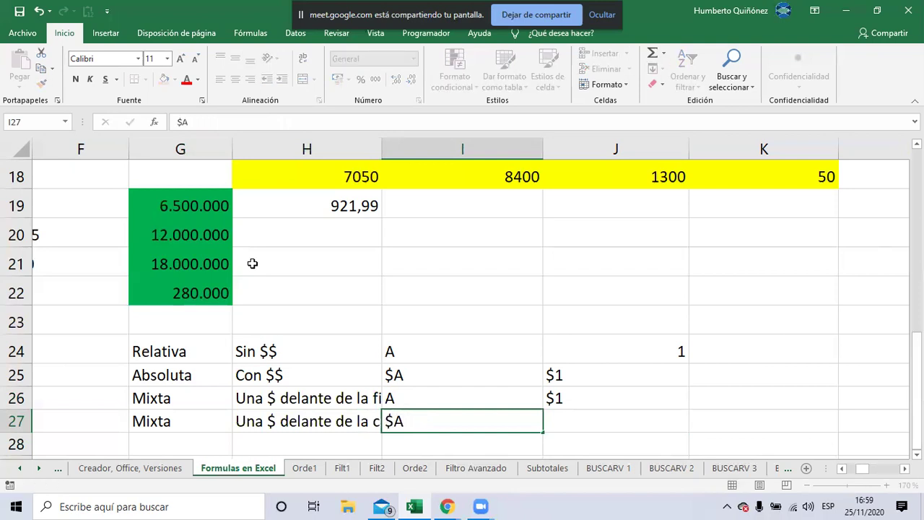
{"action": "key", "text": "Right"}
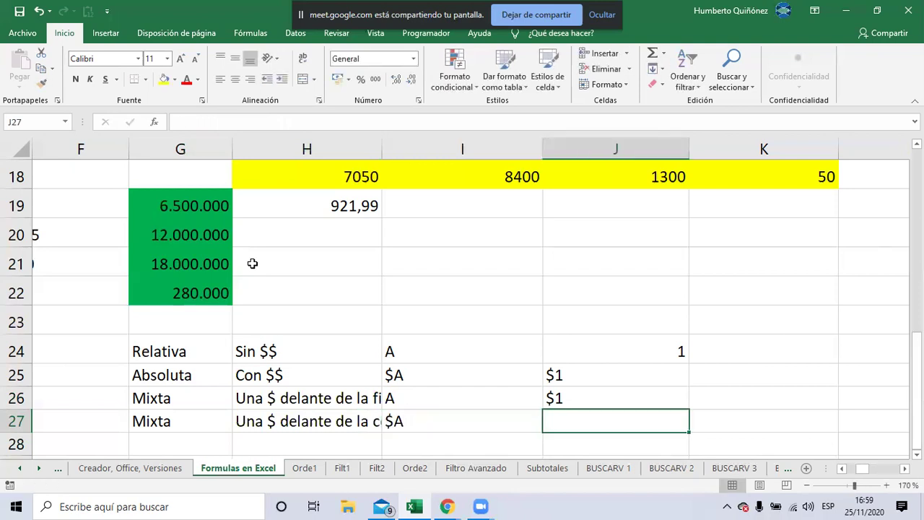
{"action": "type", "text": "1"}
{"action": "key", "text": "ctrl+Return"}
{"action": "key", "text": "Left"}
{"action": "key", "text": "Left"}
{"action": "key", "text": "Left"}
{"action": "key", "text": "Up"}
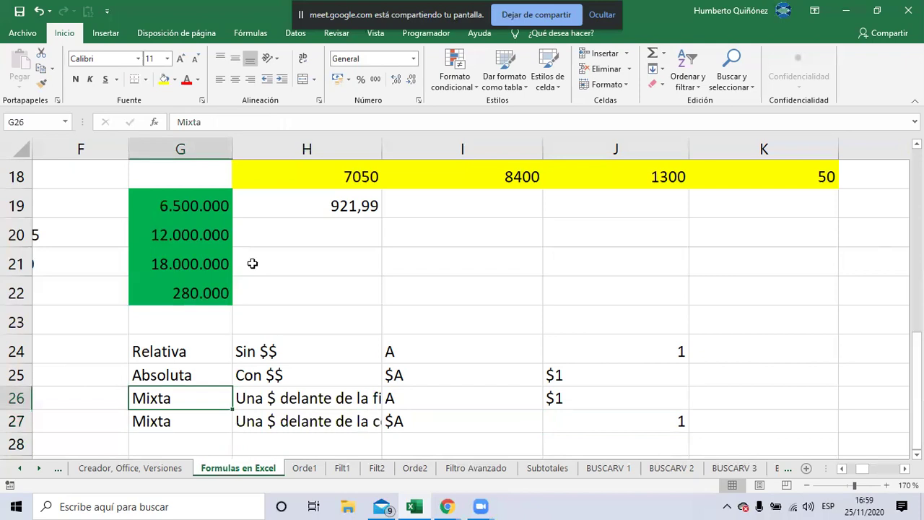
Extend the labels to 'Mixta Fila' in G26 and 'Mixta Columna' in G27
{"action": "key", "text": "F2"}
{"action": "type", "text": "Fi"}
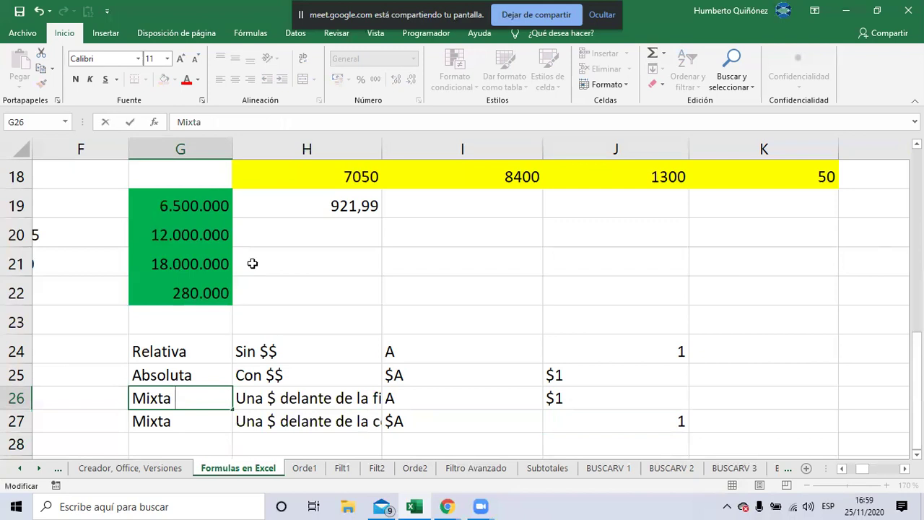
{"action": "type", "text": "la"}
{"action": "key", "text": "Return"}
{"action": "key", "text": "F2"}
{"action": "type", "text": "Colu"}
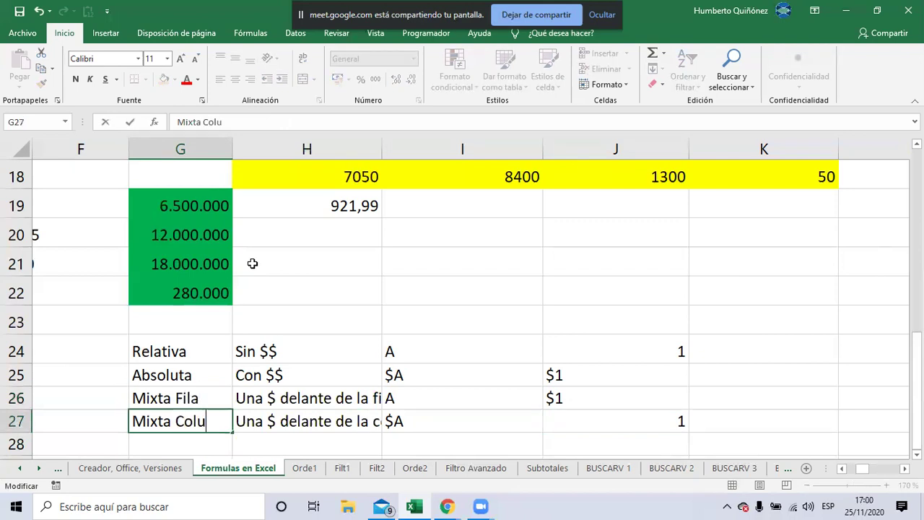
{"action": "type", "text": "mna"}
{"action": "key", "text": "Return"}
Put H19's formula =+$G19/H$18 back into edit mode
{"action": "key", "text": "Up"}
{"action": "key", "text": "Up"}
{"action": "key", "text": "Up"}
{"action": "key", "text": "Up"}
{"action": "key", "text": "Up"}
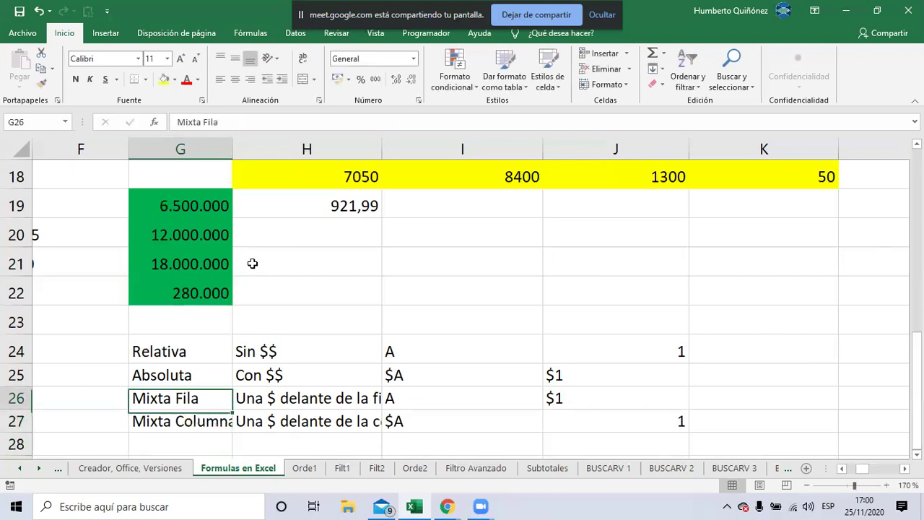
{"action": "key", "text": "Up"}
{"action": "key", "text": "Up"}
{"action": "key", "text": "Up"}
{"action": "key", "text": "Up"}
{"action": "key", "text": "Right"}
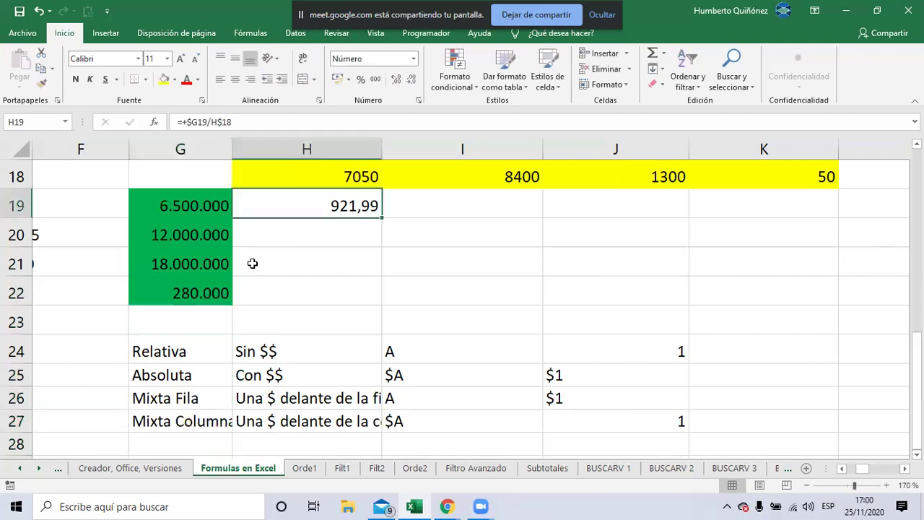
{"action": "key", "text": "F2"}
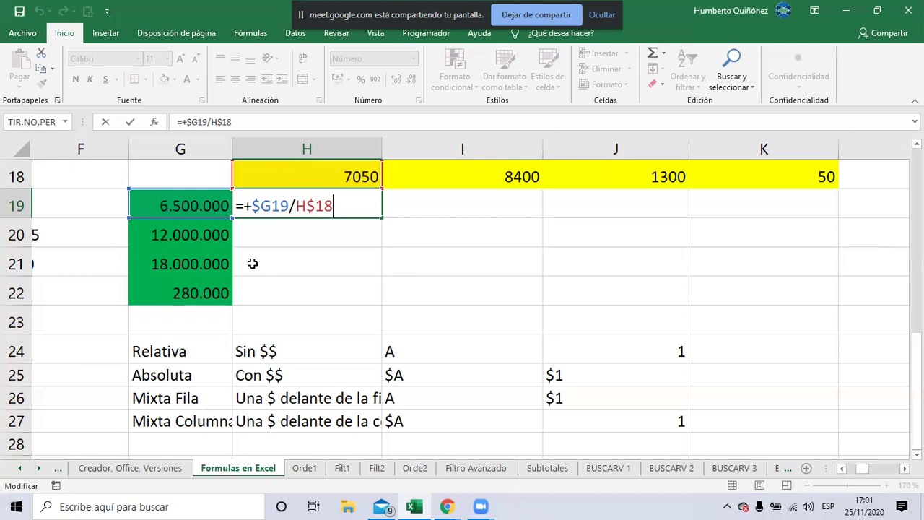
Commit =+$G19/H$18 in H19 so it shows 921,99, then reselect H19
{"action": "key", "text": "Return"}
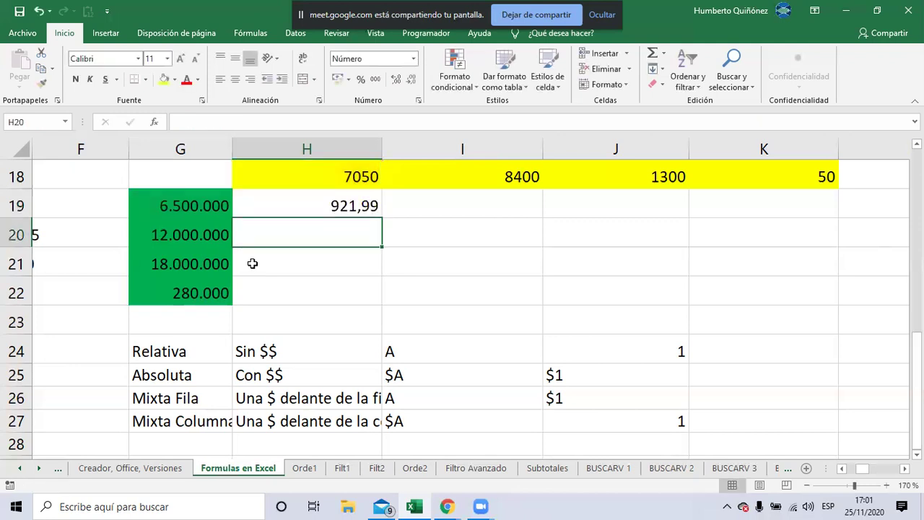
{"action": "key", "text": "Up"}
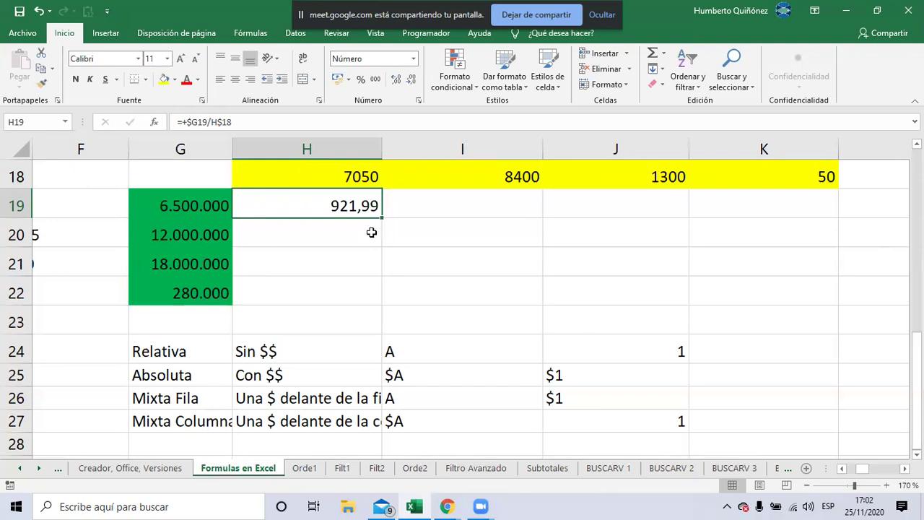
Fill the =+$G19/H$18 formula down to H22 and check each copy (1.702,13, 2.553,19, 39,72)
{"action": "left_click_drag", "start_coordinate": [382, 215], "coordinate": [374, 293]}
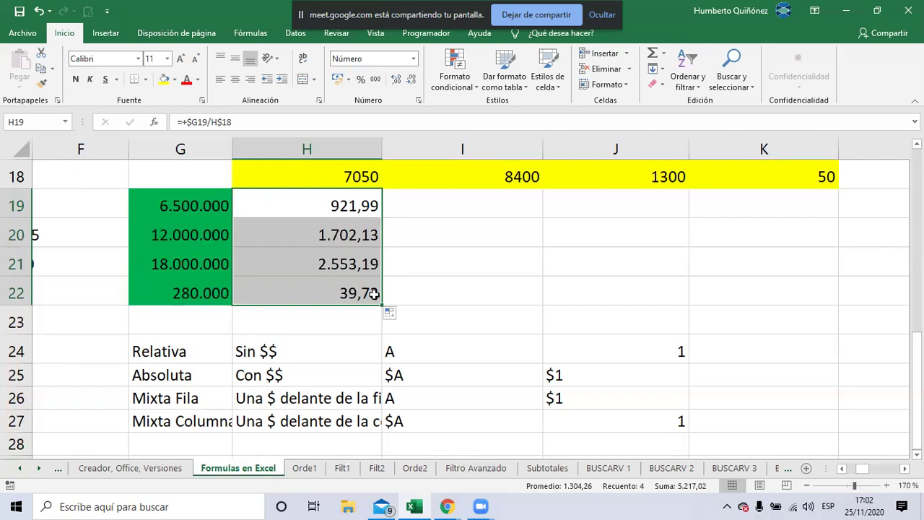
{"action": "key", "text": "F2"}
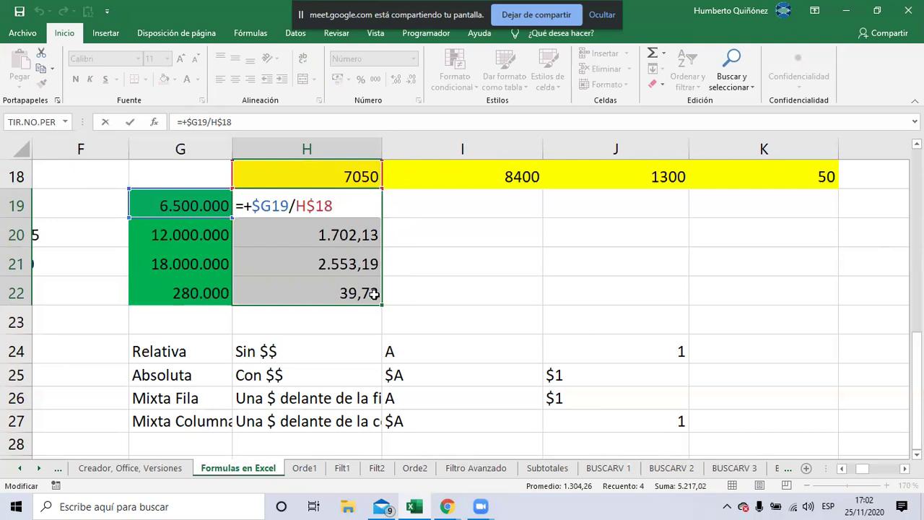
{"action": "key", "text": "Return"}
{"action": "key", "text": "F2"}
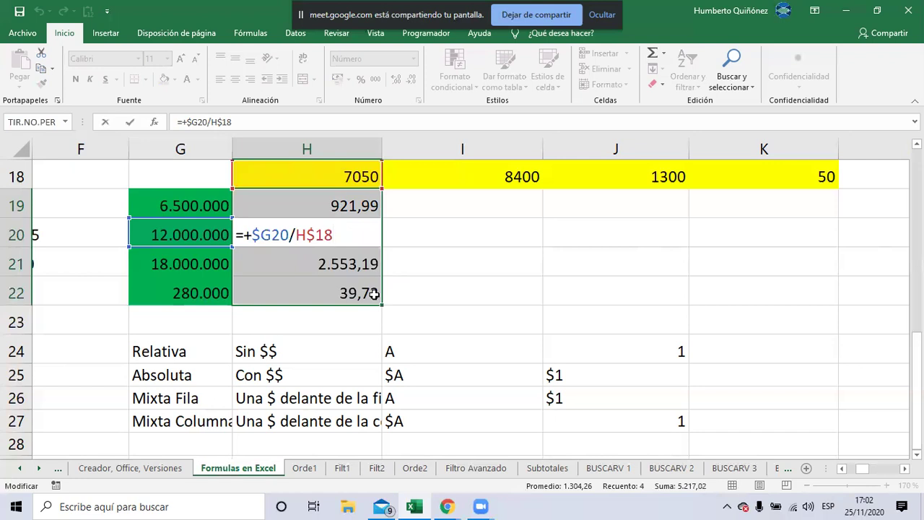
{"action": "key", "text": "Return"}
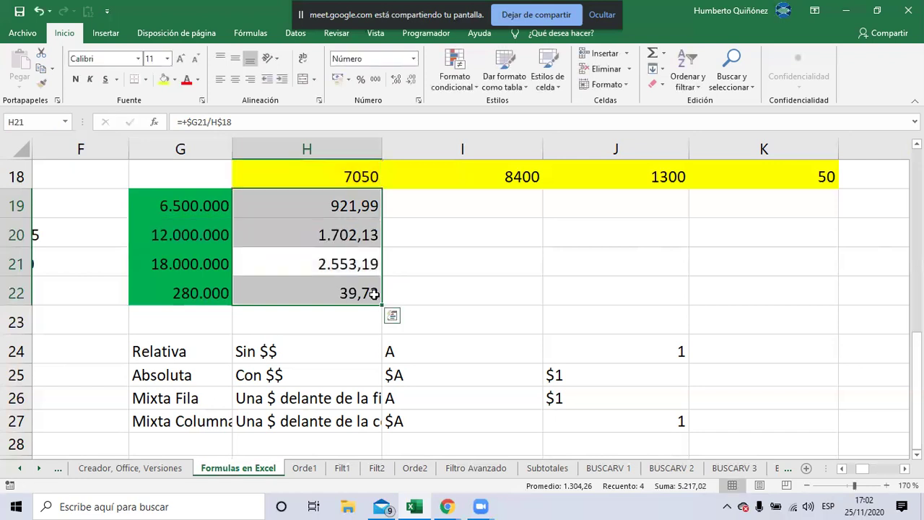
{"action": "key", "text": "F2"}
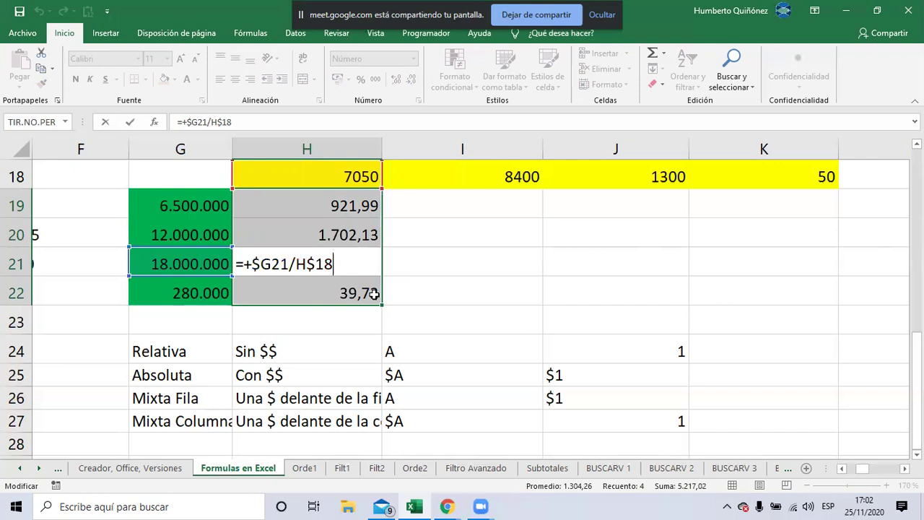
{"action": "key", "text": "Return"}
{"action": "key", "text": "F2"}
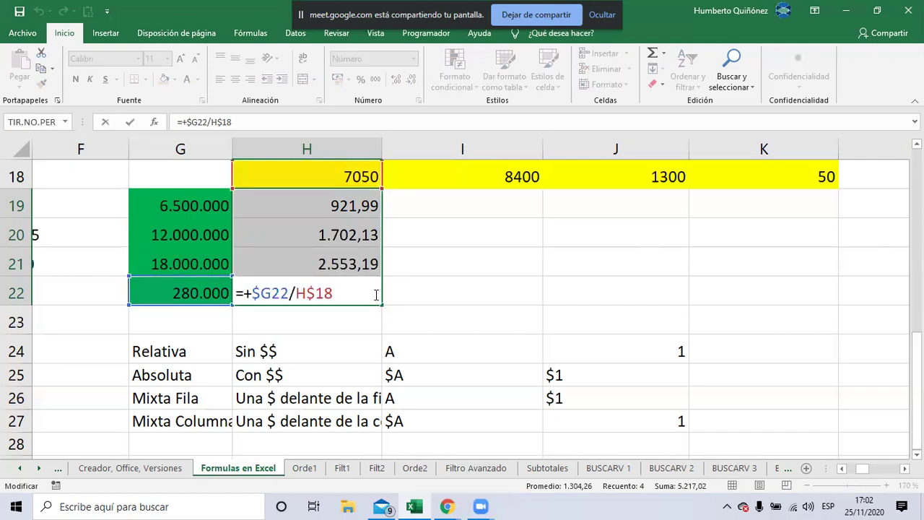
{"action": "key", "text": "ctrl+Return"}
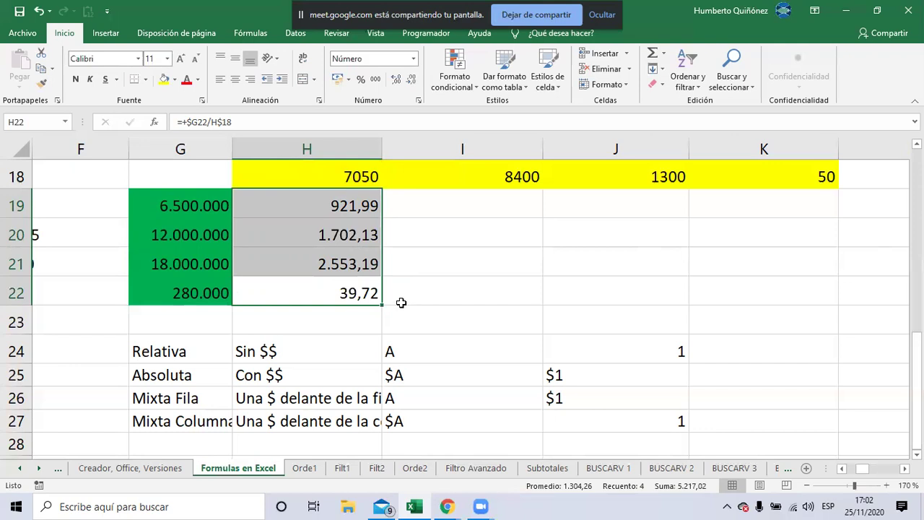
{"action": "mouse_move", "coordinate": [389, 305]}
{"action": "left_mouse_down"}
{"action": "mouse_move", "coordinate": [600, 279]}
{"action": "mouse_move", "coordinate": [823, 286]}
{"action": "mouse_move", "coordinate": [814, 287]}
{"action": "left_mouse_up"}
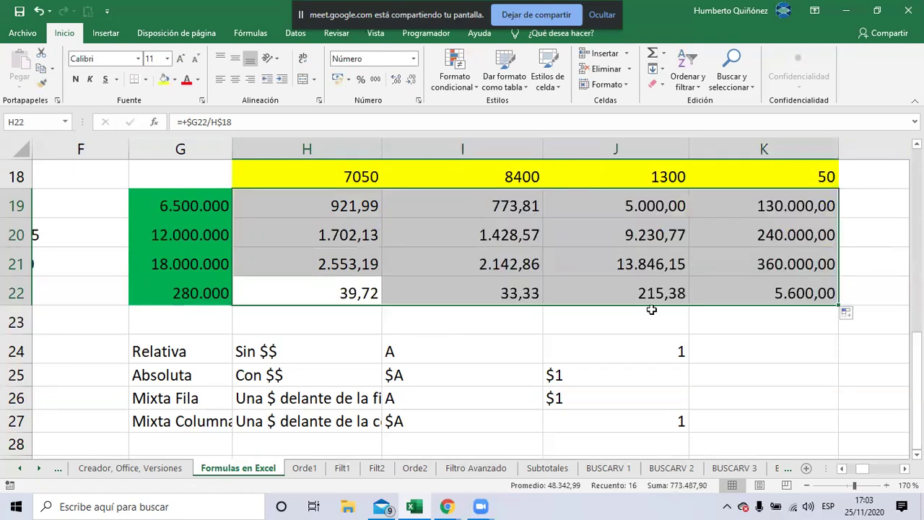
{"action": "left_click", "coordinate": [476, 205]}
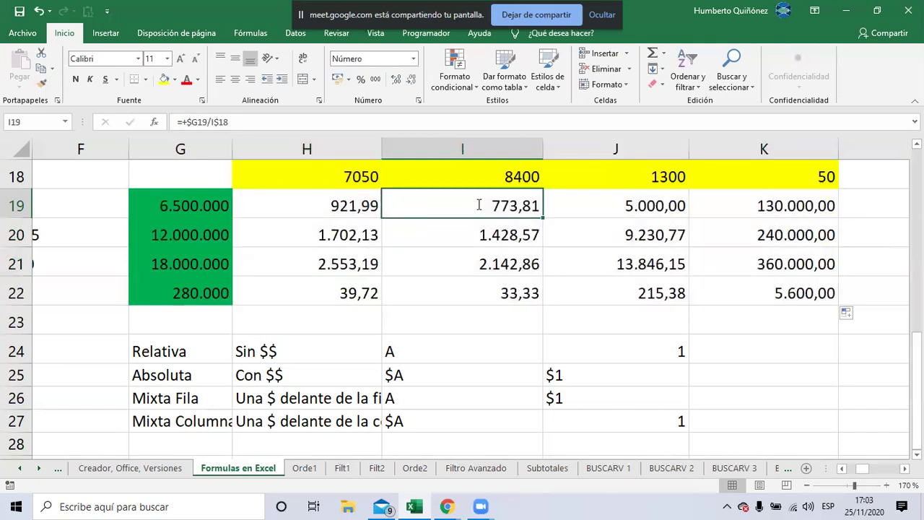
{"action": "double_click", "coordinate": [478, 205]}
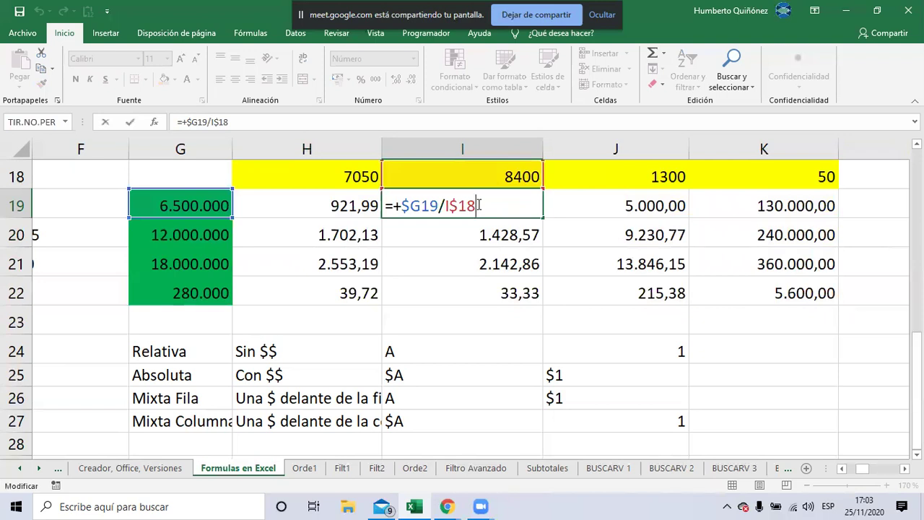
{"action": "key", "text": "Escape"}
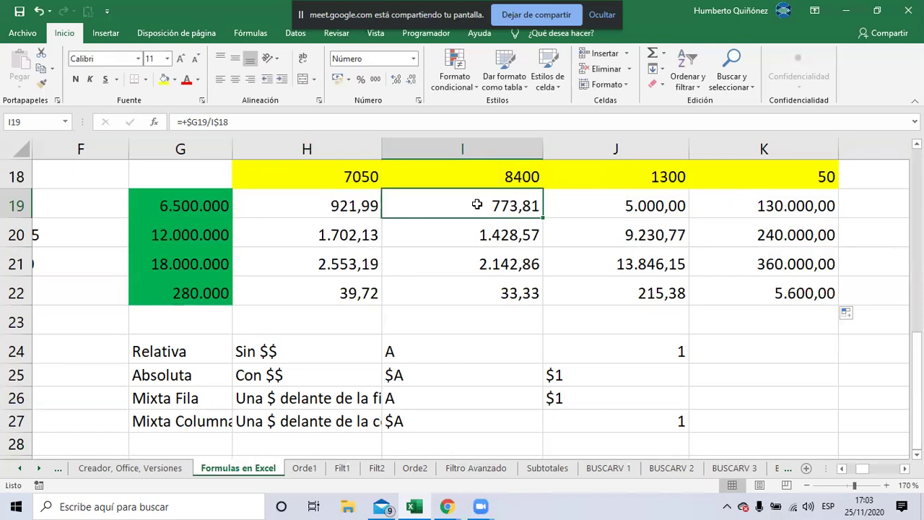
{"action": "key", "text": "Down"}
{"action": "key", "text": "F2"}
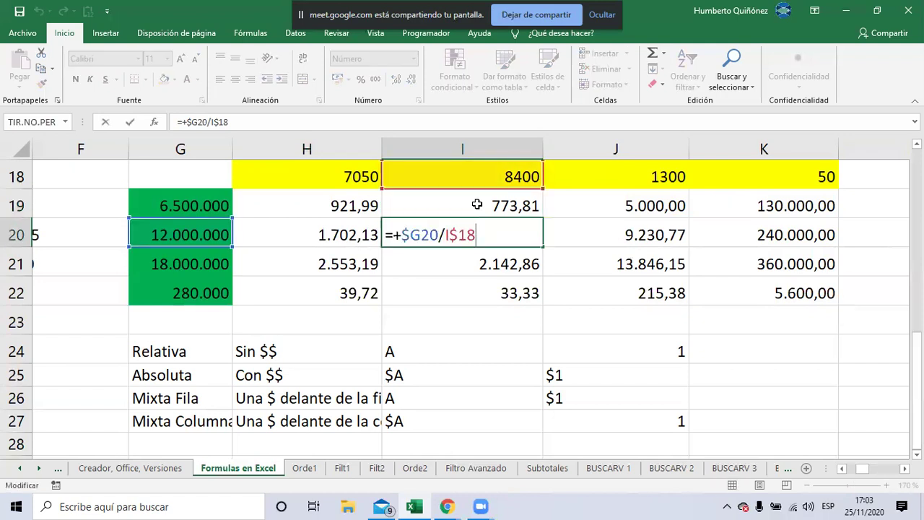
{"action": "key", "text": "Return"}
{"action": "key", "text": "F2"}
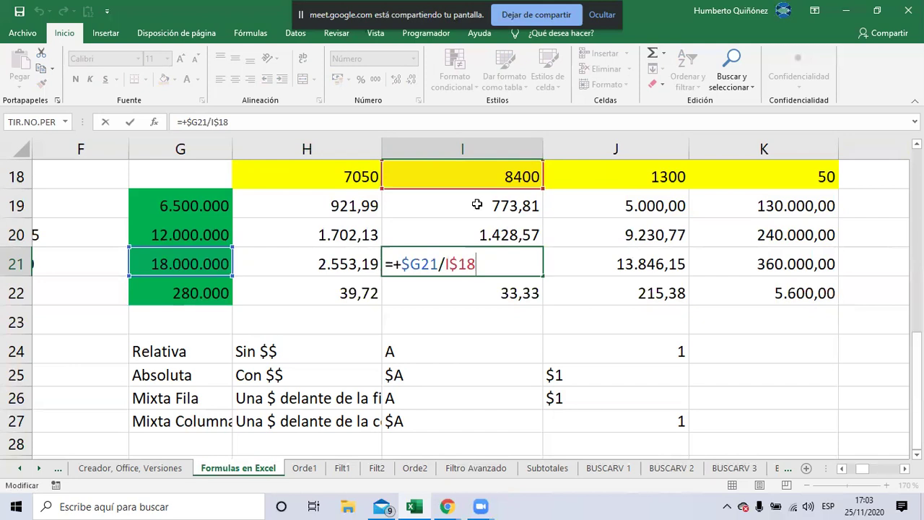
{"action": "key", "text": "Escape"}
{"action": "key", "text": "Return"}
{"action": "key", "text": "F2"}
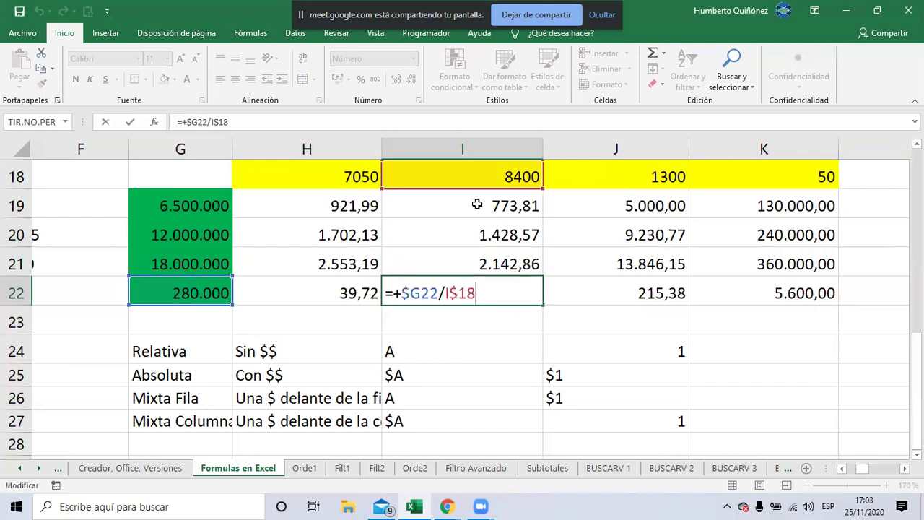
{"action": "key", "text": "Escape"}
{"action": "key", "text": "Up"}
{"action": "key", "text": "Up"}
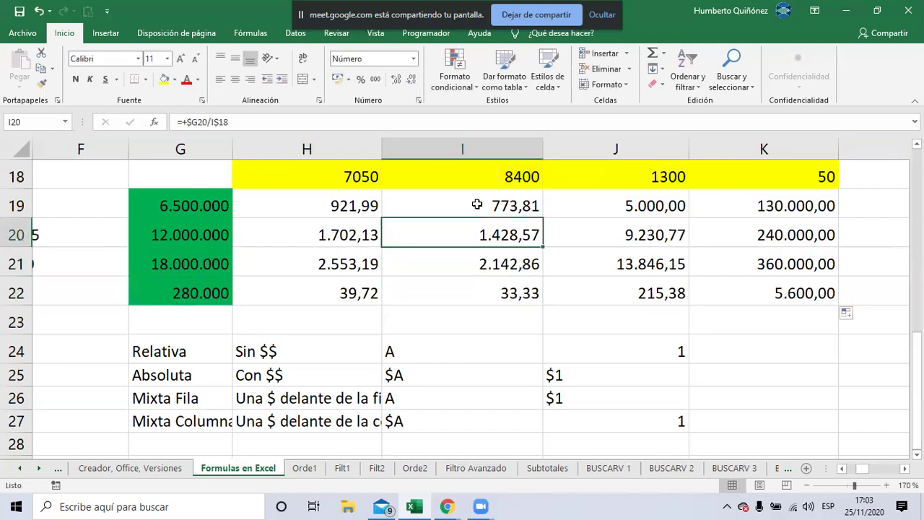
{"action": "key", "text": "Up"}
{"action": "key", "text": "Right"}
{"action": "key", "text": "F2"}
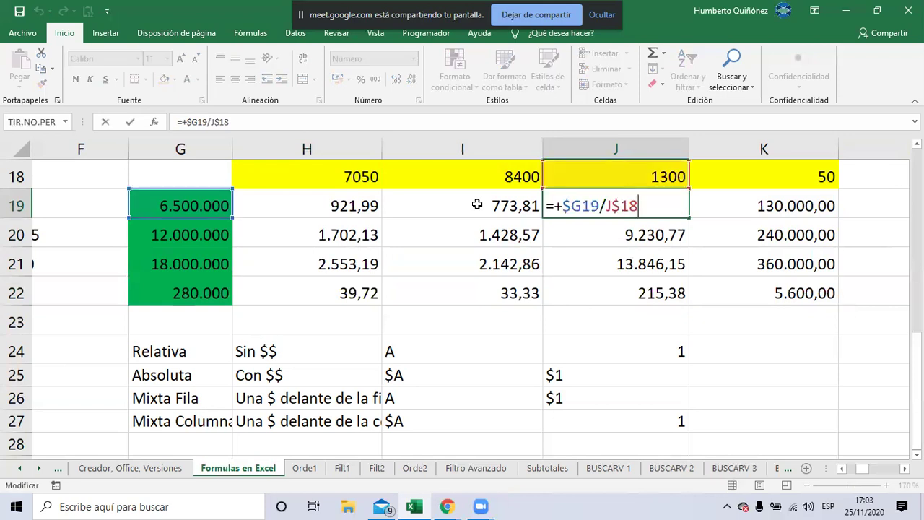
{"action": "key", "text": "shift+Return"}
{"action": "key", "text": "Up"}
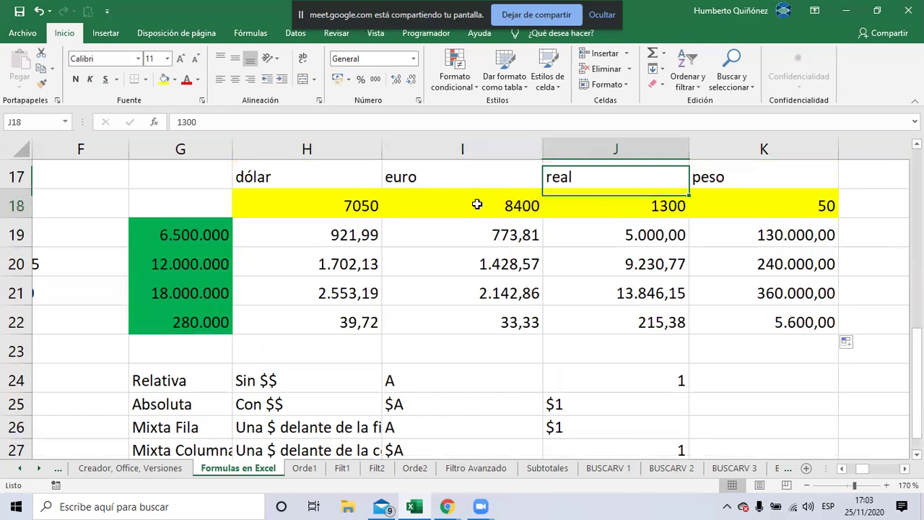
{"action": "key", "text": "Down"}
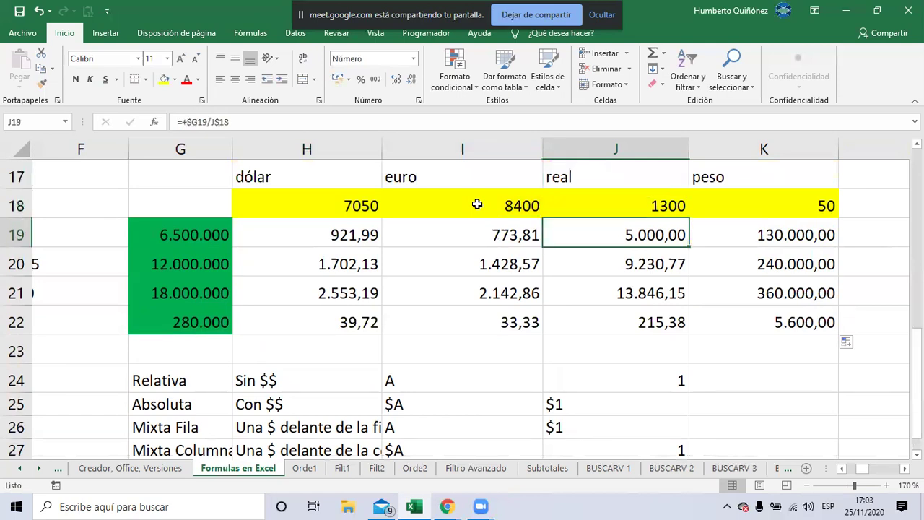
{"action": "key", "text": "Down"}
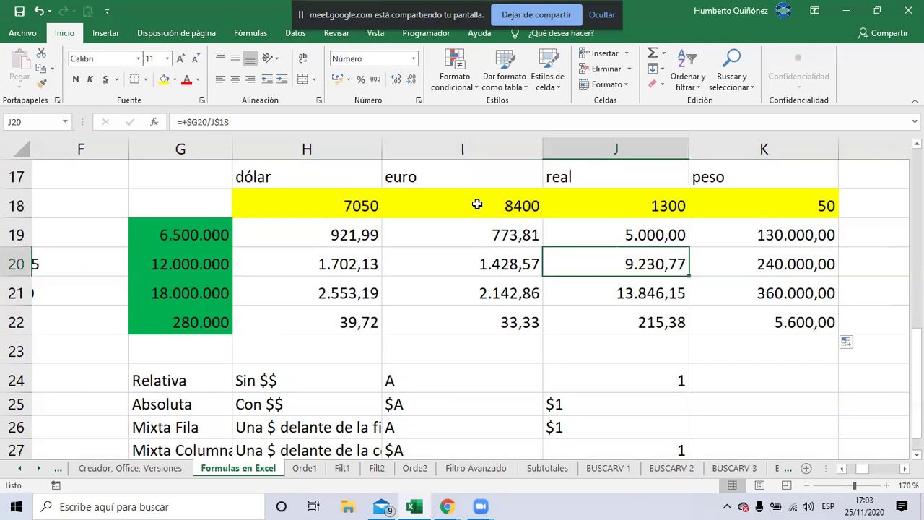
{"action": "key", "text": "F2"}
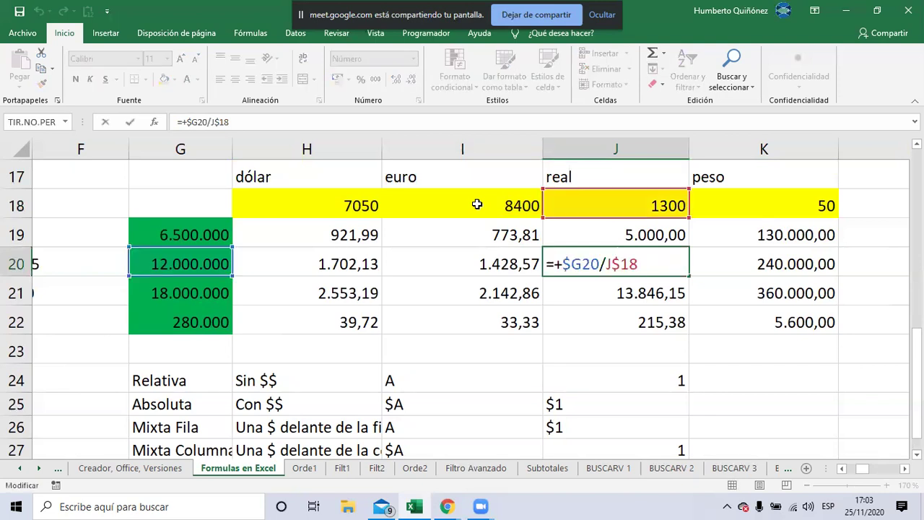
{"action": "key", "text": "Escape"}
{"action": "key", "text": "F2"}
{"action": "key", "text": "Escape"}
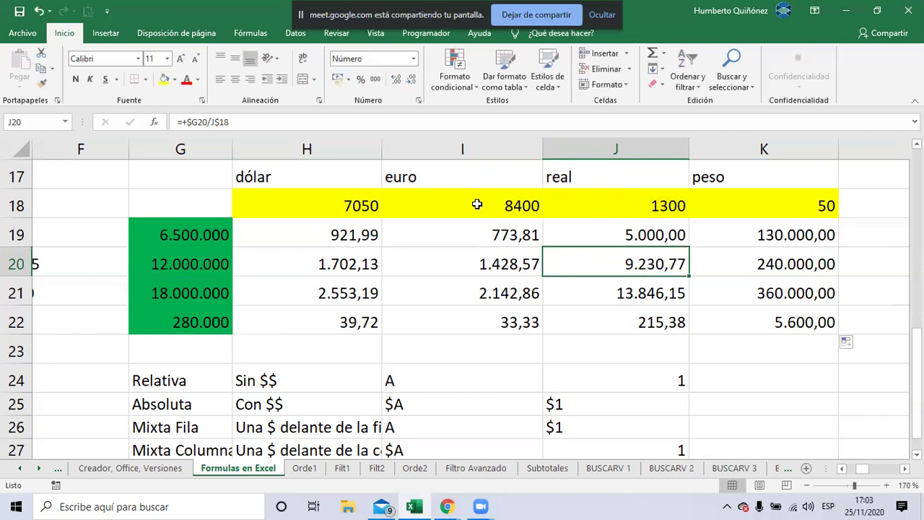
{"action": "key", "text": "F2"}
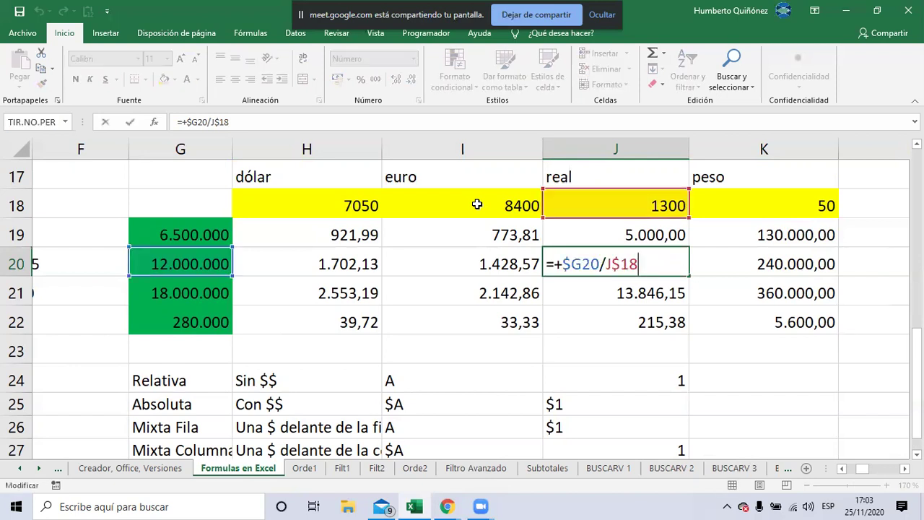
{"action": "key", "text": "Return"}
{"action": "key", "text": "F2"}
{"action": "key", "text": "Escape"}
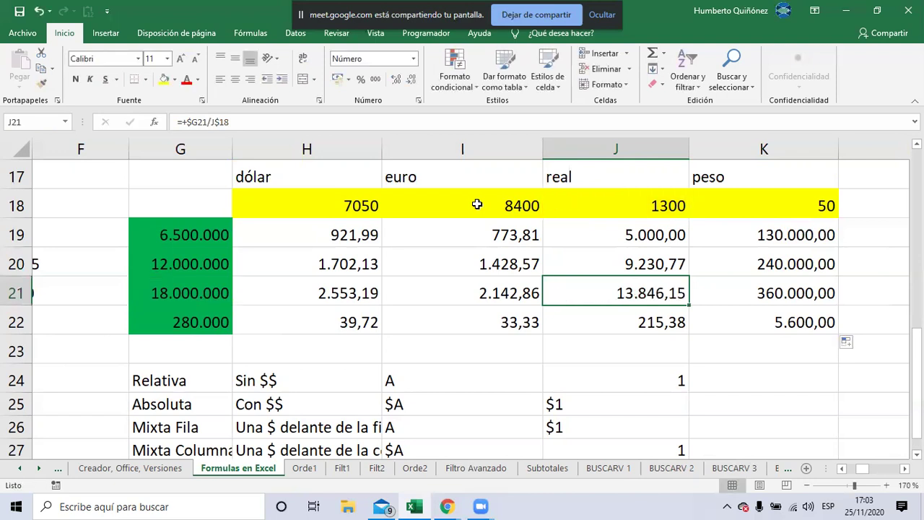
{"action": "key", "text": "Down"}
{"action": "key", "text": "F2"}
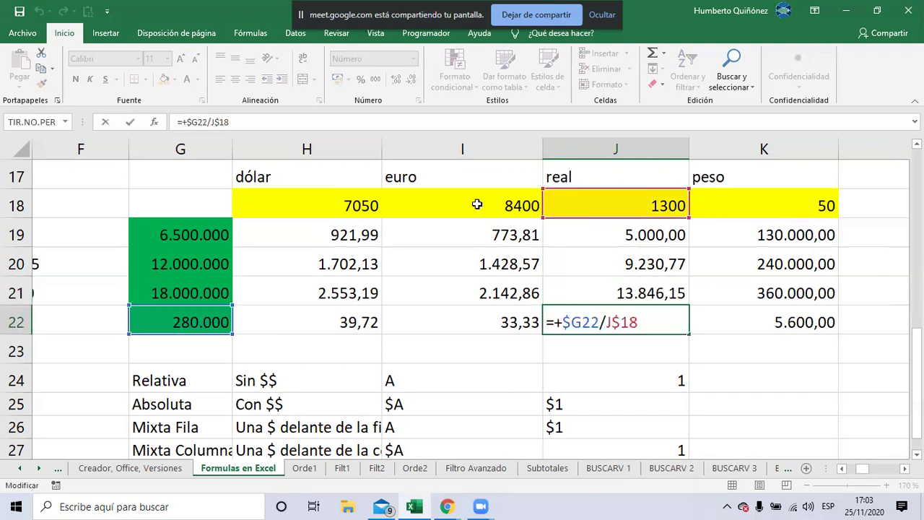
{"action": "key", "text": "Escape"}
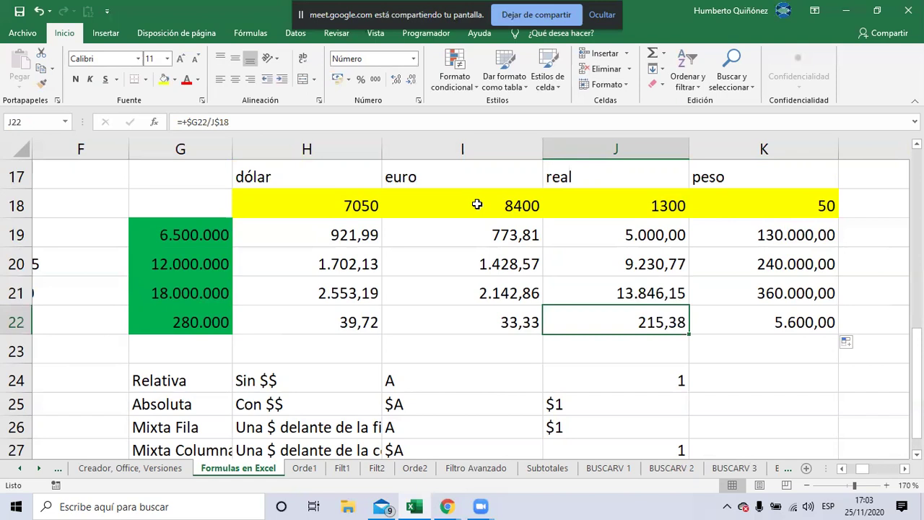
{"action": "key", "text": "Up"}
{"action": "key", "text": "Up"}
{"action": "key", "text": "Up"}
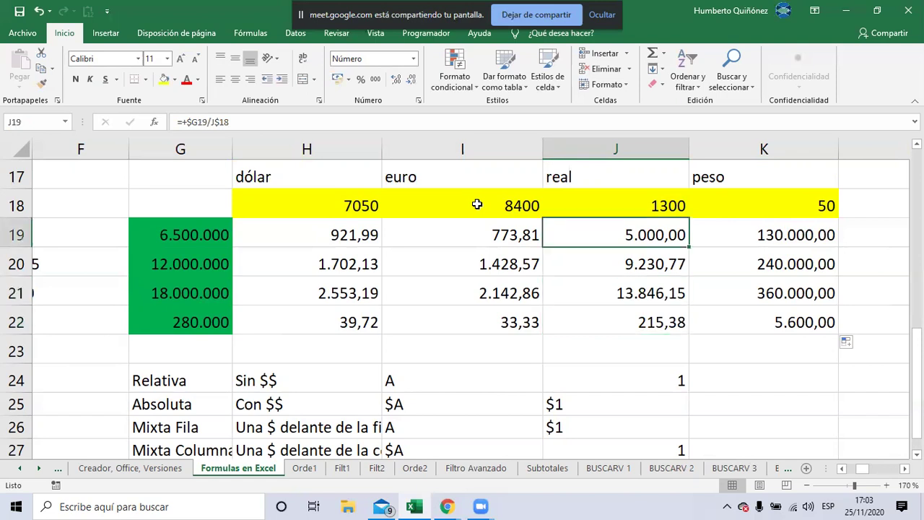
{"action": "key", "text": "Right"}
{"action": "key", "text": "F2"}
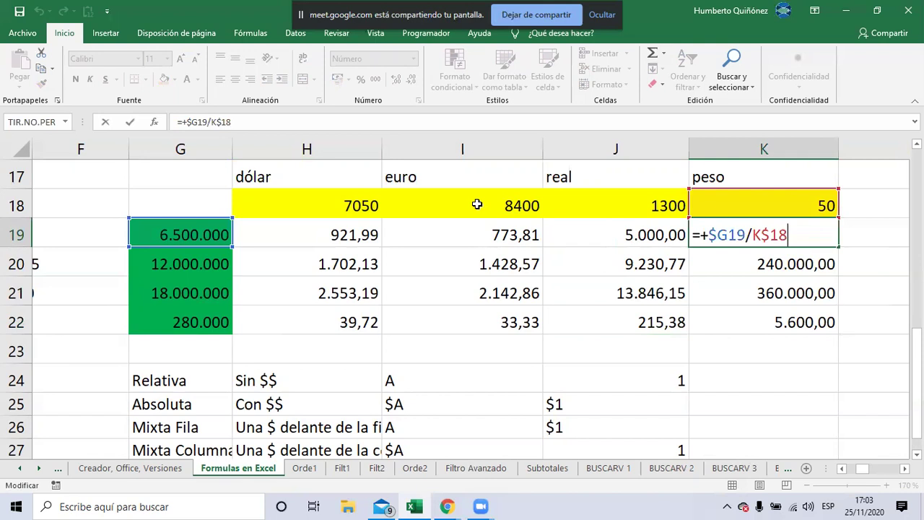
{"action": "key", "text": "Escape"}
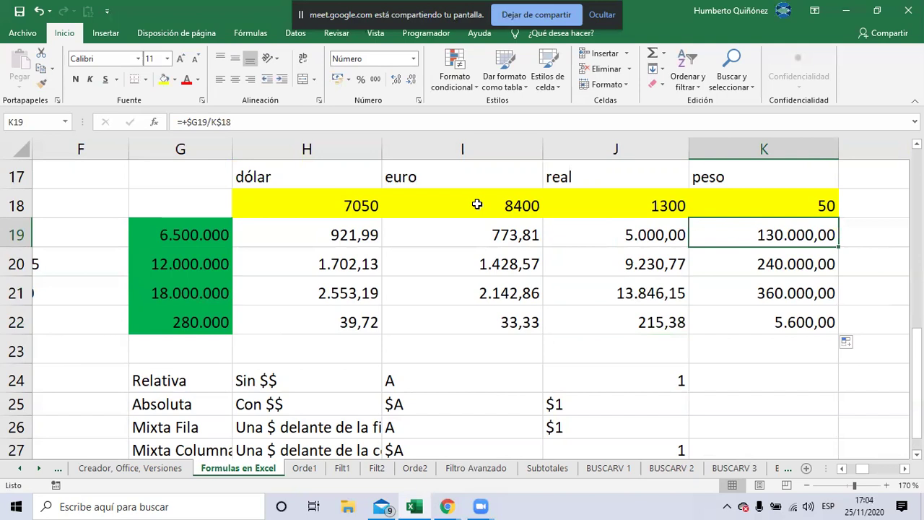
{"action": "key", "text": "Down"}
{"action": "key", "text": "Down"}
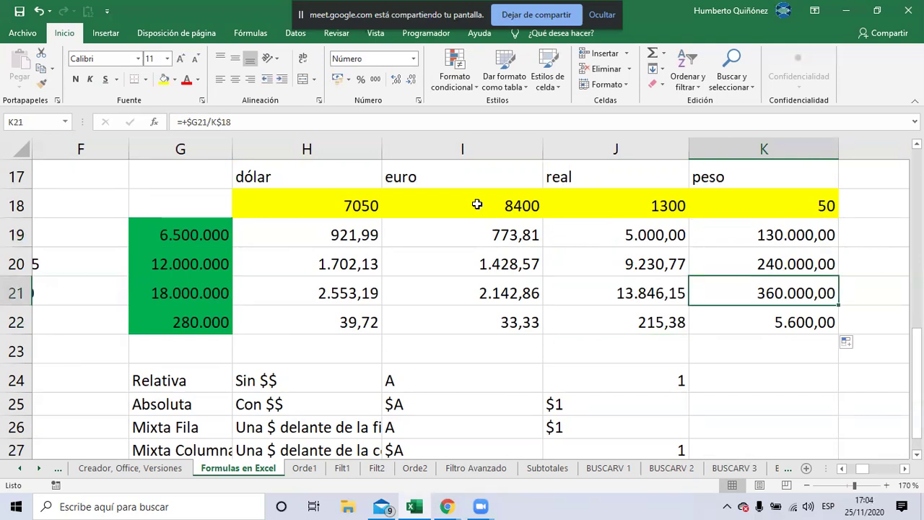
{"action": "key", "text": "Down"}
{"action": "key", "text": "F2"}
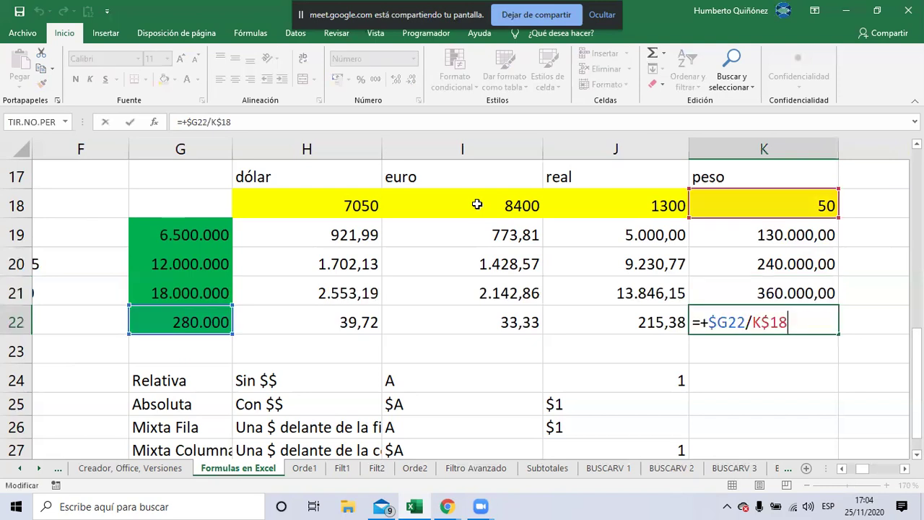
{"action": "key", "text": "ctrl+Return"}
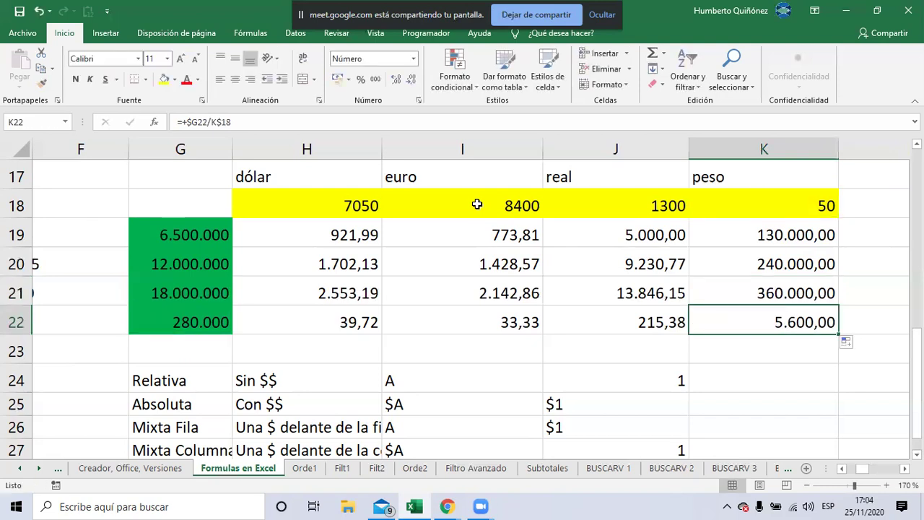
{"action": "key", "text": "Left"}
{"action": "key", "text": "Left"}
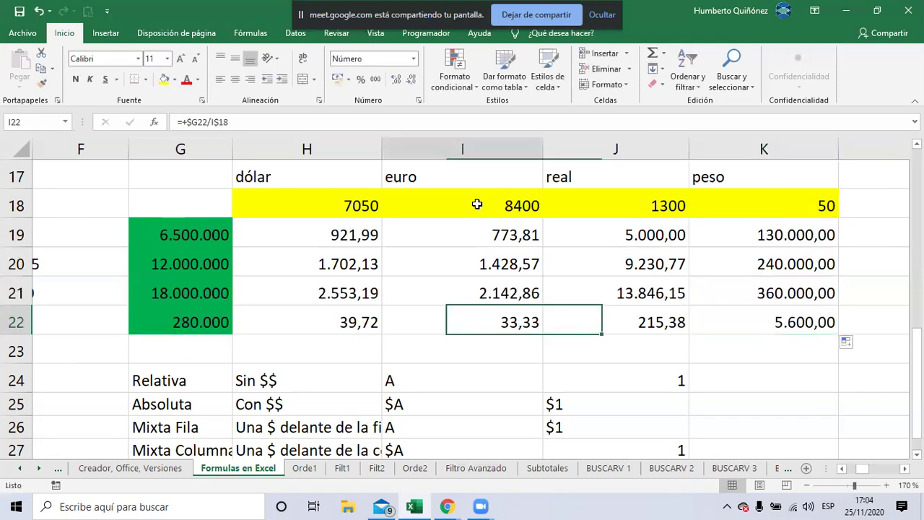
{"action": "key", "text": "Left"}
{"action": "key", "text": "Up"}
{"action": "key", "text": "Up"}
{"action": "key", "text": "Up"}
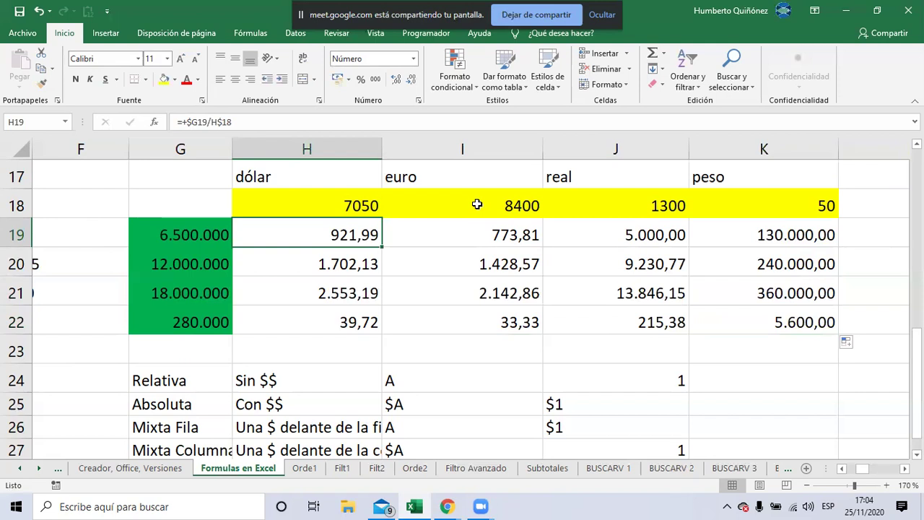
{"action": "key", "text": "F2"}
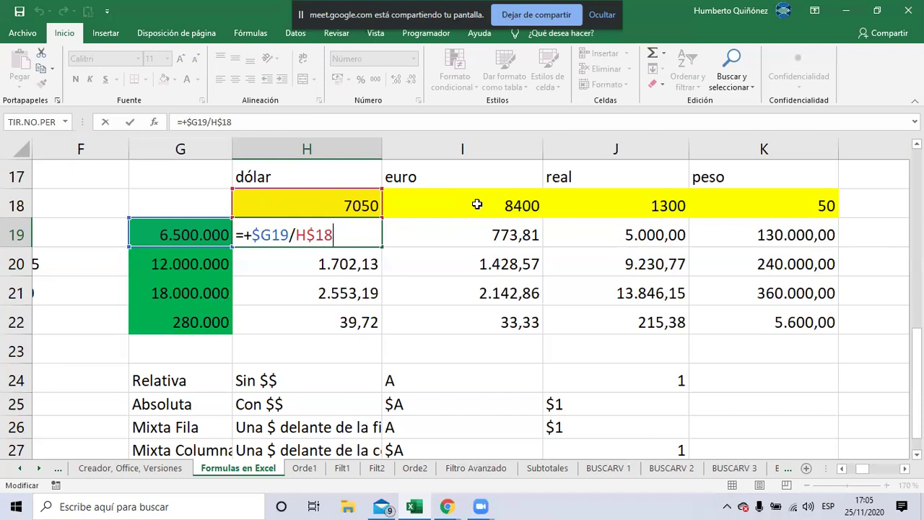
{"action": "key", "text": "F4"}
{"action": "key", "text": "F4"}
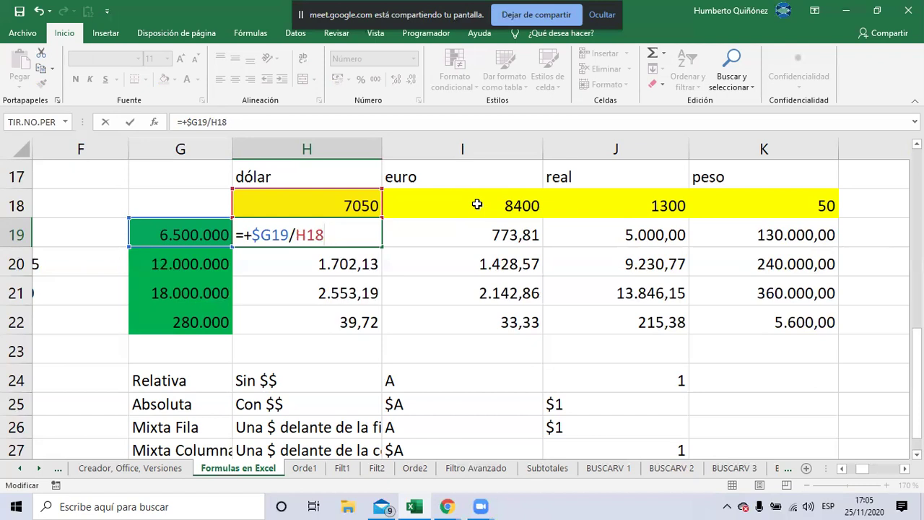
{"action": "key", "text": "F4"}
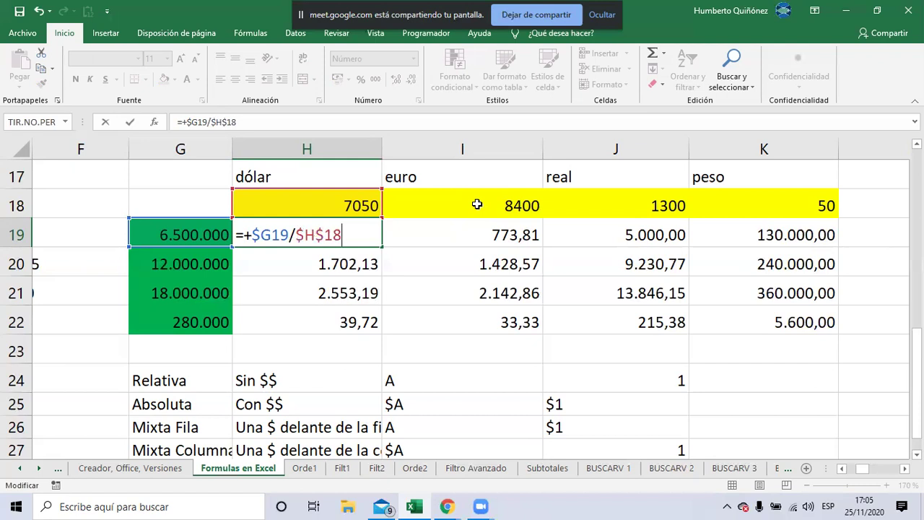
{"action": "key", "text": "F4"}
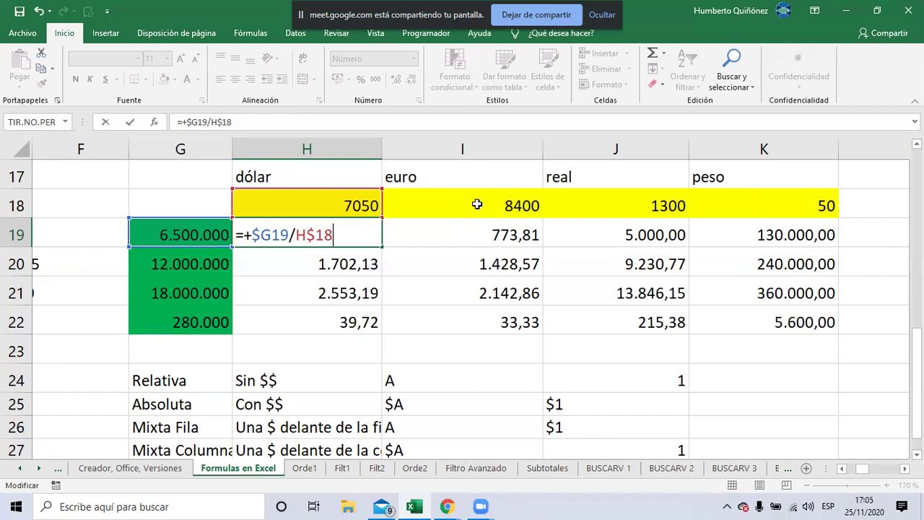
{"action": "key", "text": "F4"}
{"action": "key", "text": "F4"}
{"action": "key", "text": "F4"}
{"action": "key", "text": "F4"}
{"action": "key", "text": "F4"}
{"action": "key", "text": "F4"}
{"action": "key", "text": "F4"}
{"action": "key", "text": "F4"}
{"action": "key", "text": "F4"}
{"action": "key", "text": "F4"}
{"action": "key", "text": "F4"}
{"action": "key", "text": "F4"}
{"action": "key", "text": "F4"}
{"action": "key", "text": "F4"}
{"action": "key", "text": "F4"}
{"action": "key", "text": "F4"}
{"action": "key", "text": "F4"}
{"action": "key", "text": "F4"}
{"action": "key", "text": "F4"}
{"action": "key", "text": "F4"}
{"action": "key", "text": "F4"}
{"action": "key", "text": "F4"}
{"action": "key", "text": "F4"}
{"action": "key", "text": "F4"}
{"action": "key", "text": "F4"}
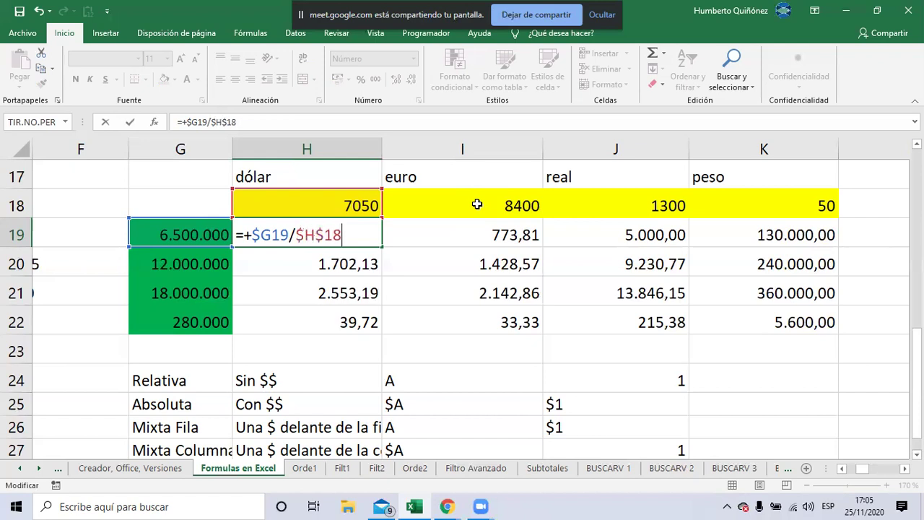
{"action": "key", "text": "F4"}
{"action": "key", "text": "F4"}
{"action": "key", "text": "F4"}
{"action": "key", "text": "F4"}
{"action": "key", "text": "F4"}
{"action": "key", "text": "F4"}
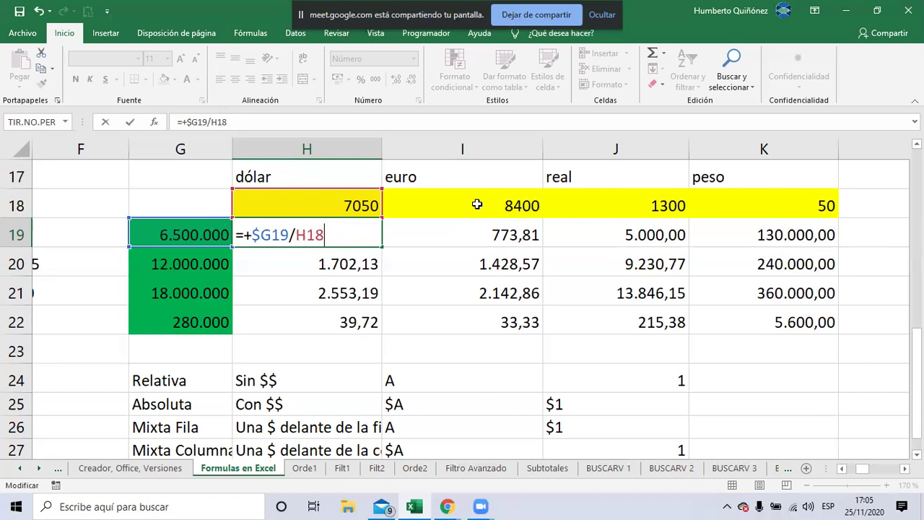
{"action": "key", "text": "F4"}
{"action": "key", "text": "F4"}
{"action": "key", "text": "F4"}
{"action": "key", "text": "F4"}
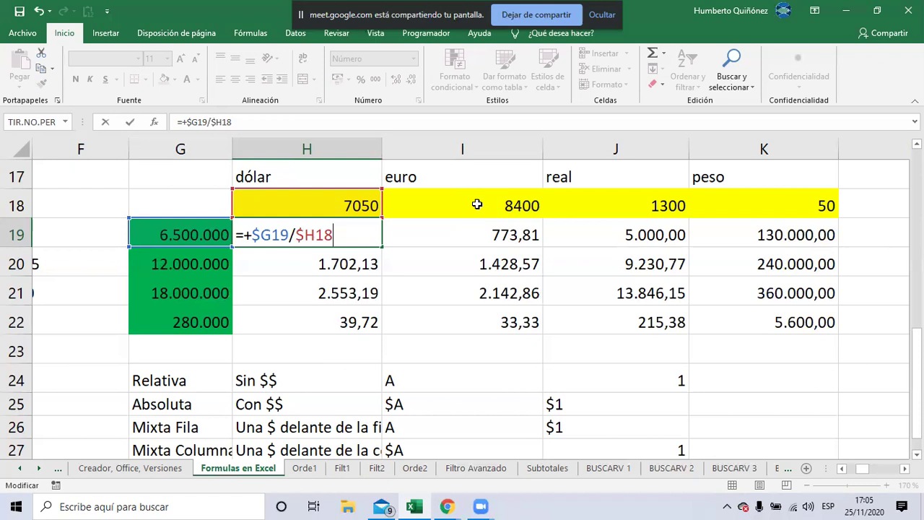
{"action": "key", "text": "F4"}
{"action": "key", "text": "F4"}
{"action": "key", "text": "F4"}
{"action": "key", "text": "F4"}
{"action": "key", "text": "F4"}
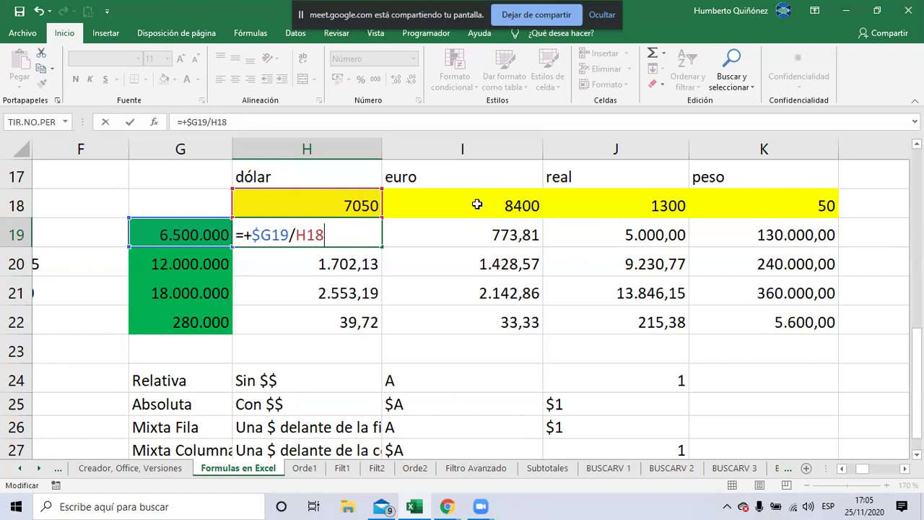
{"action": "key", "text": "F4"}
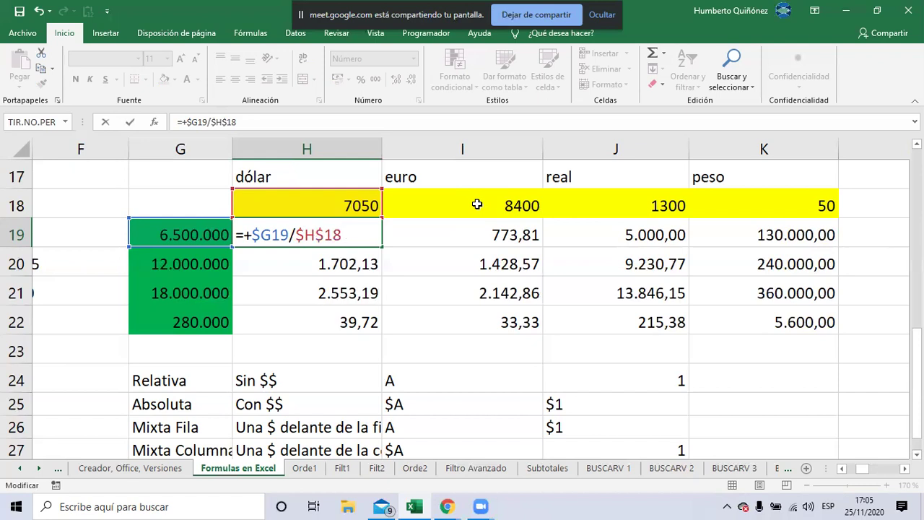
{"action": "key", "text": "F4"}
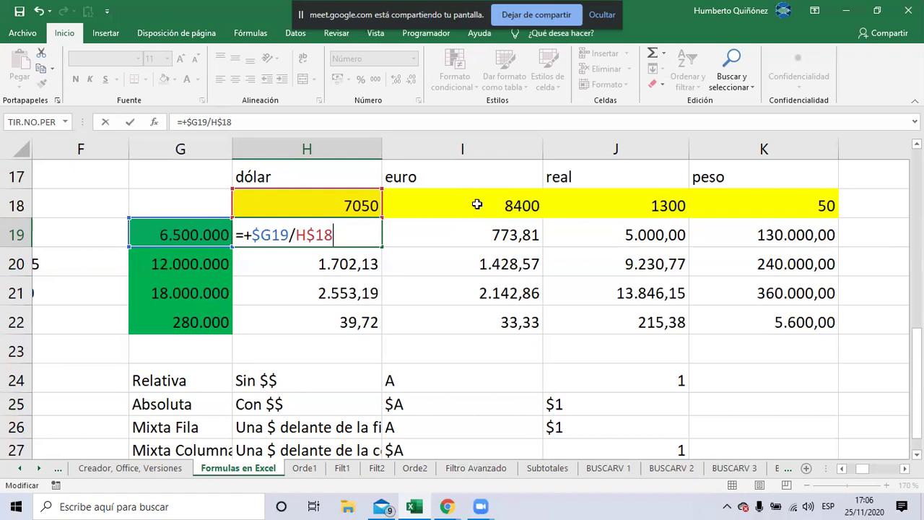
{"action": "key", "text": "F4"}
{"action": "key", "text": "F4"}
{"action": "key", "text": "F4"}
{"action": "key", "text": "F4"}
Confirm the H19 formula and switch to the Google Meet chat in Chrome
{"action": "key", "text": "Return"}
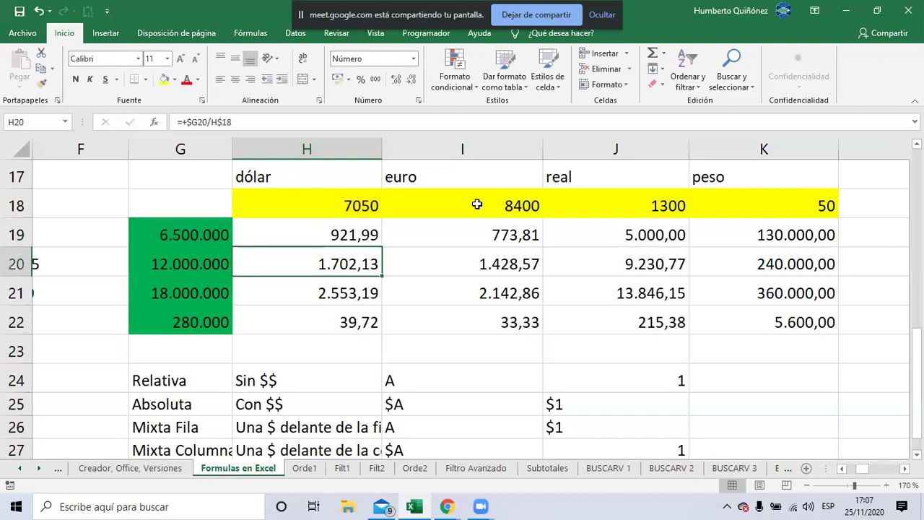
{"action": "key", "text": "alt+Tab"}
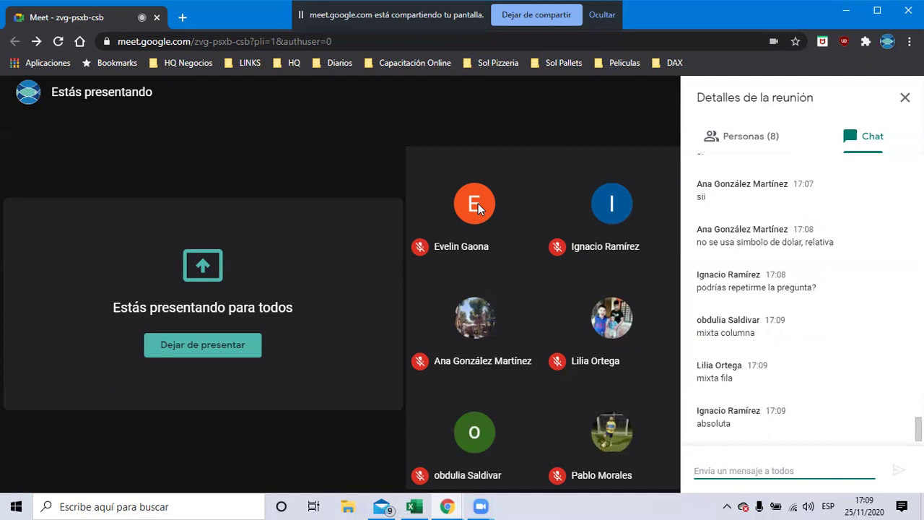
Return to the Excel conversion table and select the 6.500.000 amount in column G
{"action": "key", "text": "alt+Tab"}
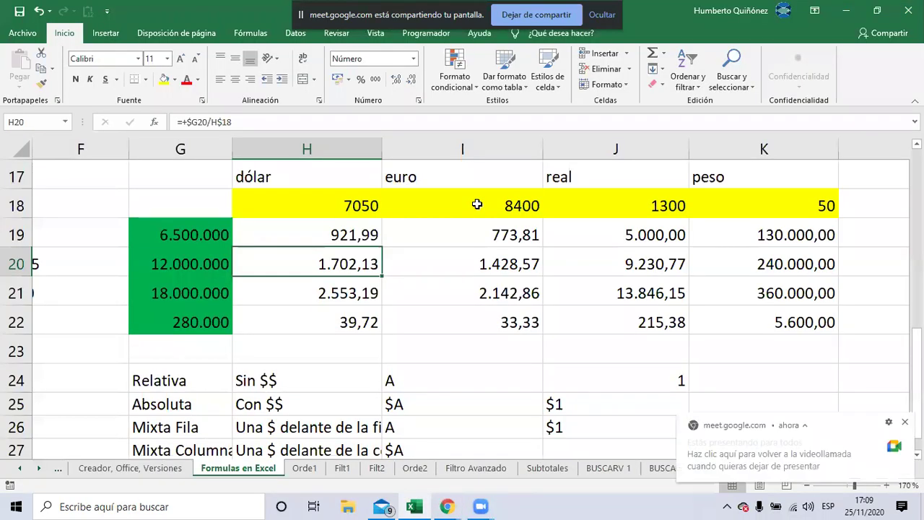
{"action": "key", "text": "Left"}
{"action": "key", "text": "Up"}
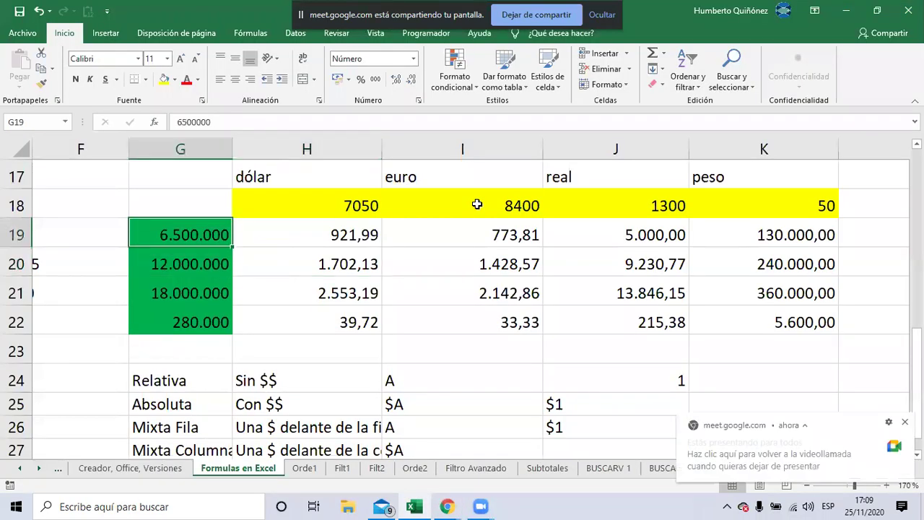
Move from the top of the sheet through the operators list to the conversion results
{"action": "key", "text": "Up"}
{"action": "key", "text": "Up"}
{"action": "key", "text": "Up"}
{"action": "key", "text": "Up"}
{"action": "key", "text": "Up"}
{"action": "key", "text": "Up"}
{"action": "key", "text": "Up"}
{"action": "key", "text": "Up"}
{"action": "key", "text": "Up"}
{"action": "key", "text": "Up"}
{"action": "key", "text": "Up"}
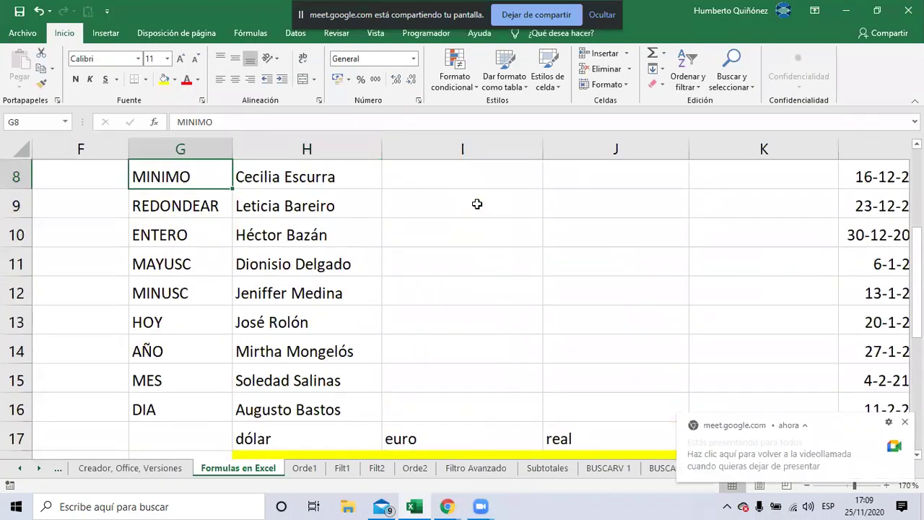
{"action": "key", "text": "ctrl+Home"}
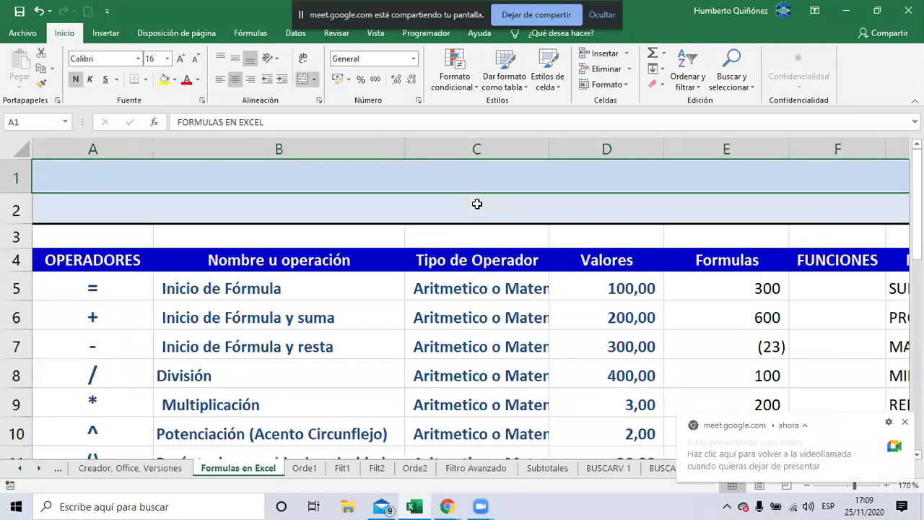
{"action": "key", "text": "Down"}
{"action": "key", "text": "Down"}
{"action": "key", "text": "Down"}
{"action": "key", "text": "Down"}
{"action": "key", "text": "Down"}
{"action": "key", "text": "Down"}
{"action": "key", "text": "Down"}
{"action": "key", "text": "Down"}
{"action": "key", "text": "Down"}
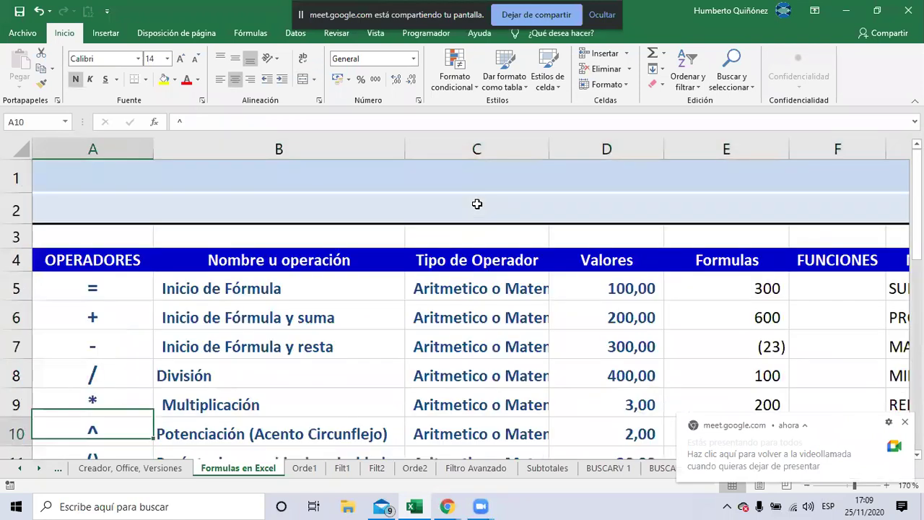
{"action": "key", "text": "Down"}
{"action": "key", "text": "Down"}
{"action": "key", "text": "Down"}
{"action": "key", "text": "Down"}
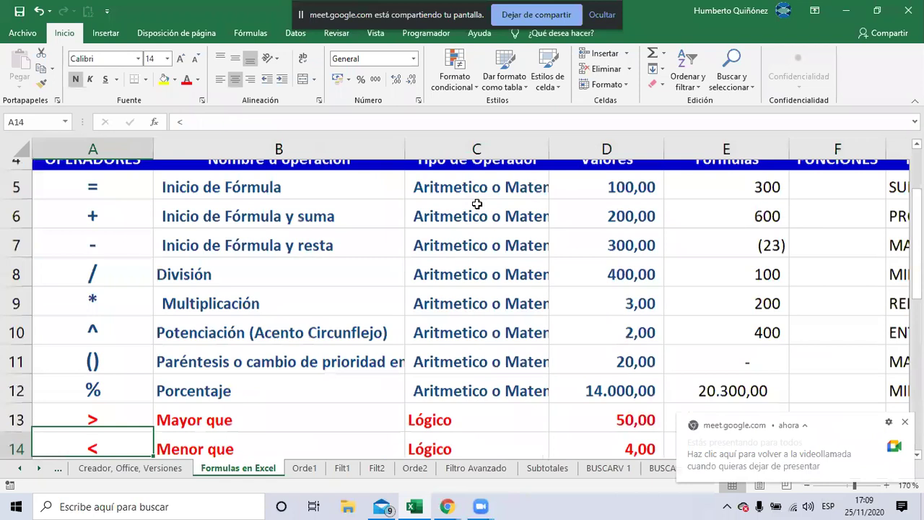
{"action": "key", "text": "Down"}
{"action": "key", "text": "Down"}
{"action": "key", "text": "Down"}
{"action": "key", "text": "Down"}
{"action": "key", "text": "Down"}
{"action": "key", "text": "Down"}
{"action": "key", "text": "Down"}
{"action": "key", "text": "Down"}
{"action": "key", "text": "Down"}
{"action": "key", "text": "Down"}
{"action": "key", "text": "Right"}
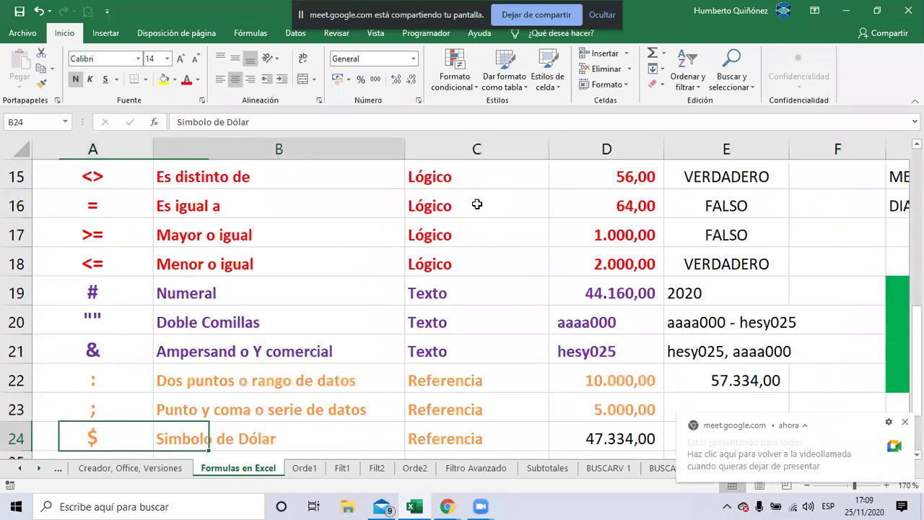
{"action": "key", "text": "Right"}
{"action": "key", "text": "Right"}
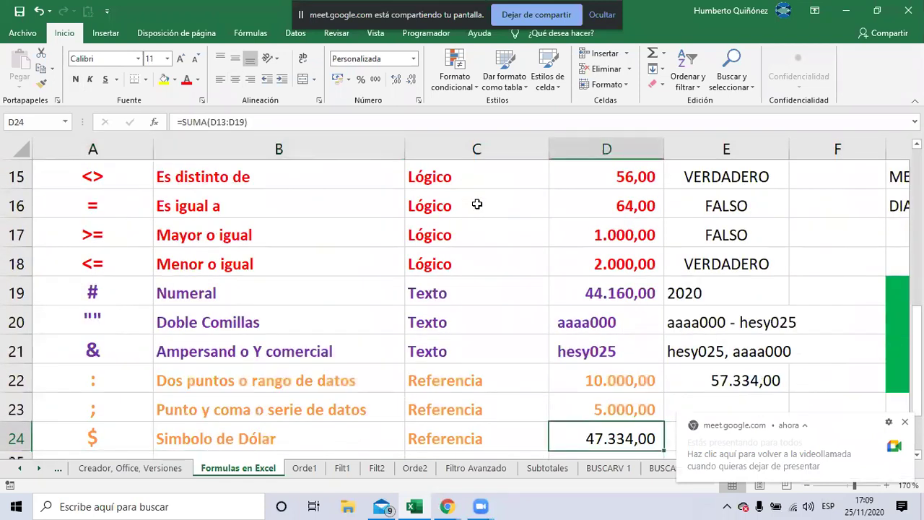
{"action": "key", "text": "Right"}
{"action": "key", "text": "Right"}
{"action": "key", "text": "Right"}
{"action": "key", "text": "Right"}
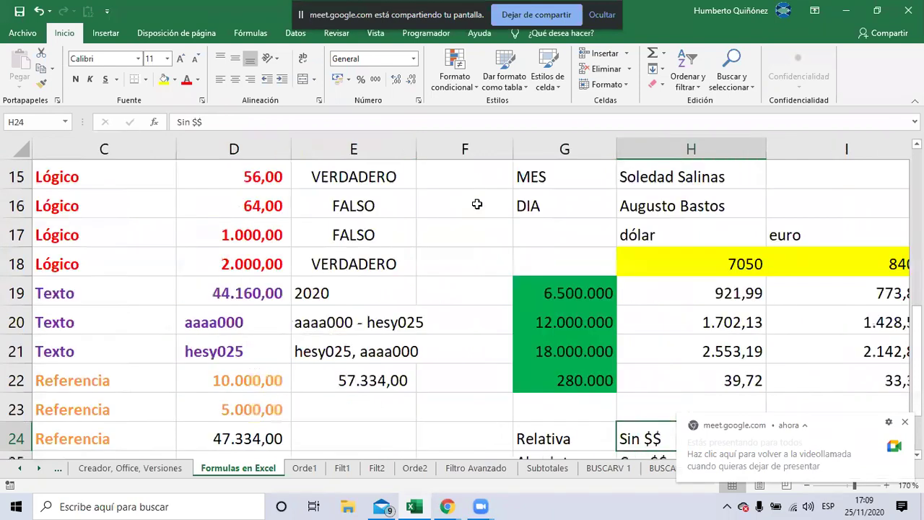
{"action": "key", "text": "Up"}
{"action": "key", "text": "Up"}
{"action": "key", "text": "Up"}
{"action": "key", "text": "Up"}
{"action": "key", "text": "Up"}
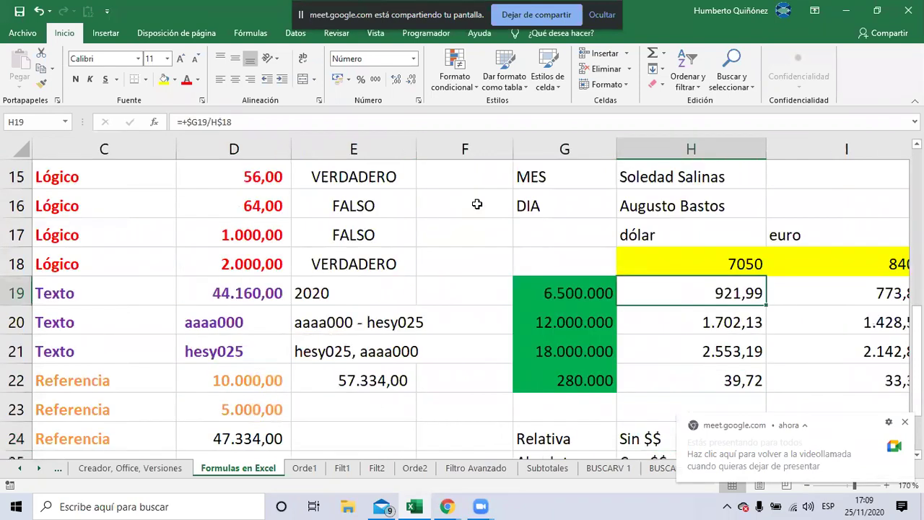
Select F5, the first empty cell under the FUNCIONES header
{"action": "left_click", "coordinate": [477, 204]}
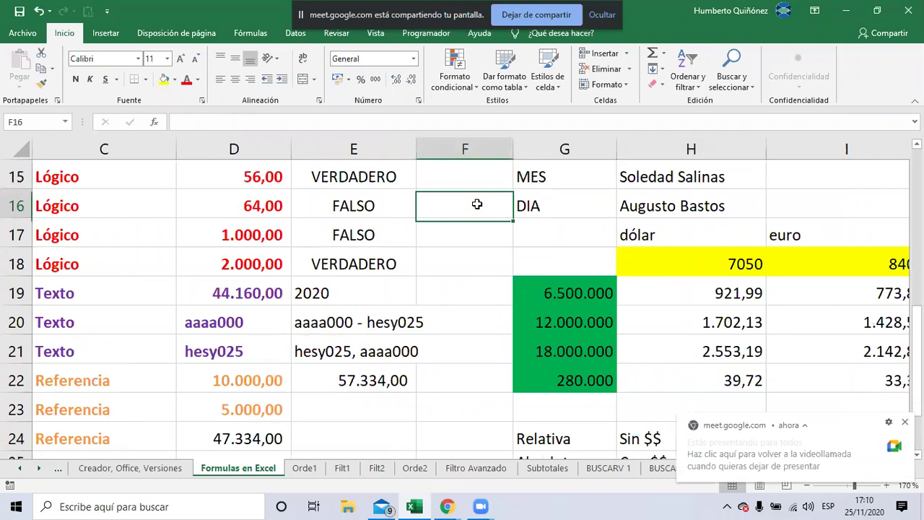
{"action": "key", "text": "Up"}
{"action": "key", "text": "Up"}
{"action": "key", "text": "Up"}
{"action": "key", "text": "Up"}
{"action": "key", "text": "Up"}
{"action": "key", "text": "Up"}
{"action": "key", "text": "Up"}
{"action": "key", "text": "Up"}
{"action": "key", "text": "Up"}
{"action": "key", "text": "ctrl+Up"}
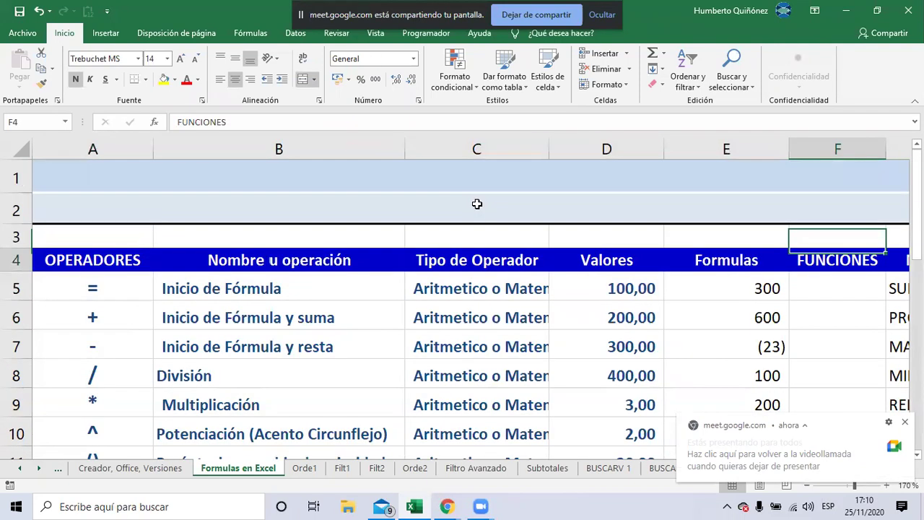
{"action": "key", "text": "Right"}
{"action": "key", "text": "Right"}
{"action": "key", "text": "Right"}
{"action": "key", "text": "Right"}
{"action": "key", "text": "Down"}
{"action": "key", "text": "Down"}
{"action": "key", "text": "Down"}
{"action": "key", "text": "Left"}
{"action": "key", "text": "Left"}
{"action": "key", "text": "Left"}
{"action": "key", "text": "Left"}
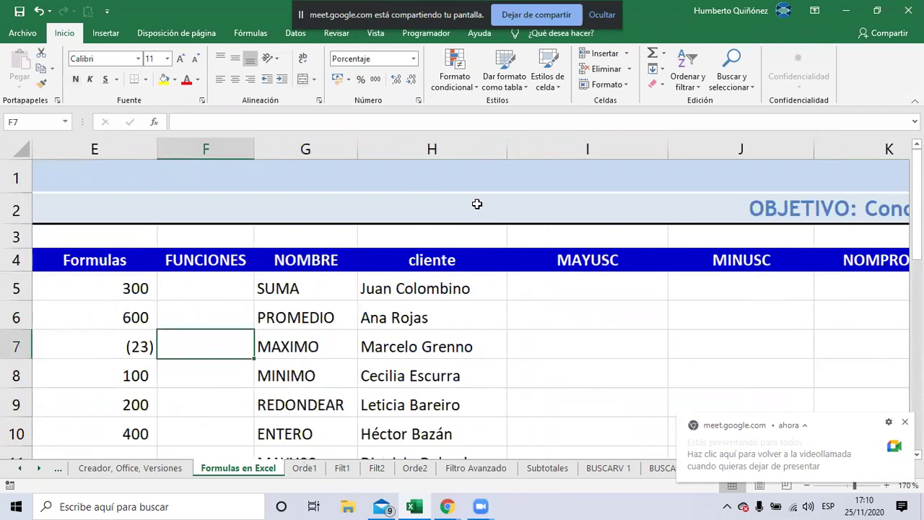
{"action": "key", "text": "Up"}
{"action": "key", "text": "Up"}
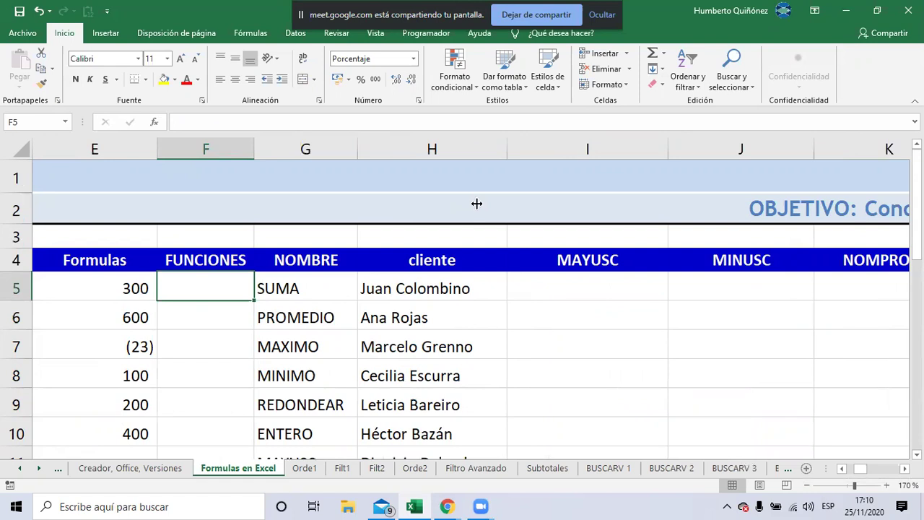
Show the AutoSum list offering Suma, Promedio, Contar números, Máx and Mín for F5
{"action": "left_click", "coordinate": [662, 55]}
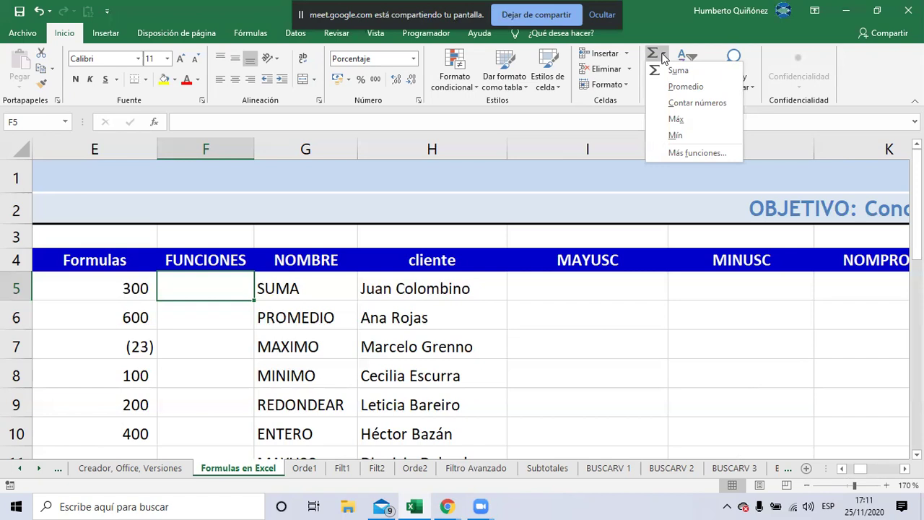
Dismiss the AutoSum function list without picking a function
{"action": "left_click", "coordinate": [662, 56]}
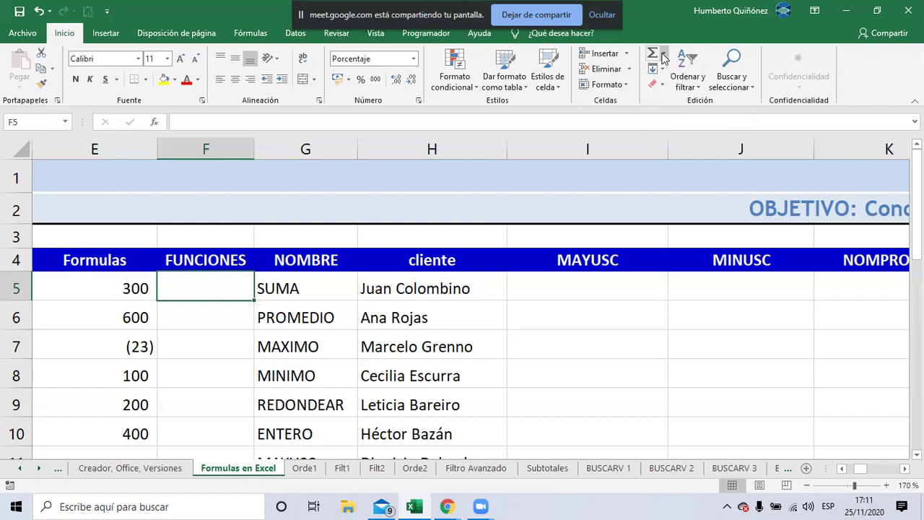
Insert a pending =SUMA(D5:E5) formula into F5 with AutoSum
{"action": "left_click", "coordinate": [663, 56]}
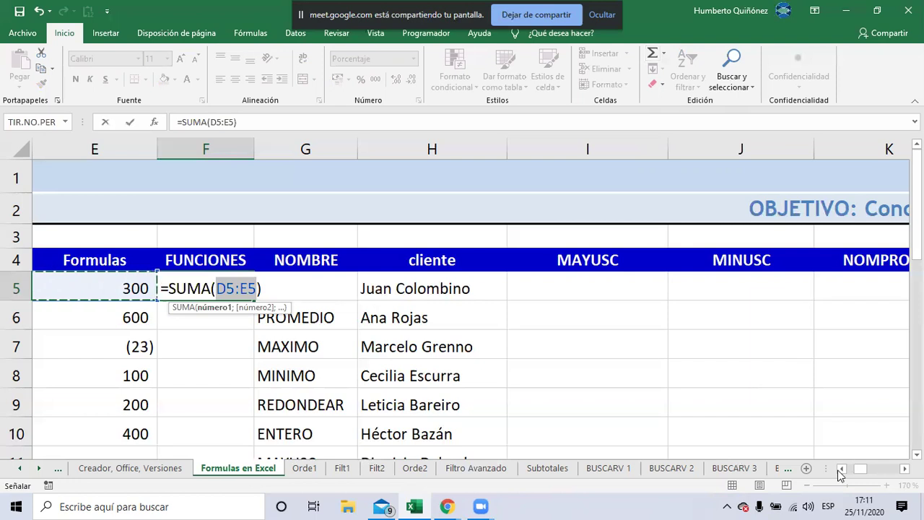
{"action": "left_click", "coordinate": [839, 472]}
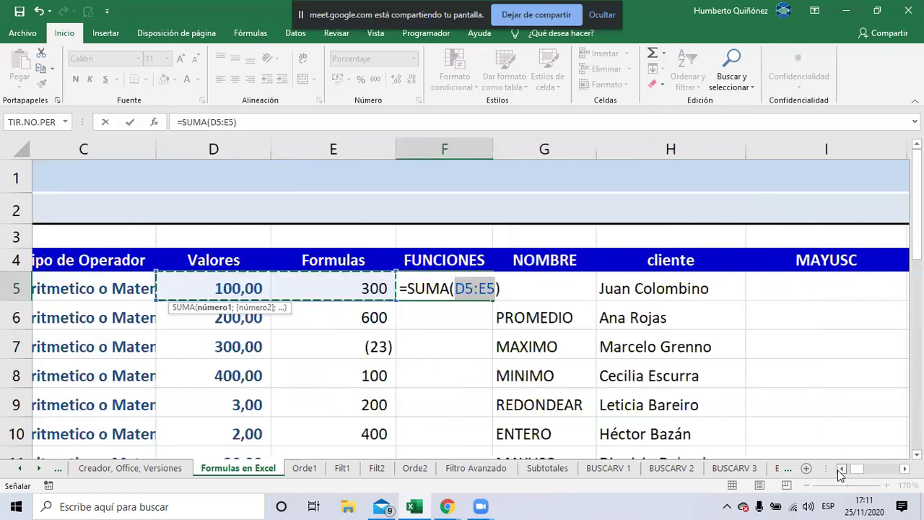
{"action": "left_click", "coordinate": [839, 473]}
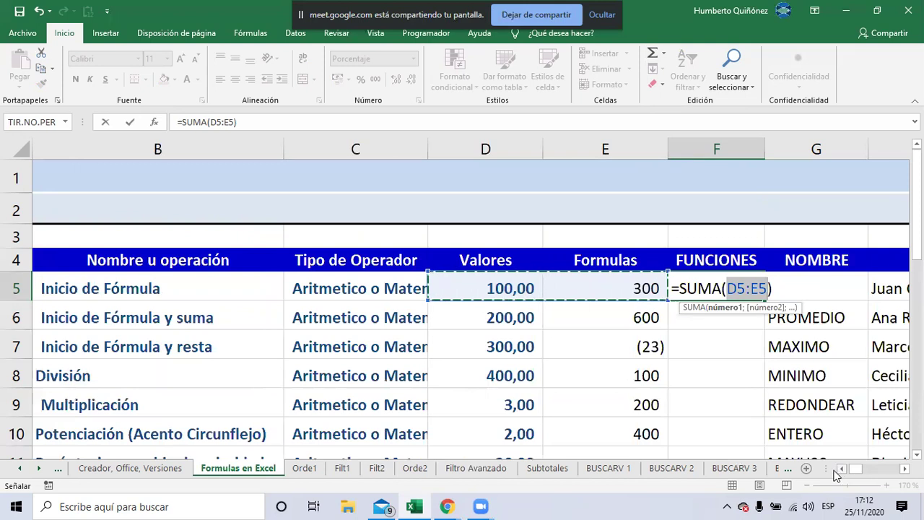
Change the SUMA range to E5:E12 and confirm, giving 21.877 in F5
{"action": "left_click", "coordinate": [635, 286]}
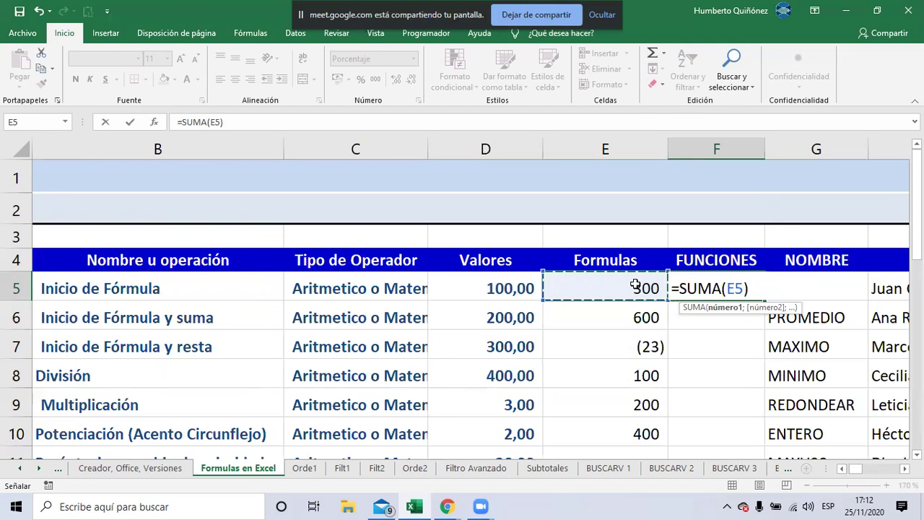
{"action": "key", "text": "shift+Down"}
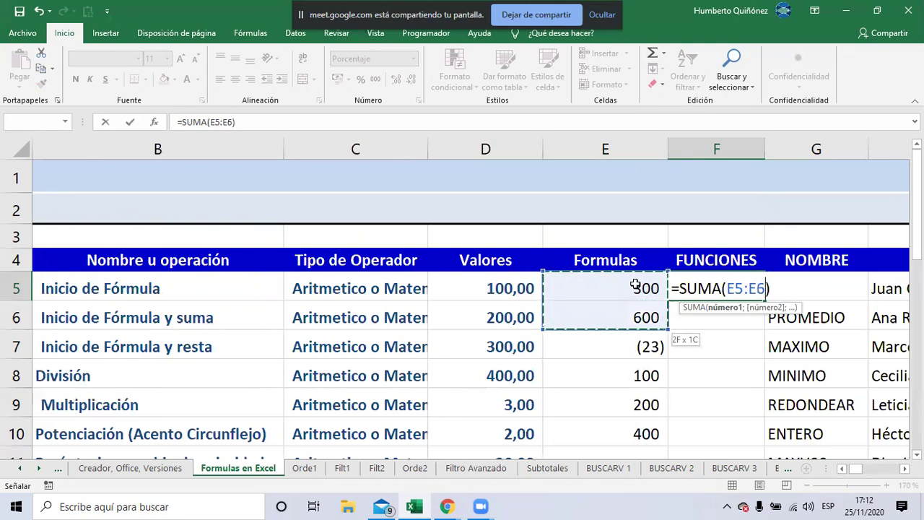
{"action": "key", "text": "shift+Down"}
{"action": "key", "text": "shift+Down"}
{"action": "key", "text": "shift+Down"}
{"action": "key", "text": "shift+Down"}
{"action": "key", "text": "shift+Down"}
{"action": "key", "text": "shift+Down"}
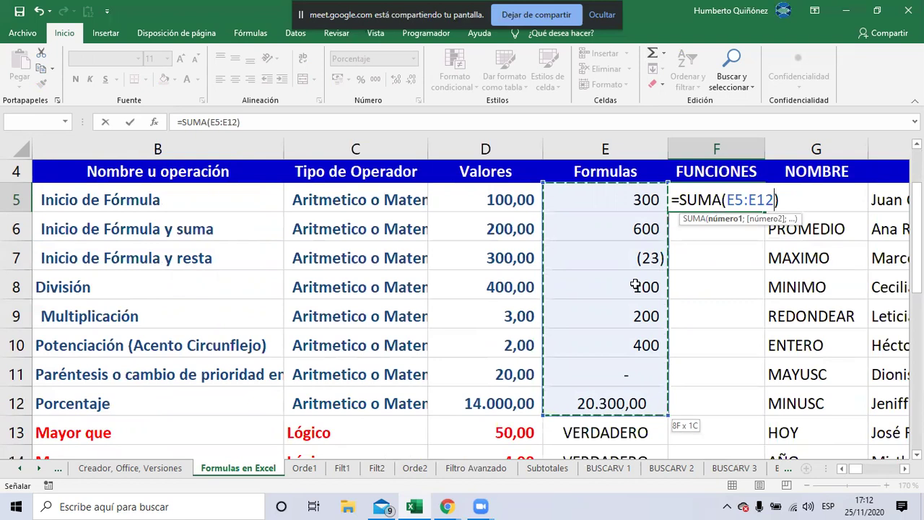
{"action": "key", "text": "Return"}
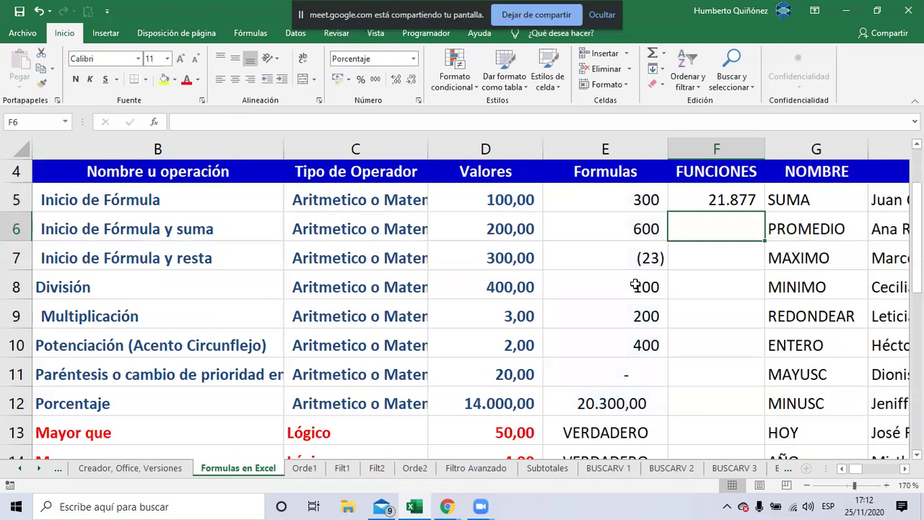
Reselect F5 and reopen its =SUMA(E5:E12) formula for editing
{"action": "key", "text": "Up"}
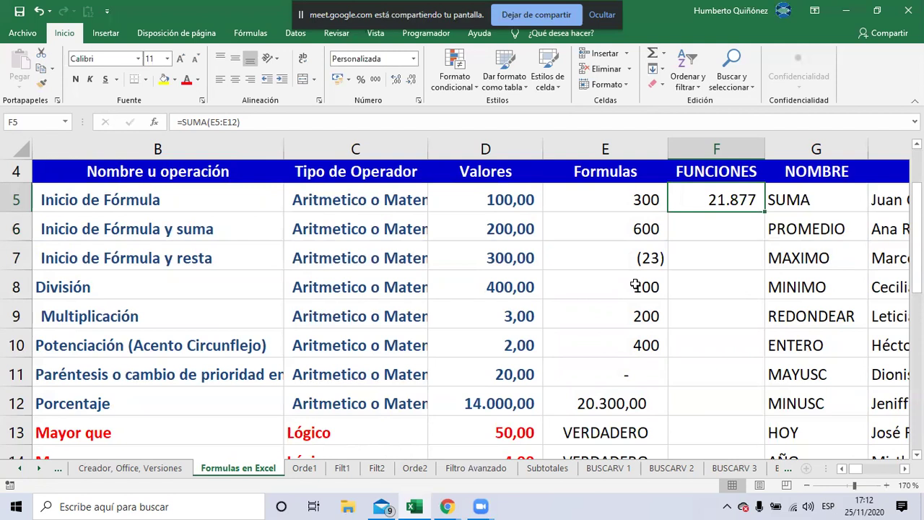
{"action": "key", "text": "F2"}
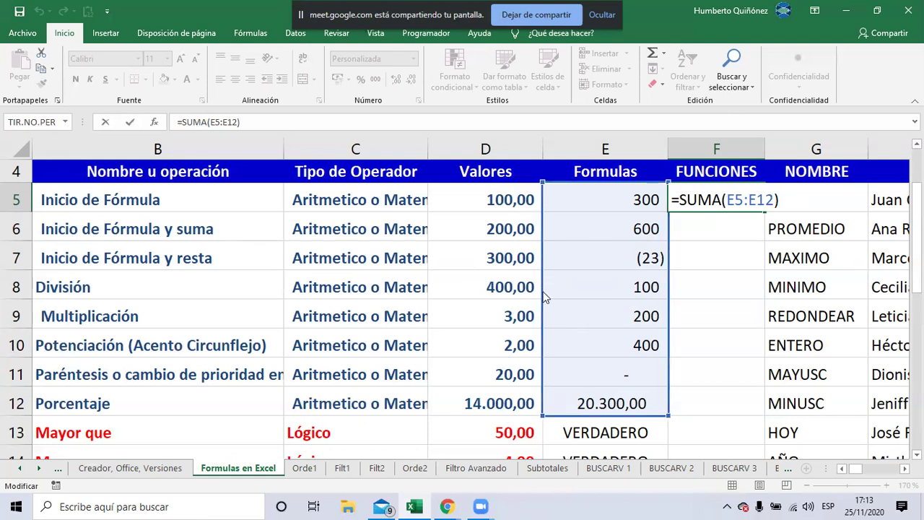
Drag the SUMA range in F5 onto D5:D12 so it totals 15.025
{"action": "left_click_drag", "start_coordinate": [521, 291], "coordinate": [515, 289]}
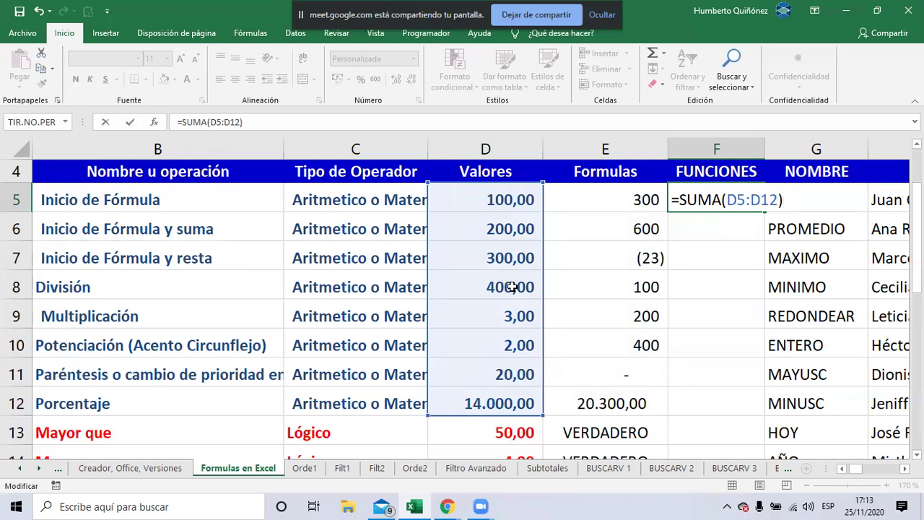
{"action": "key", "text": "Return"}
{"action": "key", "text": "Up"}
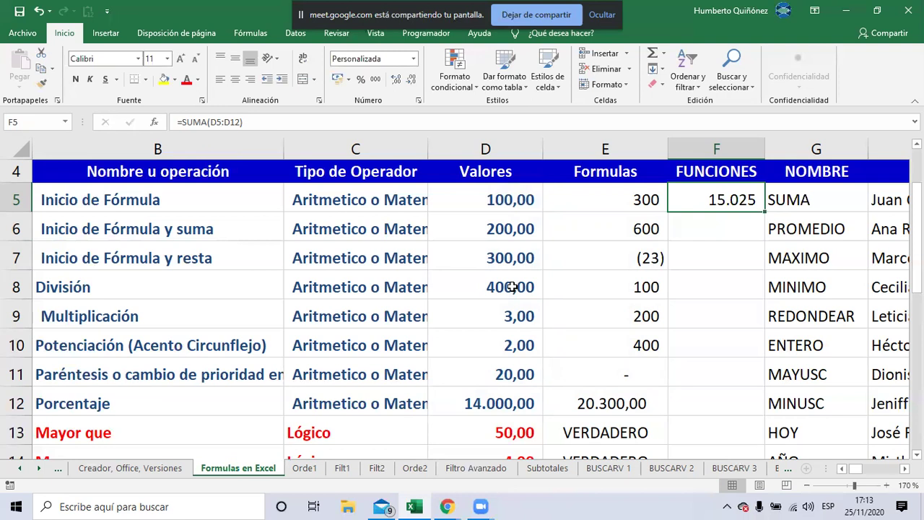
Select D5:D12 to confirm its total matches 15.025, then move to F6
{"action": "key", "text": "Left"}
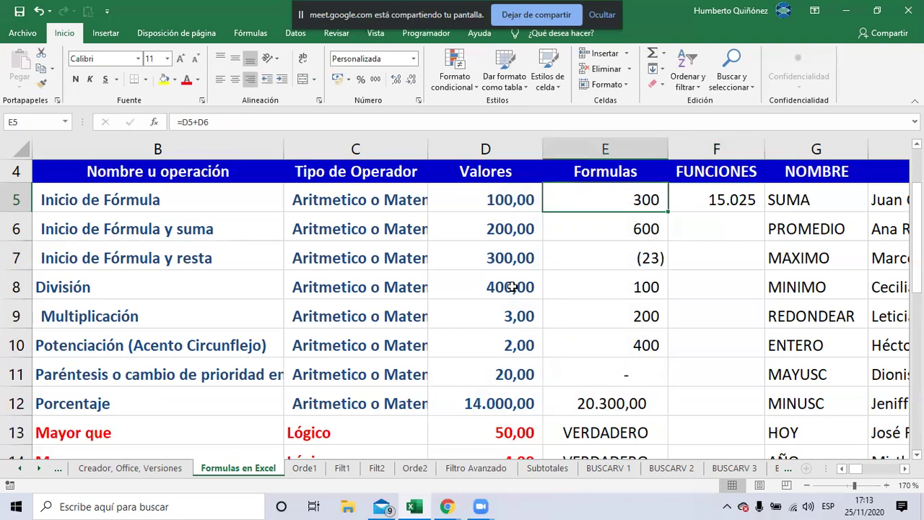
{"action": "key", "text": "Left"}
{"action": "key", "text": "shift+Down"}
{"action": "key", "text": "shift+Down"}
{"action": "key", "text": "shift+Down"}
{"action": "key", "text": "shift+Down"}
{"action": "key", "text": "shift+Down"}
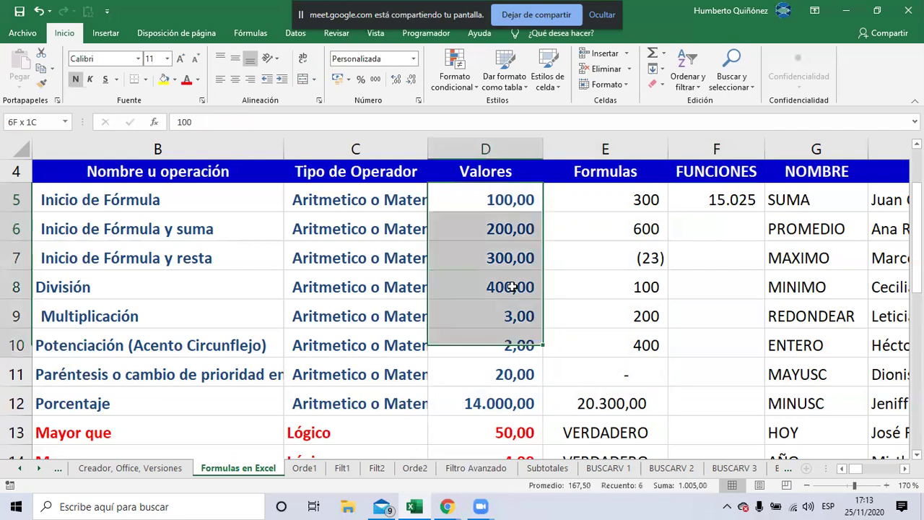
{"action": "key", "text": "shift+Down"}
{"action": "key", "text": "shift+Down"}
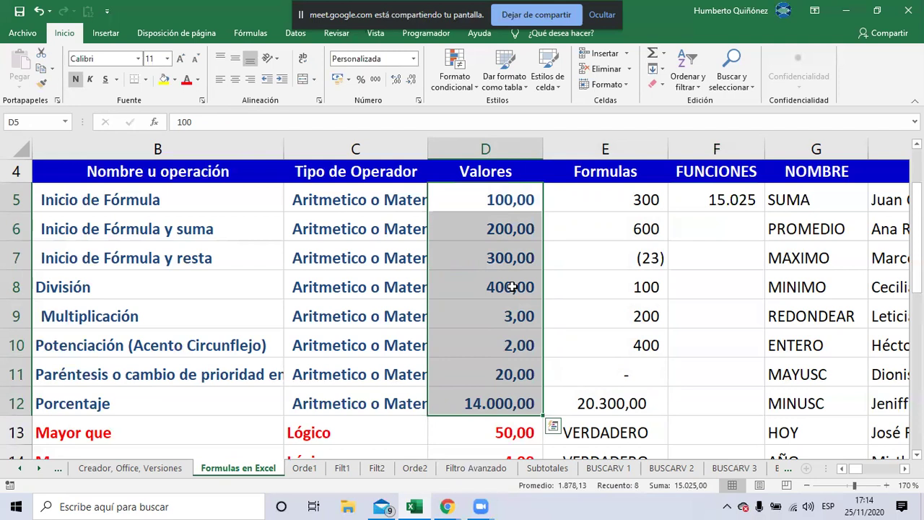
{"action": "key", "text": "Right"}
{"action": "key", "text": "Right"}
{"action": "key", "text": "Right"}
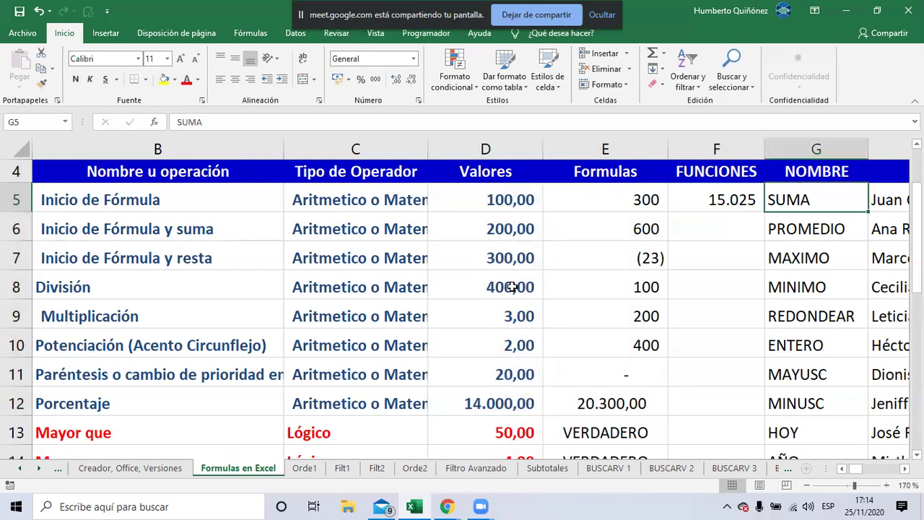
{"action": "key", "text": "Left"}
{"action": "key", "text": "Down"}
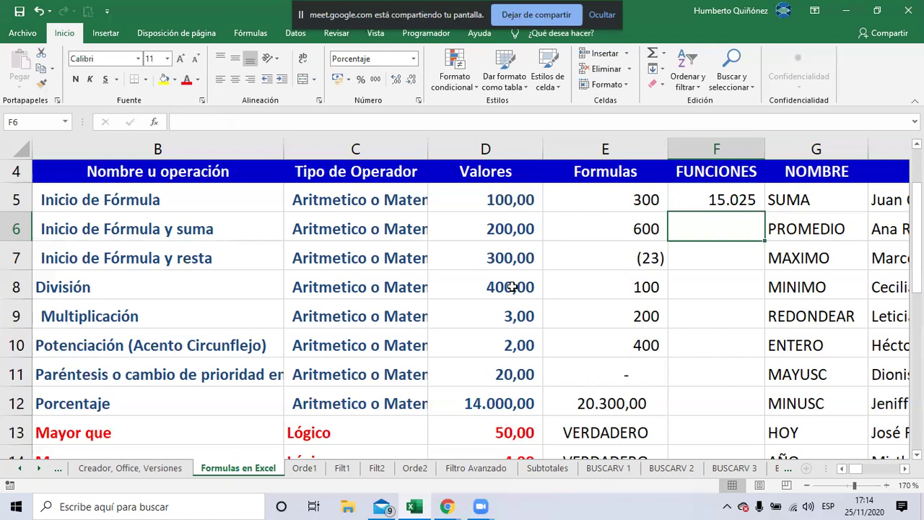
Insert =PROMEDIO(D5:D12) in F6 from the AutoSum list, giving 1.878,13
{"action": "left_click", "coordinate": [666, 53]}
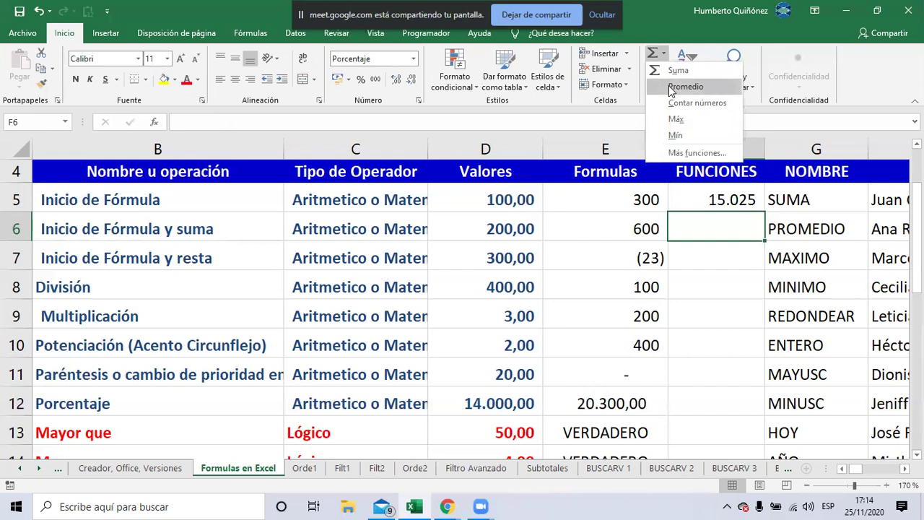
{"action": "left_click", "coordinate": [672, 87]}
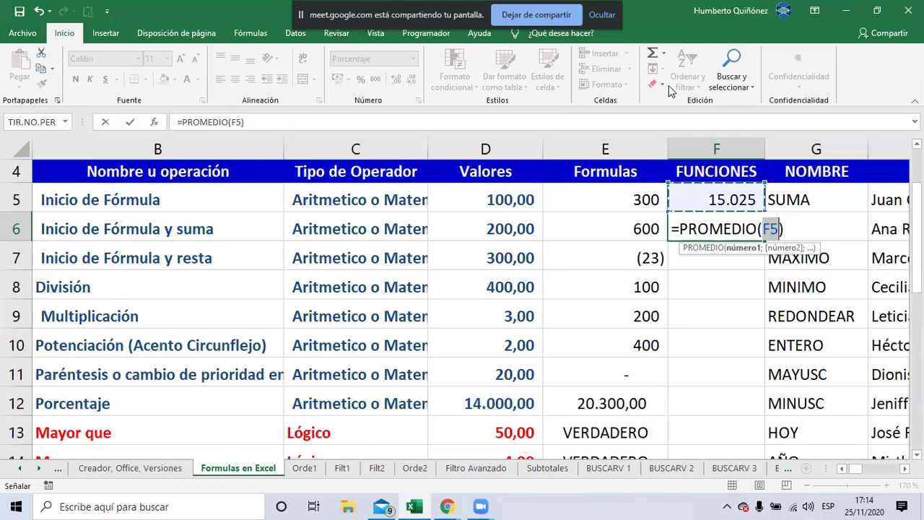
{"action": "left_click", "coordinate": [513, 200]}
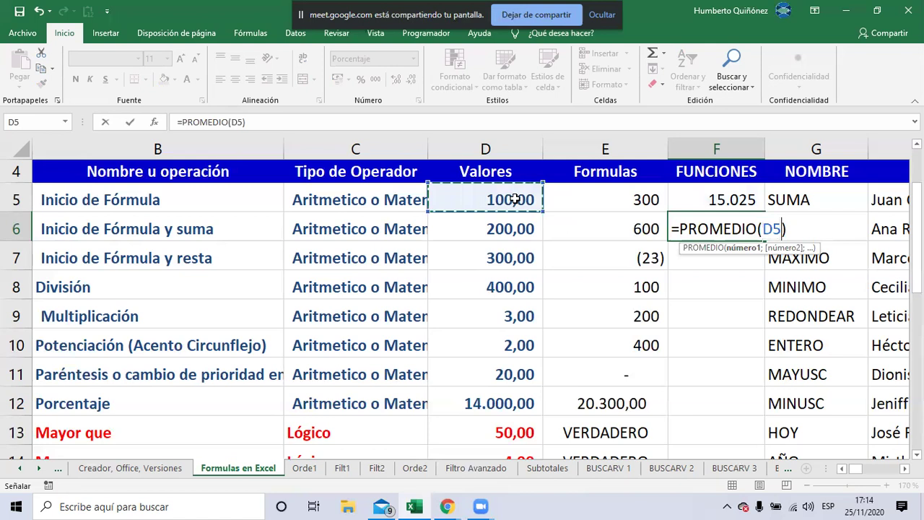
{"action": "key", "text": "shift+Down"}
{"action": "key", "text": "shift+Down"}
{"action": "key", "text": "shift+Down"}
{"action": "key", "text": "shift+Down"}
{"action": "key", "text": "shift+Down"}
{"action": "key", "text": "shift+Down"}
{"action": "key", "text": "shift+Down"}
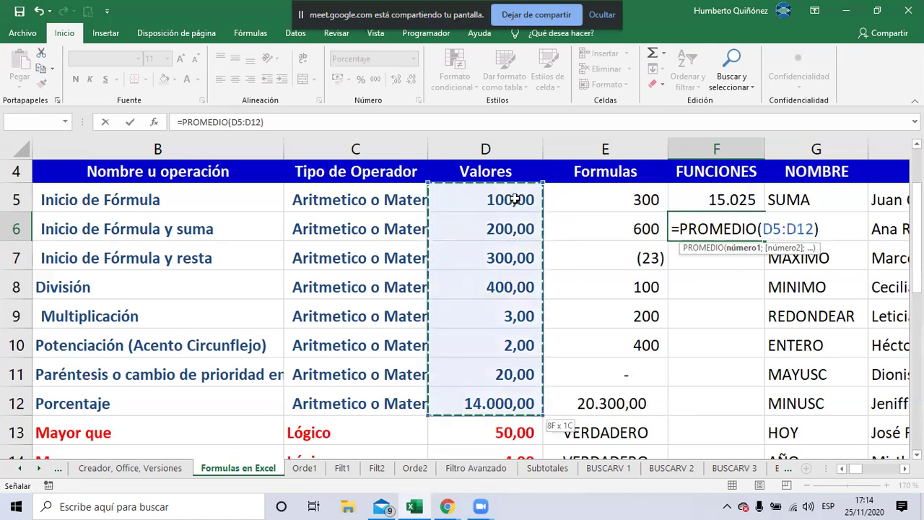
{"action": "key", "text": "Return"}
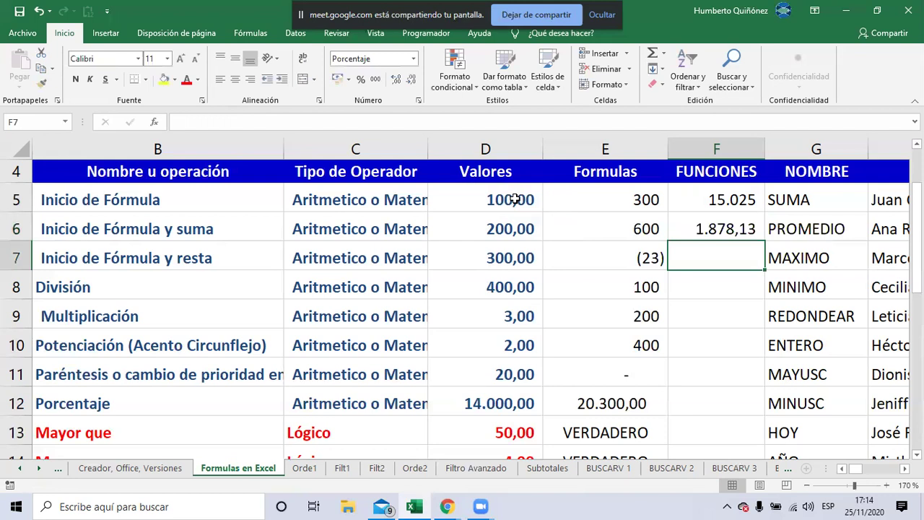
{"action": "key", "text": "Up"}
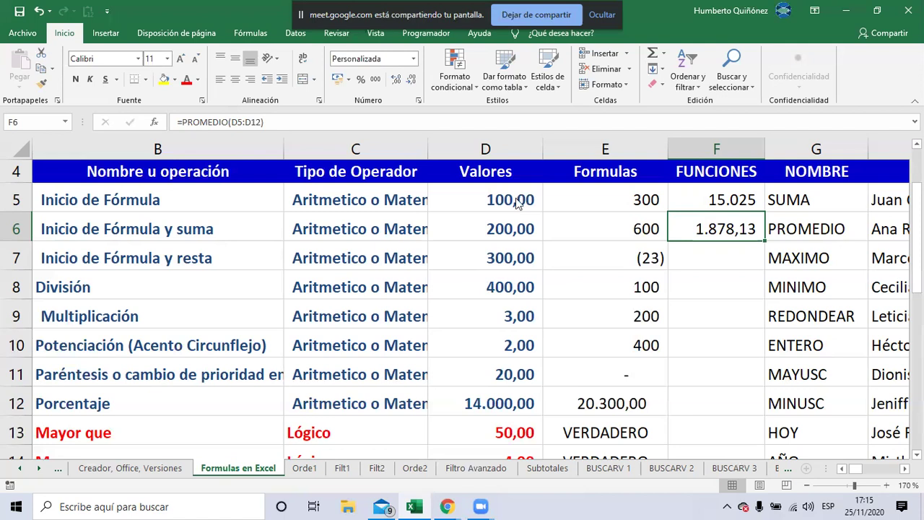
Switch to the Google Meet call and open its Chat panel
{"action": "key", "text": "alt+Tab"}
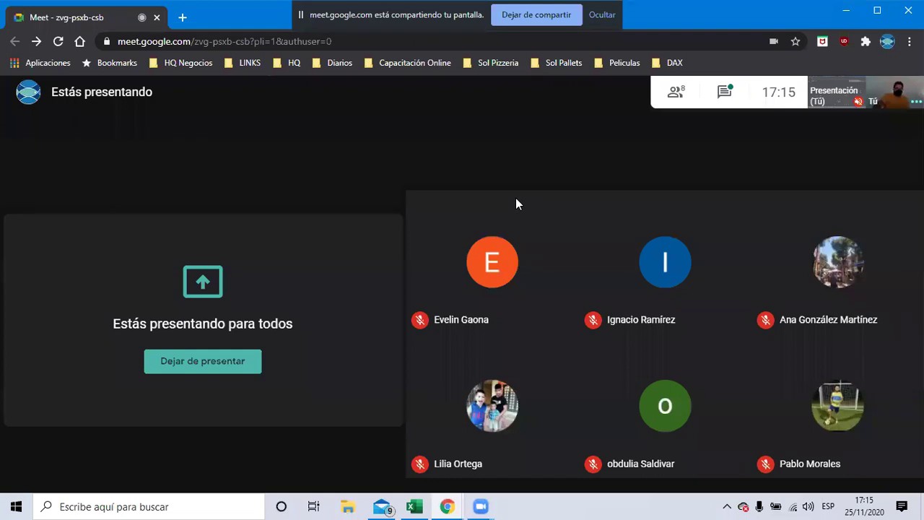
{"action": "left_click", "coordinate": [716, 98]}
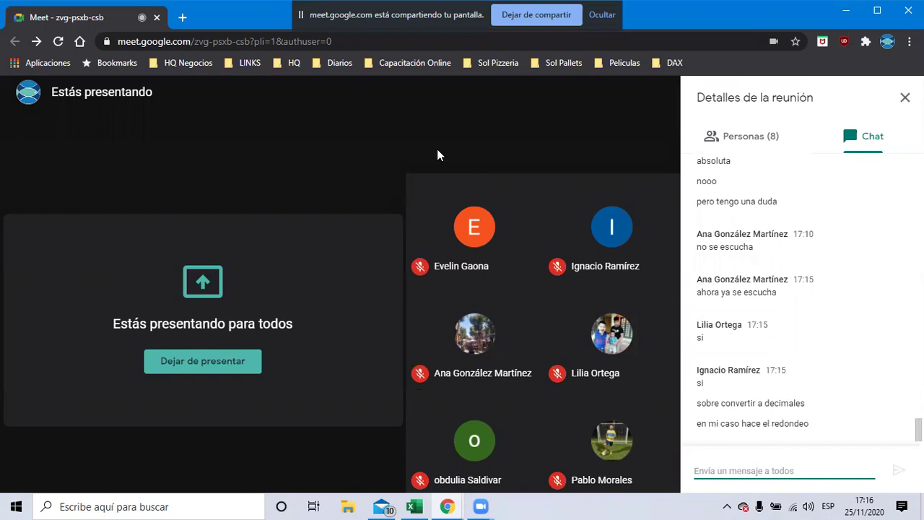
{"action": "key", "text": "alt+Tab"}
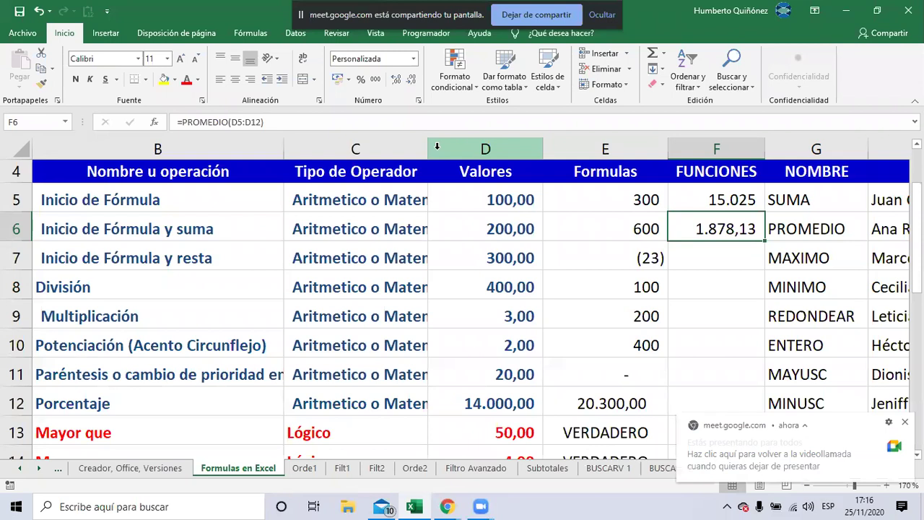
{"action": "left_click", "coordinate": [411, 82]}
{"action": "left_click", "coordinate": [411, 82]}
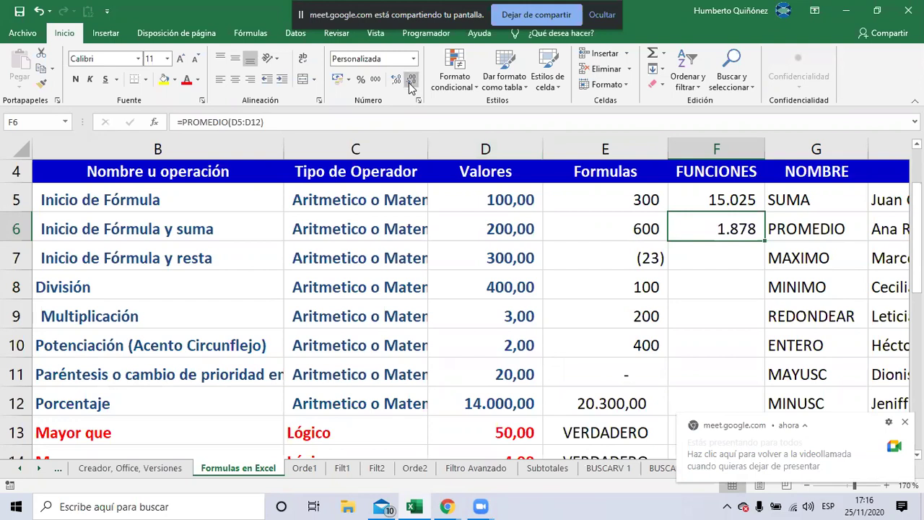
{"action": "left_click", "coordinate": [396, 81]}
{"action": "left_click", "coordinate": [398, 82]}
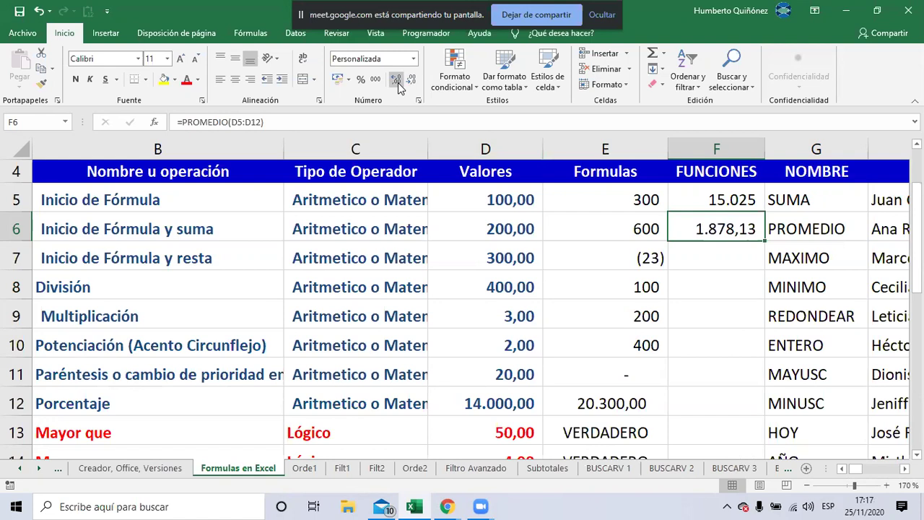
{"action": "key", "text": "alt+Tab"}
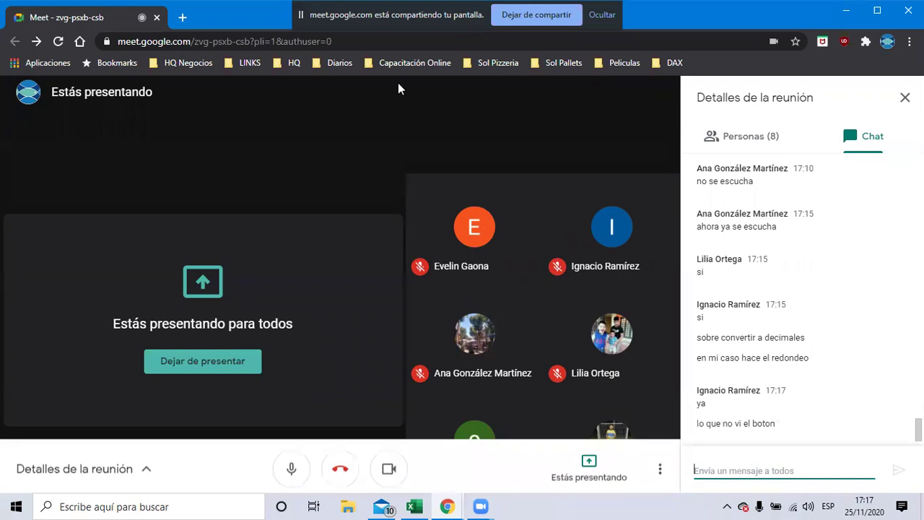
Flip between Excel and the Meet chat, ending on the Excel workbook
{"action": "key", "text": "alt+Tab"}
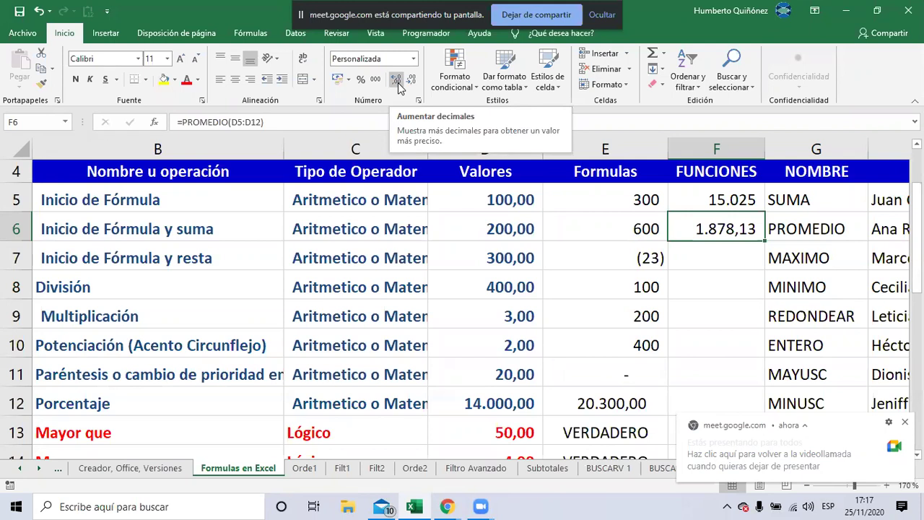
{"action": "key", "text": "alt+Tab"}
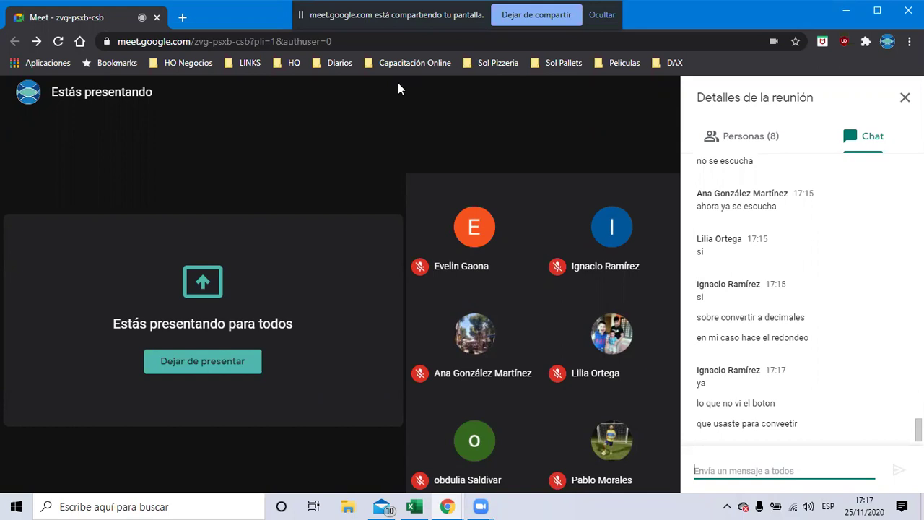
{"action": "key", "text": "alt+Tab"}
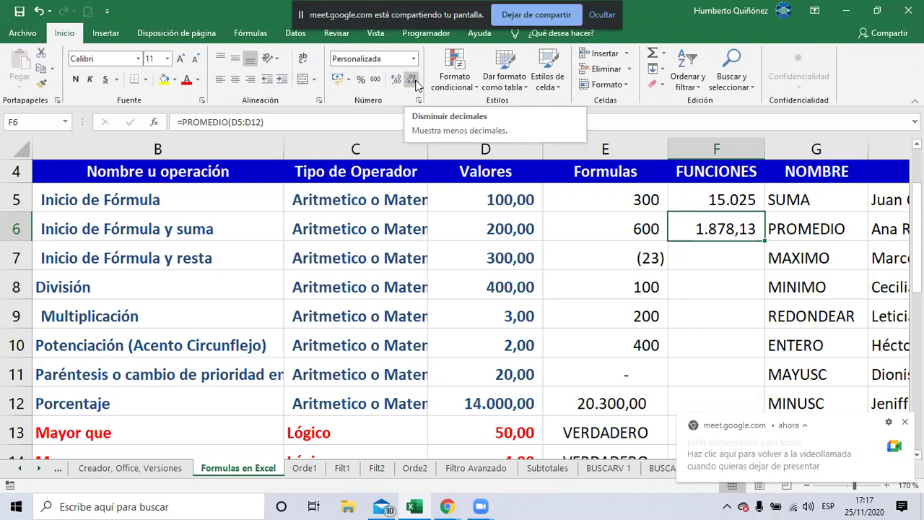
Remove F6's decimals, then raise the average to six decimal places
{"action": "left_click", "coordinate": [412, 80]}
{"action": "left_click", "coordinate": [413, 81]}
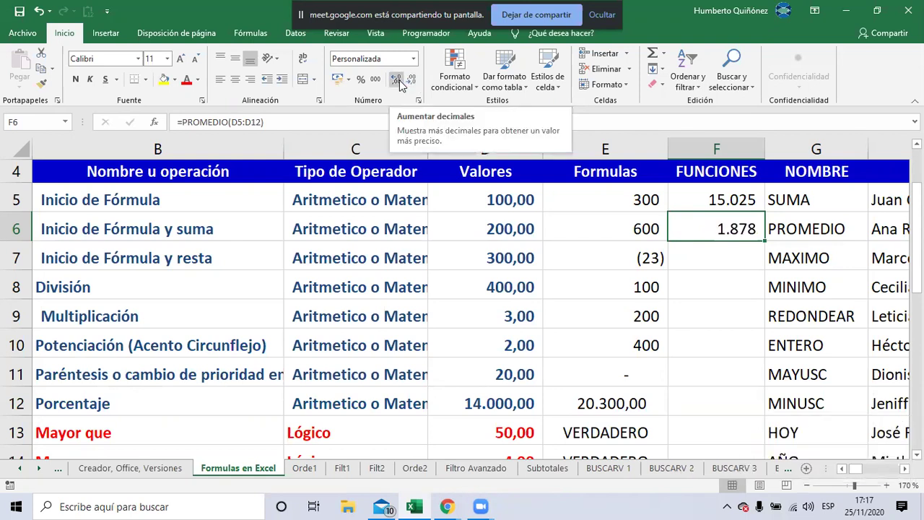
{"action": "left_click", "coordinate": [399, 80]}
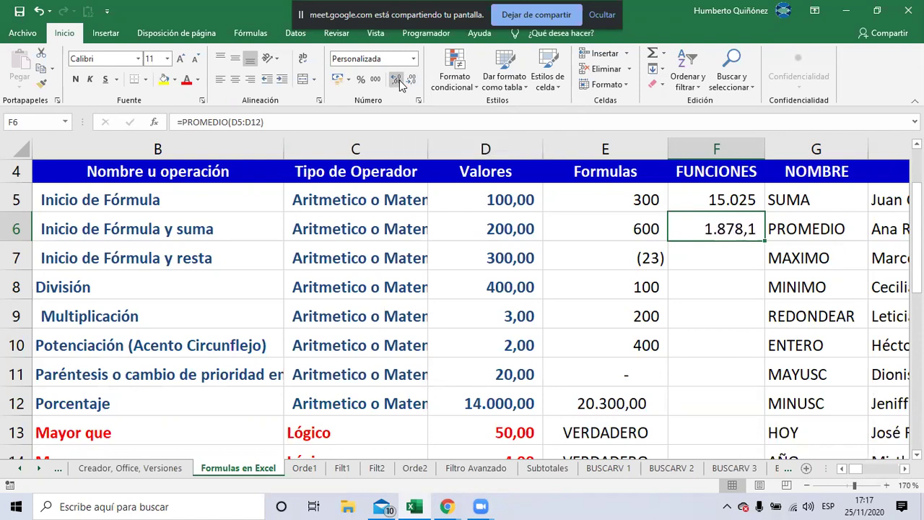
{"action": "left_click", "coordinate": [399, 80]}
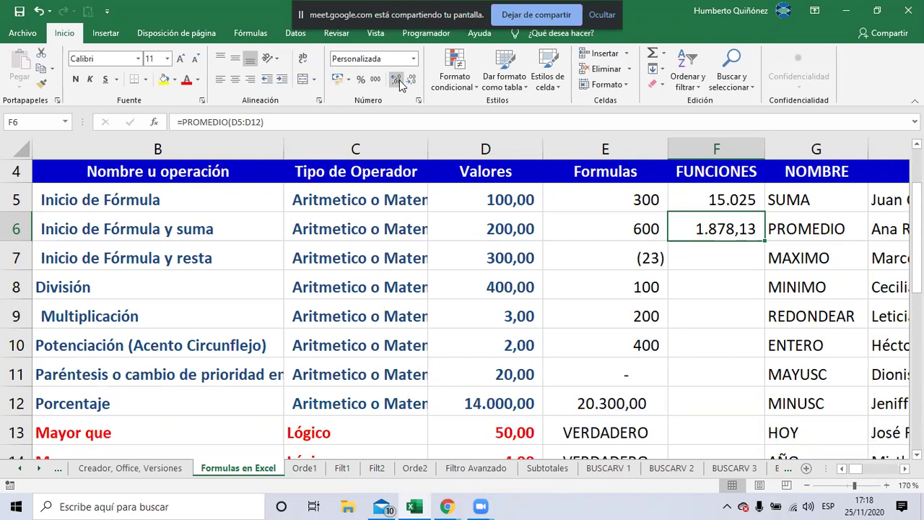
{"action": "left_click", "coordinate": [399, 80]}
{"action": "left_click", "coordinate": [399, 81]}
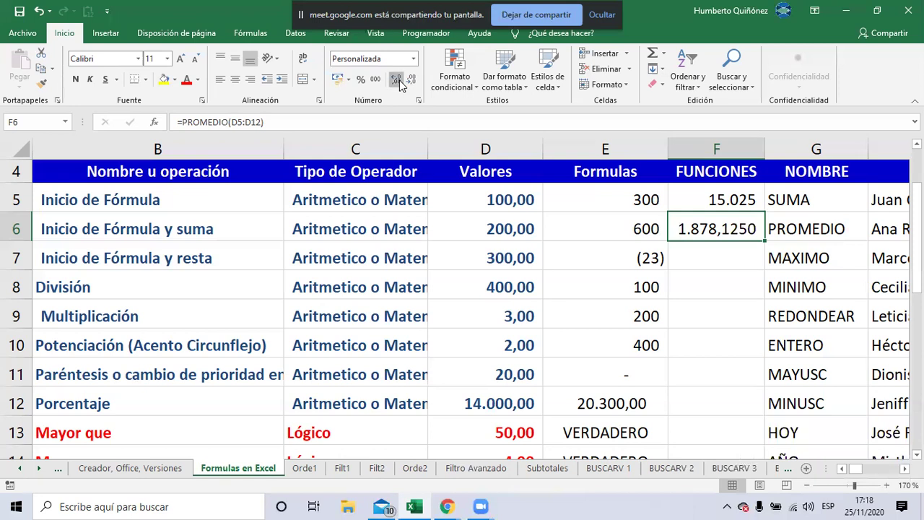
{"action": "left_click", "coordinate": [399, 80]}
{"action": "left_click", "coordinate": [399, 80]}
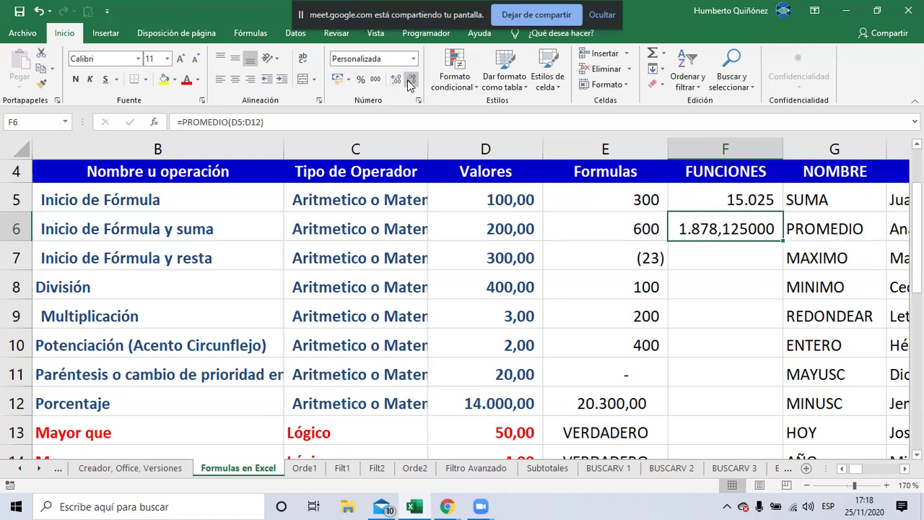
Trim F6 back to two decimals so it shows 1.878,13 again
{"action": "left_click", "coordinate": [410, 83]}
{"action": "left_click", "coordinate": [410, 82]}
{"action": "left_click", "coordinate": [410, 82]}
{"action": "left_click", "coordinate": [410, 83]}
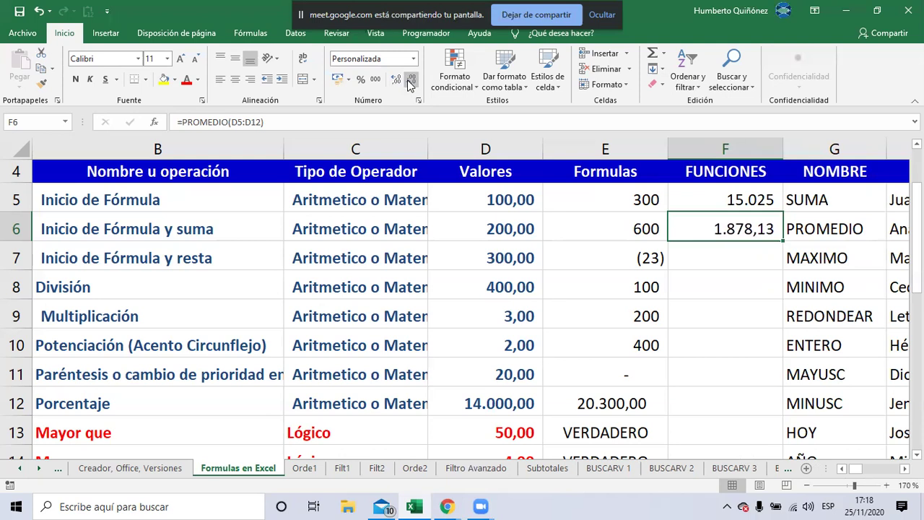
{"action": "key", "text": "alt+Tab"}
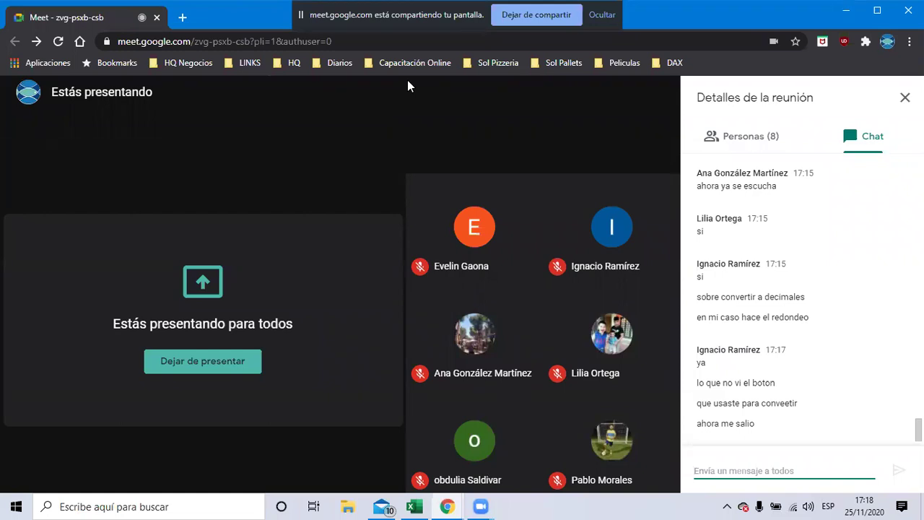
Return to the Excel workbook and move down to F7
{"action": "key", "text": "alt+Tab"}
{"action": "key", "text": "Down"}
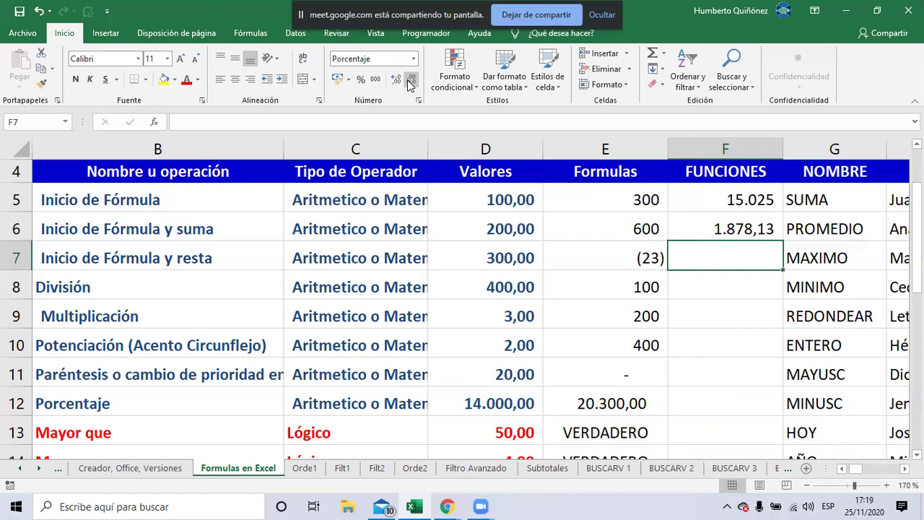
Insert =MAX(D5:D12) in F7 via Fórmulas > Autosuma, returning 14.000,00
{"action": "left_click", "coordinate": [237, 36]}
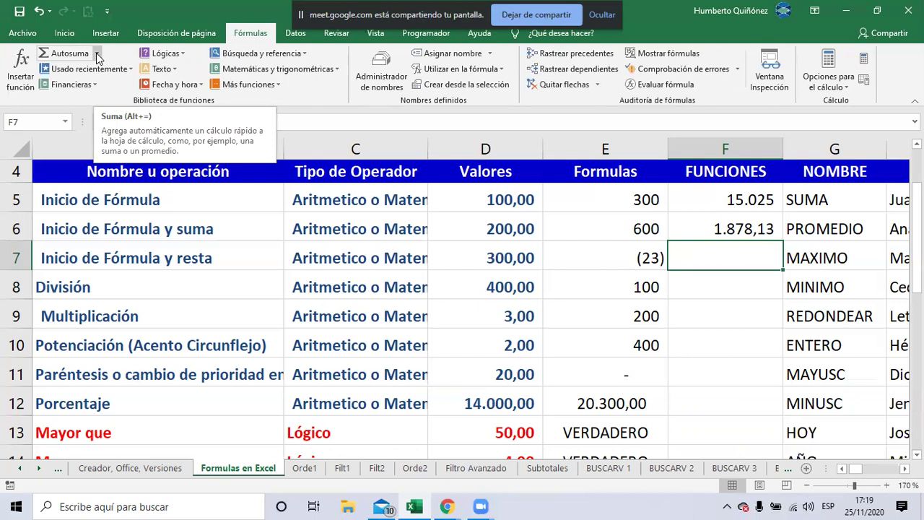
{"action": "left_click", "coordinate": [96, 53]}
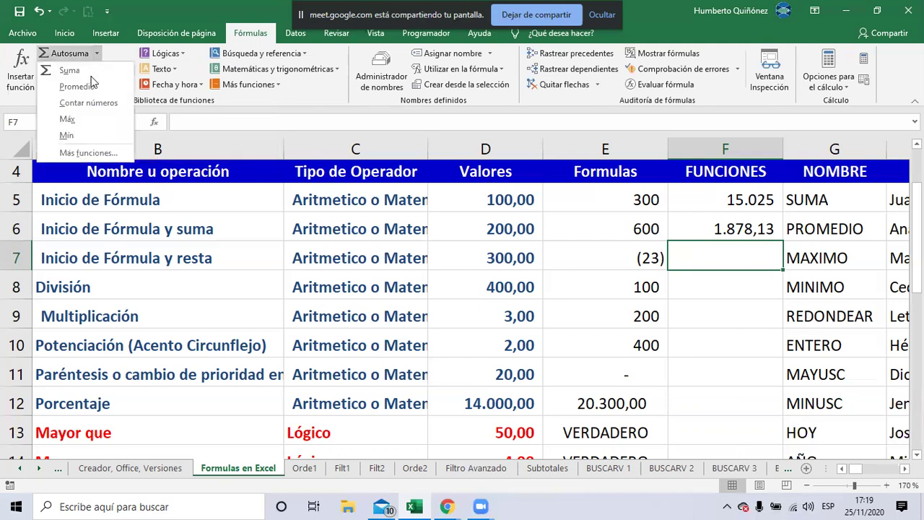
{"action": "left_click", "coordinate": [81, 124]}
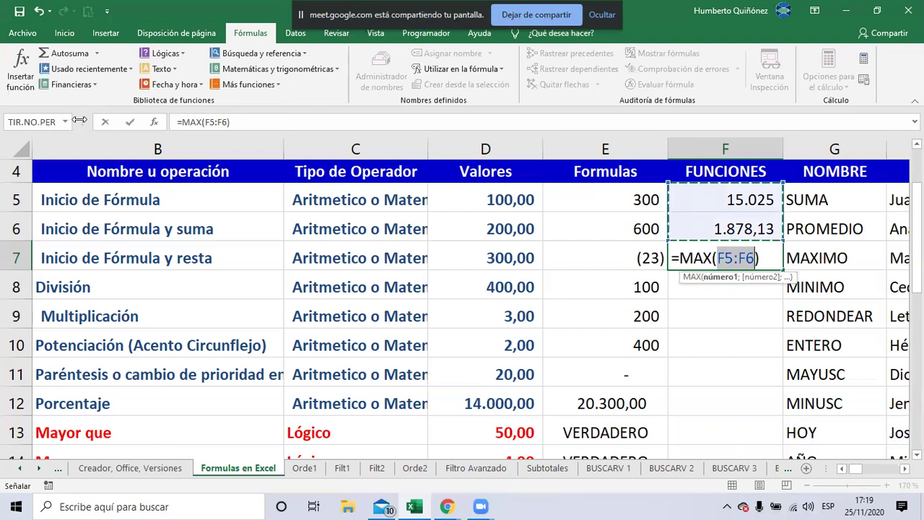
{"action": "left_click", "coordinate": [469, 205]}
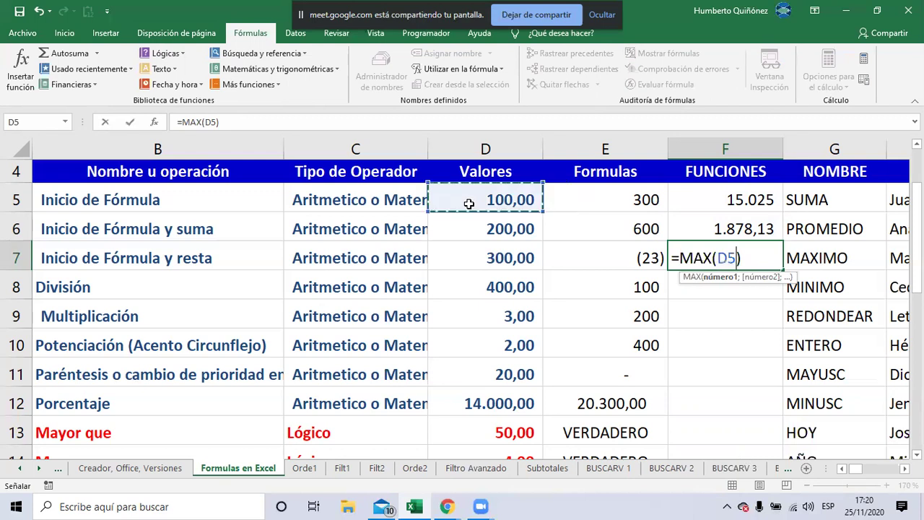
{"action": "key", "text": "shift+Down"}
{"action": "key", "text": "shift+Down"}
{"action": "key", "text": "shift+Down"}
{"action": "key", "text": "shift+Down"}
{"action": "key", "text": "shift+Down"}
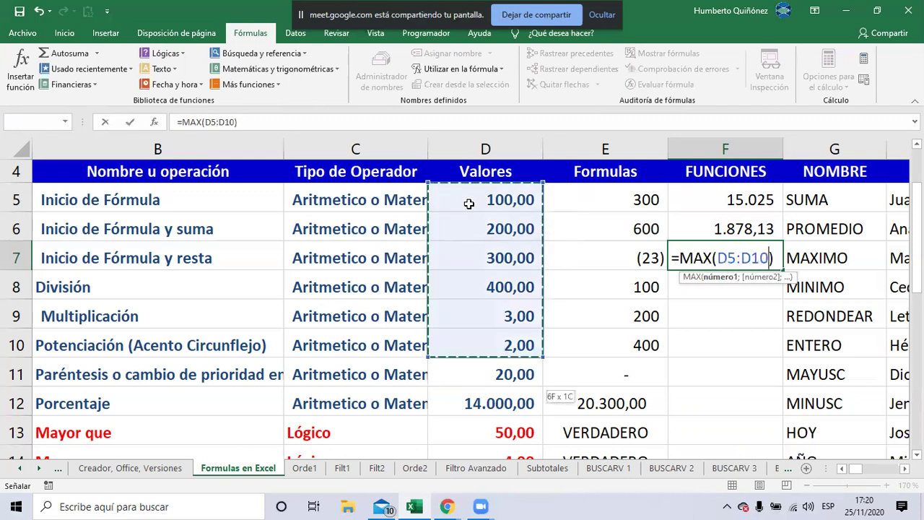
{"action": "key", "text": "shift+Down"}
{"action": "key", "text": "shift+Down"}
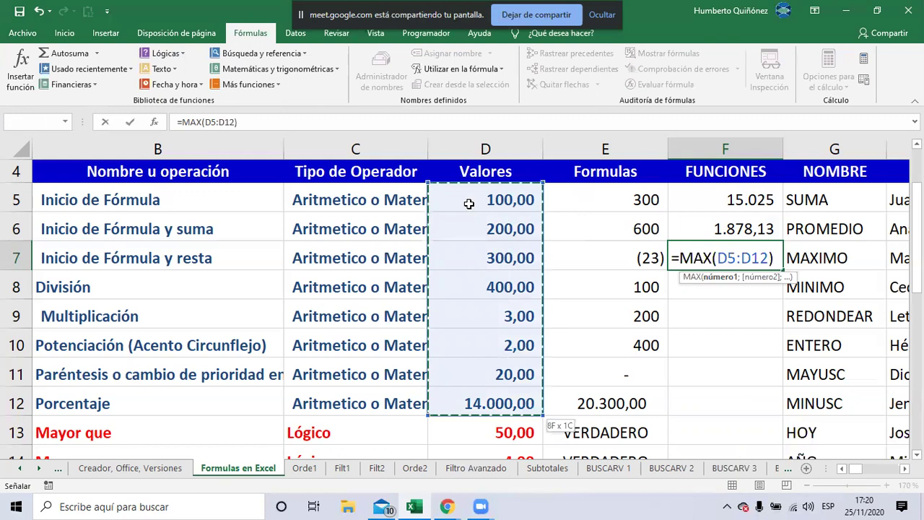
{"action": "key", "text": "Return"}
{"action": "key", "text": "Up"}
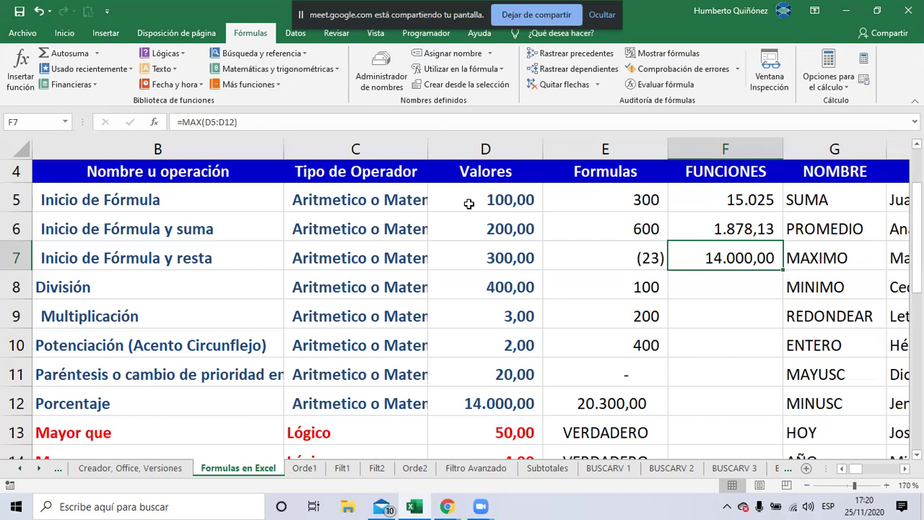
{"action": "key", "text": "alt+Tab"}
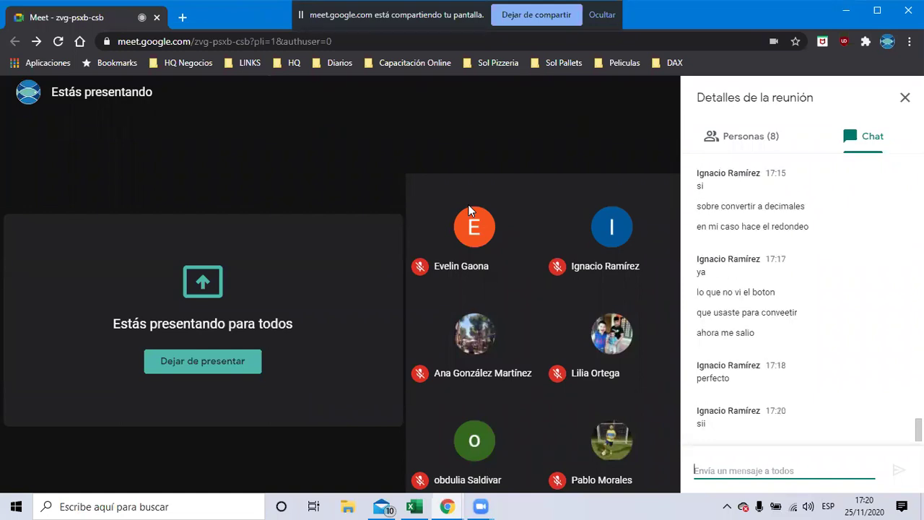
{"action": "key", "text": "alt+Tab"}
{"action": "key", "text": "Return"}
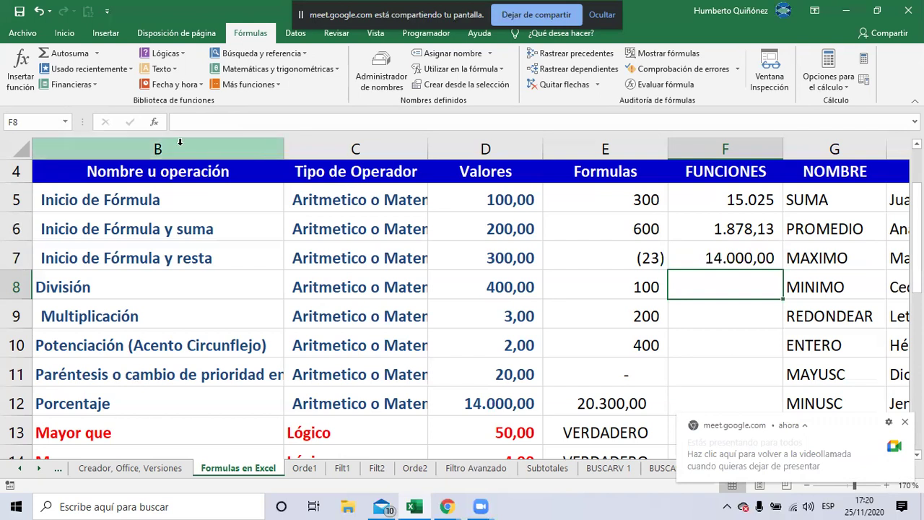
Insert a Mín formula in F8 with its range re-pointed to D5:D12
{"action": "left_click", "coordinate": [97, 51]}
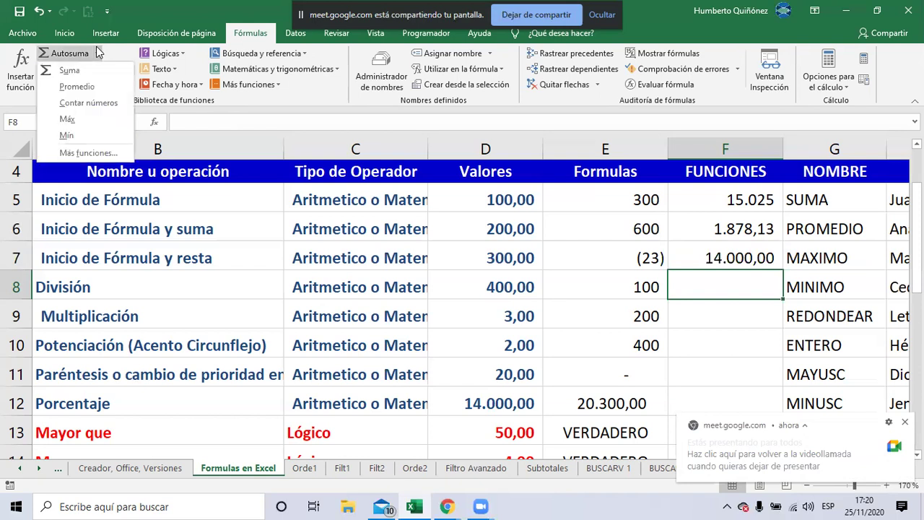
{"action": "left_click", "coordinate": [99, 133]}
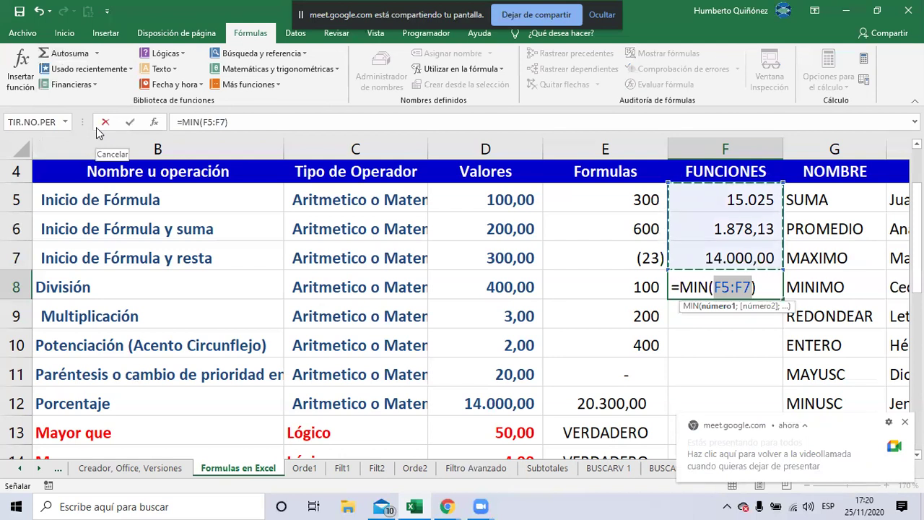
{"action": "key", "text": "Left"}
{"action": "key", "text": "Left"}
{"action": "key", "text": "Left"}
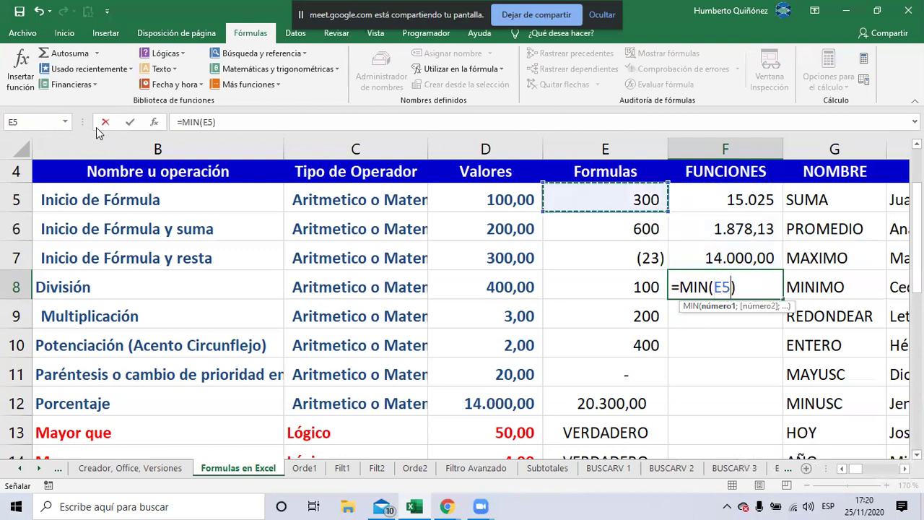
{"action": "key", "text": "Right"}
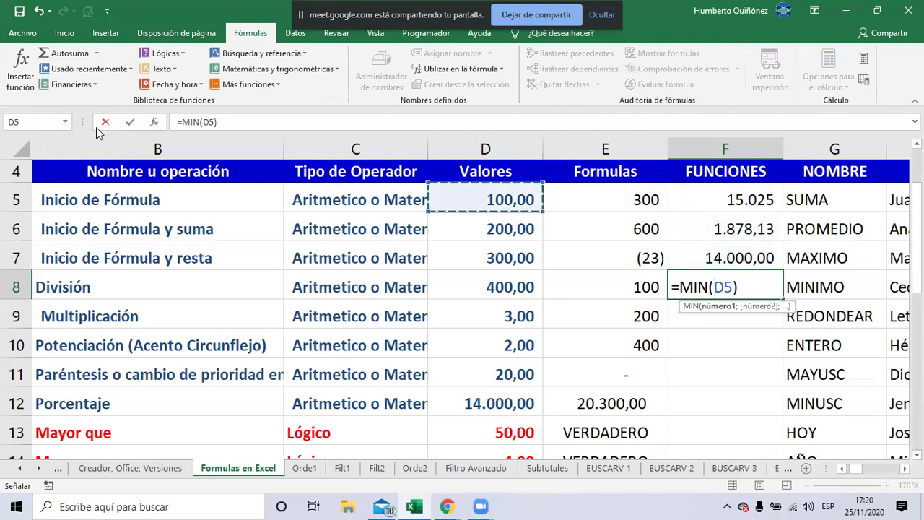
{"action": "key", "text": "shift+Down"}
{"action": "key", "text": "shift+Down"}
{"action": "key", "text": "shift+Down"}
{"action": "key", "text": "shift+Down"}
{"action": "key", "text": "shift+Down"}
{"action": "key", "text": "shift+Down"}
{"action": "key", "text": "shift+Down"}
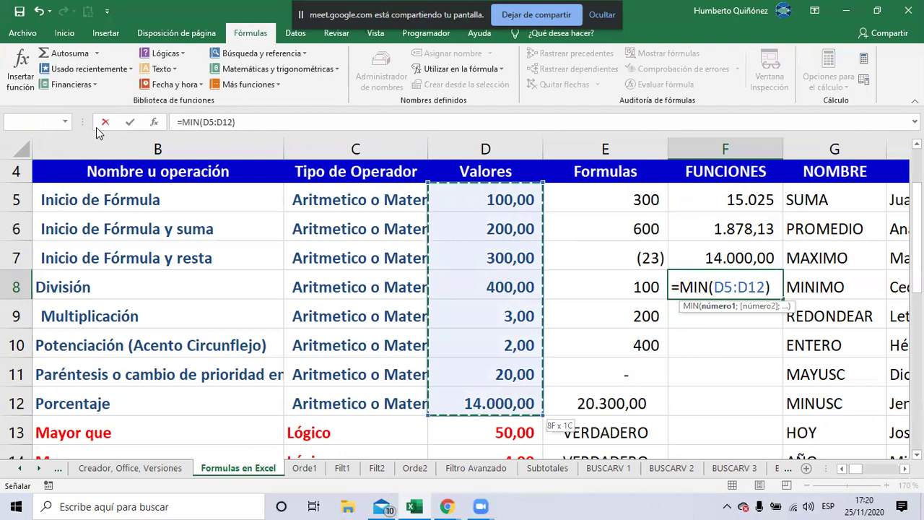
{"action": "key", "text": "Return"}
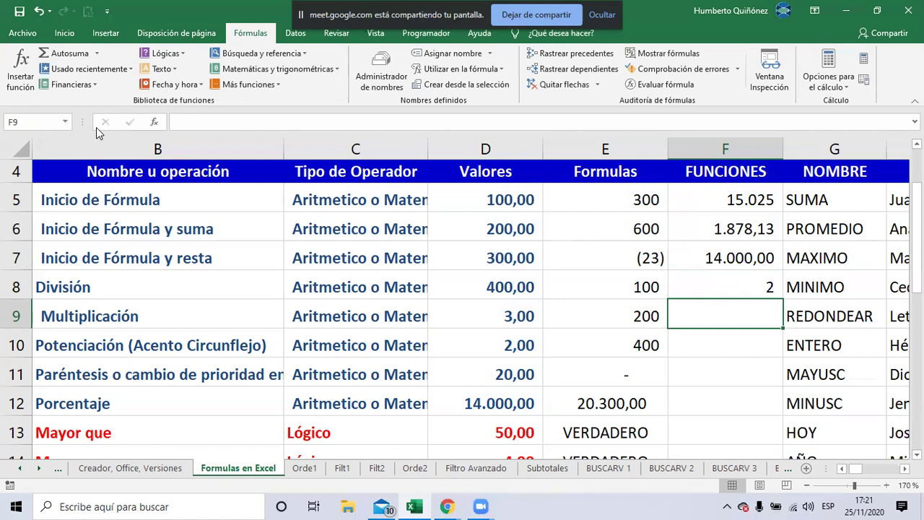
Move the labels G9:G16, REDONDEAR through DIA, to start at G11
{"action": "key", "text": "Down"}
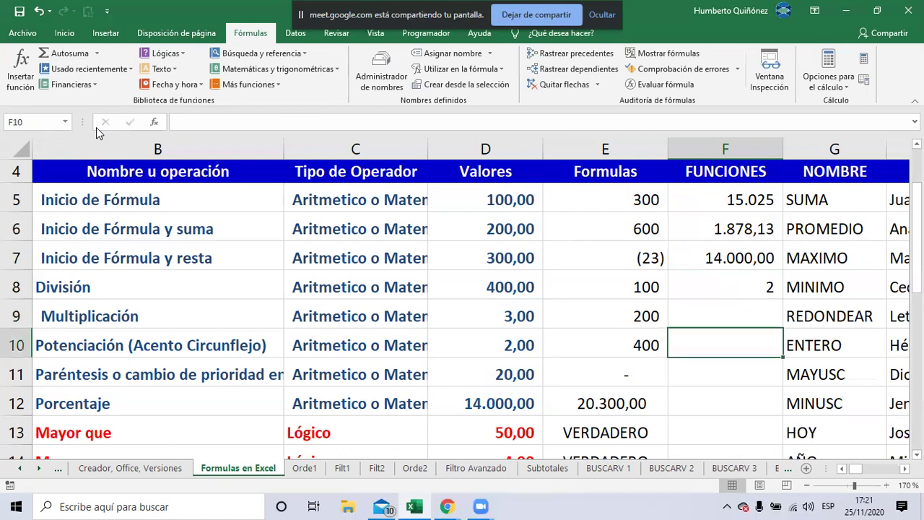
{"action": "key", "text": "Right"}
{"action": "key", "text": "Up"}
{"action": "key", "text": "shift+Down"}
{"action": "key", "text": "shift+Down"}
{"action": "key", "text": "shift+Down"}
{"action": "key", "text": "shift+Down"}
{"action": "key", "text": "shift+Down"}
{"action": "key", "text": "shift+Down"}
{"action": "key", "text": "shift+Down"}
{"action": "key", "text": "shift+Down"}
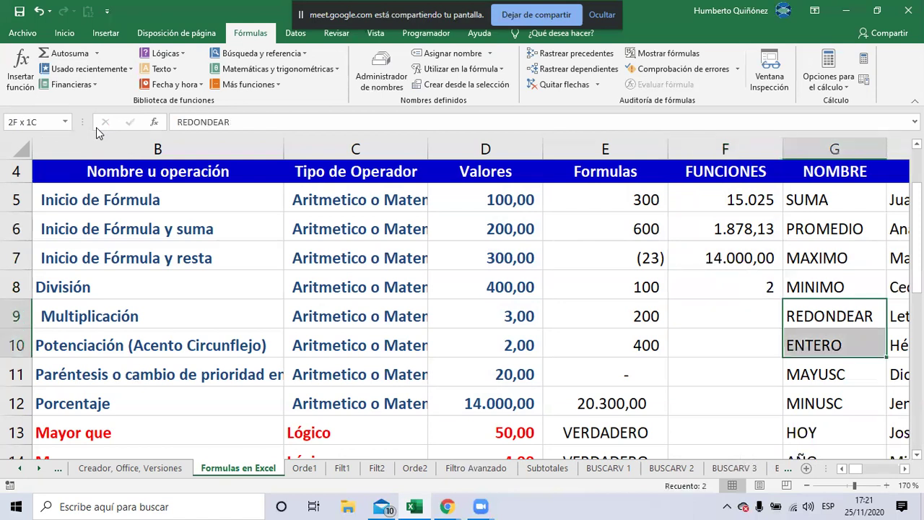
{"action": "key", "text": "shift+Up"}
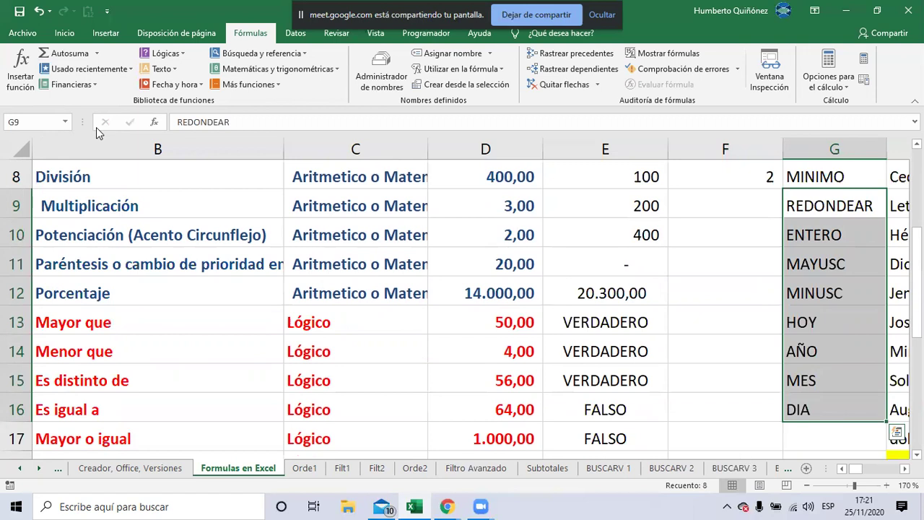
{"action": "key", "text": "ctrl+c"}
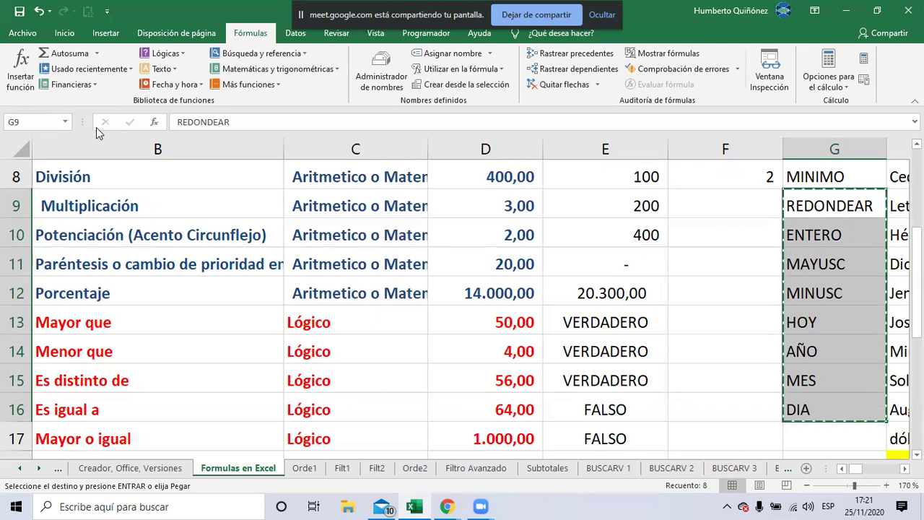
{"action": "key", "text": "Down"}
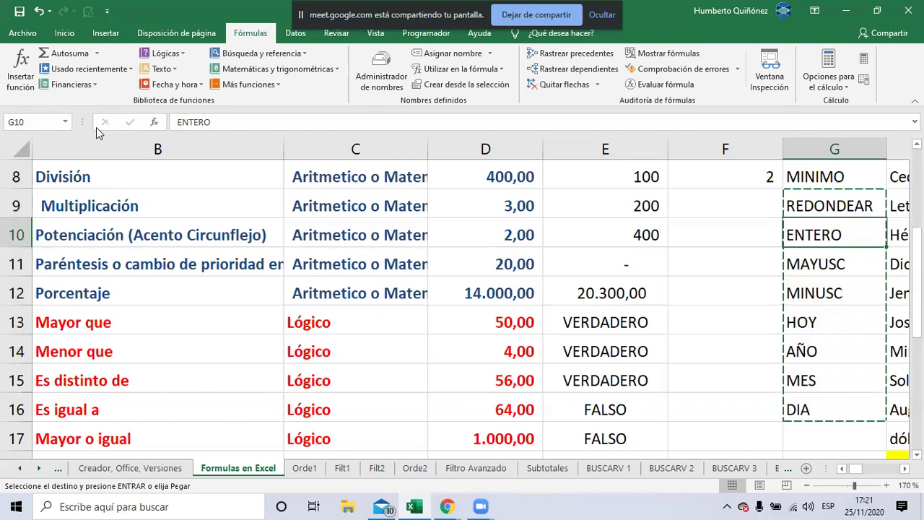
{"action": "key", "text": "Down"}
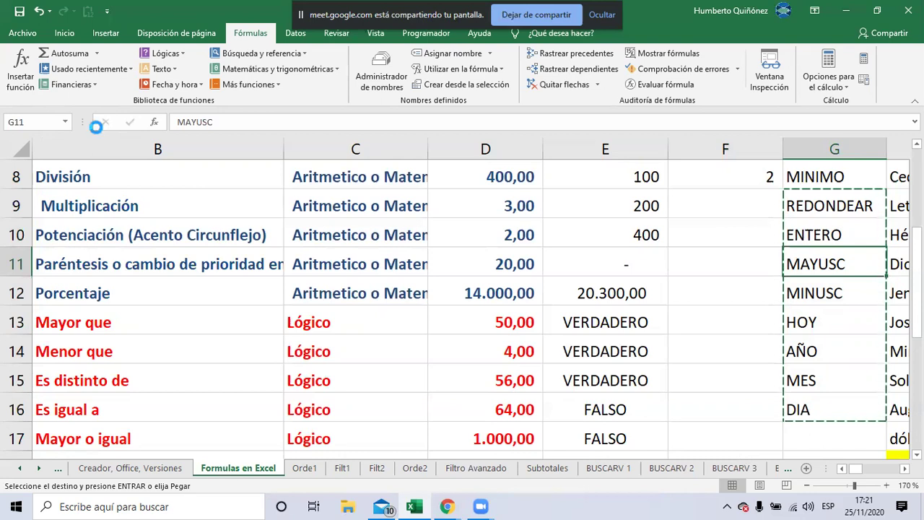
{"action": "key", "text": "ctrl+v"}
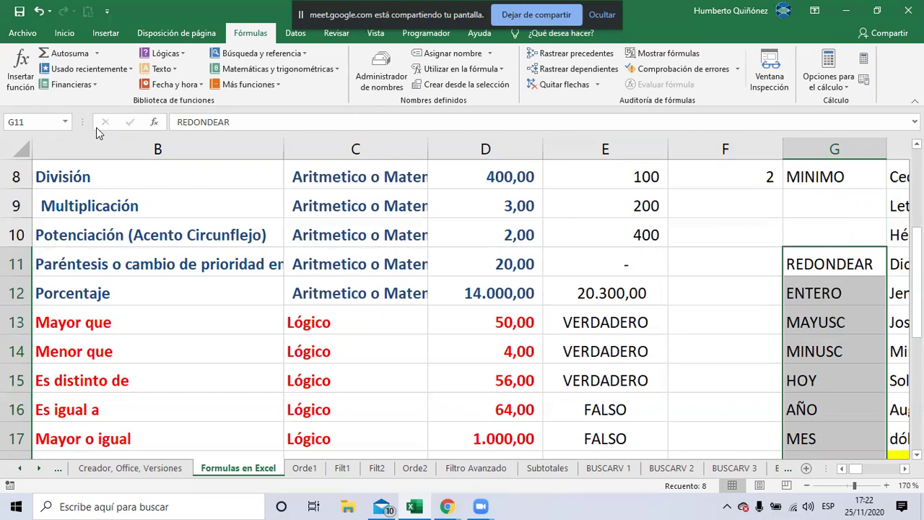
Undo the move and paste the labels again at G11, leaving G9:G10 empty
{"action": "key", "text": "alt+Tab"}
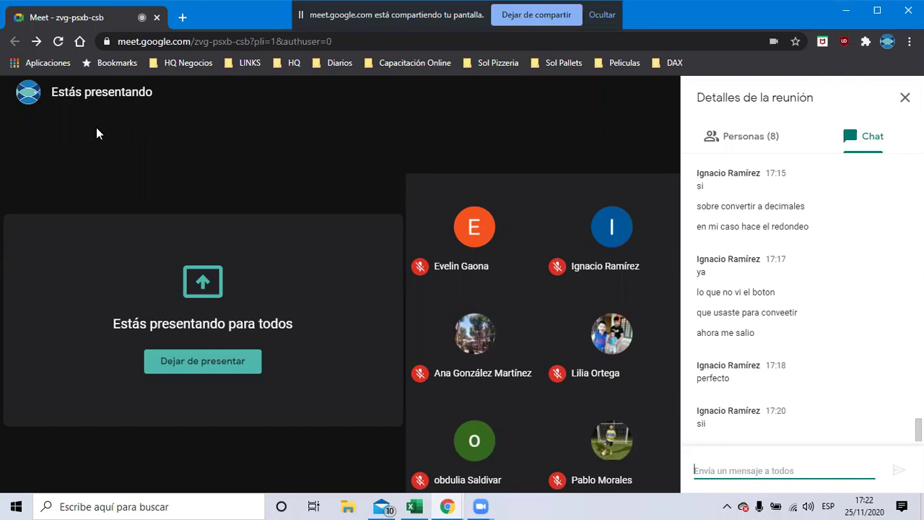
{"action": "key", "text": "alt+Tab"}
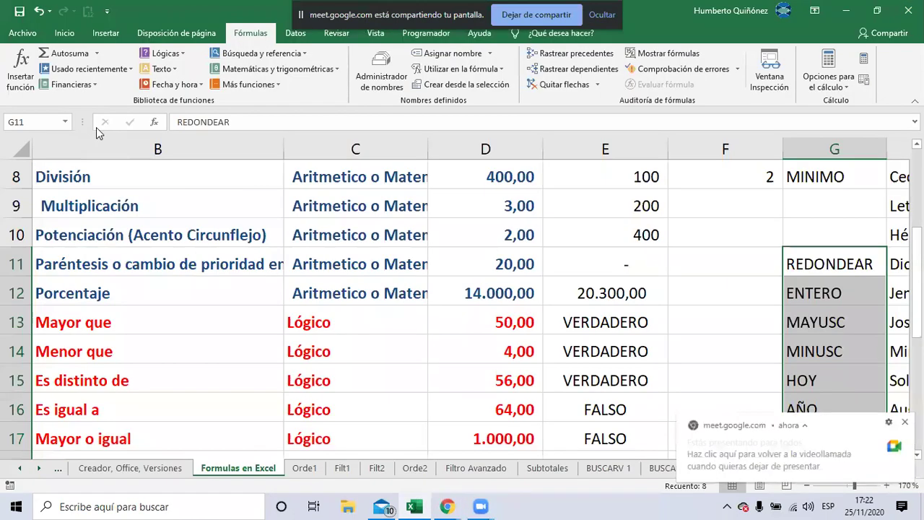
{"action": "key", "text": "ctrl+z"}
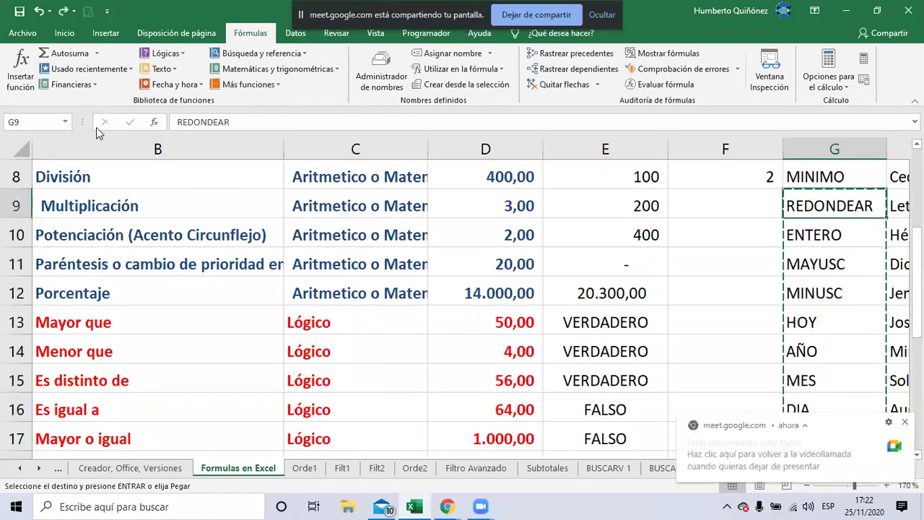
{"action": "key", "text": "shift+Down"}
{"action": "key", "text": "shift+Down"}
{"action": "key", "text": "shift+Down"}
{"action": "key", "text": "shift+Down"}
{"action": "key", "text": "shift+Down"}
{"action": "key", "text": "shift+Down"}
{"action": "key", "text": "shift+Down"}
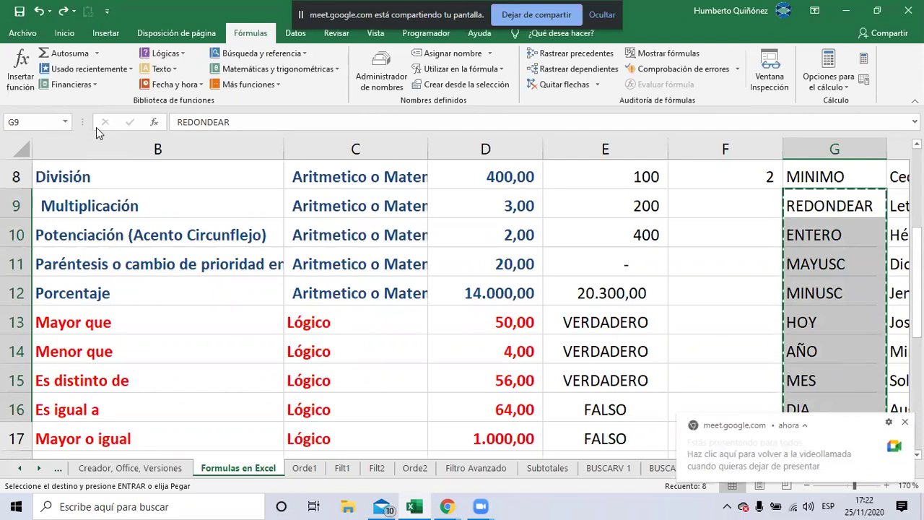
{"action": "key", "text": "Down"}
{"action": "key", "text": "Down"}
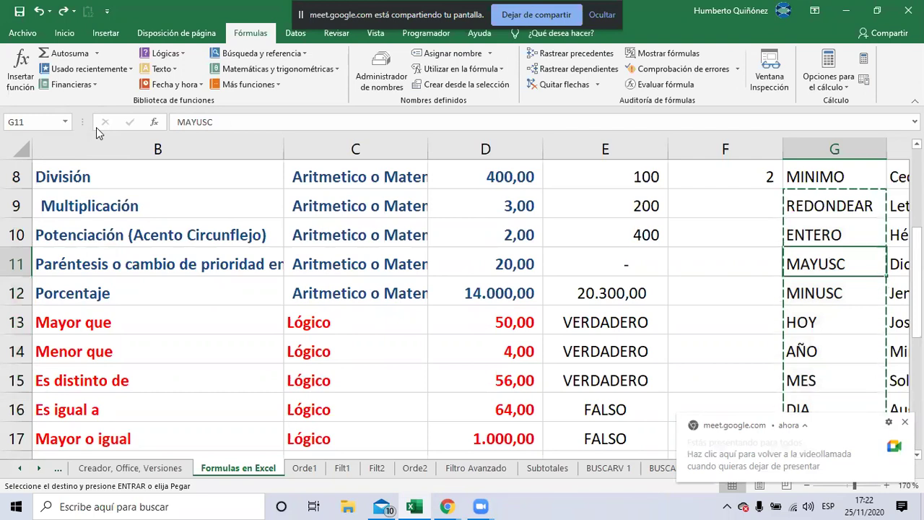
{"action": "key", "text": "ctrl+v"}
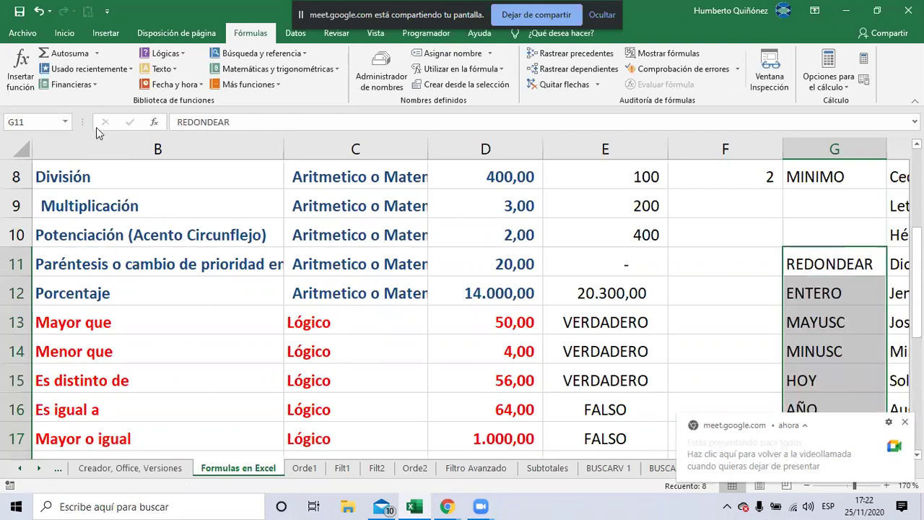
{"action": "key", "text": "Up"}
{"action": "key", "text": "Up"}
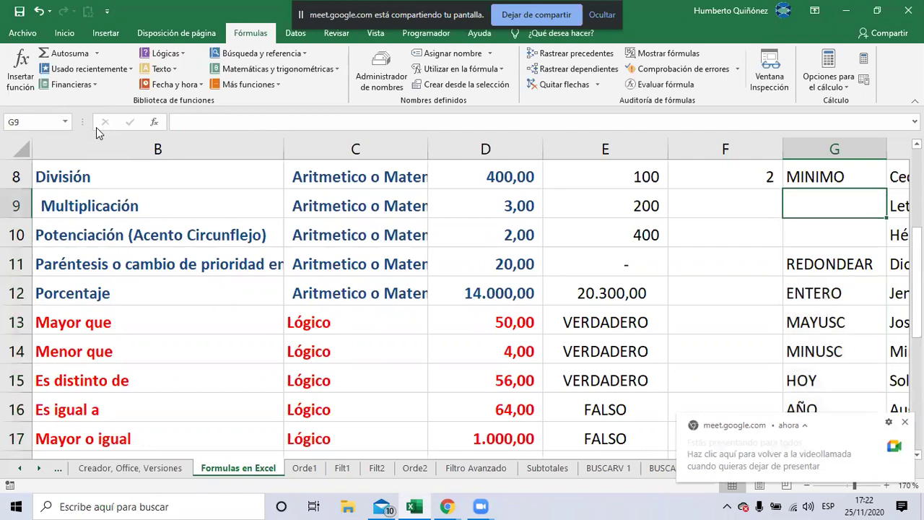
{"action": "type", "text": "con"}
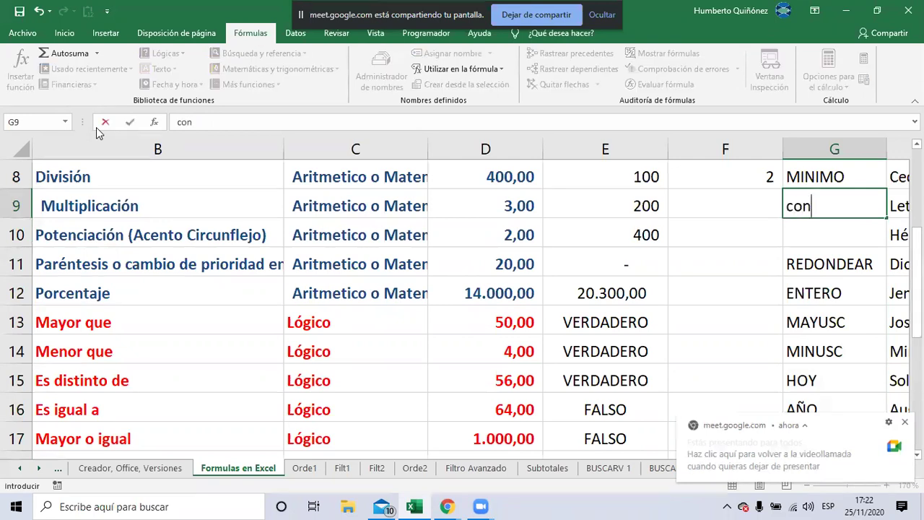
{"action": "key", "text": "BackSpace"}
{"action": "key", "text": "BackSpace"}
{"action": "key", "text": "BackSpace"}
{"action": "type", "text": "CONTAR"}
{"action": "key", "text": "Return"}
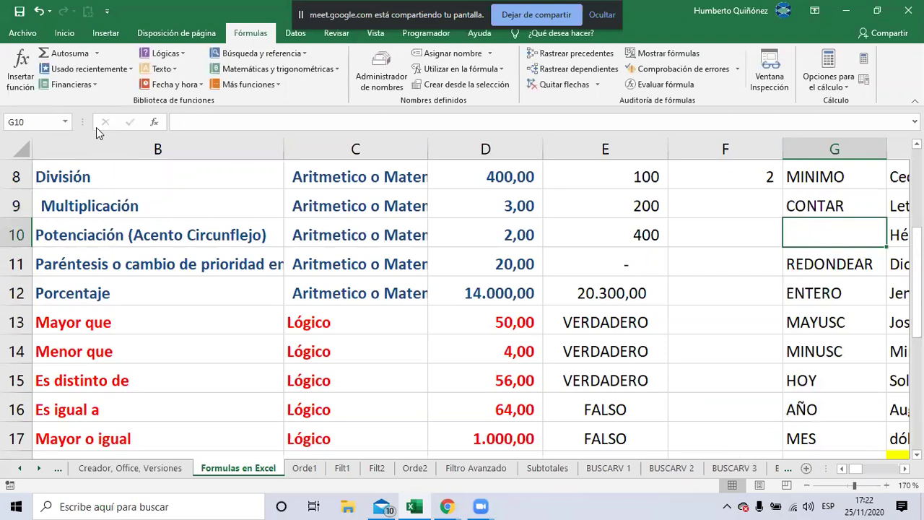
{"action": "type", "text": "CONTARA"}
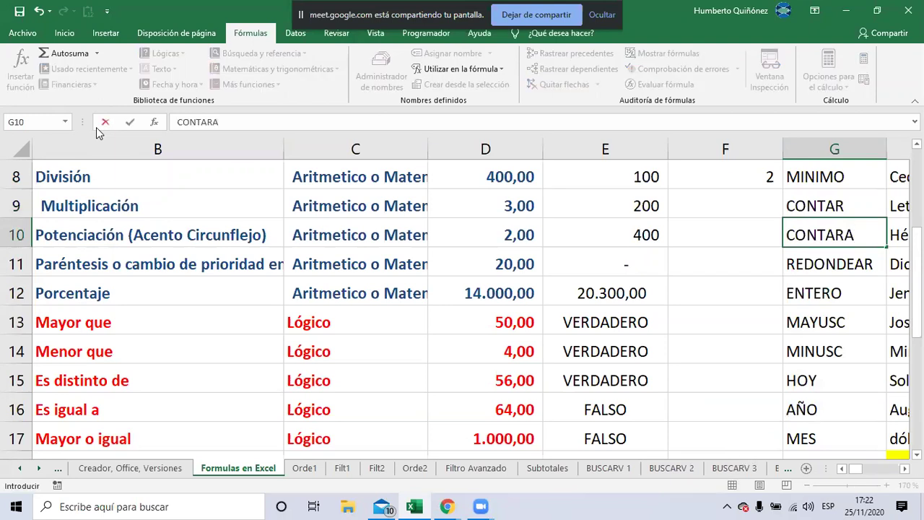
{"action": "key", "text": "Return"}
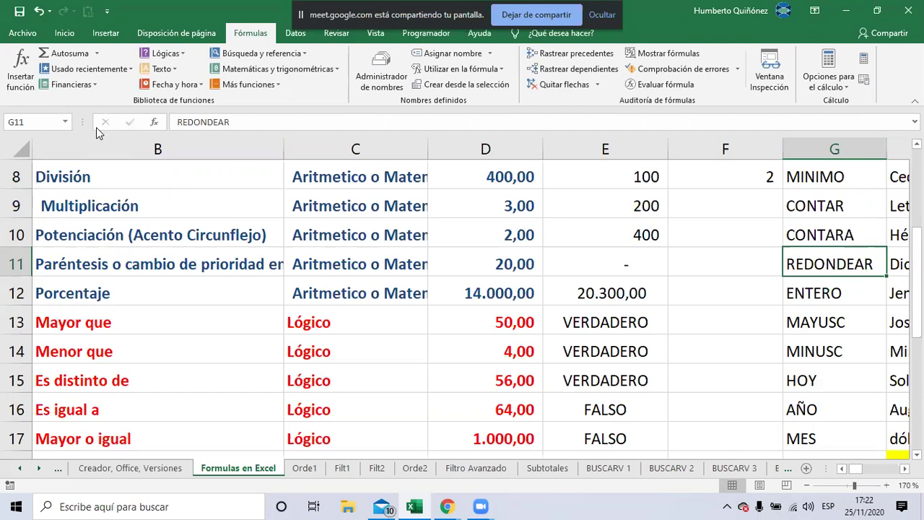
Insert a Contar números formula in F9 from the Autosuma list
{"action": "key", "text": "Left"}
{"action": "key", "text": "Up"}
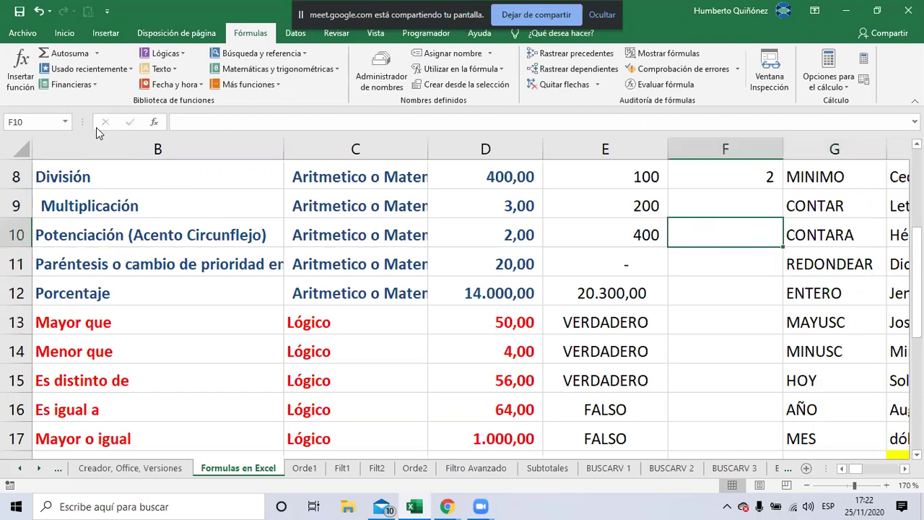
{"action": "key", "text": "Up"}
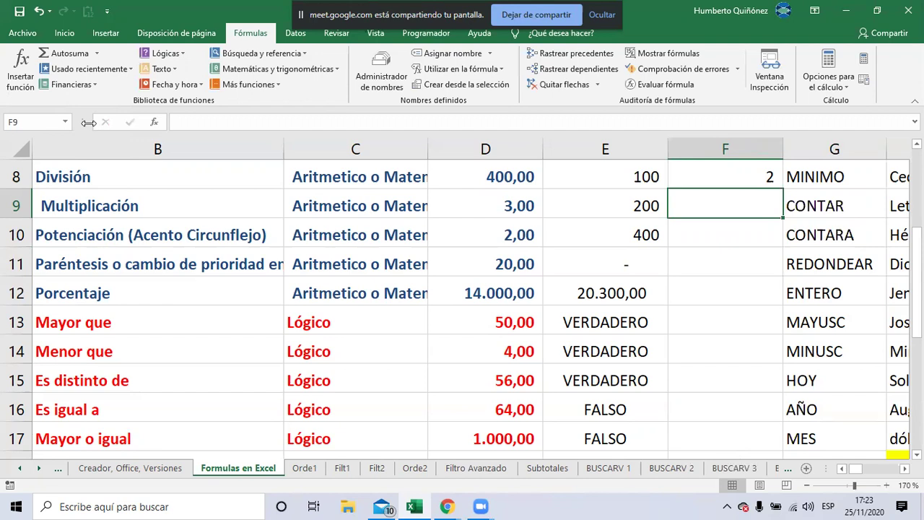
{"action": "left_click", "coordinate": [98, 57]}
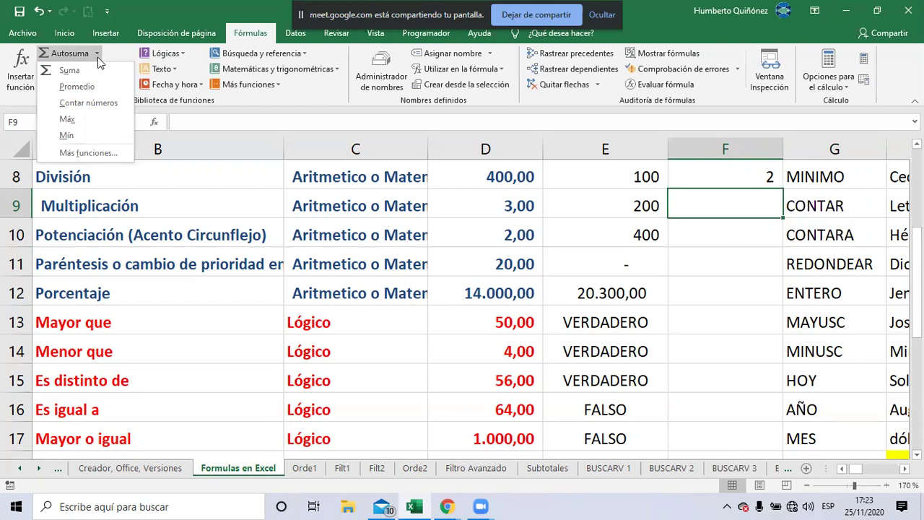
{"action": "left_click", "coordinate": [95, 105]}
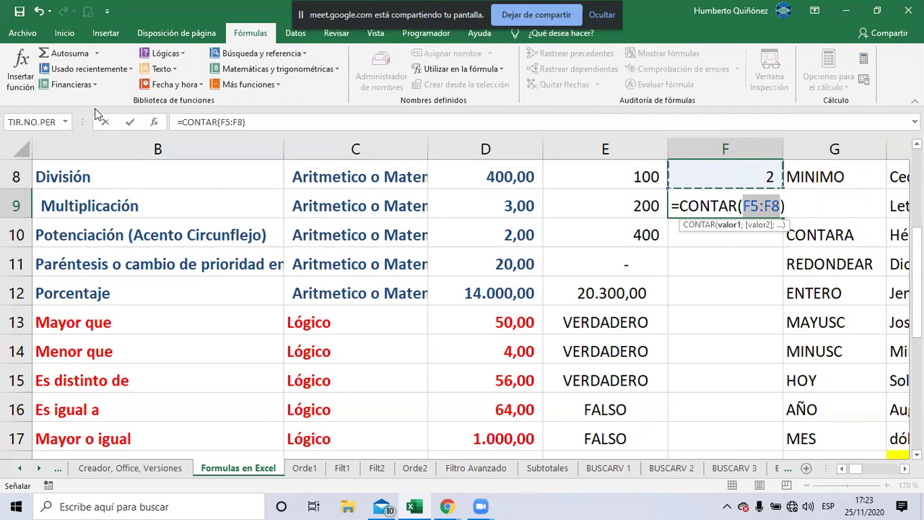
Point the count range to D5:D12 and confirm, giving 8
{"action": "key", "text": "Up"}
{"action": "key", "text": "Left"}
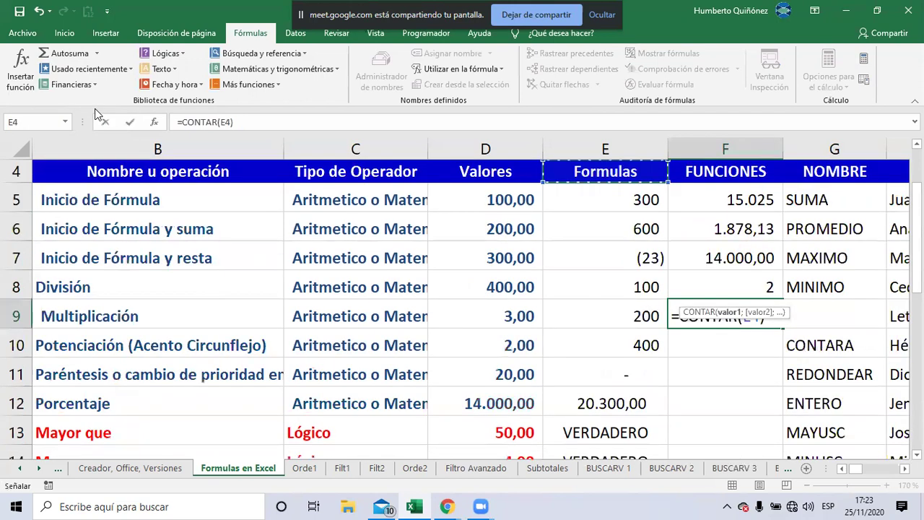
{"action": "key", "text": "Down"}
{"action": "key", "text": "Left"}
{"action": "key", "text": "shift+Down"}
{"action": "key", "text": "shift+Down"}
{"action": "key", "text": "shift+Down"}
{"action": "key", "text": "shift+Down"}
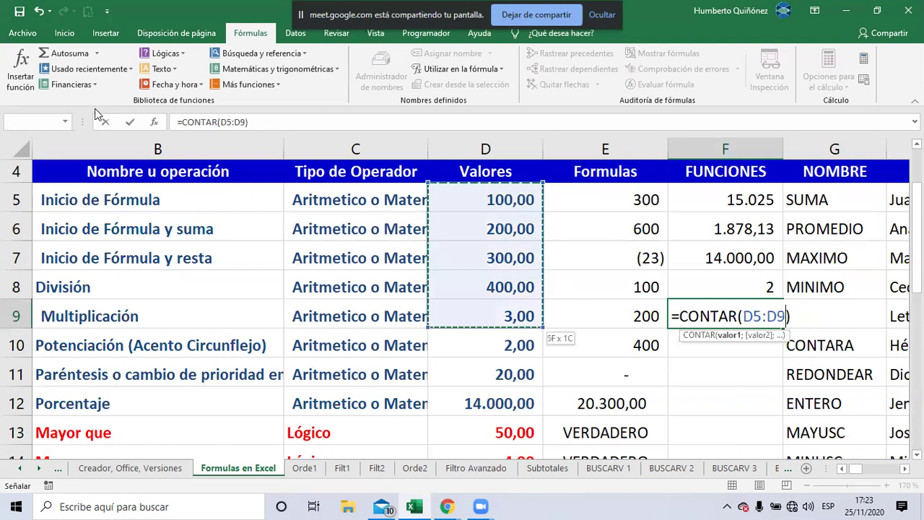
{"action": "key", "text": "shift+Down"}
{"action": "key", "text": "shift+Down"}
{"action": "key", "text": "shift+Down"}
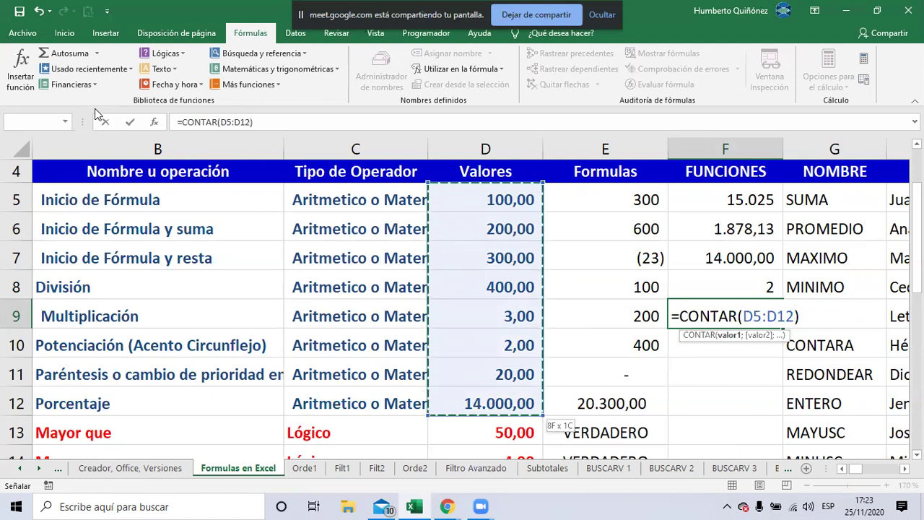
{"action": "key", "text": "ctrl+Return"}
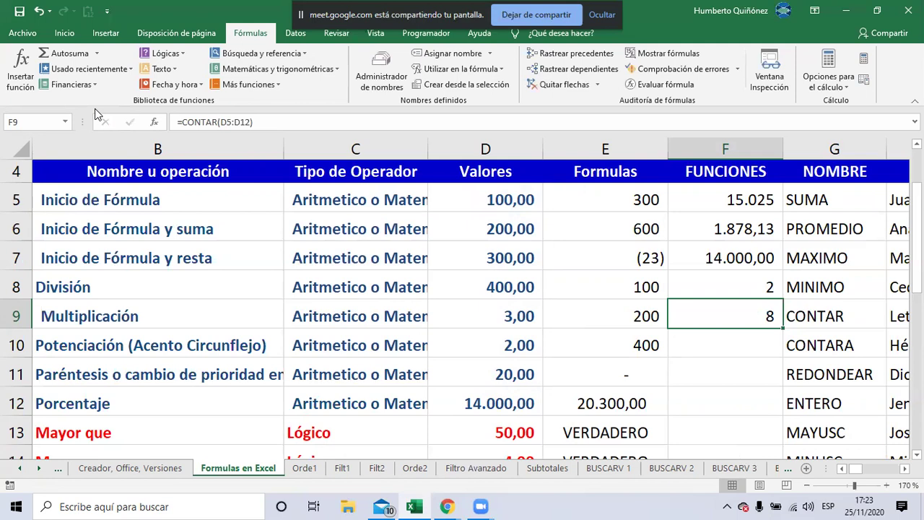
{"action": "key", "text": "Down"}
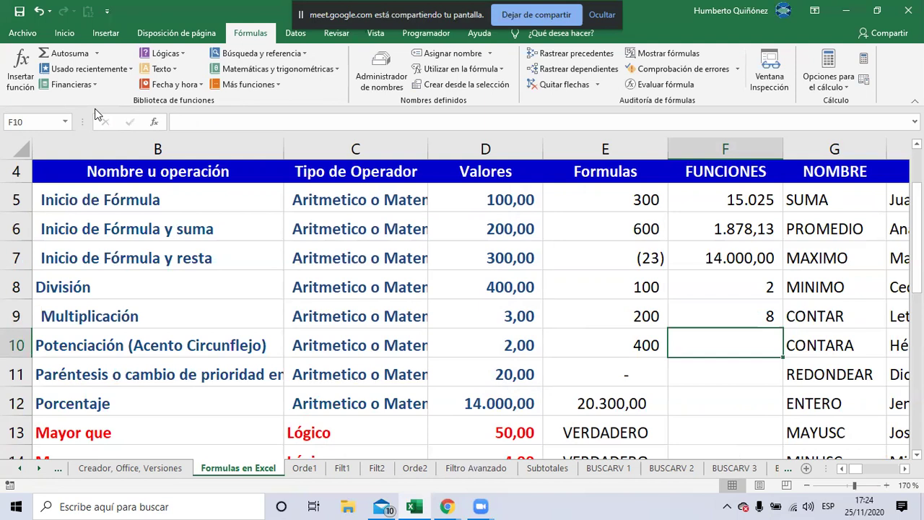
Enter =+CONTARA(D5:D12) in F10 to count the 8 non-empty cells
{"action": "type", "text": "+"}
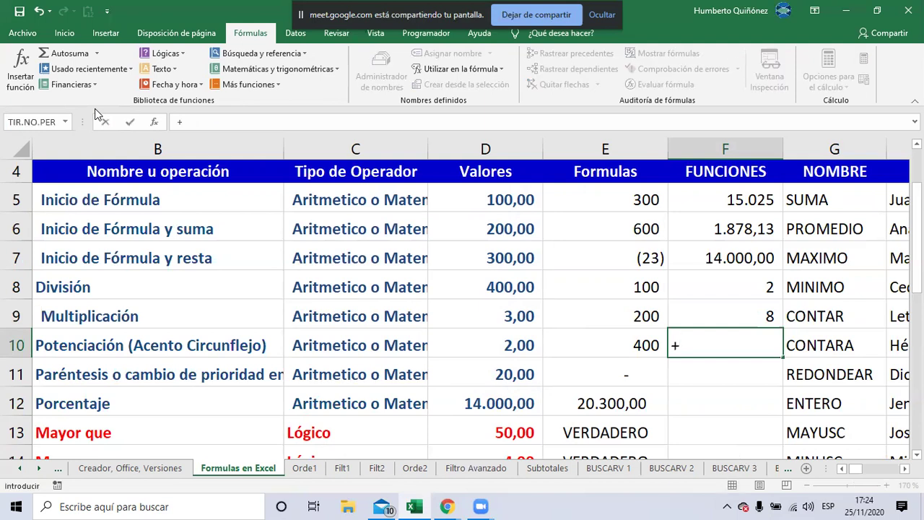
{"action": "type", "text": "CO"}
{"action": "key", "text": "BackSpace"}
{"action": "type", "text": "CO"}
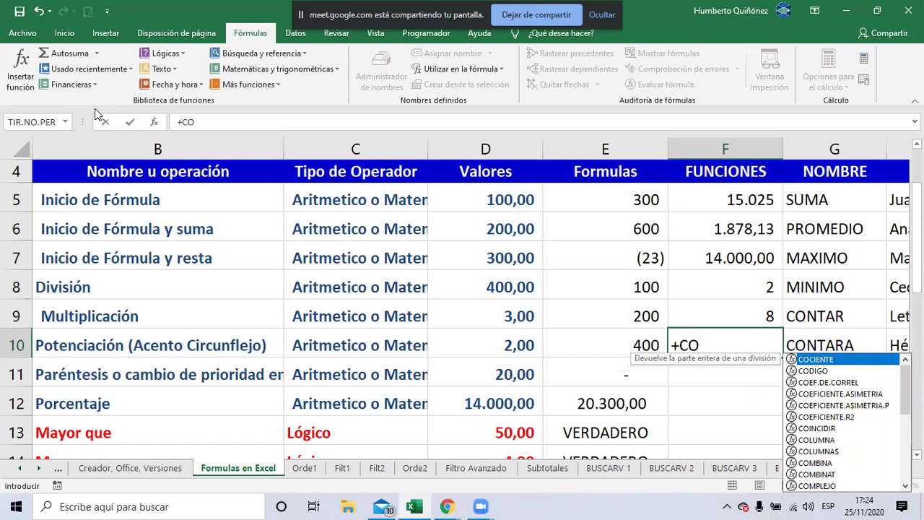
{"action": "type", "text": "NTARA"}
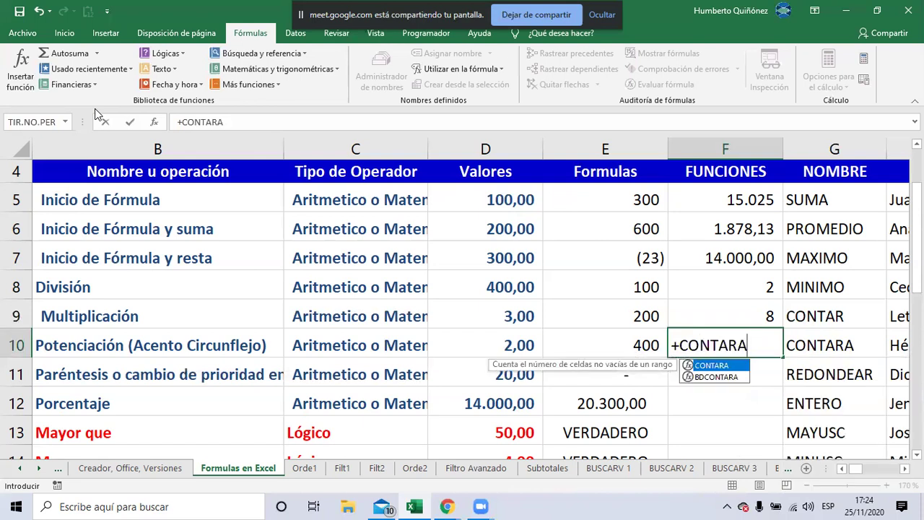
{"action": "type", "text": "("}
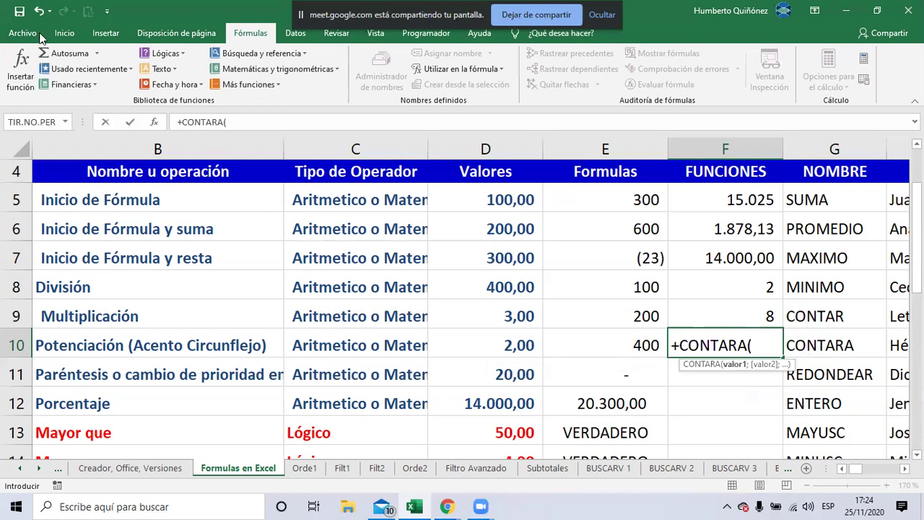
{"action": "left_click", "coordinate": [488, 199]}
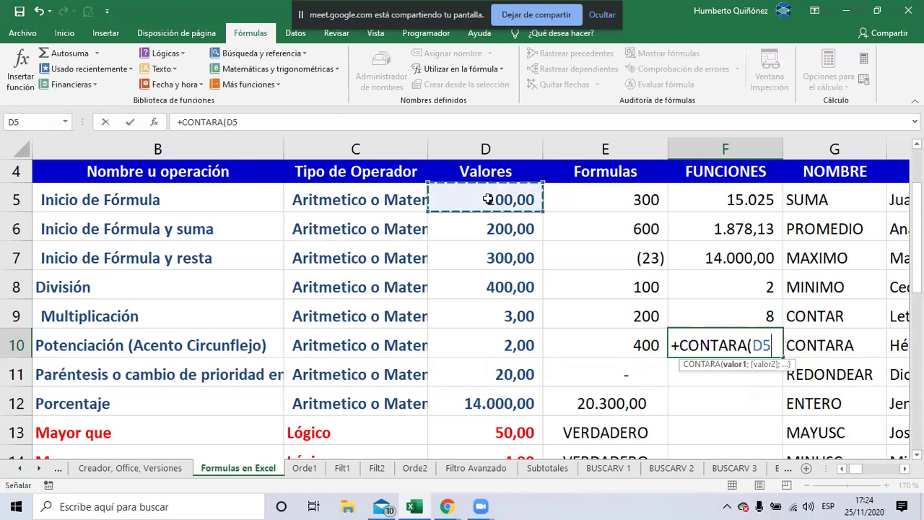
{"action": "key", "text": "shift+Down"}
{"action": "key", "text": "shift+Down"}
{"action": "key", "text": "shift+Down"}
{"action": "key", "text": "shift+Down"}
{"action": "key", "text": "shift+Down"}
{"action": "key", "text": "shift+Down"}
{"action": "key", "text": "shift+Down"}
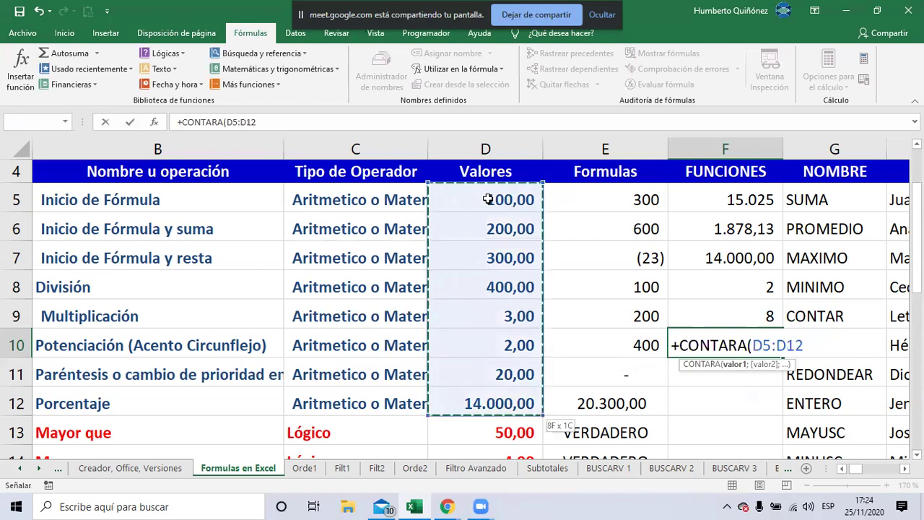
{"action": "type", "text": ")"}
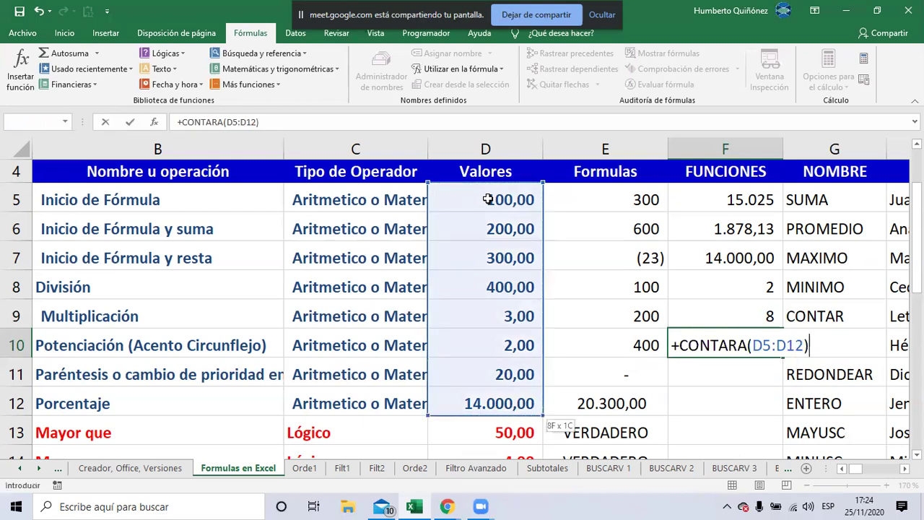
{"action": "key", "text": "Return"}
{"action": "key", "text": "Up"}
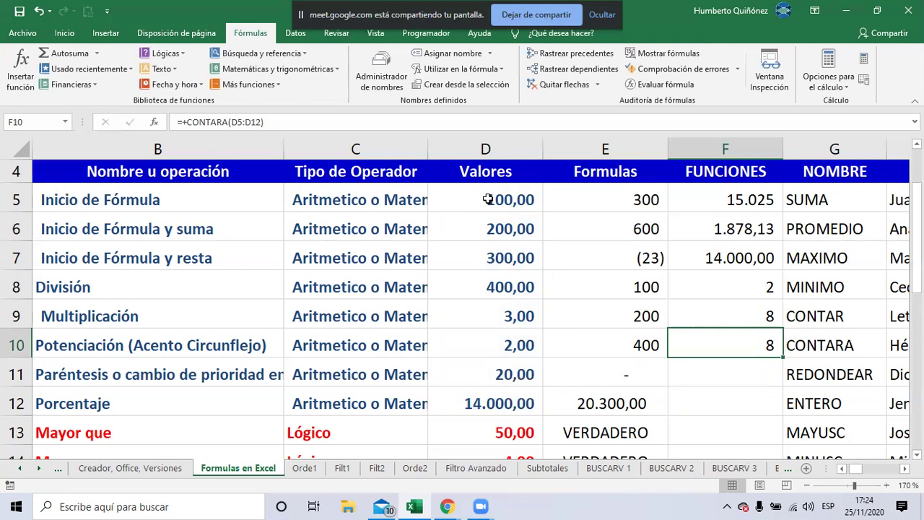
{"action": "key", "text": "Up"}
{"action": "key", "text": "Left"}
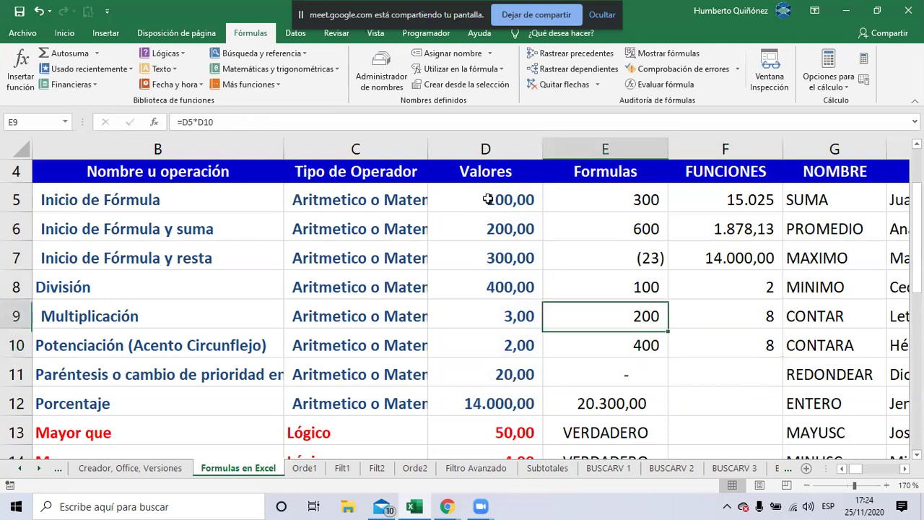
{"action": "left_click", "coordinate": [488, 199]}
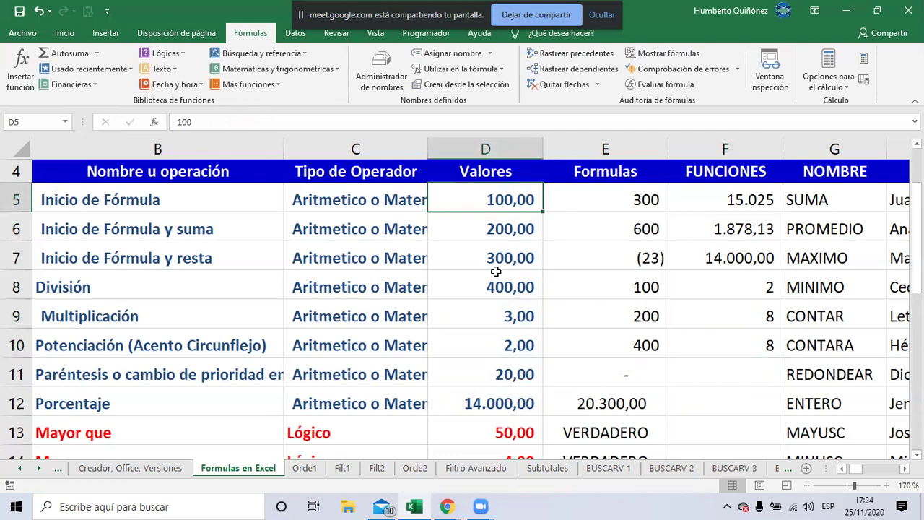
{"action": "type", "text": "Y"}
{"action": "key", "text": "Return"}
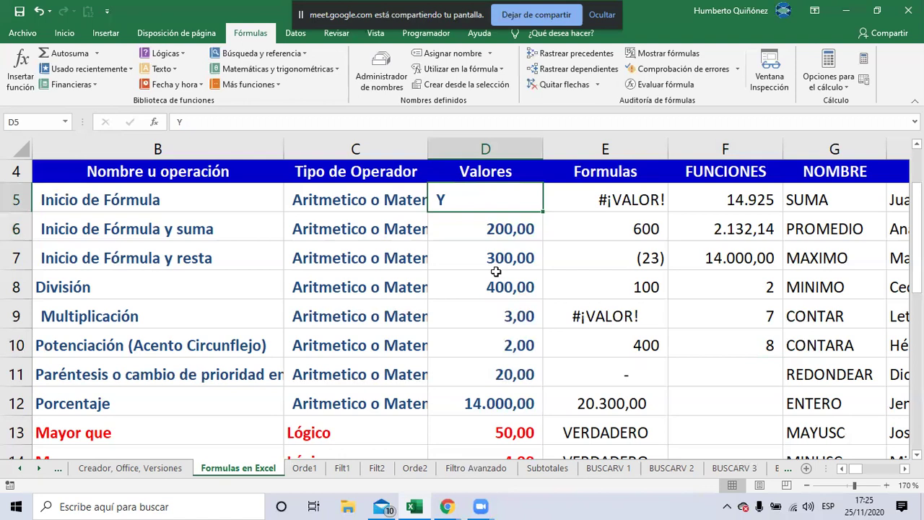
{"action": "key", "text": "Delete"}
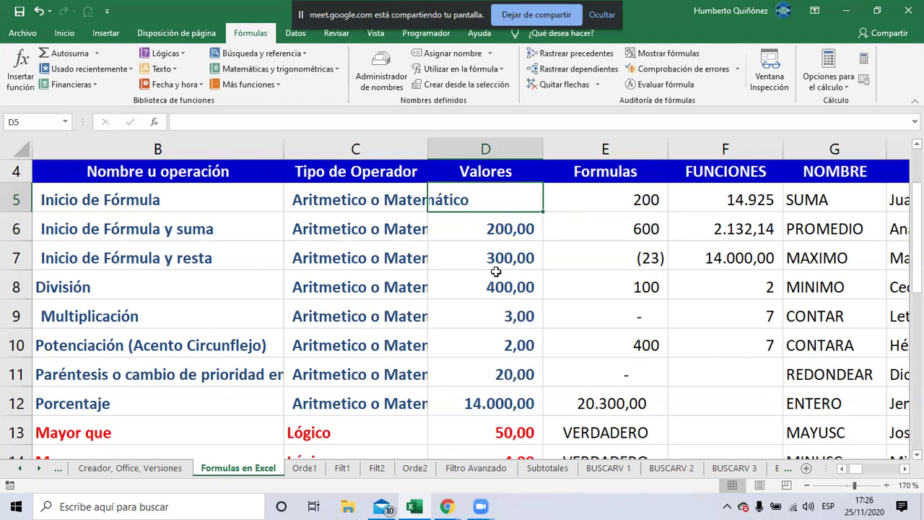
{"action": "type", "text": "100"}
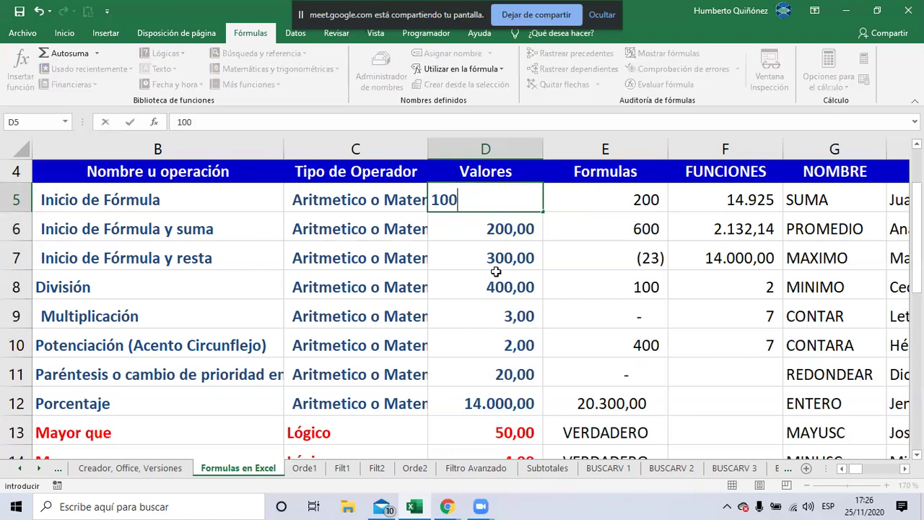
{"action": "key", "text": "Tab"}
{"action": "key", "text": "Down"}
{"action": "key", "text": "Down"}
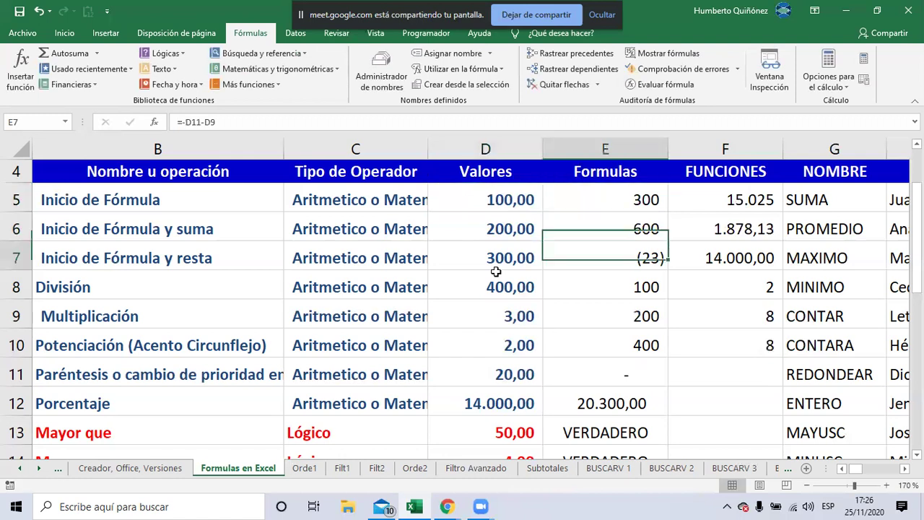
{"action": "key", "text": "Down"}
{"action": "key", "text": "Down"}
{"action": "key", "text": "Down"}
{"action": "key", "text": "Right"}
{"action": "key", "text": "Right"}
{"action": "key", "text": "Right"}
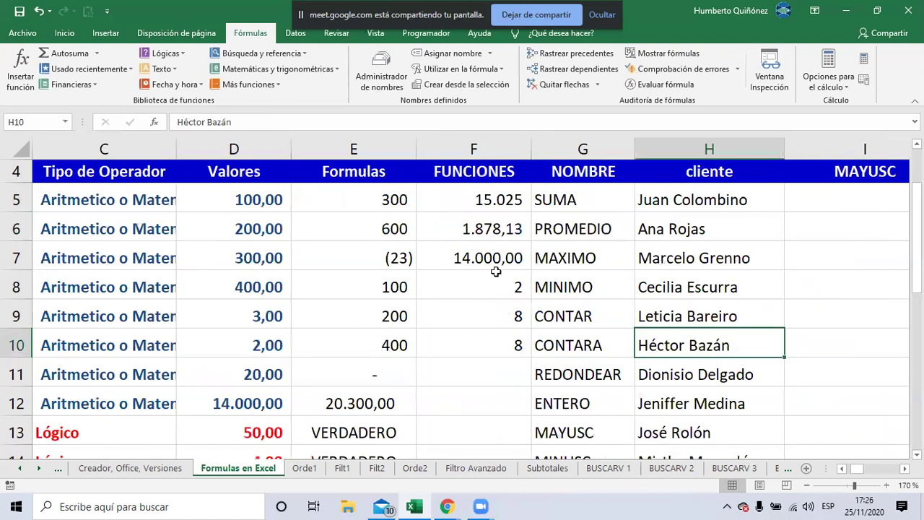
{"action": "key", "text": "Left"}
{"action": "key", "text": "Left"}
{"action": "key", "text": "Down"}
{"action": "key", "text": "Down"}
{"action": "key", "text": "Down"}
{"action": "key", "text": "Down"}
{"action": "key", "text": "Down"}
{"action": "key", "text": "Down"}
{"action": "key", "text": "Down"}
{"action": "key", "text": "Down"}
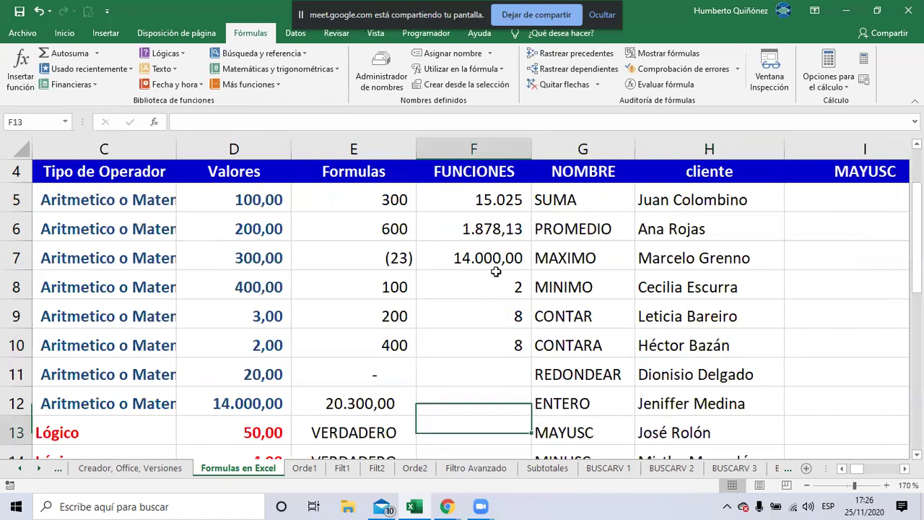
{"action": "key", "text": "Up"}
{"action": "key", "text": "Up"}
{"action": "key", "text": "Up"}
{"action": "key", "text": "Up"}
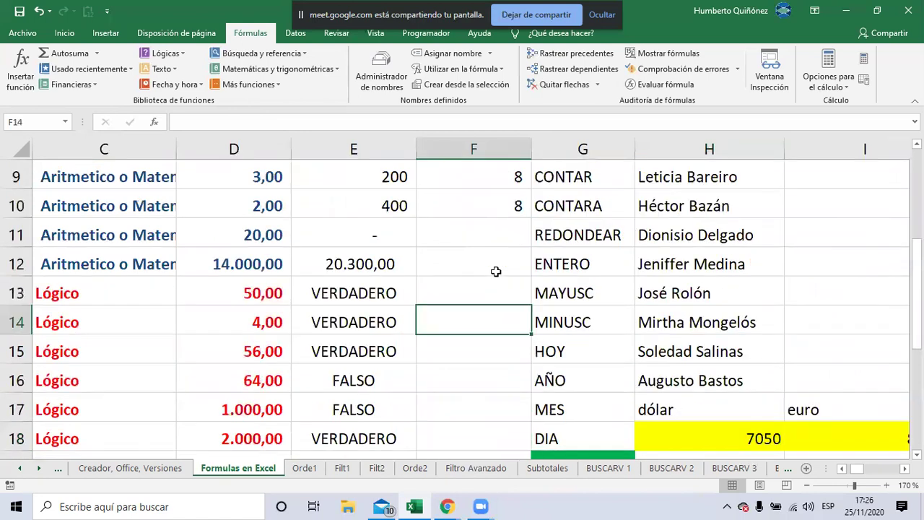
{"action": "key", "text": "Up"}
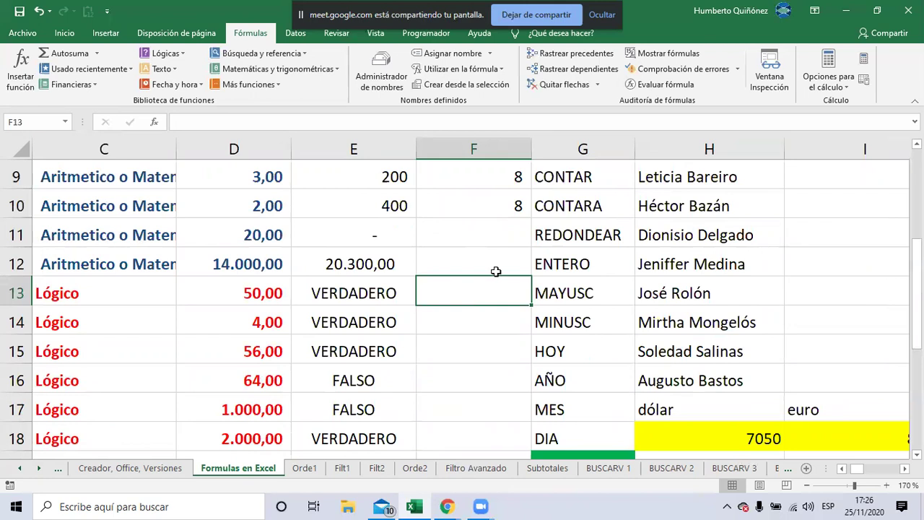
{"action": "key", "text": "Down"}
{"action": "key", "text": "Down"}
{"action": "key", "text": "Down"}
{"action": "key", "text": "Down"}
{"action": "key", "text": "Down"}
{"action": "key", "text": "Down"}
{"action": "key", "text": "Down"}
{"action": "key", "text": "Down"}
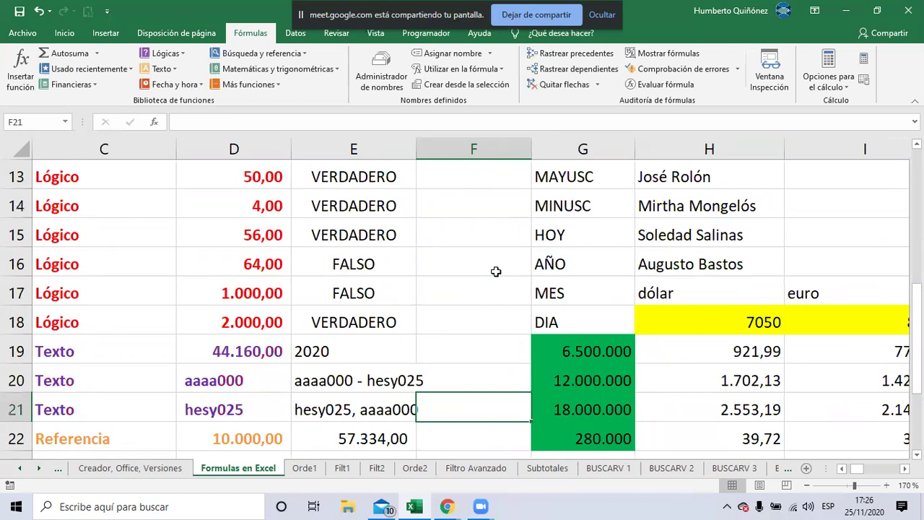
{"action": "key", "text": "Up"}
{"action": "key", "text": "Up"}
{"action": "key", "text": "Up"}
{"action": "key", "text": "Up"}
{"action": "key", "text": "Up"}
{"action": "key", "text": "Up"}
{"action": "key", "text": "Up"}
{"action": "key", "text": "Up"}
{"action": "key", "text": "Up"}
{"action": "key", "text": "Up"}
{"action": "key", "text": "Up"}
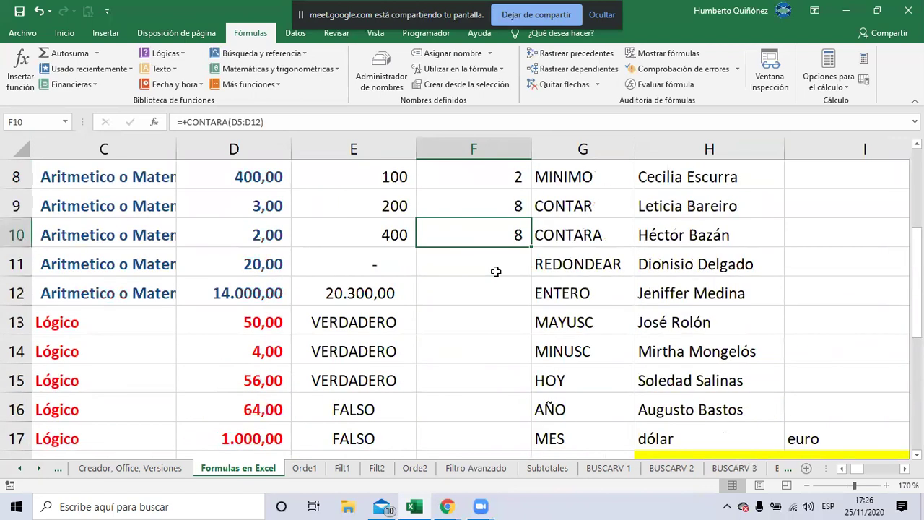
{"action": "key", "text": "Down"}
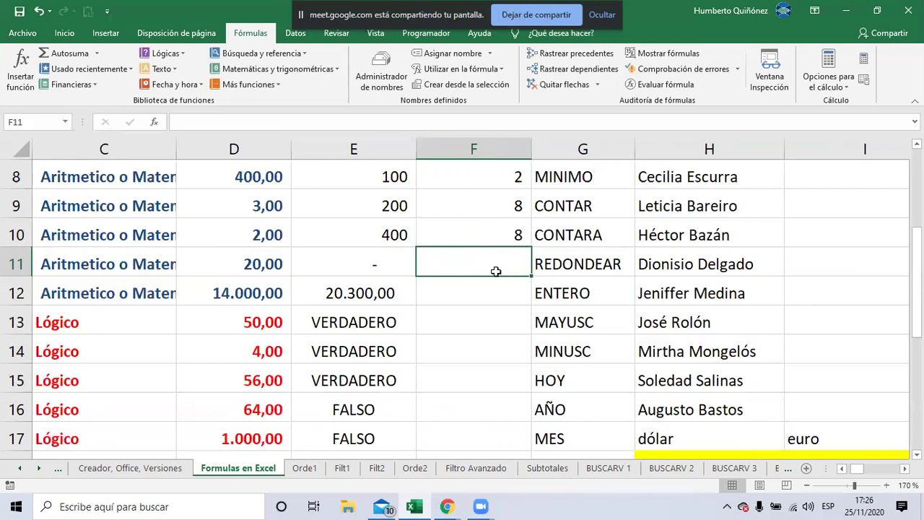
Replace the 20 in D11 with 25,75, raising the E10 result to 663
{"action": "key", "text": "Left"}
{"action": "key", "text": "Left"}
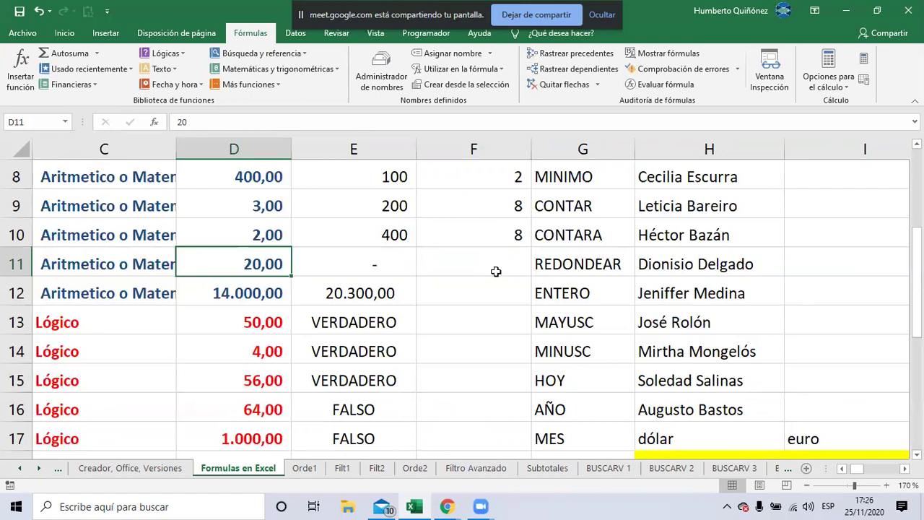
{"action": "type", "text": "25"}
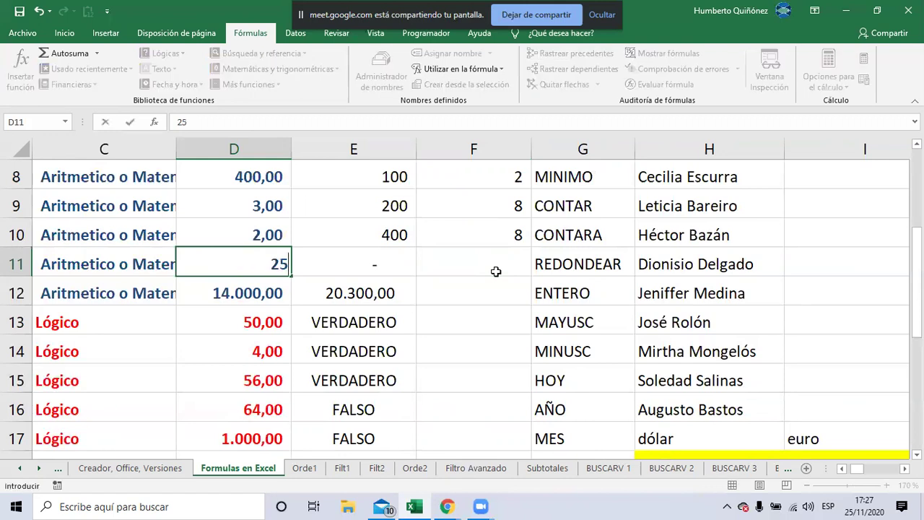
{"action": "type", "text": ",75"}
{"action": "key", "text": "Return"}
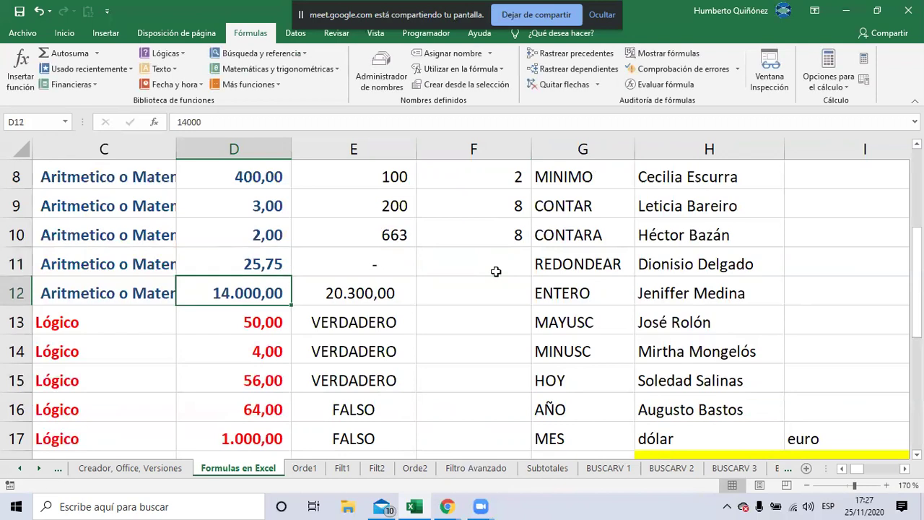
{"action": "key", "text": "Up"}
{"action": "key", "text": "Right"}
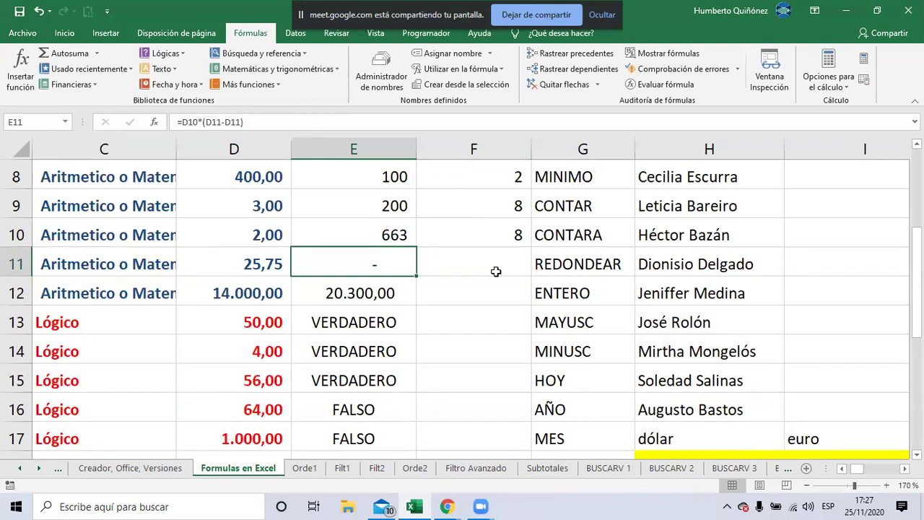
{"action": "key", "text": "Right"}
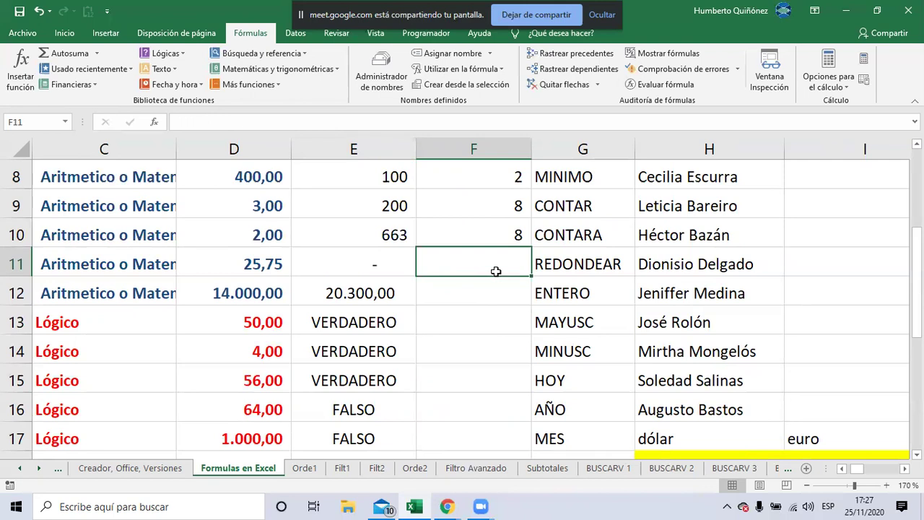
Enter =+REDONDEAR(D11;2) in F11 to round D11 to 2 decimals
{"action": "type", "text": "+"}
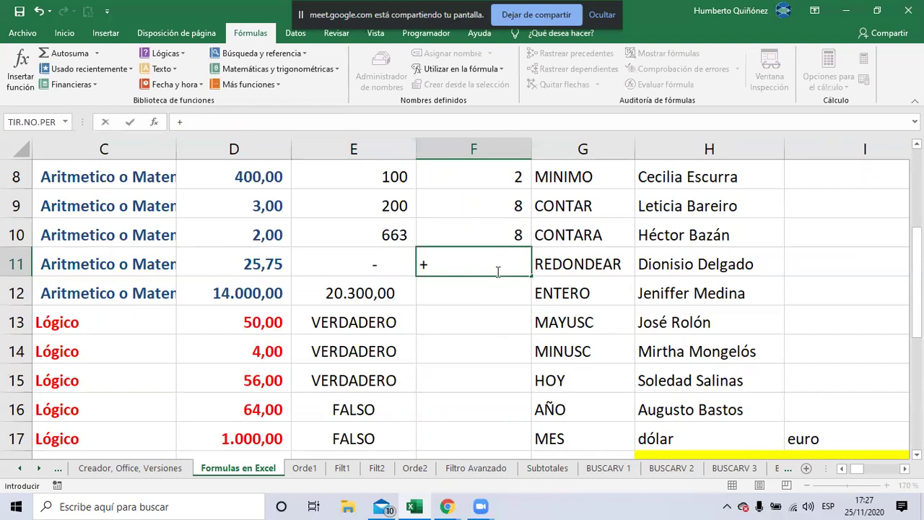
{"action": "type", "text": "REDO"}
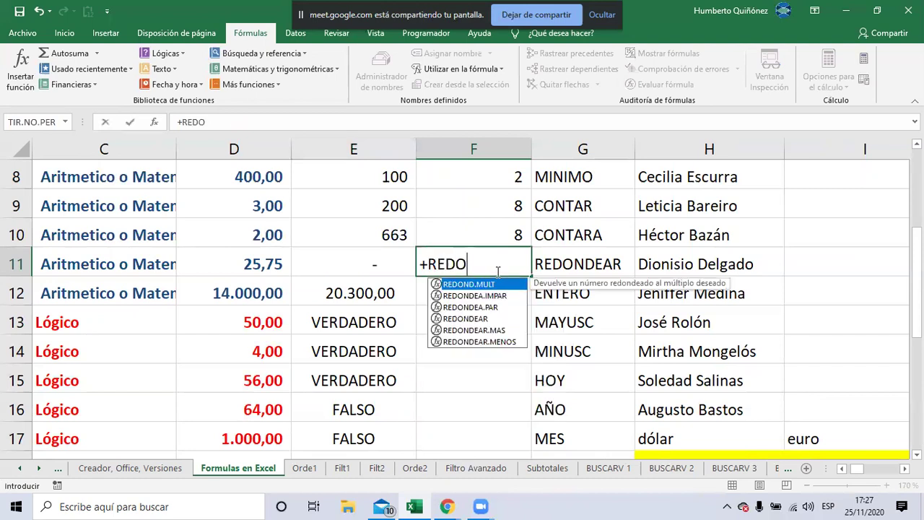
{"action": "type", "text": "N"}
{"action": "left_click", "coordinate": [464, 319]}
{"action": "double_click", "coordinate": [463, 319]}
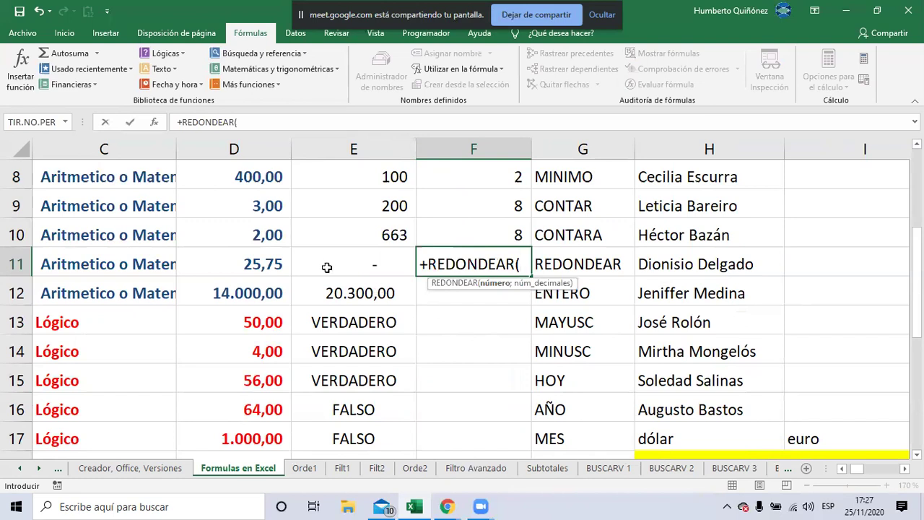
{"action": "left_click", "coordinate": [278, 266]}
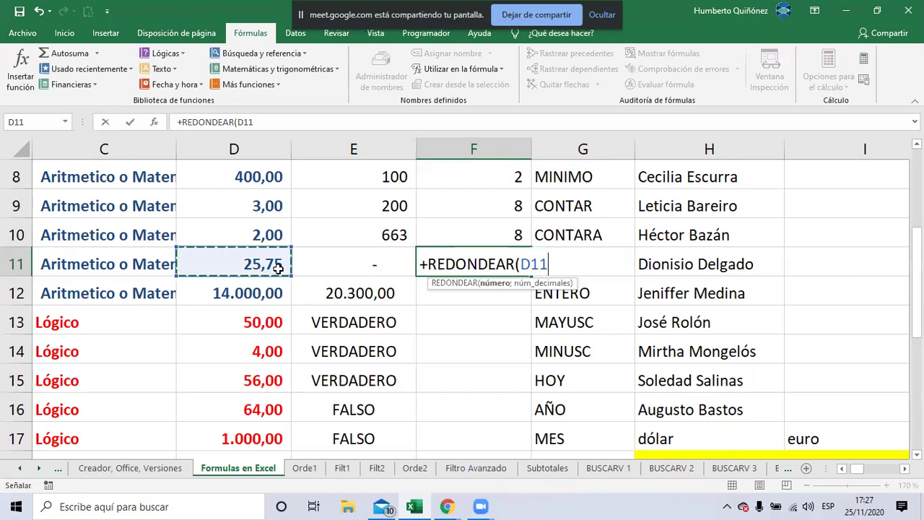
{"action": "type", "text": ";"}
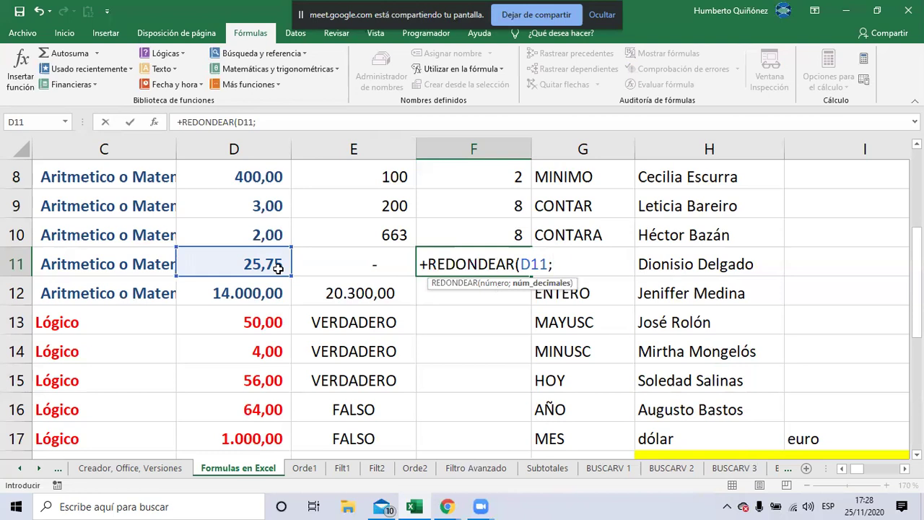
{"action": "type", "text": "2="}
{"action": "key", "text": "BackSpace"}
{"action": "type", "text": ")"}
{"action": "key", "text": "Return"}
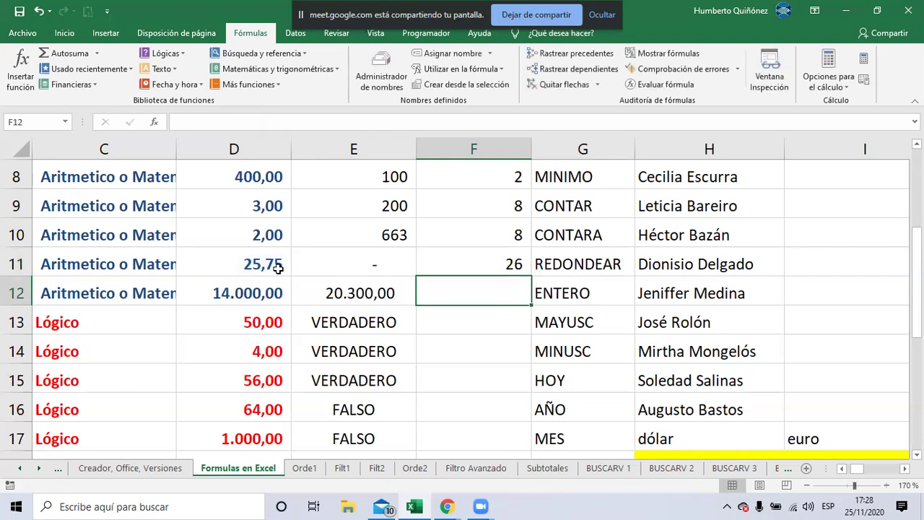
{"action": "key", "text": "Up"}
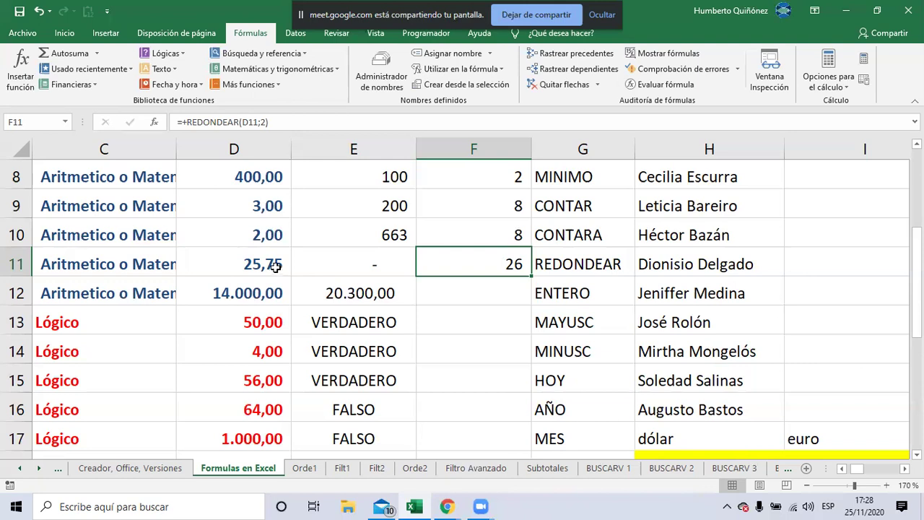
Add three decimal places to F11 from the Inicio tab so it reads 25,750
{"action": "left_click", "coordinate": [68, 36]}
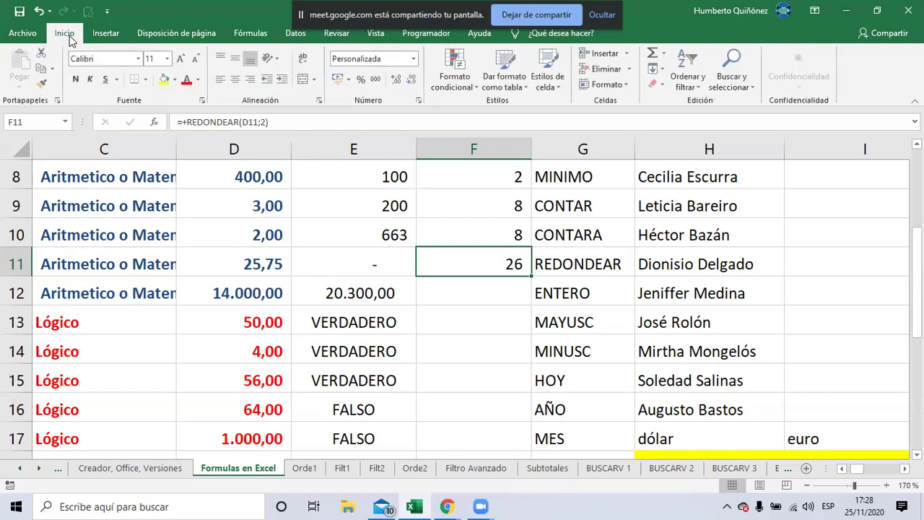
{"action": "left_click", "coordinate": [395, 80]}
{"action": "left_click", "coordinate": [395, 81]}
{"action": "left_click", "coordinate": [394, 81]}
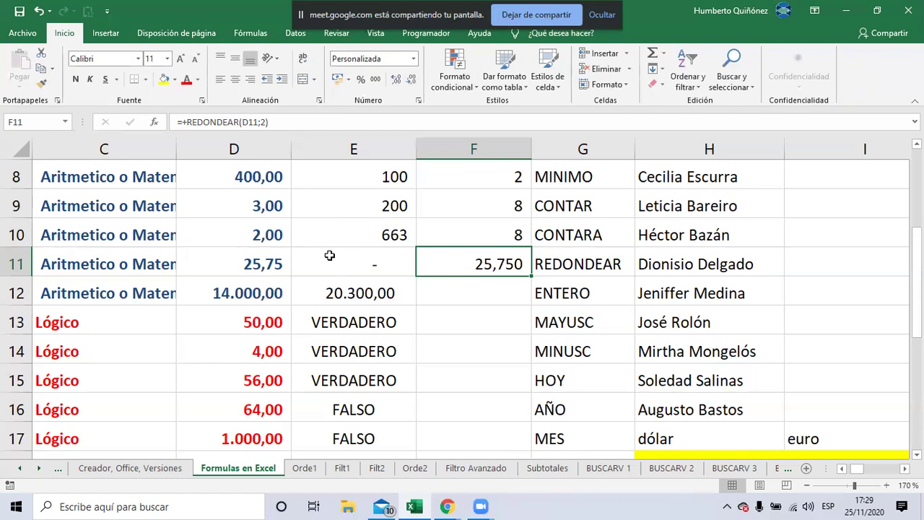
Change F11's formula to =+REDONDEAR(D11;1), so it displays 25,800
{"action": "double_click", "coordinate": [446, 263]}
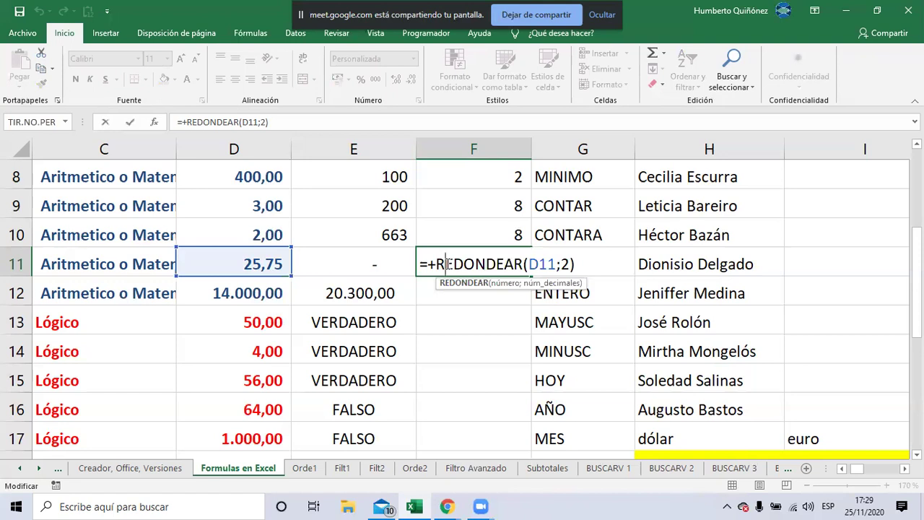
{"action": "key", "text": "Right"}
{"action": "key", "text": "Right"}
{"action": "key", "text": "Right"}
{"action": "key", "text": "Right"}
{"action": "key", "text": "Right"}
{"action": "key", "text": "Right"}
{"action": "key", "text": "Right"}
{"action": "key", "text": "Right"}
{"action": "key", "text": "Right"}
{"action": "key", "text": "Right"}
{"action": "key", "text": "Right"}
{"action": "key", "text": "Right"}
{"action": "key", "text": "Delete"}
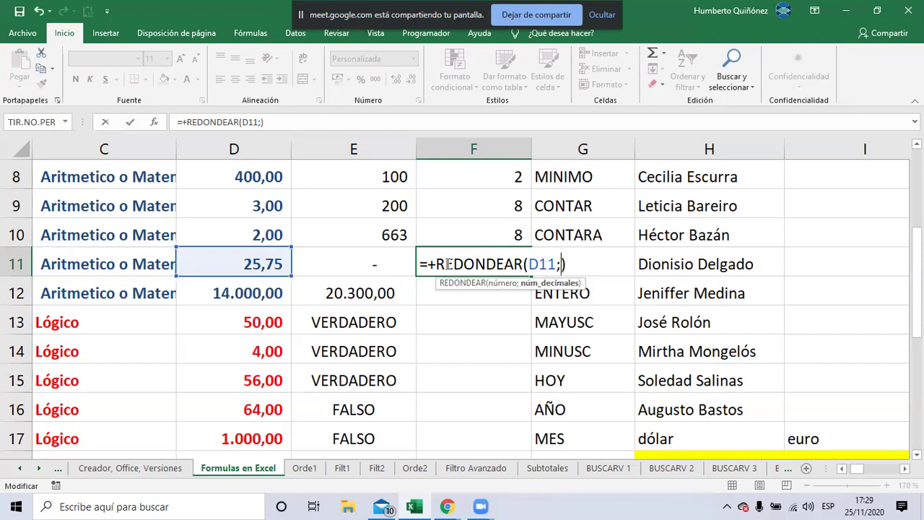
{"action": "type", "text": "1"}
{"action": "key", "text": "Return"}
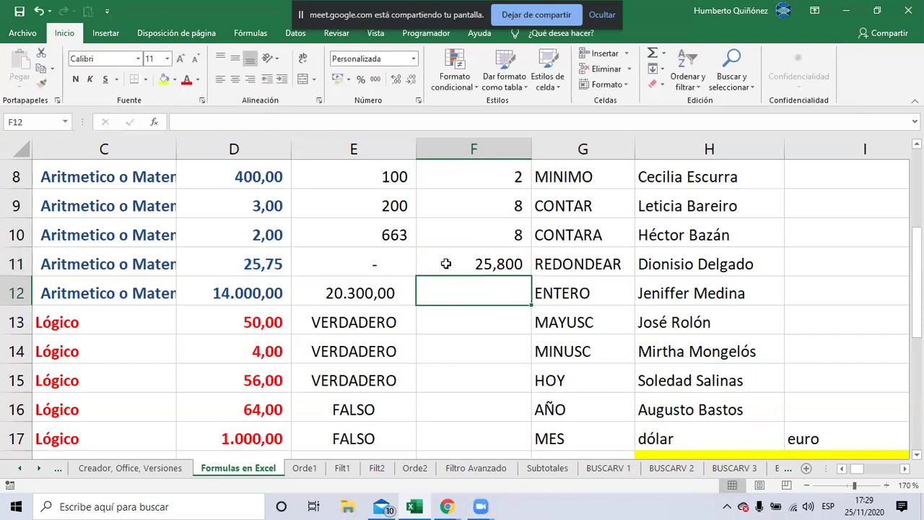
{"action": "left_click", "coordinate": [446, 263]}
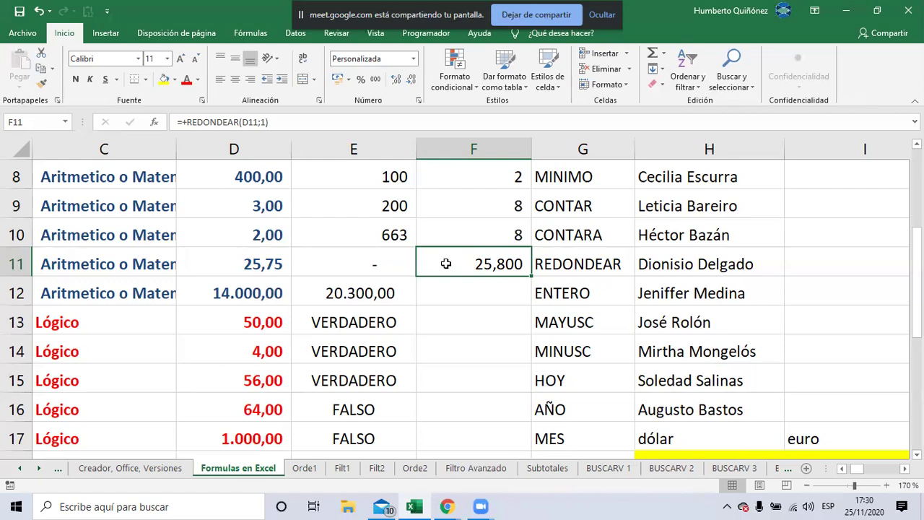
Change F11's formula to =+REDONDEAR(D11;0) so 25,75 rounds to 26,000
{"action": "double_click", "coordinate": [446, 263]}
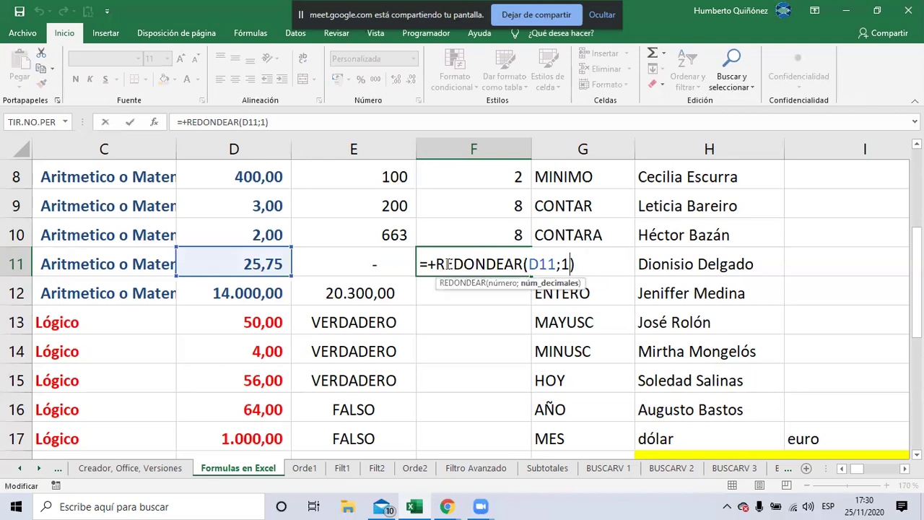
{"action": "key", "text": "BackSpace"}
{"action": "type", "text": "0"}
{"action": "key", "text": "Return"}
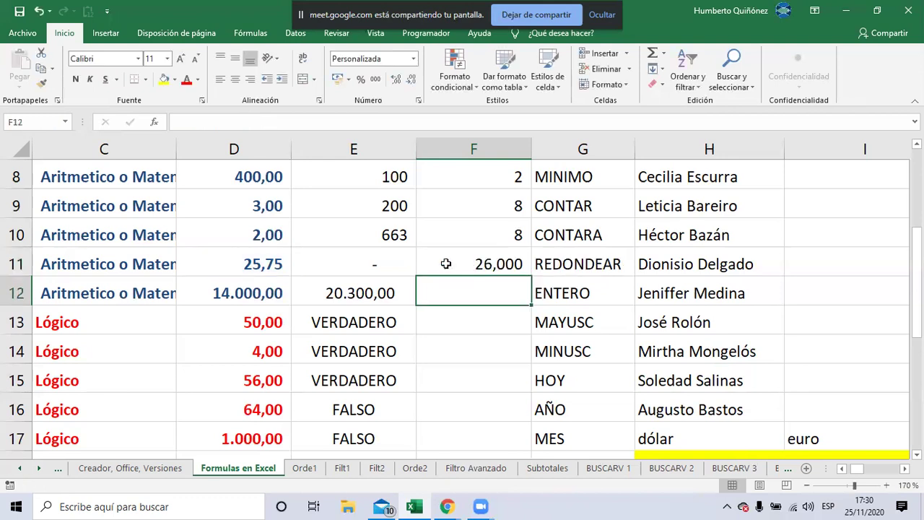
{"action": "left_click", "coordinate": [446, 263]}
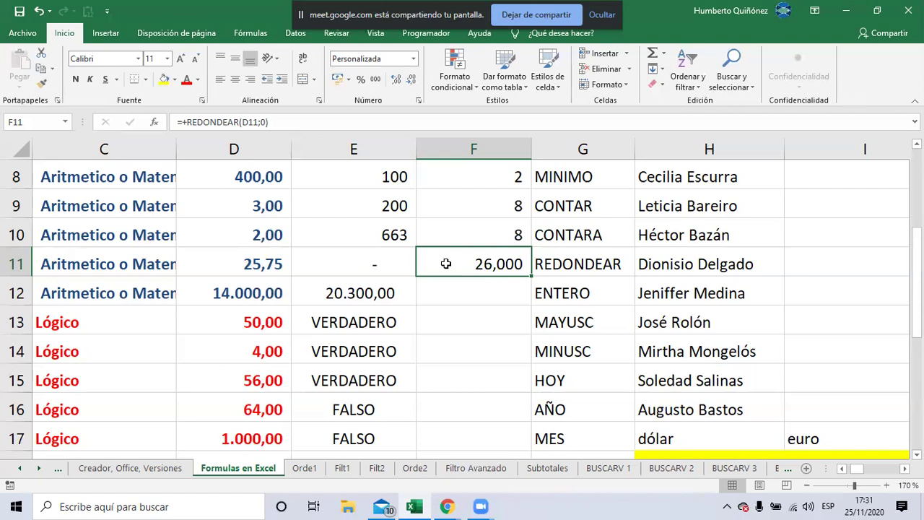
{"action": "key", "text": "Return"}
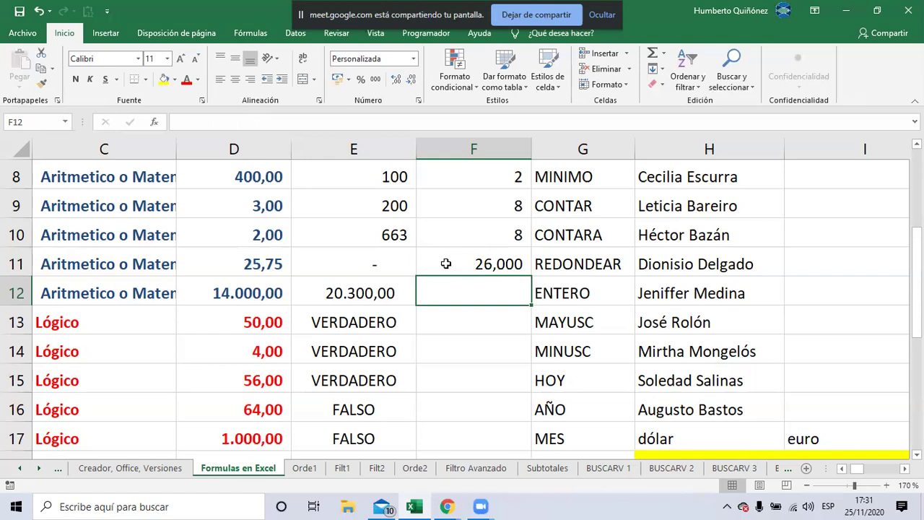
Enter =+ENTERO(D11) in F12 to truncate 25,75 to its integer part
{"action": "type", "text": "+"}
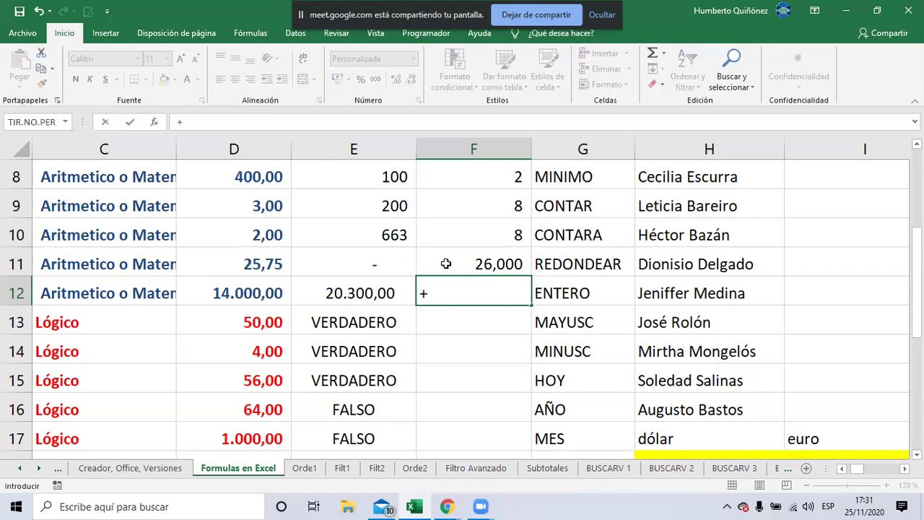
{"action": "type", "text": "ENTER"}
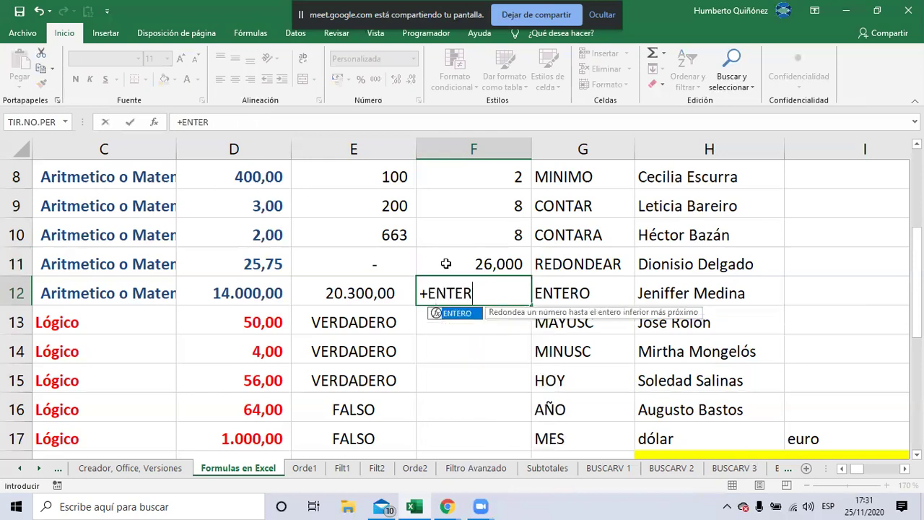
{"action": "type", "text": "O("}
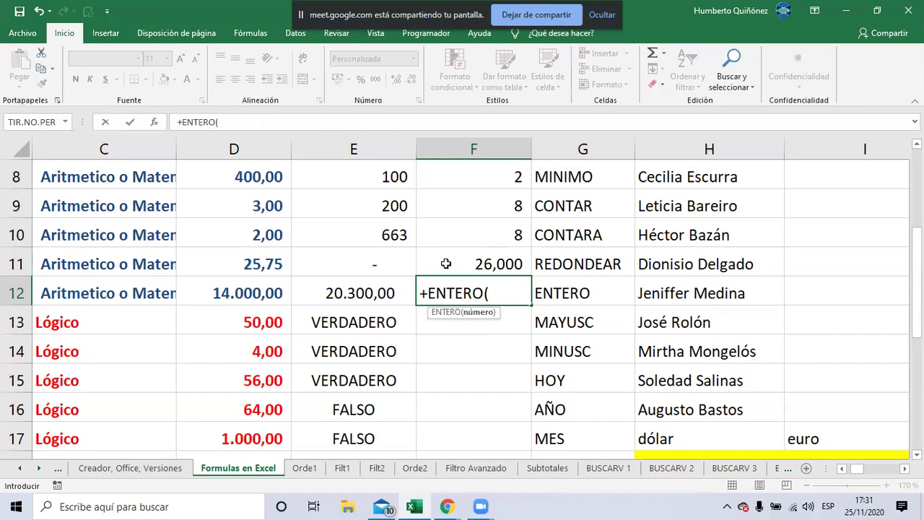
{"action": "left_click", "coordinate": [267, 259]}
{"action": "type", "text": ")"}
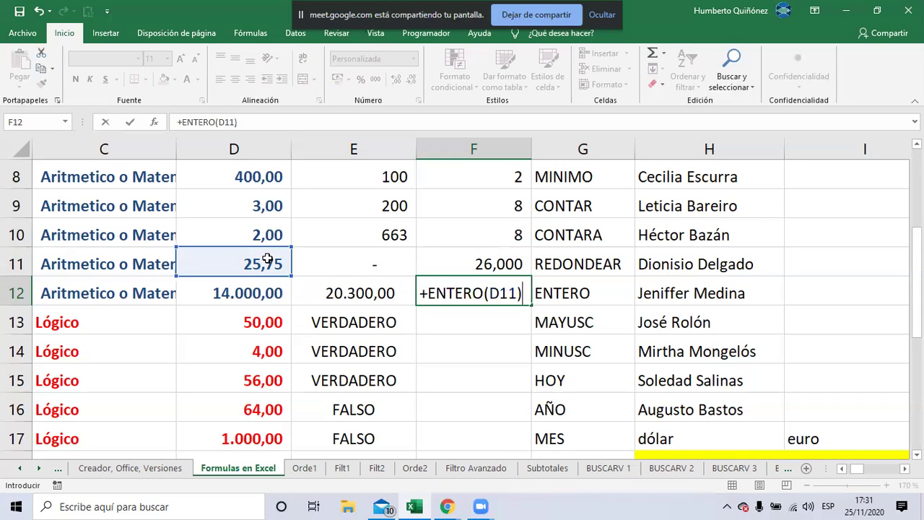
{"action": "key", "text": "Return"}
{"action": "key", "text": "Up"}
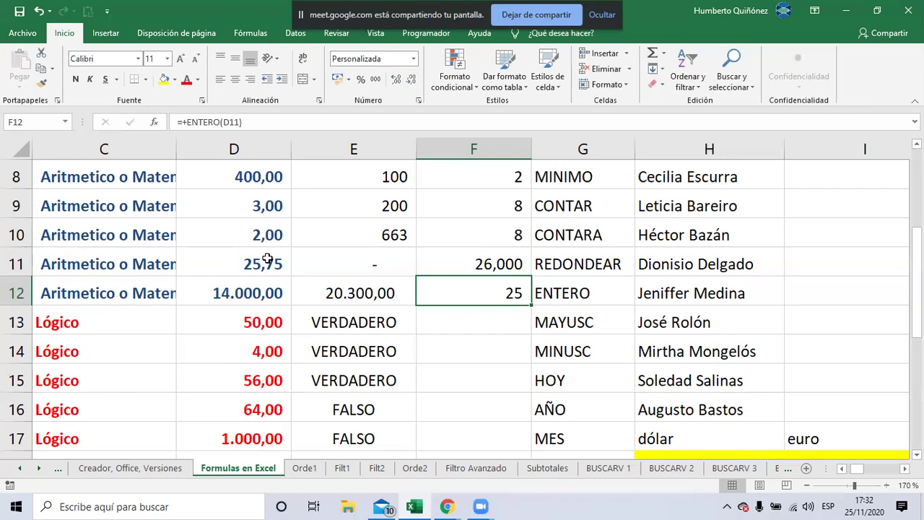
Show the F12 result with two decimal places as 25,00
{"action": "double_click", "coordinate": [398, 80]}
{"action": "key", "text": "alt+Tab"}
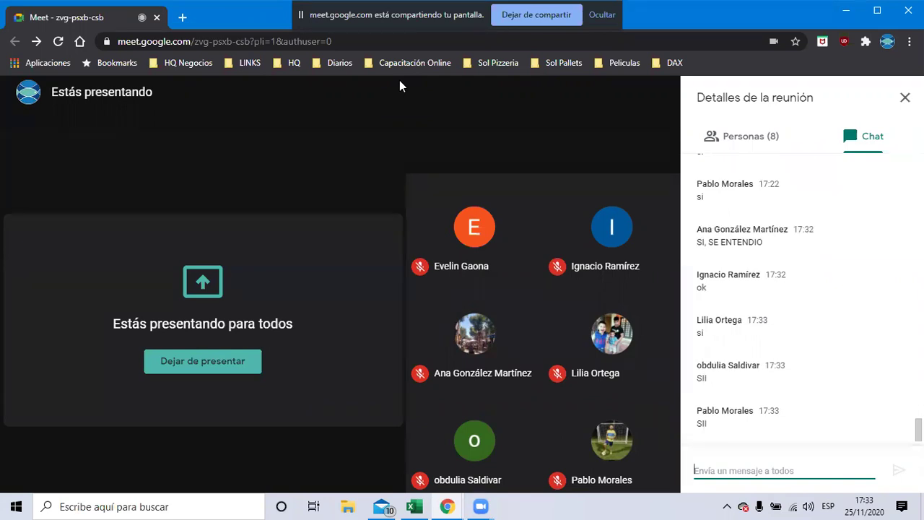
{"action": "key", "text": "alt+Tab"}
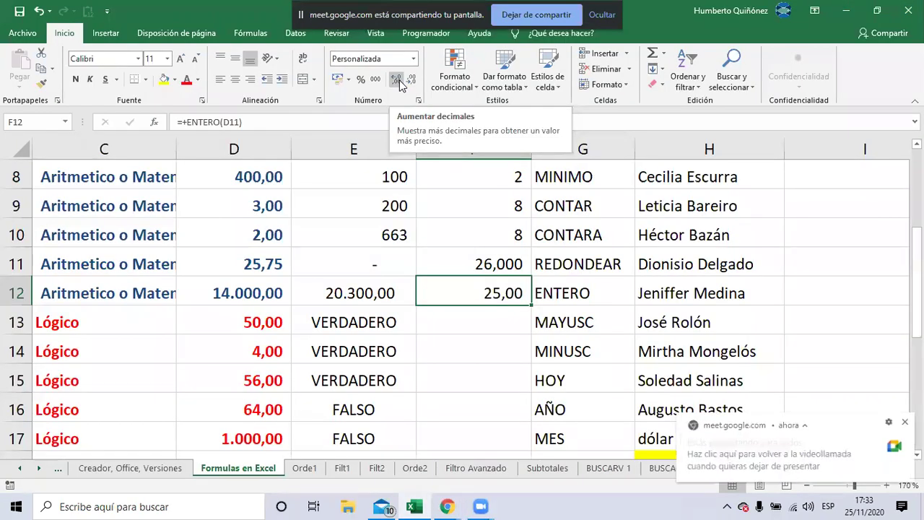
{"action": "key", "text": "Page_Up"}
{"action": "key", "text": "Down"}
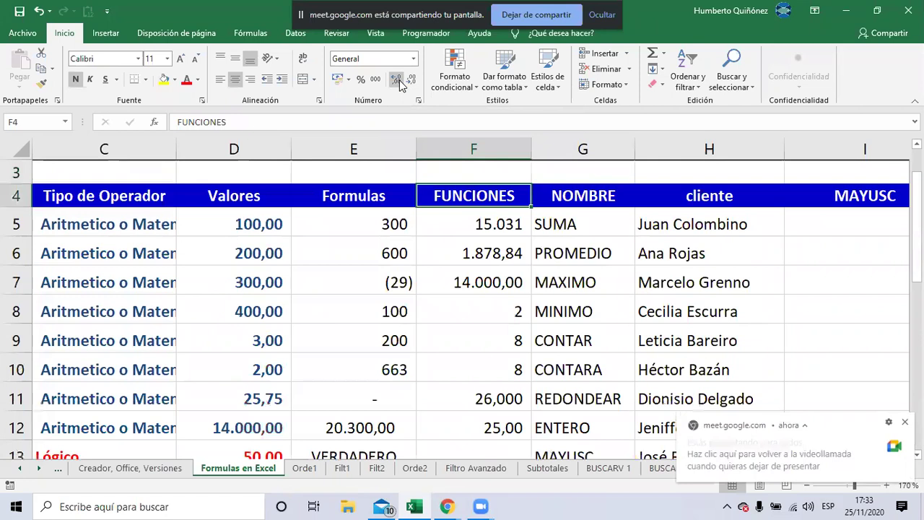
{"action": "key", "text": "Down"}
{"action": "key", "text": "Down"}
{"action": "key", "text": "Down"}
{"action": "key", "text": "Down"}
{"action": "key", "text": "Down"}
{"action": "key", "text": "Down"}
{"action": "key", "text": "Down"}
{"action": "key", "text": "Down"}
{"action": "key", "text": "Down"}
{"action": "key", "text": "Down"}
{"action": "key", "text": "Down"}
{"action": "key", "text": "Down"}
{"action": "key", "text": "Down"}
{"action": "key", "text": "Down"}
{"action": "key", "text": "Down"}
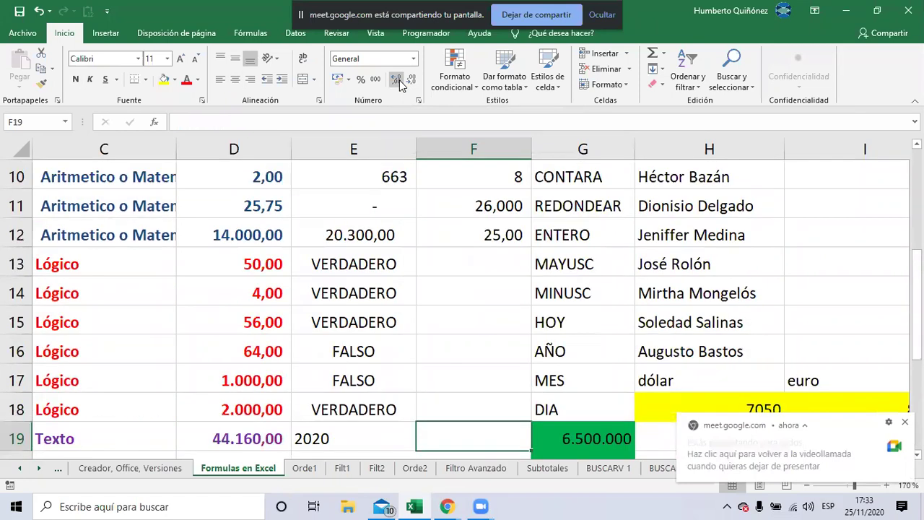
{"action": "key", "text": "Up"}
{"action": "key", "text": "Up"}
{"action": "key", "text": "Up"}
{"action": "key", "text": "Up"}
{"action": "key", "text": "Up"}
{"action": "key", "text": "Up"}
{"action": "key", "text": "Up"}
{"action": "key", "text": "Up"}
{"action": "key", "text": "shift+Down"}
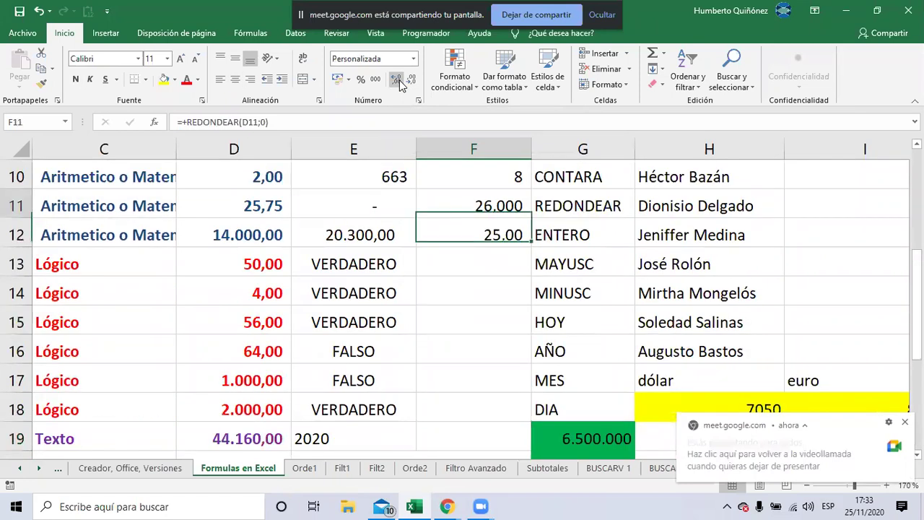
{"action": "key", "text": "Up"}
{"action": "key", "text": "Right"}
{"action": "key", "text": "Right"}
{"action": "key", "text": "Up"}
{"action": "key", "text": "Up"}
{"action": "key", "text": "Up"}
{"action": "key", "text": "Up"}
{"action": "key", "text": "Up"}
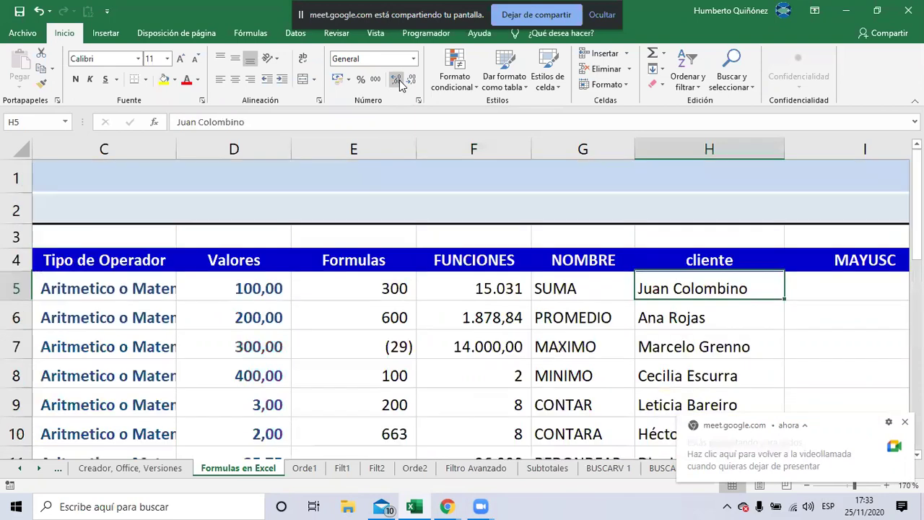
{"action": "key", "text": "Down"}
{"action": "key", "text": "Down"}
{"action": "key", "text": "Down"}
{"action": "key", "text": "Down"}
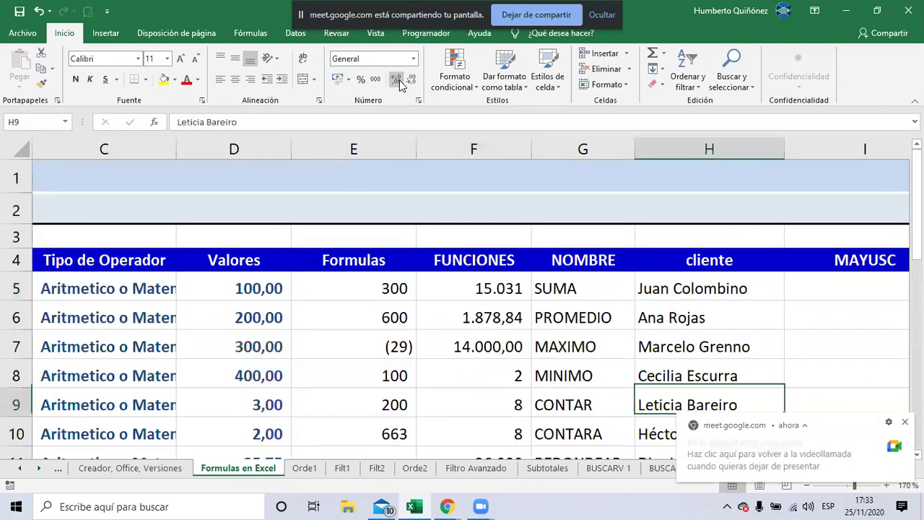
{"action": "key", "text": "Right"}
{"action": "key", "text": "Right"}
{"action": "key", "text": "Right"}
{"action": "key", "text": "Right"}
{"action": "key", "text": "Down"}
{"action": "key", "text": "Down"}
{"action": "key", "text": "Right"}
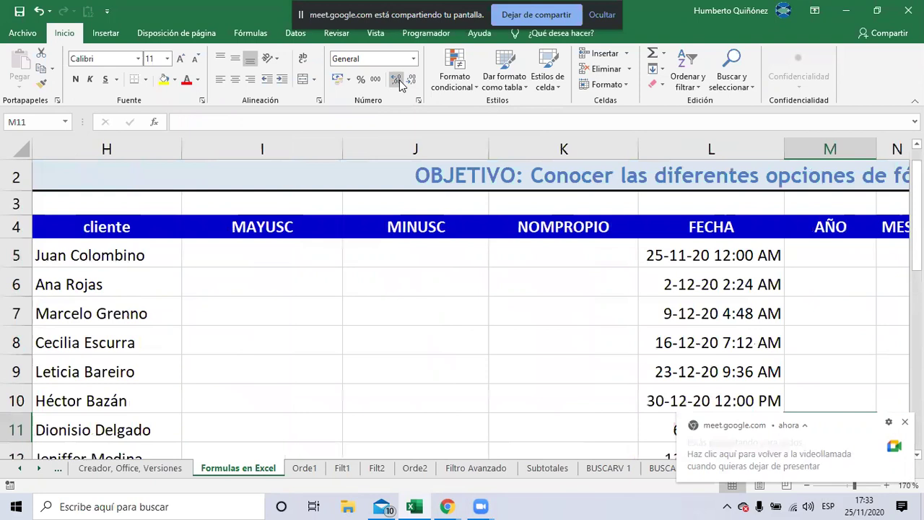
{"action": "key", "text": "Left"}
{"action": "key", "text": "Left"}
{"action": "key", "text": "Left"}
{"action": "key", "text": "Left"}
{"action": "key", "text": "Left"}
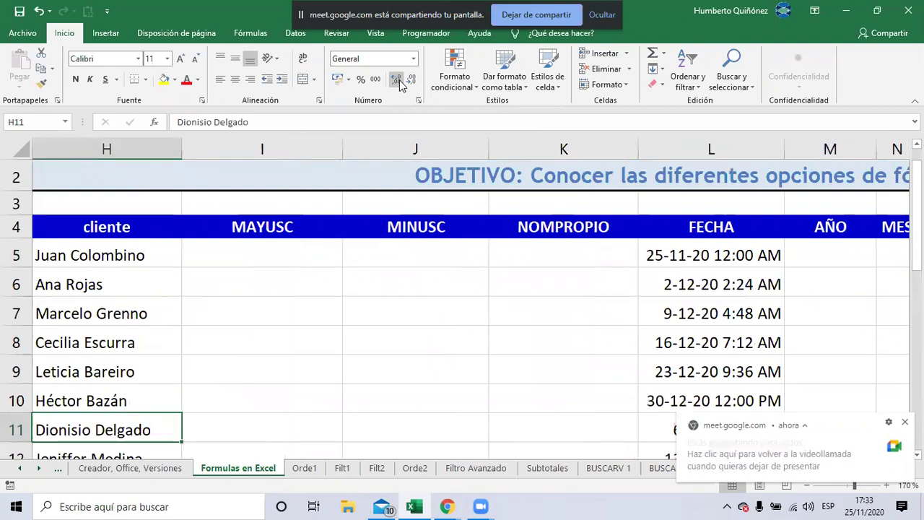
{"action": "key", "text": "Down"}
{"action": "key", "text": "Down"}
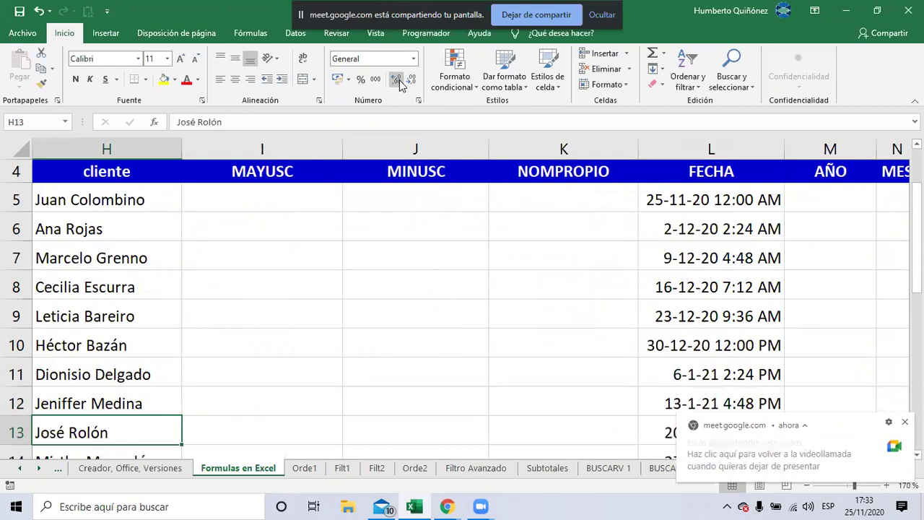
{"action": "key", "text": "Up"}
{"action": "key", "text": "Up"}
{"action": "key", "text": "Up"}
{"action": "key", "text": "Up"}
{"action": "key", "text": "Up"}
{"action": "key", "text": "Up"}
{"action": "key", "text": "Up"}
{"action": "key", "text": "Up"}
{"action": "key", "text": "Up"}
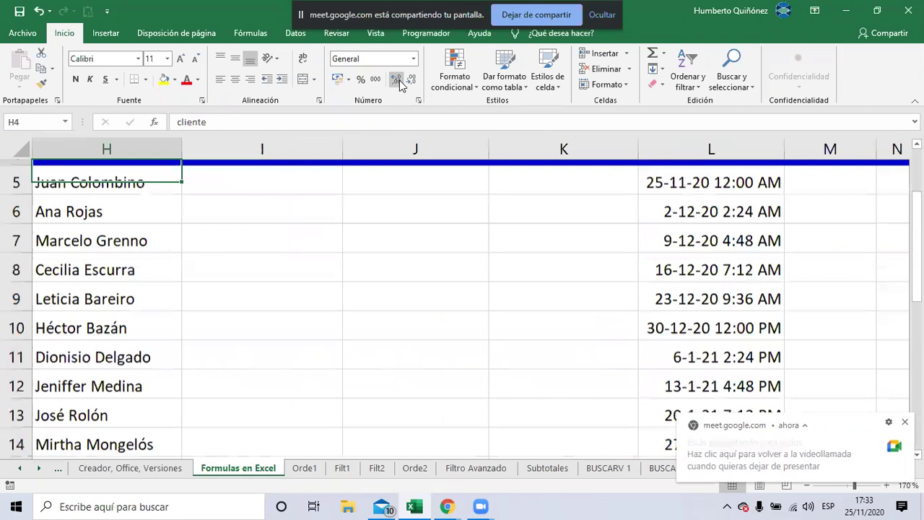
{"action": "key", "text": "Down"}
{"action": "key", "text": "Right"}
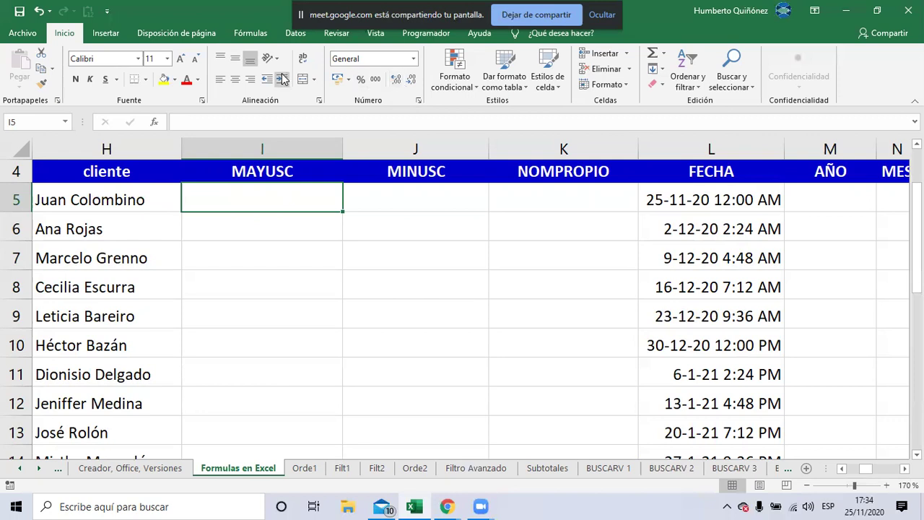
Insert the MAYUSC function into cell I5 from the Texto function list
{"action": "left_click", "coordinate": [250, 36]}
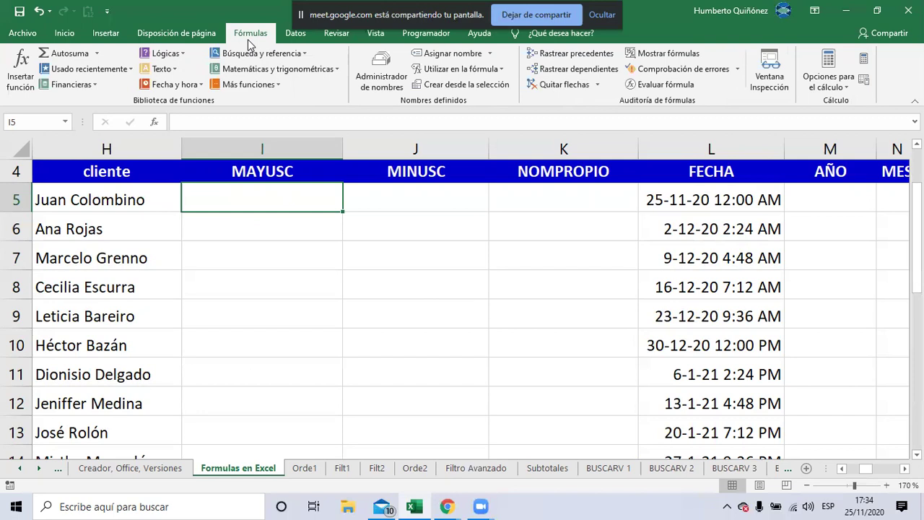
{"action": "left_click", "coordinate": [174, 72]}
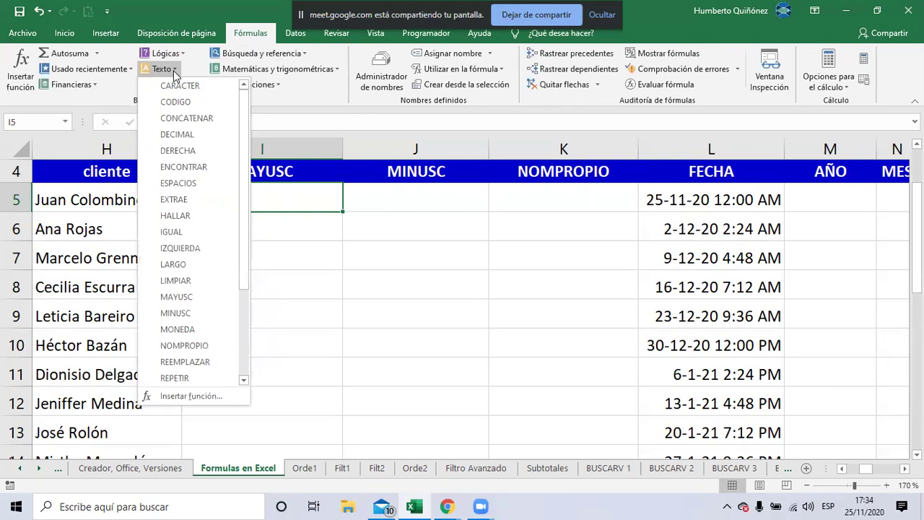
{"action": "left_click", "coordinate": [207, 295]}
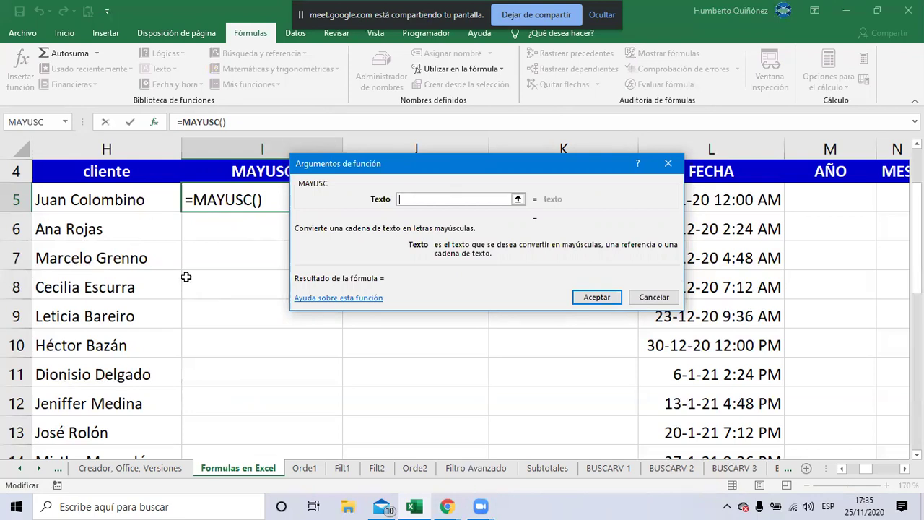
Set MAYUSC's Texto argument to H5 and confirm, giving =MAYUSC(H5) in I5
{"action": "left_click", "coordinate": [119, 200]}
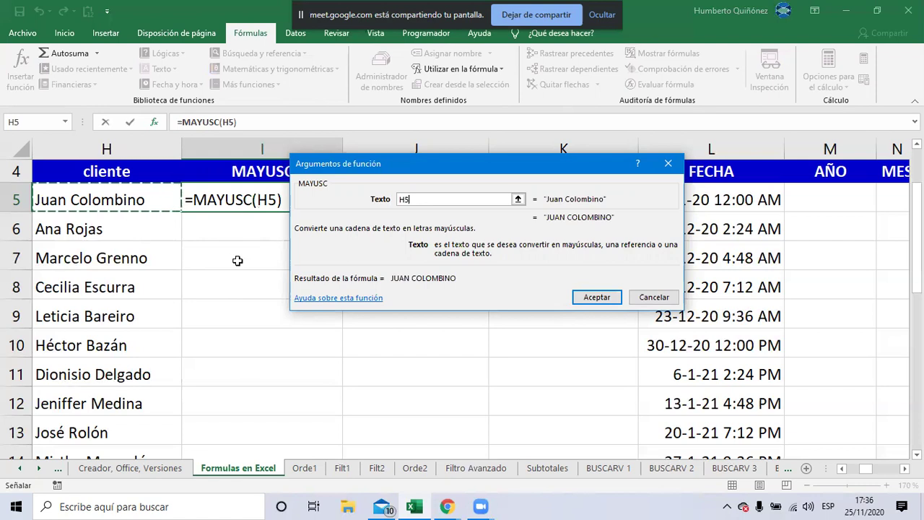
{"action": "left_click", "coordinate": [596, 297]}
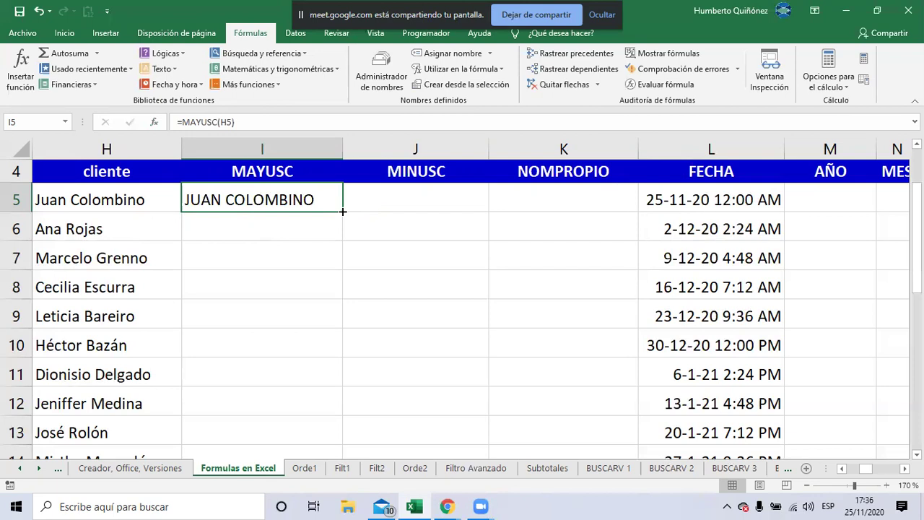
Copy =MAYUSC(H5) from I5 down to I16 with the fill handle
{"action": "double_click", "coordinate": [343, 212]}
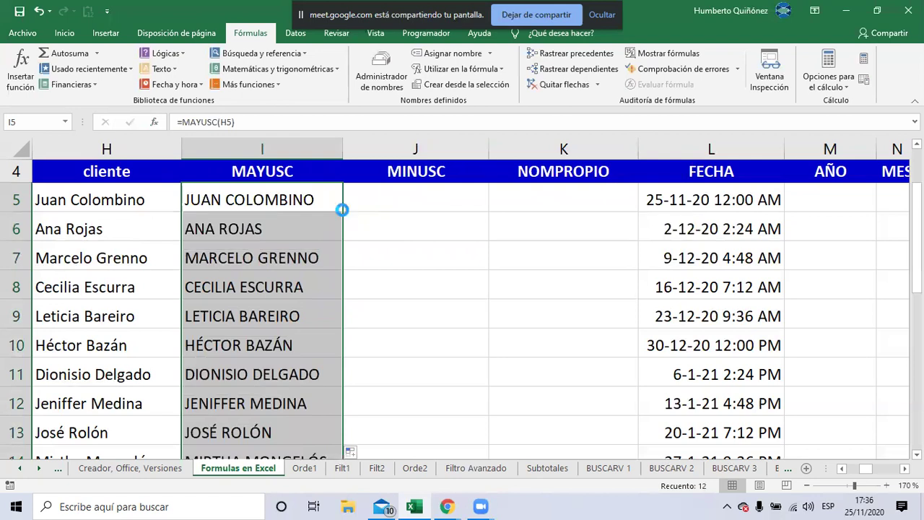
{"action": "key", "text": "ctrl+z"}
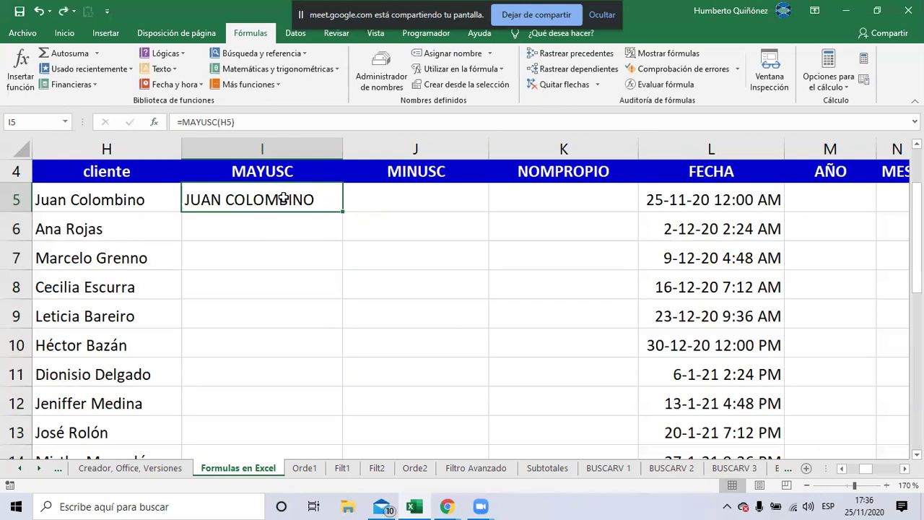
{"action": "double_click", "coordinate": [285, 199]}
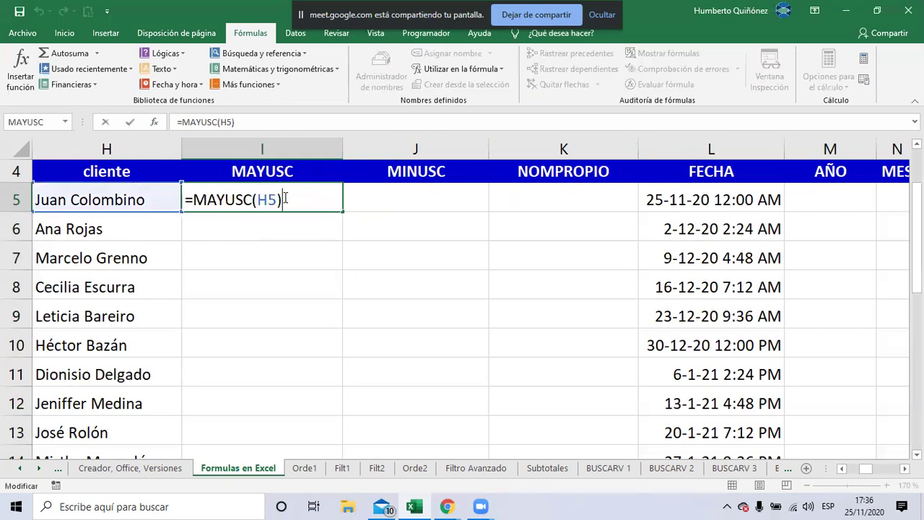
{"action": "key", "text": "Escape"}
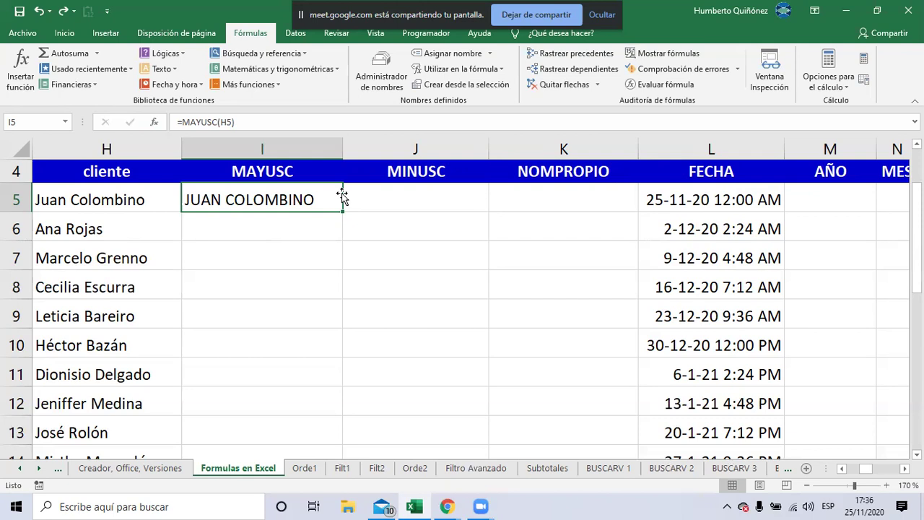
{"action": "key", "text": "Right"}
{"action": "key", "text": "Right"}
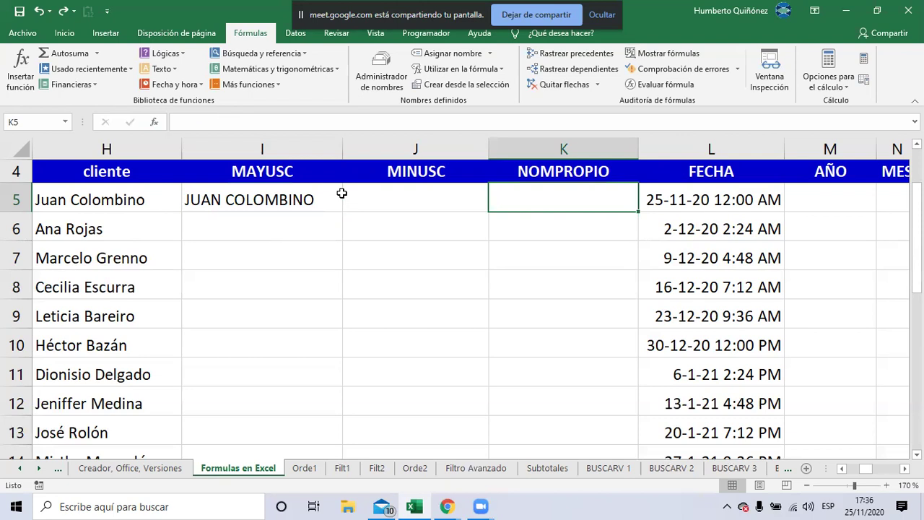
{"action": "left_click", "coordinate": [335, 193]}
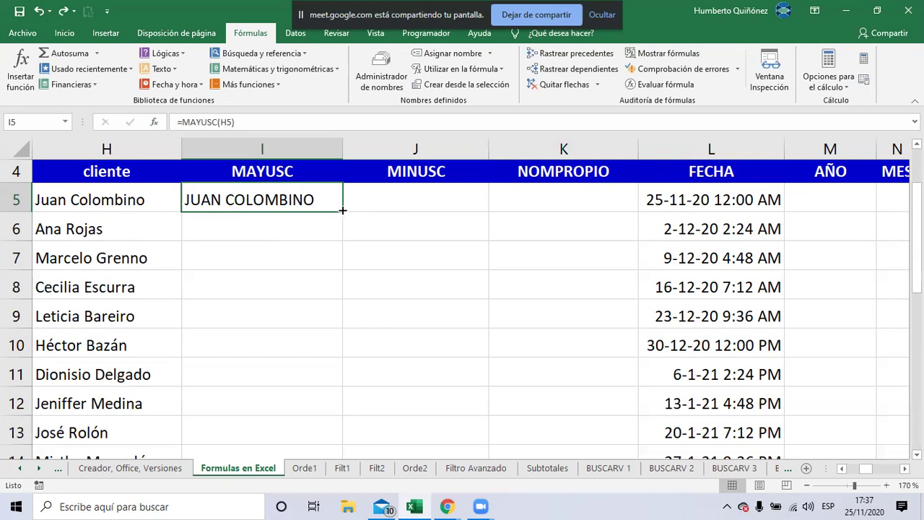
{"action": "double_click", "coordinate": [342, 210]}
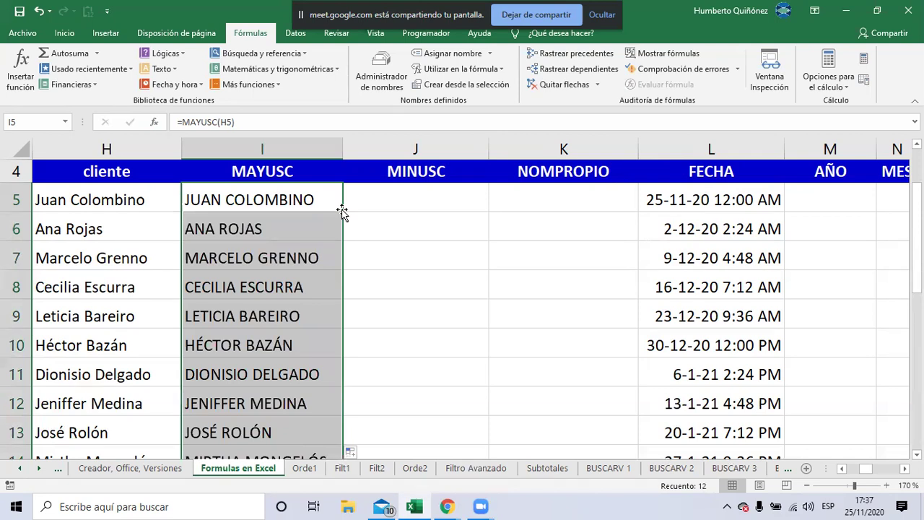
Check the uppercase names down column I, ending on cell J5
{"action": "key", "text": "Down"}
{"action": "key", "text": "Down"}
{"action": "key", "text": "Down"}
{"action": "key", "text": "Down"}
{"action": "key", "text": "Down"}
{"action": "key", "text": "Down"}
{"action": "key", "text": "Down"}
{"action": "key", "text": "Down"}
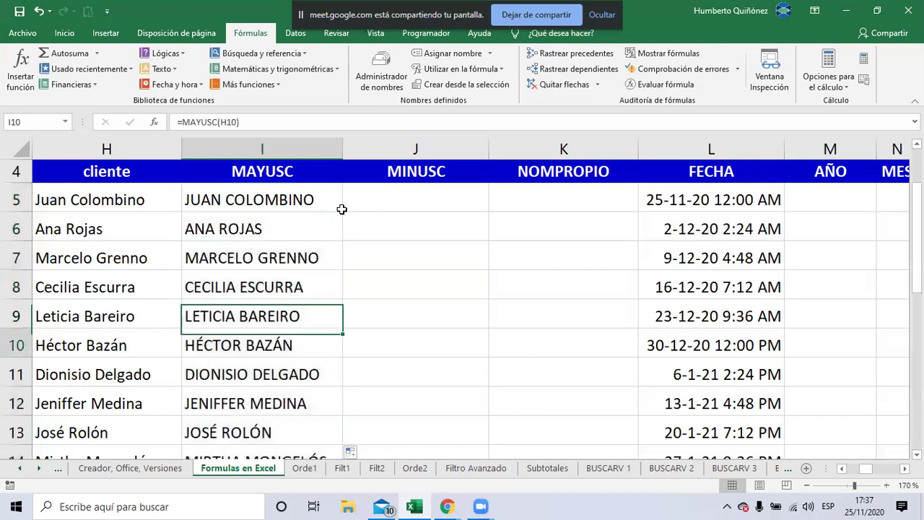
{"action": "key", "text": "Down"}
{"action": "key", "text": "Down"}
{"action": "key", "text": "Down"}
{"action": "key", "text": "Down"}
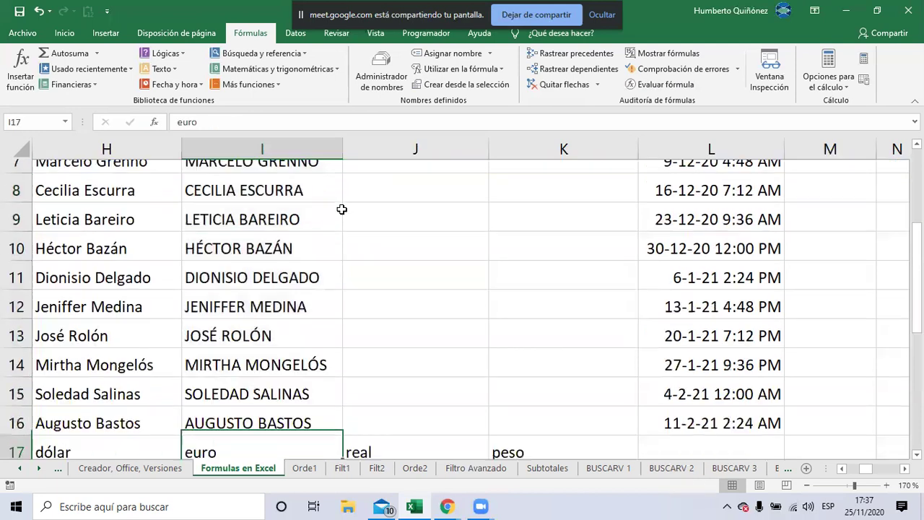
{"action": "scroll", "coordinate": [341, 209], "scroll_direction": "down", "scroll_amount": 1}
{"action": "key", "text": "Up"}
{"action": "key", "text": "Up"}
{"action": "key", "text": "Down"}
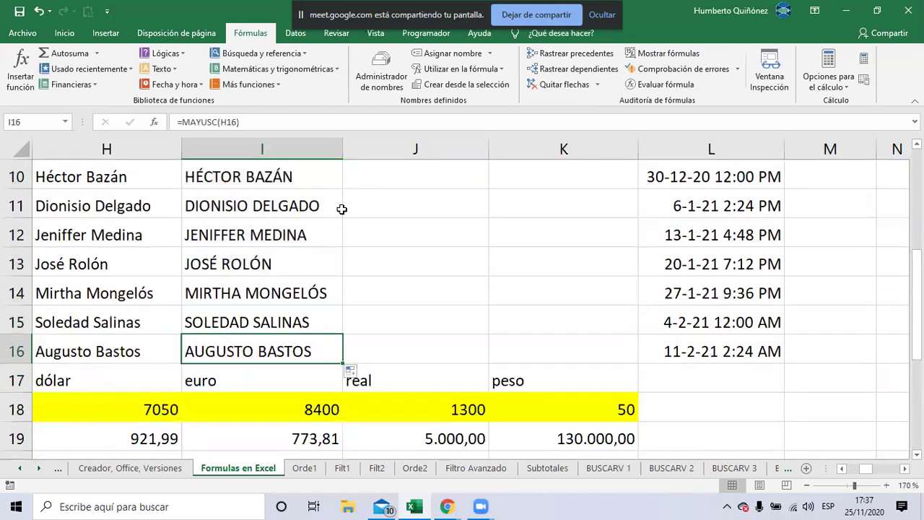
{"action": "key", "text": "Down"}
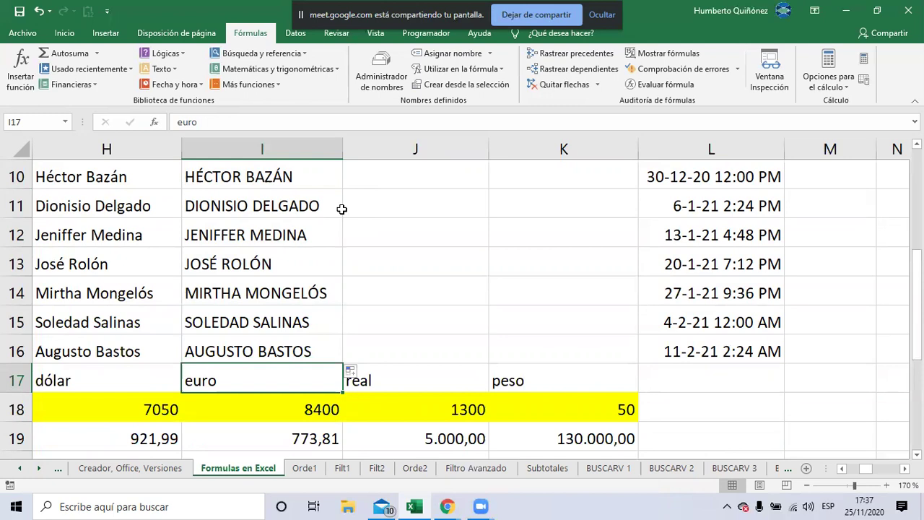
{"action": "key", "text": "Up"}
{"action": "key", "text": "Up"}
{"action": "key", "text": "Up"}
{"action": "key", "text": "Up"}
{"action": "key", "text": "Up"}
{"action": "key", "text": "Up"}
{"action": "key", "text": "Up"}
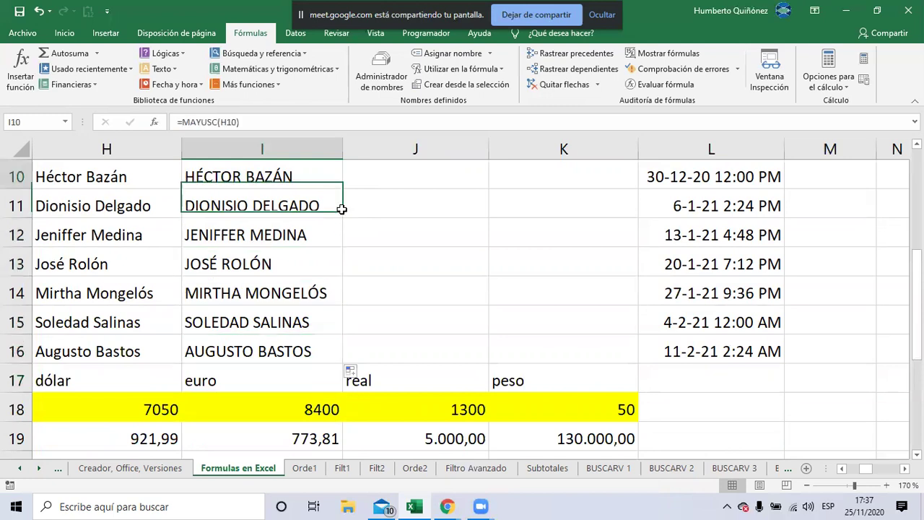
{"action": "key", "text": "Up"}
{"action": "key", "text": "Up"}
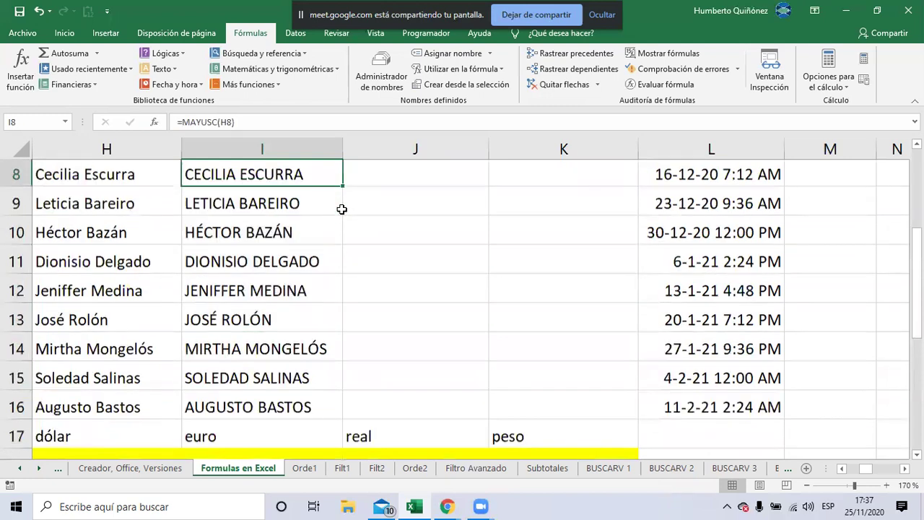
{"action": "key", "text": "Up"}
{"action": "key", "text": "Up"}
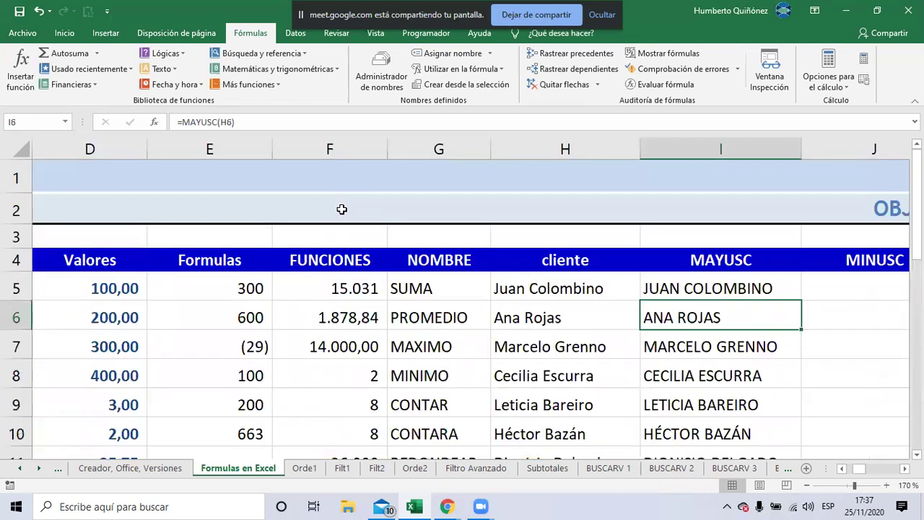
{"action": "key", "text": "Right"}
{"action": "key", "text": "Up"}
{"action": "key", "text": "Right"}
{"action": "key", "text": "Left"}
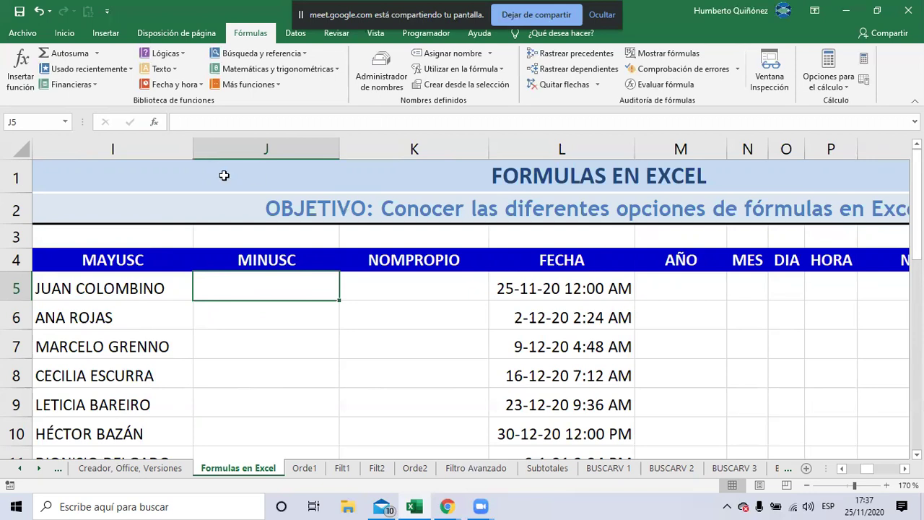
{"action": "left_click", "coordinate": [172, 70]}
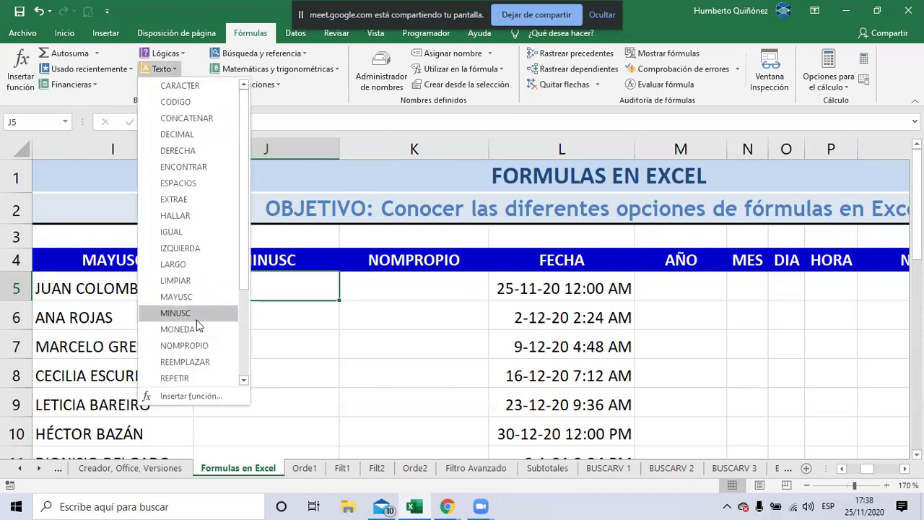
{"action": "key", "text": "Escape"}
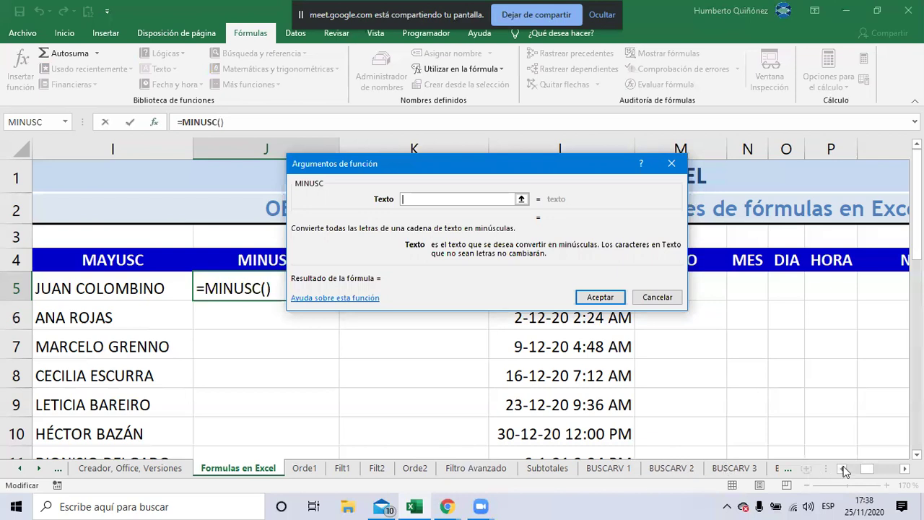
{"action": "left_click", "coordinate": [843, 469]}
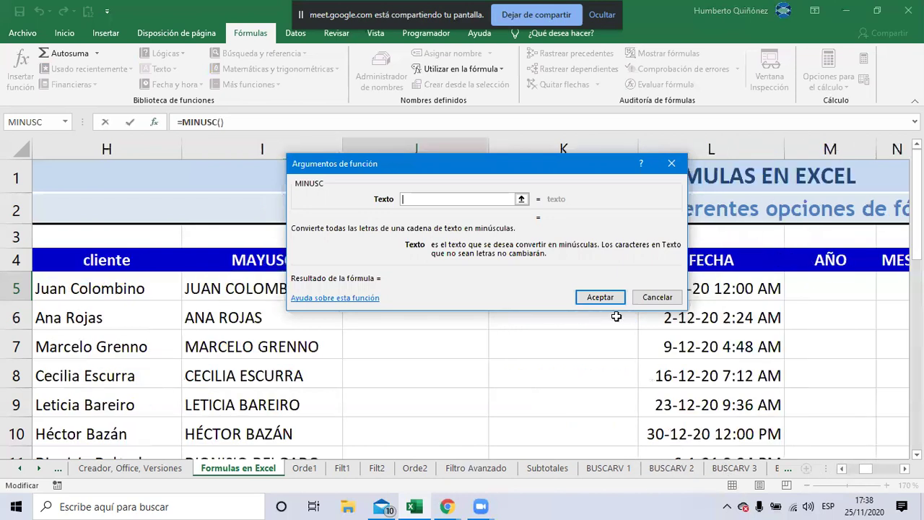
{"action": "left_click_drag", "start_coordinate": [425, 167], "coordinate": [505, 207]}
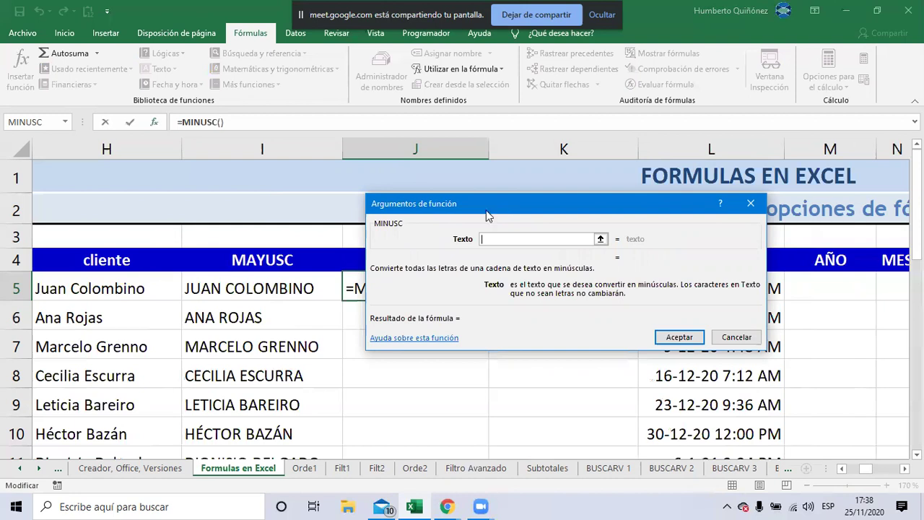
{"action": "left_click", "coordinate": [119, 289]}
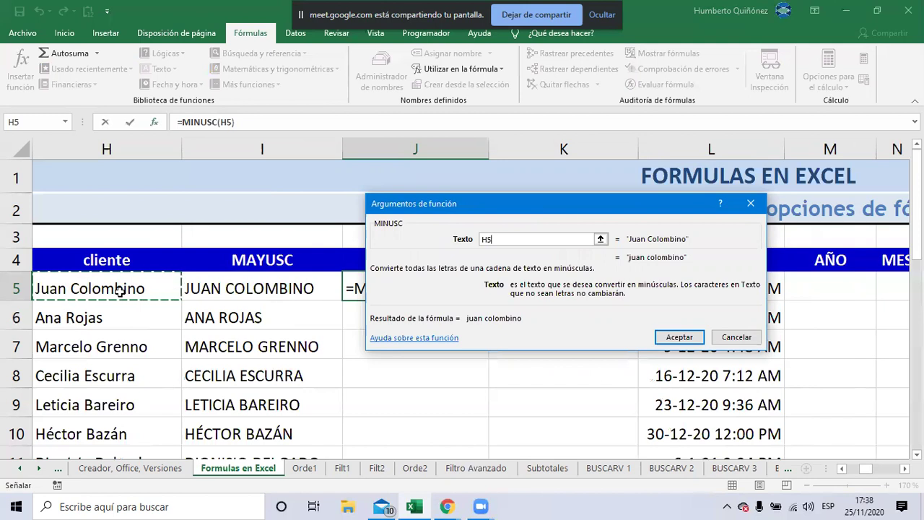
{"action": "left_click", "coordinate": [222, 288]}
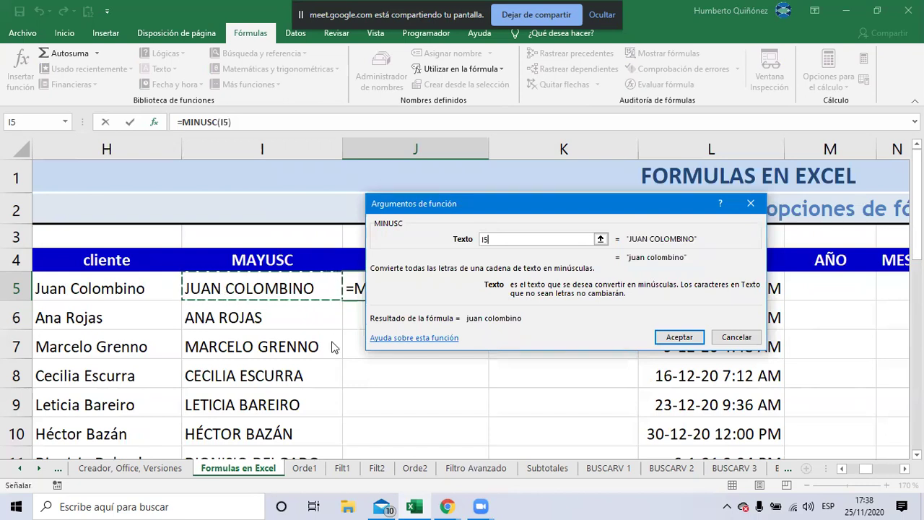
{"action": "left_click", "coordinate": [675, 342]}
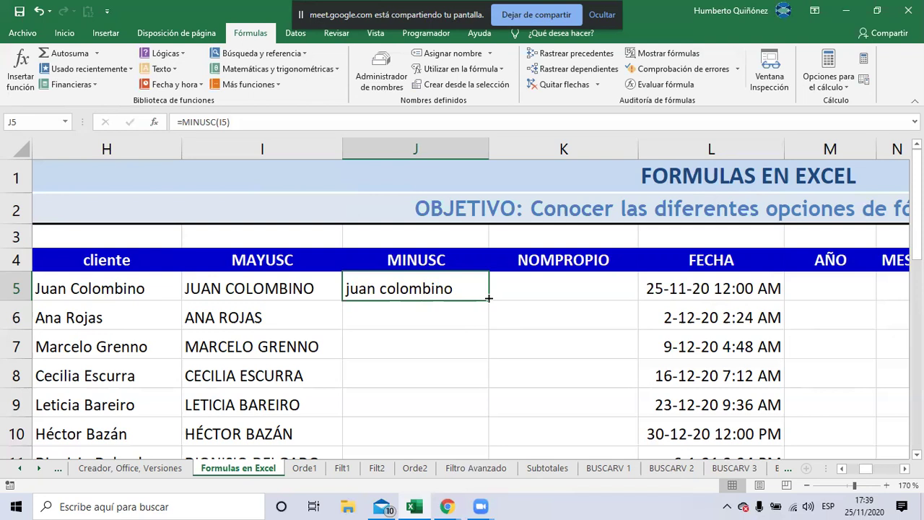
Copy =MINUSC(I5) down column J to row 16 and check the lowercase names
{"action": "left_click_drag", "start_coordinate": [488, 297], "coordinate": [488, 298]}
{"action": "double_click", "coordinate": [489, 297]}
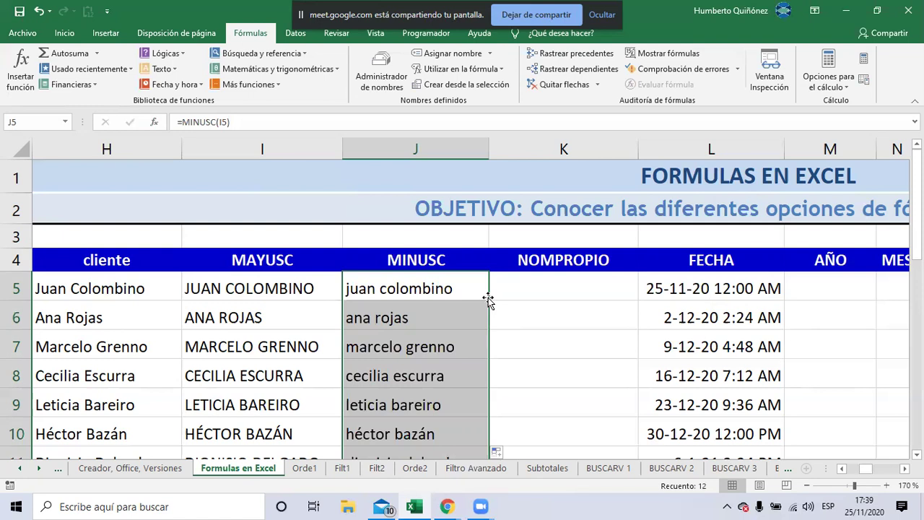
{"action": "key", "text": "Down"}
{"action": "key", "text": "Down"}
{"action": "key", "text": "Down"}
{"action": "key", "text": "Down"}
{"action": "key", "text": "Down"}
{"action": "key", "text": "Down"}
{"action": "key", "text": "Down"}
{"action": "key", "text": "Down"}
{"action": "key", "text": "Down"}
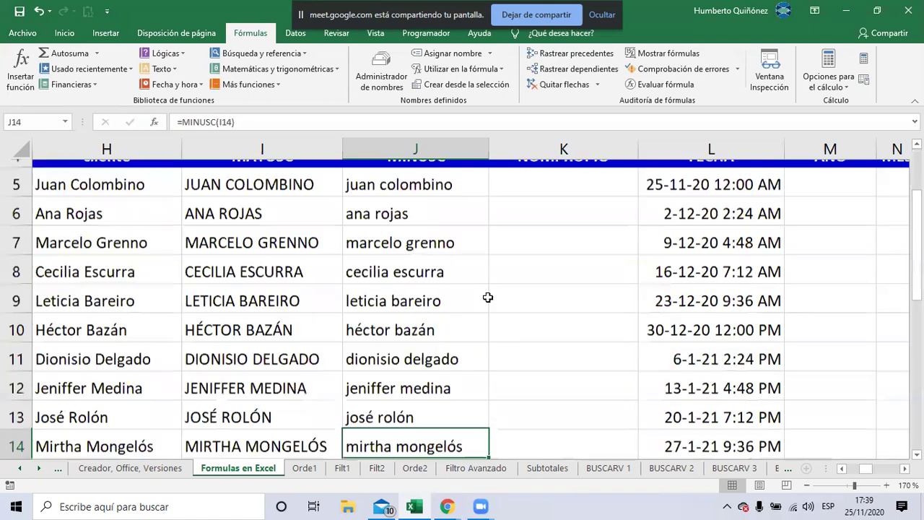
{"action": "key", "text": "Down"}
{"action": "key", "text": "Down"}
{"action": "key", "text": "Down"}
{"action": "key", "text": "Down"}
{"action": "key", "text": "Up"}
{"action": "key", "text": "Up"}
{"action": "key", "text": "Up"}
{"action": "key", "text": "Up"}
{"action": "key", "text": "Up"}
{"action": "key", "text": "Up"}
{"action": "key", "text": "Up"}
{"action": "key", "text": "Up"}
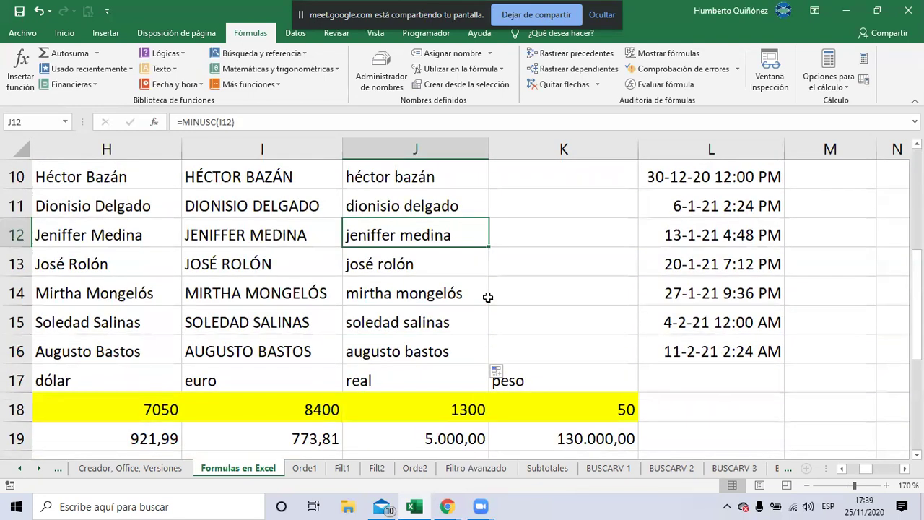
{"action": "key", "text": "Up"}
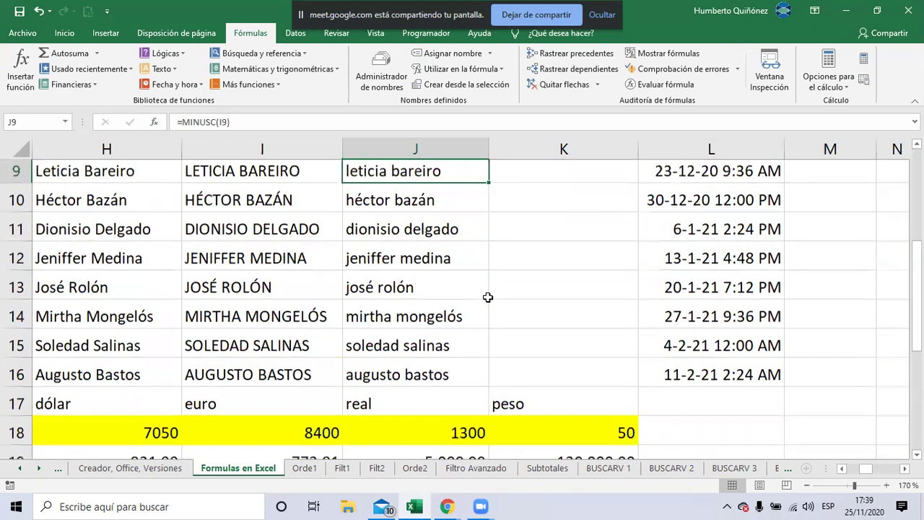
{"action": "key", "text": "Up"}
{"action": "key", "text": "Up"}
{"action": "key", "text": "Up"}
{"action": "key", "text": "Up"}
{"action": "key", "text": "Up"}
{"action": "key", "text": "Up"}
{"action": "key", "text": "Down"}
{"action": "key", "text": "Down"}
{"action": "key", "text": "Right"}
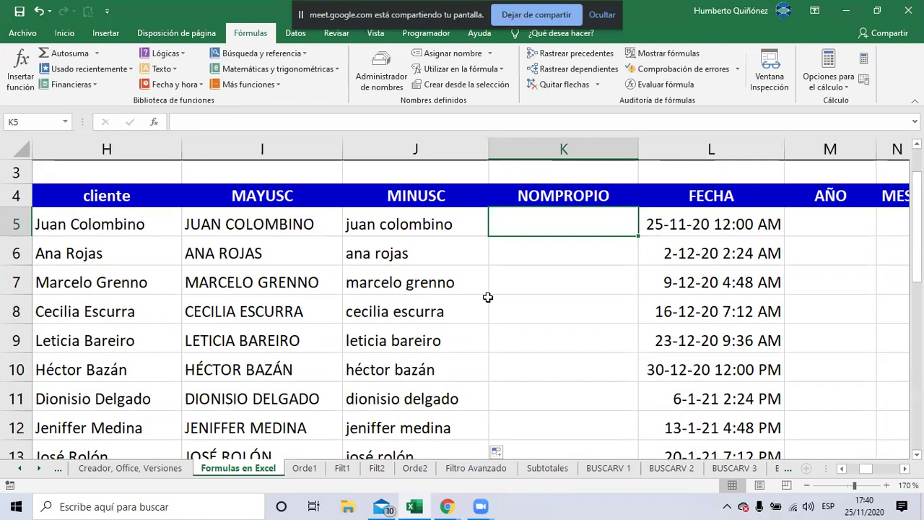
{"action": "key", "text": "alt+Tab"}
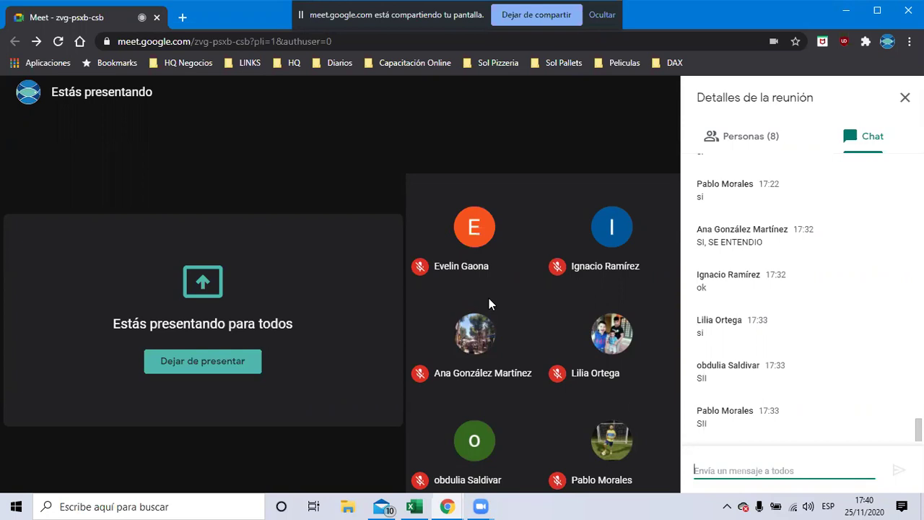
{"action": "key", "text": "alt+Tab"}
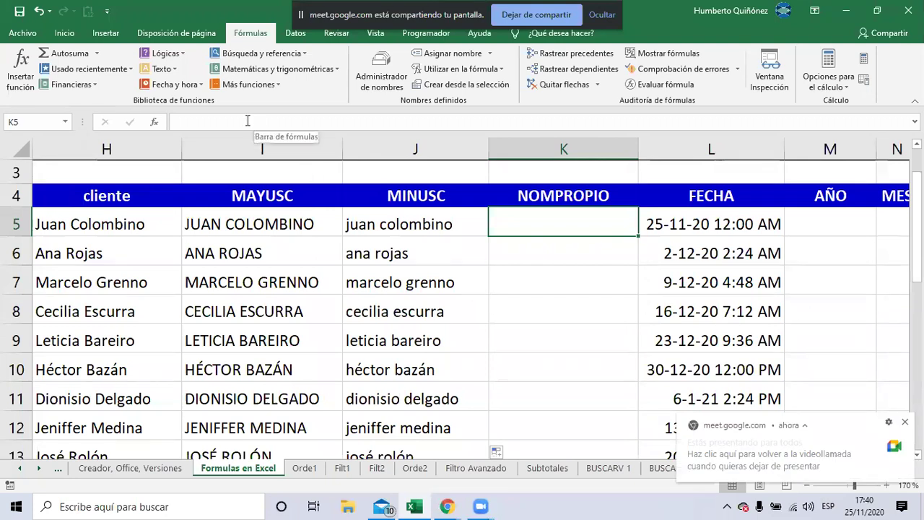
Choose the NOMPROPIO proper-case function for cell K5 from the Texto list
{"action": "left_click", "coordinate": [176, 70]}
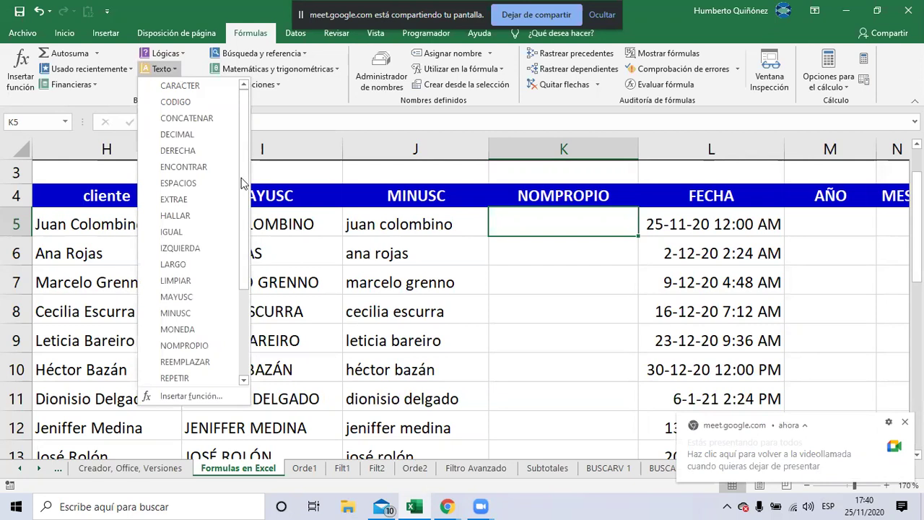
{"action": "left_click", "coordinate": [215, 340]}
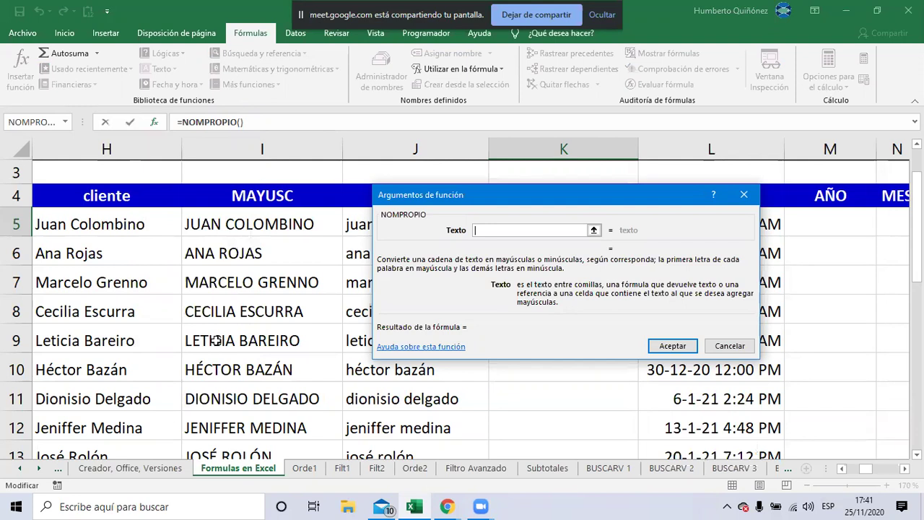
{"action": "key", "text": "alt+Tab"}
{"action": "key", "text": "alt+Tab"}
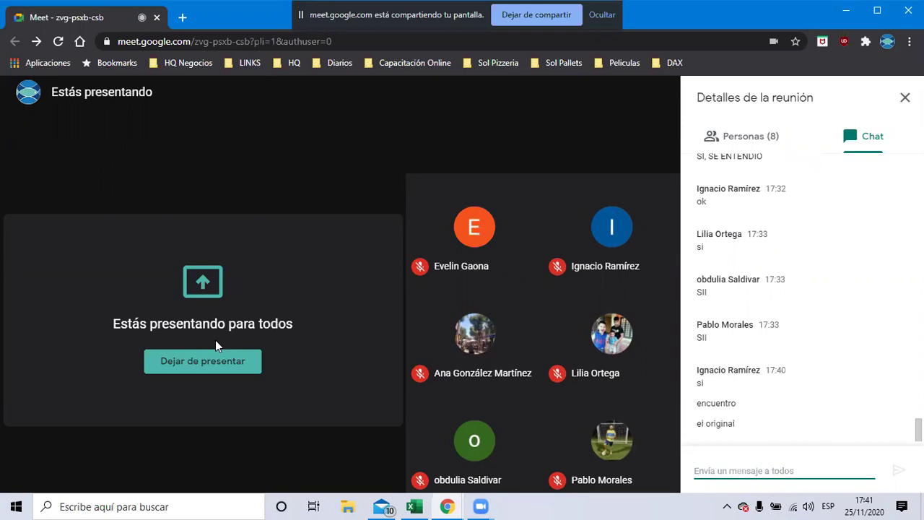
{"action": "key", "text": "alt+Tab"}
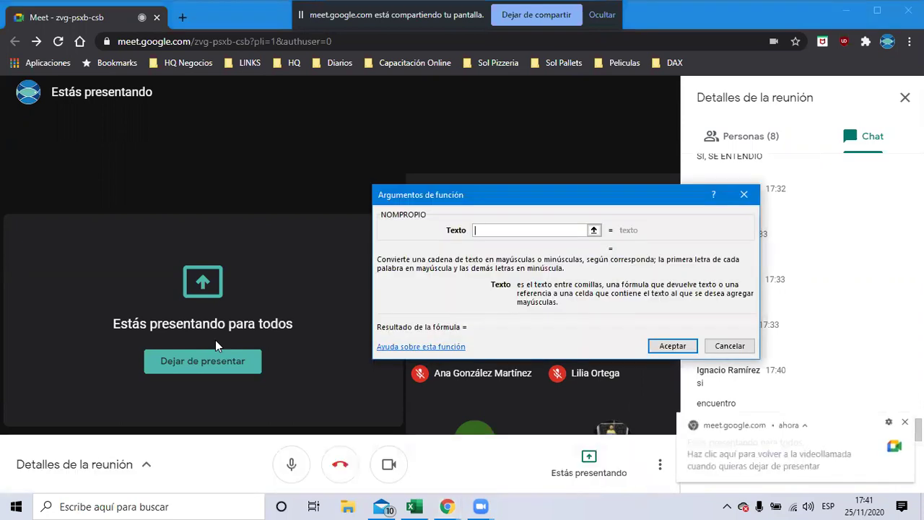
{"action": "key", "text": "alt+Tab"}
{"action": "key", "text": "Escape"}
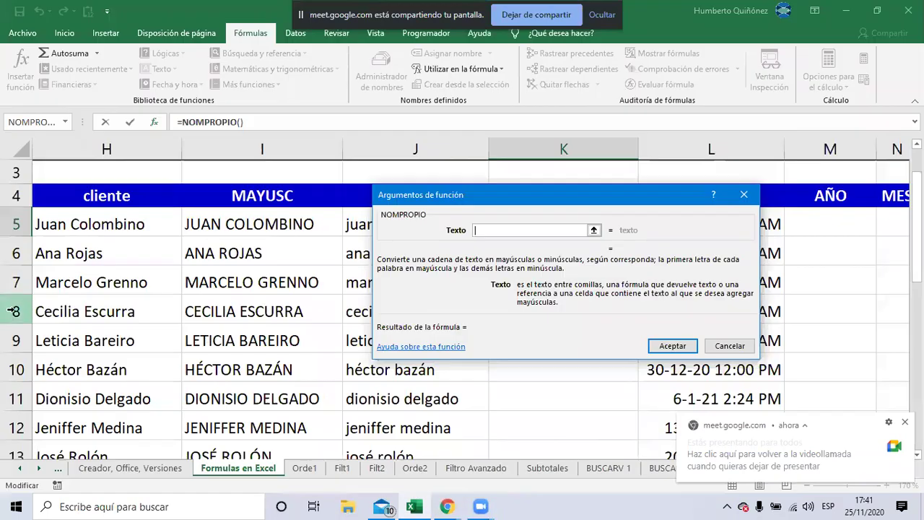
{"action": "left_click", "coordinate": [52, 227]}
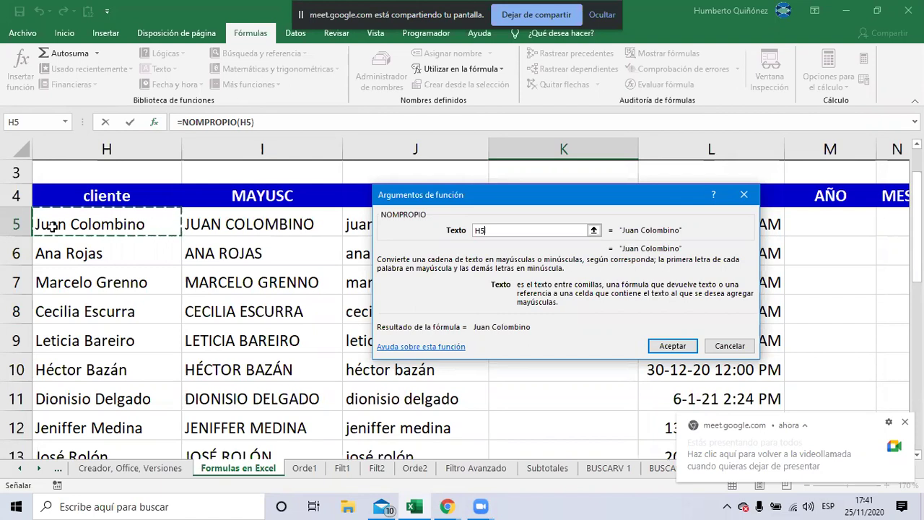
{"action": "left_click", "coordinate": [208, 224]}
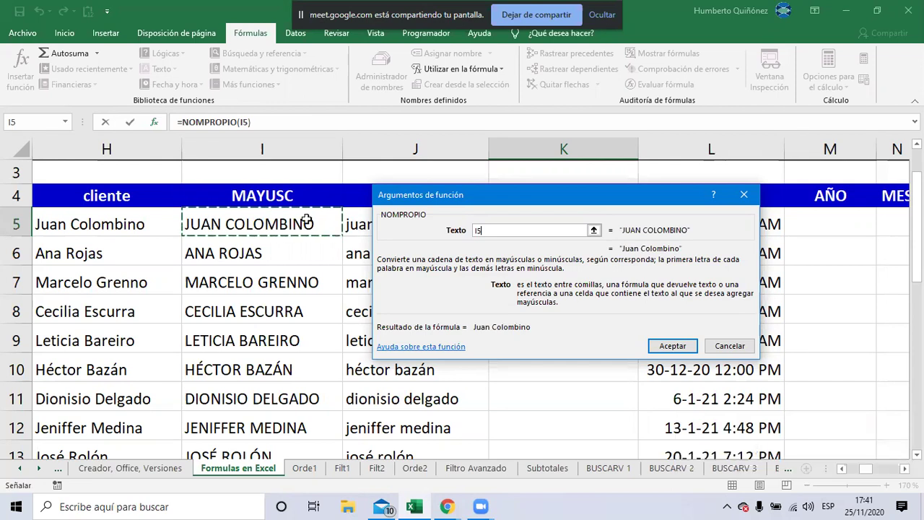
{"action": "left_click", "coordinate": [363, 226]}
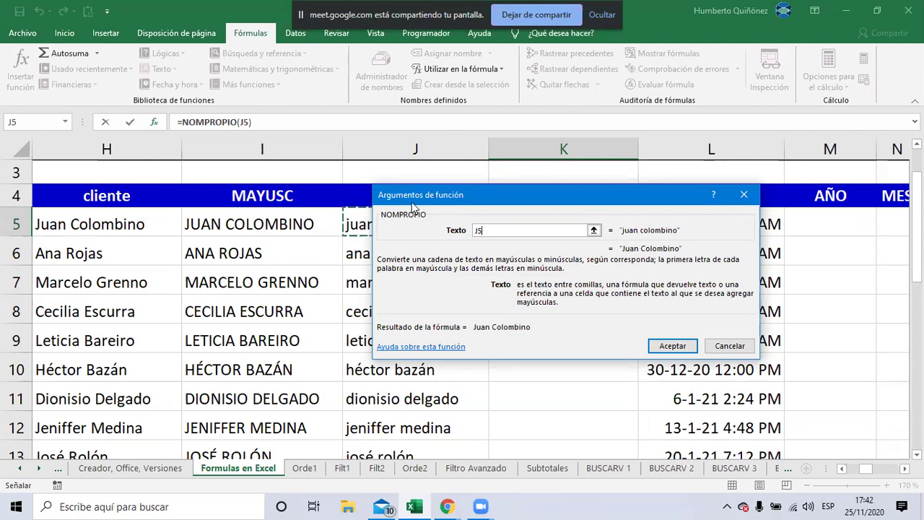
{"action": "left_click_drag", "start_coordinate": [412, 203], "coordinate": [358, 279]}
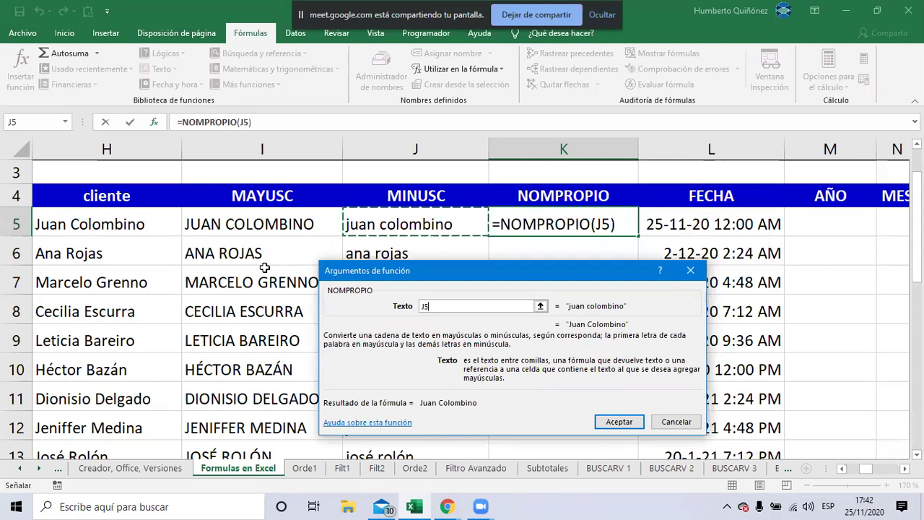
{"action": "left_click", "coordinate": [152, 229]}
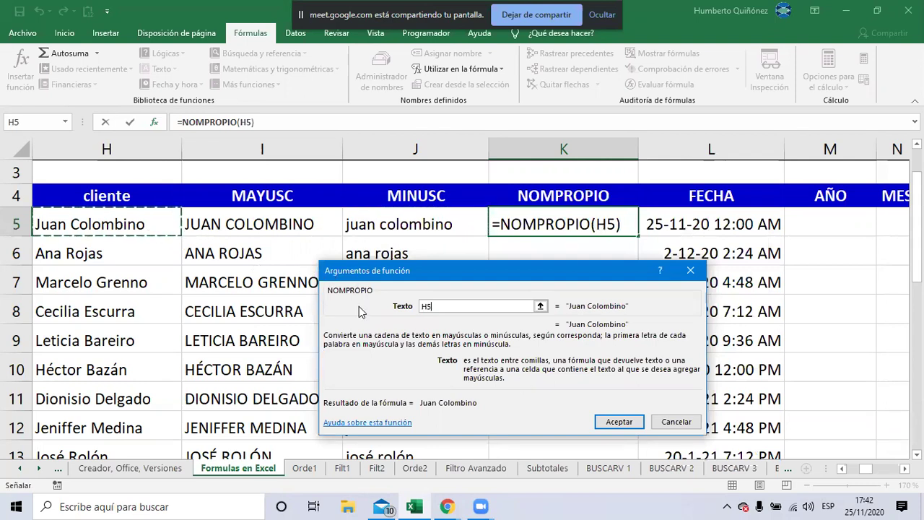
{"action": "left_click", "coordinate": [608, 421]}
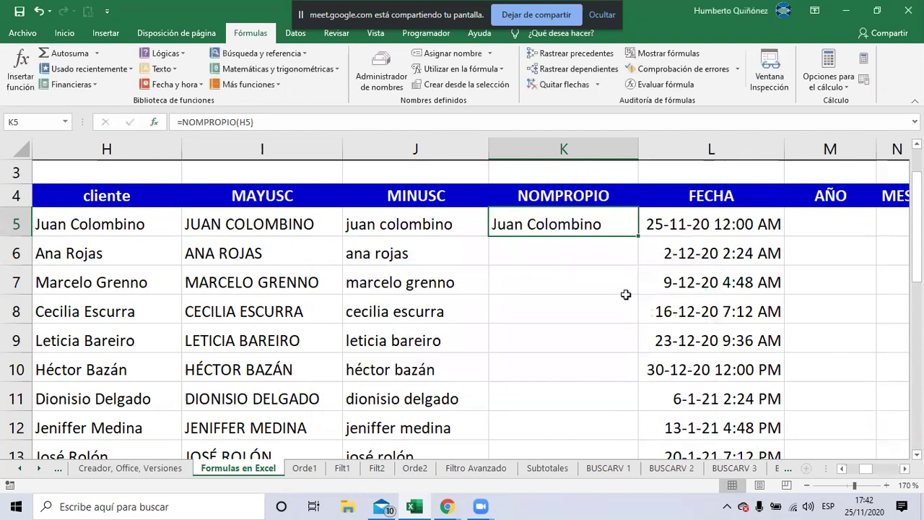
Fill the NOMPROPIO formula down column K through row 16
{"action": "double_click", "coordinate": [638, 235]}
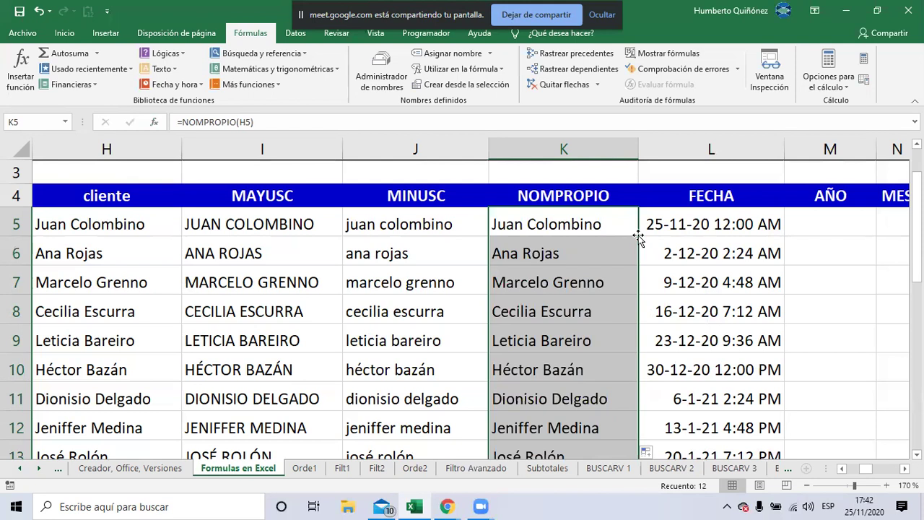
{"action": "key", "text": "alt+Tab"}
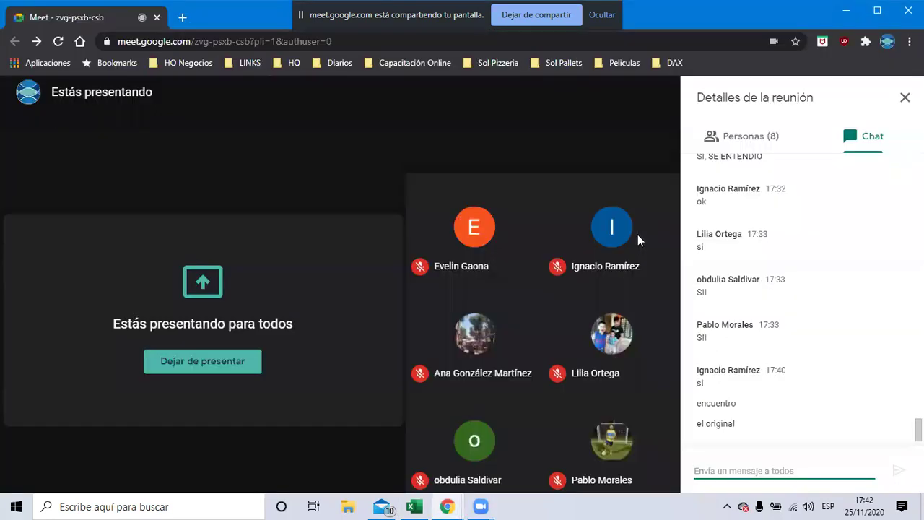
{"action": "key", "text": "alt+Tab"}
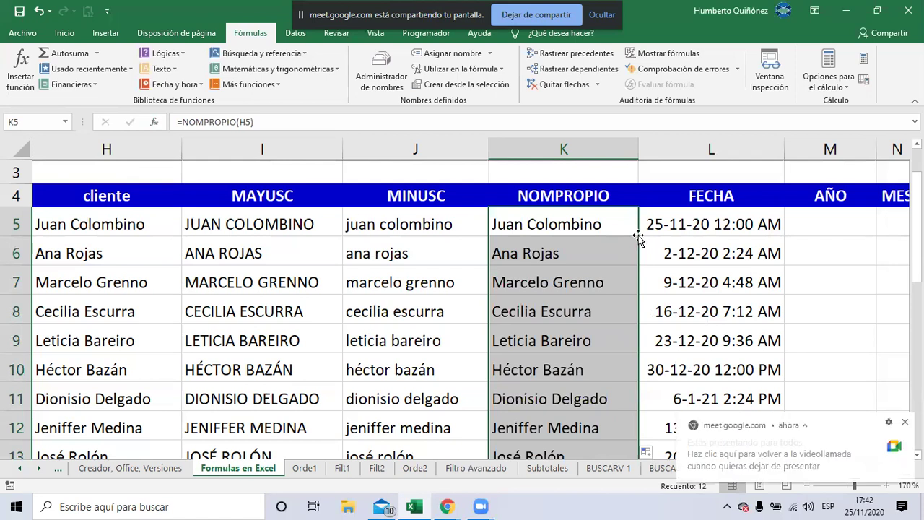
Select M5 under AÑO and bring up the Fecha y hora function list
{"action": "left_click", "coordinate": [640, 234]}
{"action": "key", "text": "Right"}
{"action": "key", "text": "Right"}
{"action": "key", "text": "Right"}
{"action": "key", "text": "Right"}
{"action": "key", "text": "Right"}
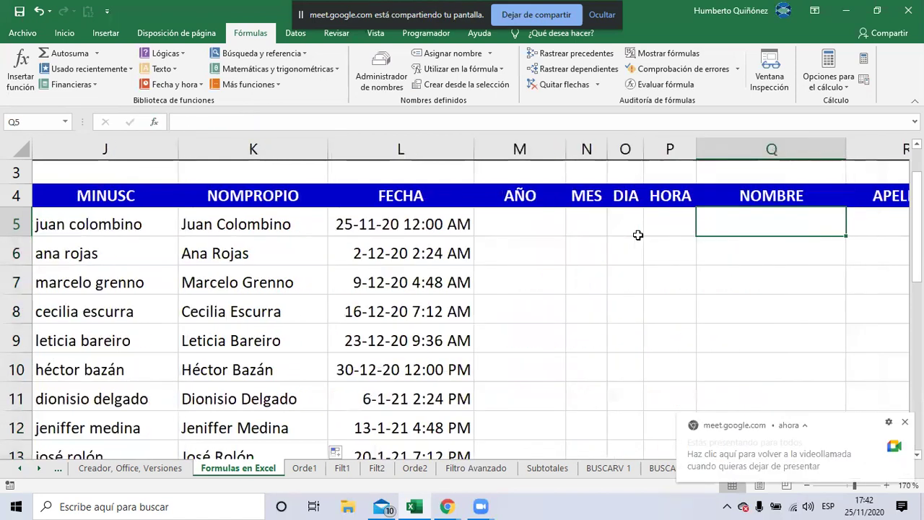
{"action": "key", "text": "Left"}
{"action": "key", "text": "Left"}
{"action": "key", "text": "Left"}
{"action": "key", "text": "Left"}
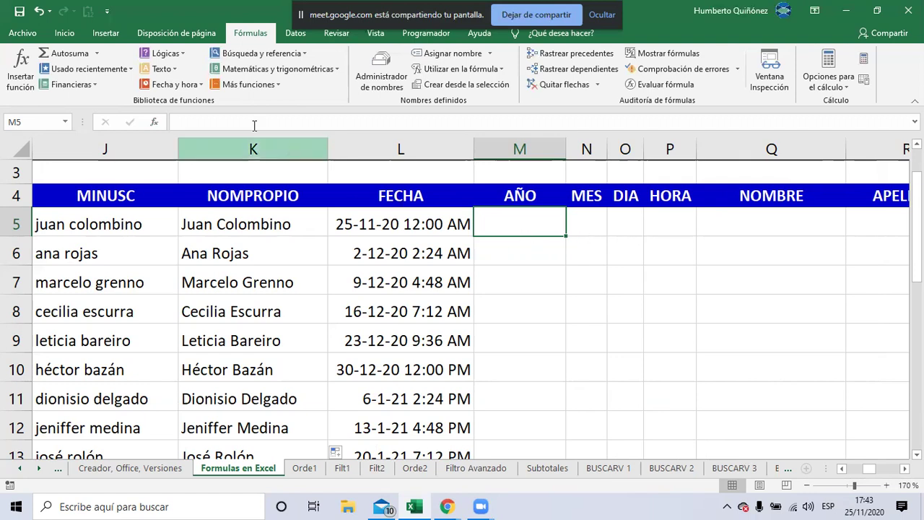
{"action": "left_click", "coordinate": [186, 85]}
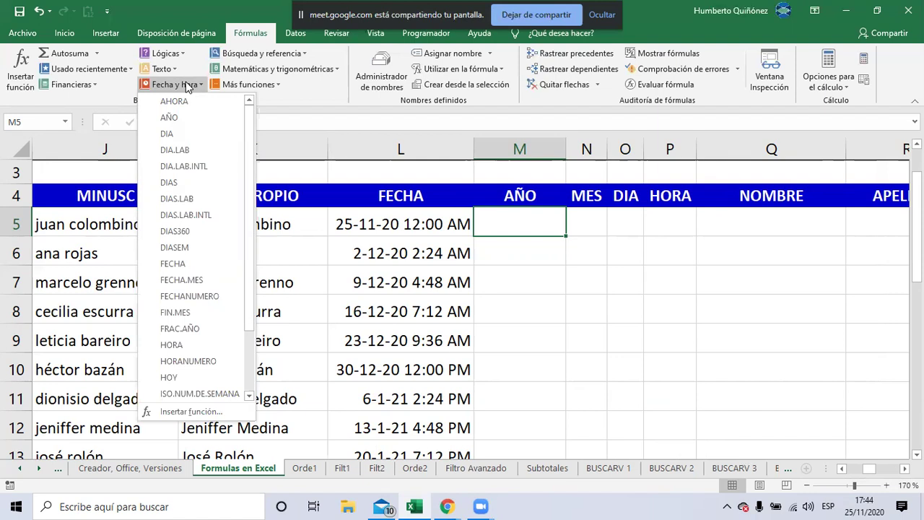
Insert =AÑO(L5) in M5 so it shows the year 2020
{"action": "left_click", "coordinate": [186, 117]}
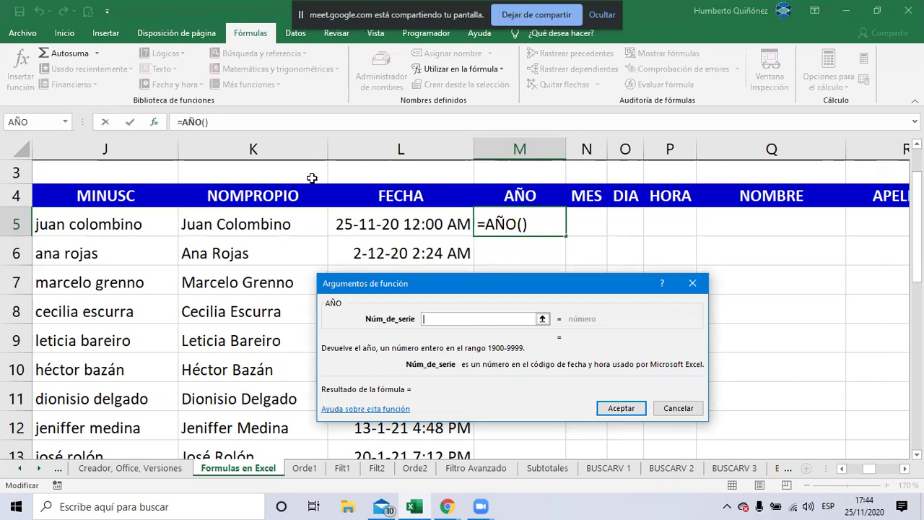
{"action": "left_click", "coordinate": [368, 223]}
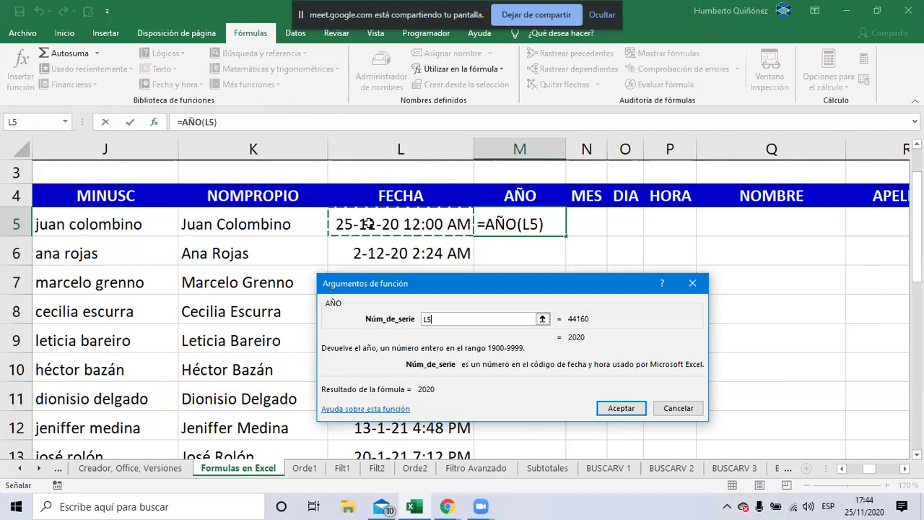
{"action": "left_click", "coordinate": [622, 408]}
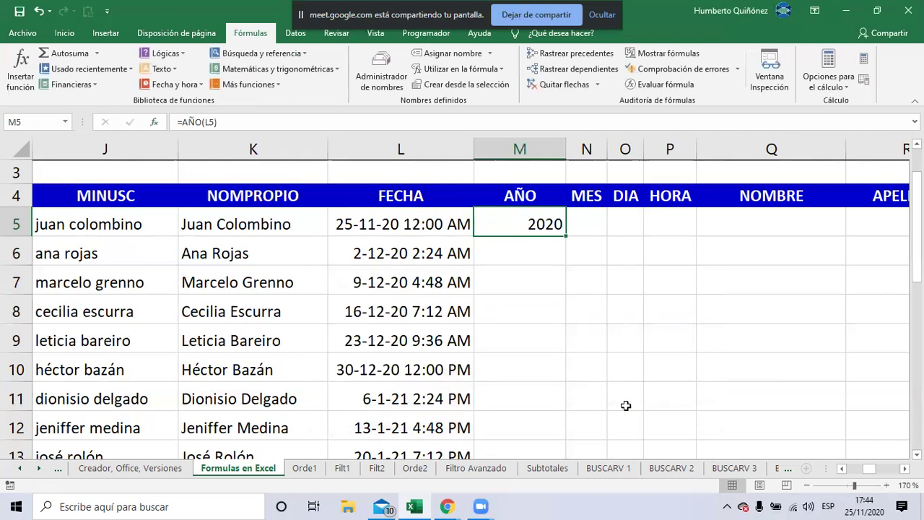
Fill the AÑO formula from M5 down column M and check it, noting 1900 in the empty rows
{"action": "double_click", "coordinate": [566, 235]}
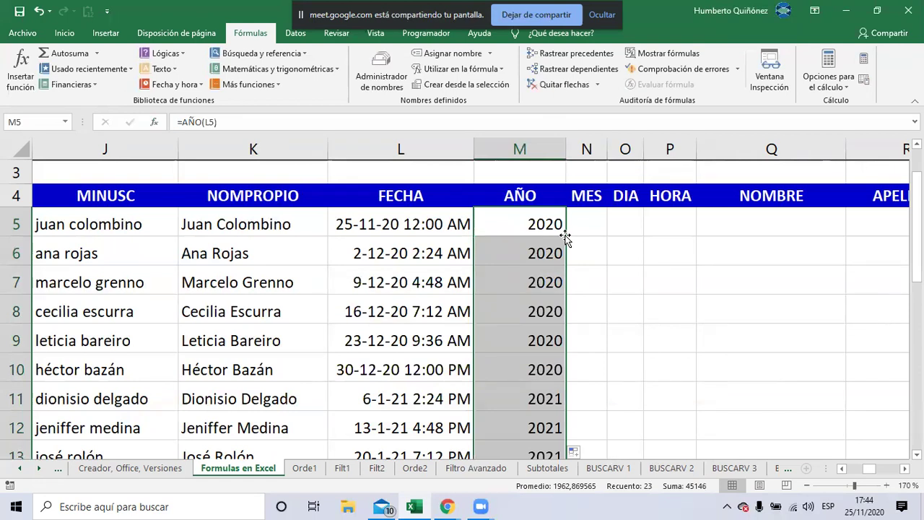
{"action": "key", "text": "Down"}
{"action": "key", "text": "Down"}
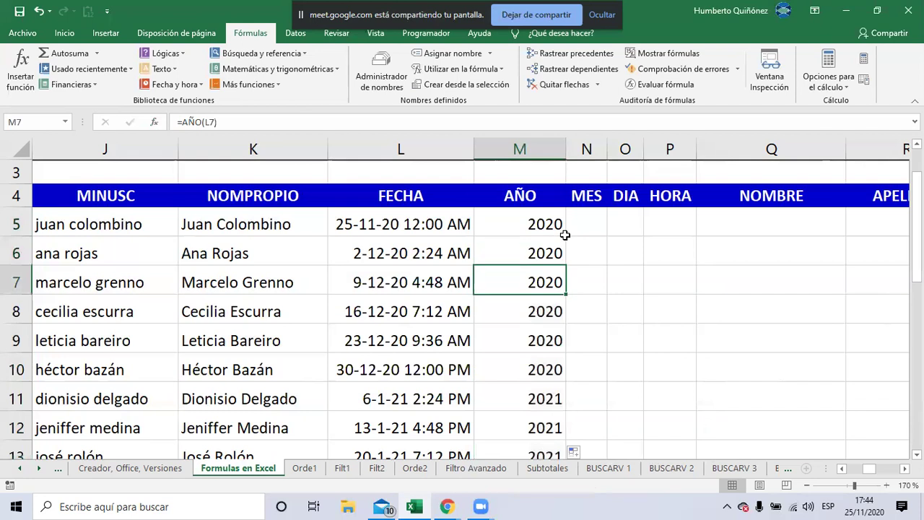
{"action": "key", "text": "ctrl+Down"}
{"action": "key", "text": "Up"}
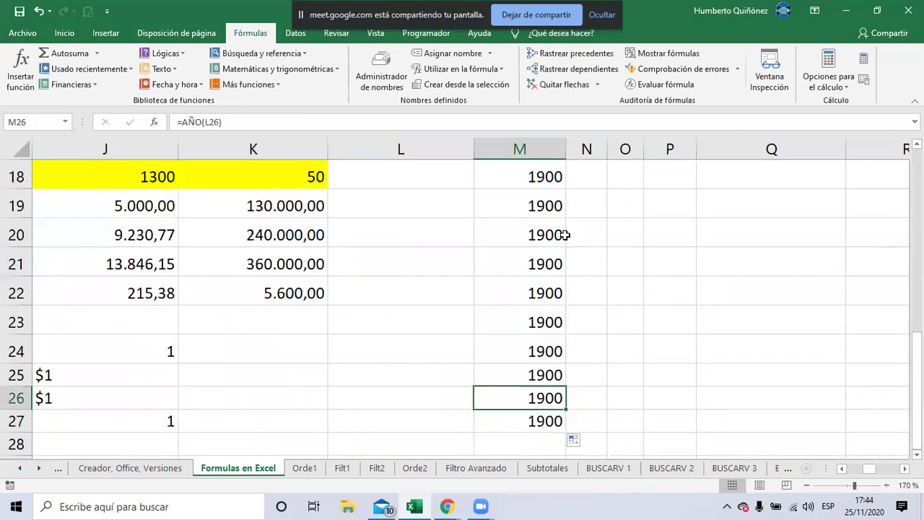
{"action": "key", "text": "Up"}
{"action": "key", "text": "Up"}
{"action": "key", "text": "Up"}
{"action": "key", "text": "Up"}
{"action": "key", "text": "Up"}
{"action": "key", "text": "Up"}
{"action": "key", "text": "Up"}
{"action": "key", "text": "Up"}
{"action": "key", "text": "Up"}
{"action": "key", "text": "Up"}
{"action": "key", "text": "Up"}
{"action": "key", "text": "Up"}
{"action": "key", "text": "Up"}
{"action": "key", "text": "Up"}
{"action": "key", "text": "Up"}
{"action": "key", "text": "Down"}
{"action": "key", "text": "Down"}
{"action": "key", "text": "Down"}
{"action": "key", "text": "Down"}
{"action": "key", "text": "Down"}
{"action": "key", "text": "Down"}
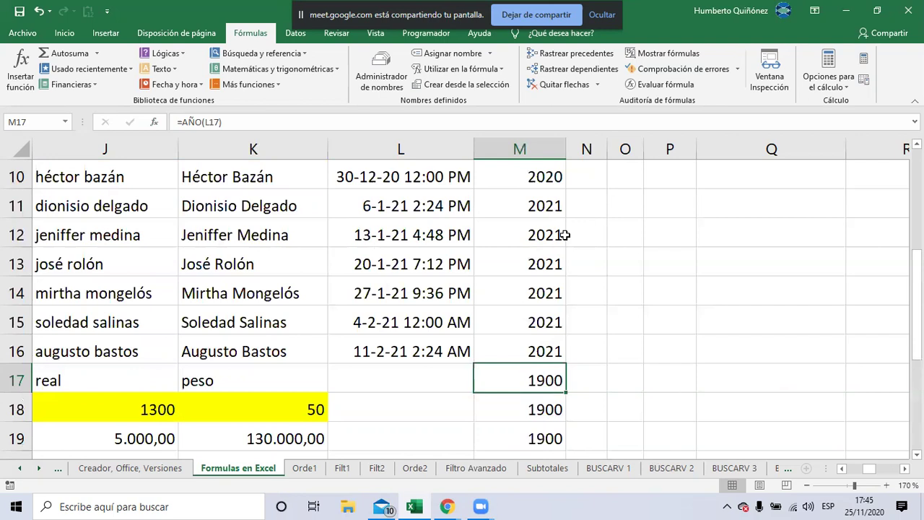
{"action": "key", "text": "Up"}
{"action": "key", "text": "Left"}
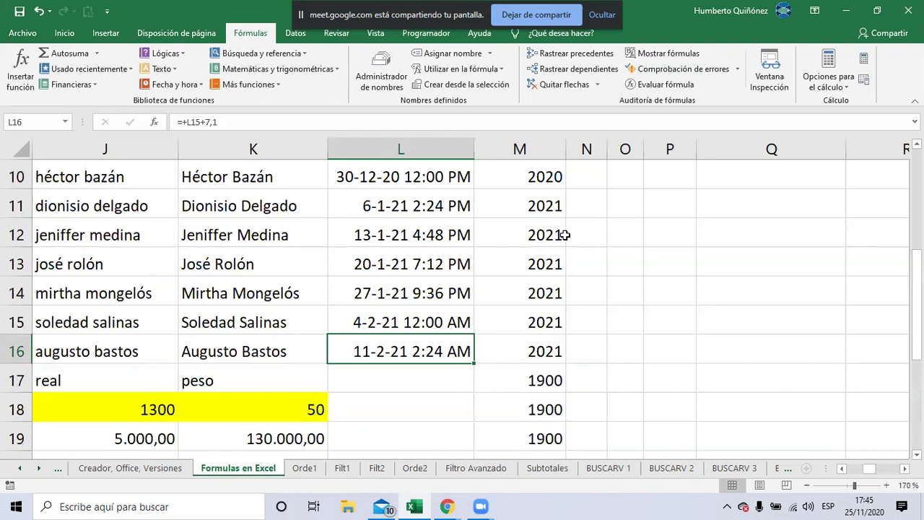
{"action": "type", "text": "1"}
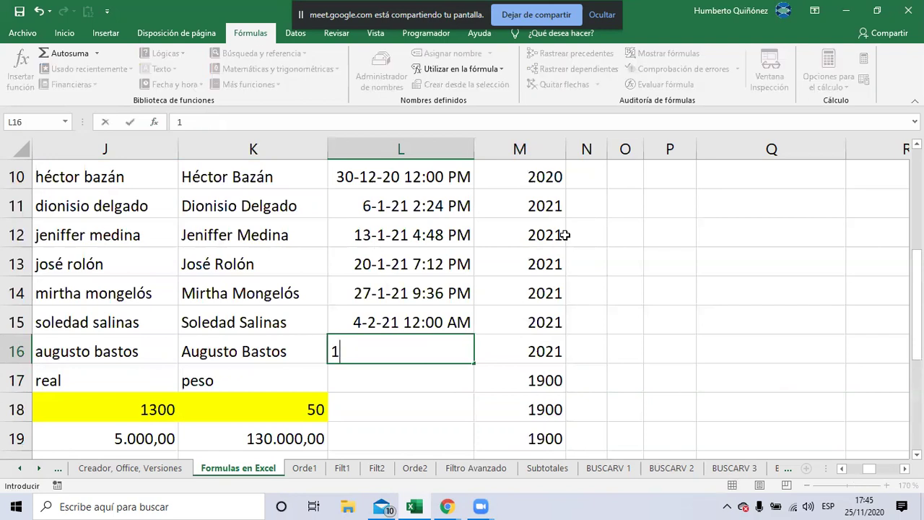
{"action": "key", "text": "Return"}
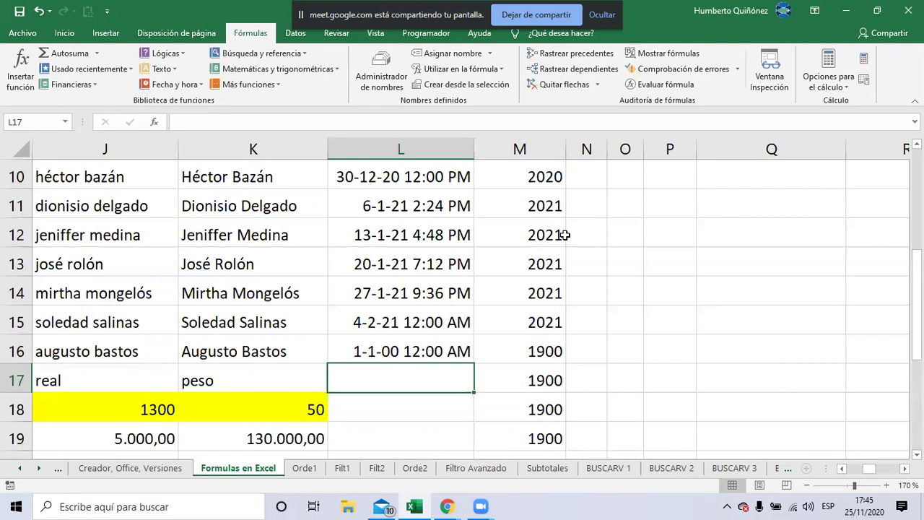
{"action": "key", "text": "Up"}
{"action": "type", "text": "0"}
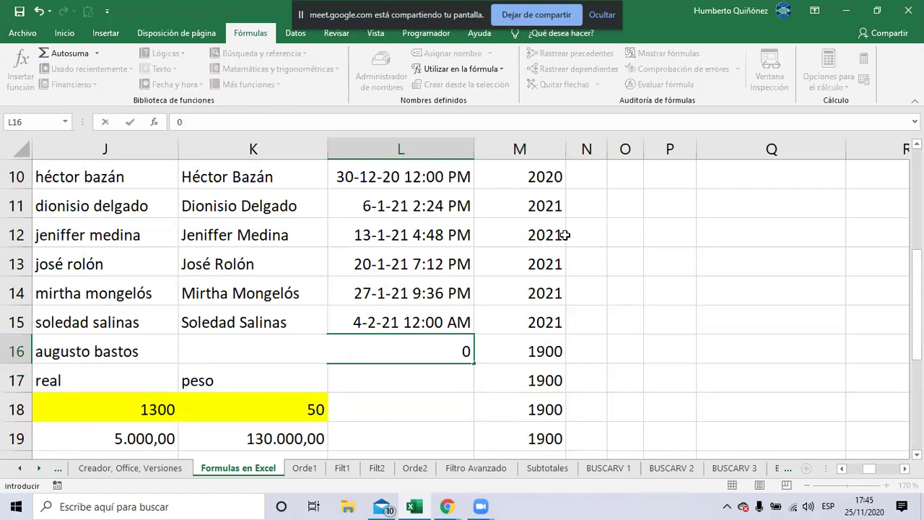
{"action": "key", "text": "Return"}
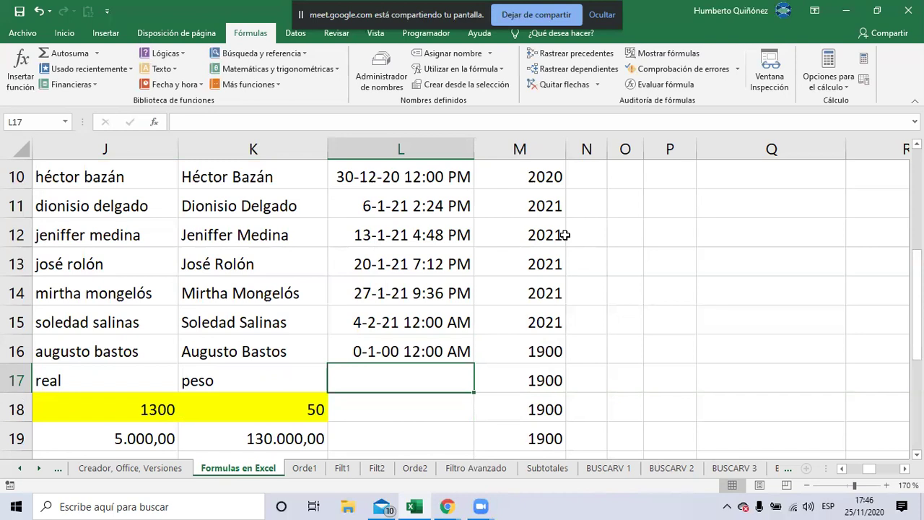
{"action": "key", "text": "ctrl+z"}
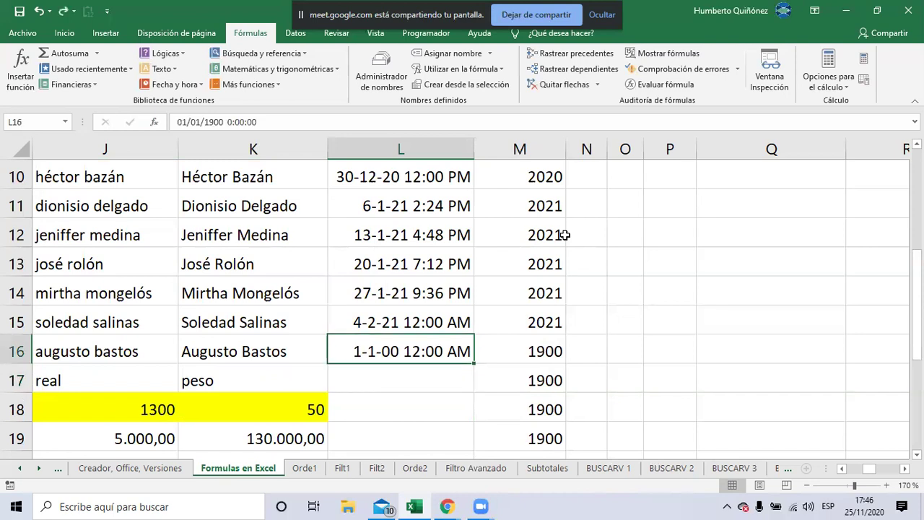
{"action": "key", "text": "ctrl+z"}
{"action": "key", "text": "Down"}
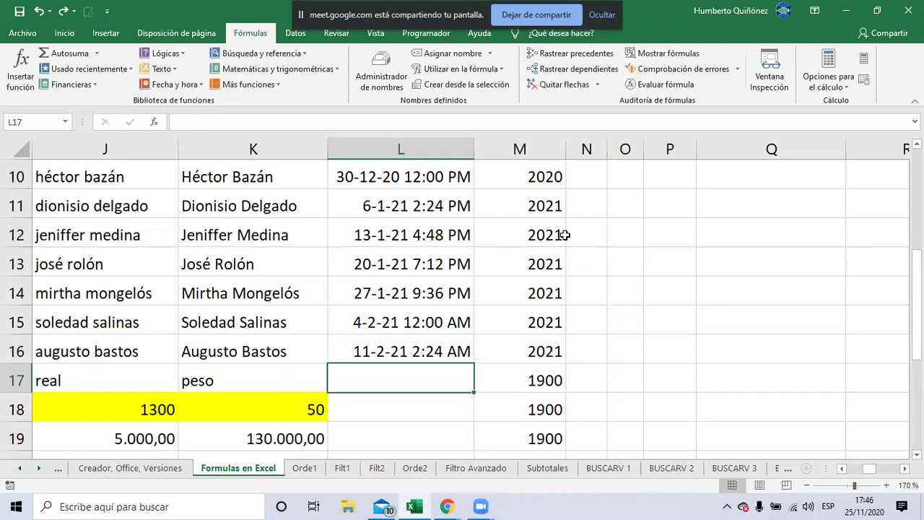
{"action": "key", "text": "Right"}
{"action": "key", "text": "shift+Down"}
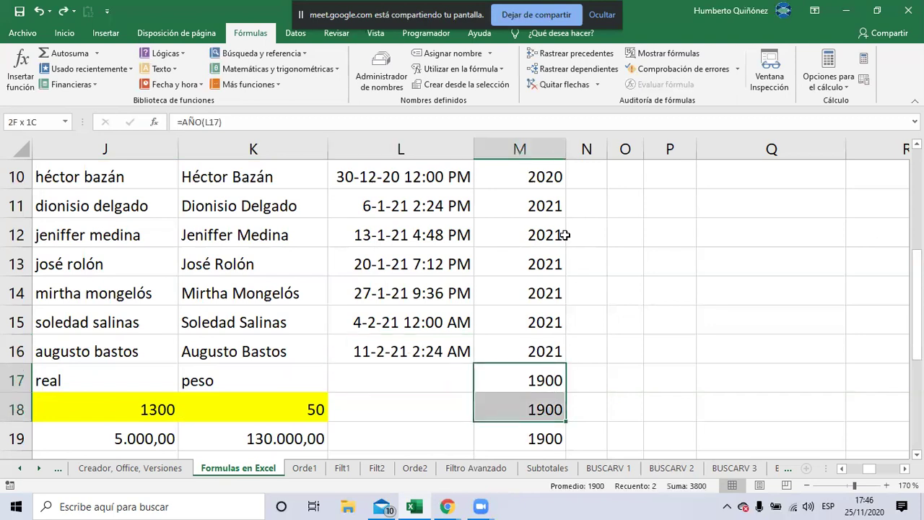
Move down column M to row 27, the last stray 1900 result below the table
{"action": "key", "text": "shift+Down"}
{"action": "key", "text": "shift+Down"}
{"action": "key", "text": "shift+Down"}
{"action": "key", "text": "shift+Down"}
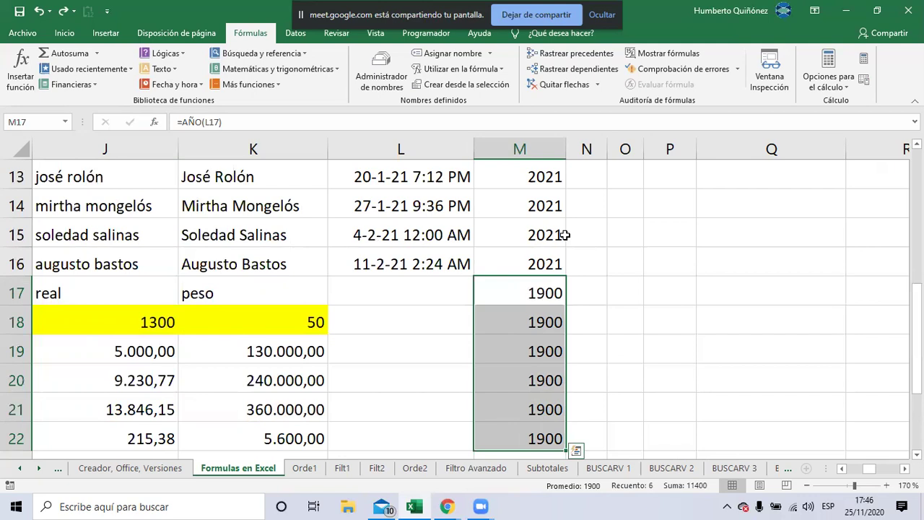
{"action": "key", "text": "Down"}
{"action": "key", "text": "Down"}
{"action": "key", "text": "Down"}
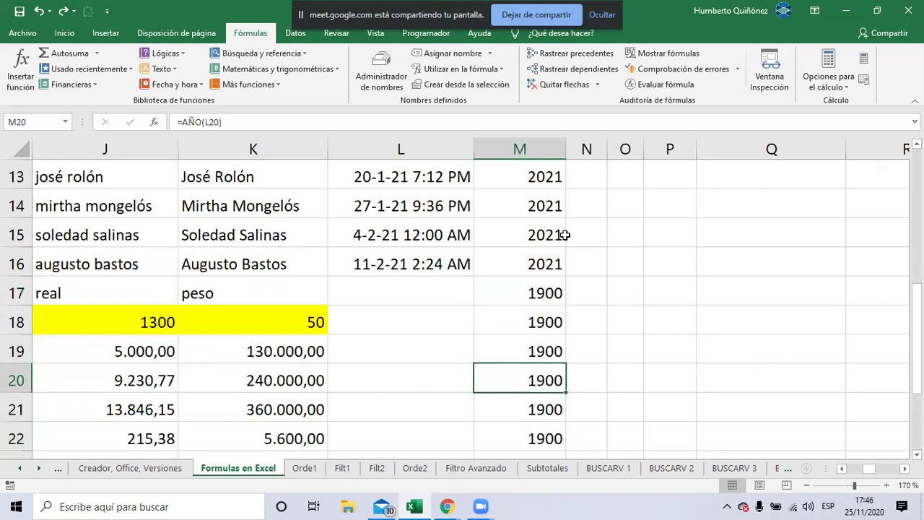
{"action": "key", "text": "Down"}
{"action": "key", "text": "Down"}
{"action": "key", "text": "Down"}
{"action": "key", "text": "Down"}
{"action": "key", "text": "Down"}
{"action": "key", "text": "Down"}
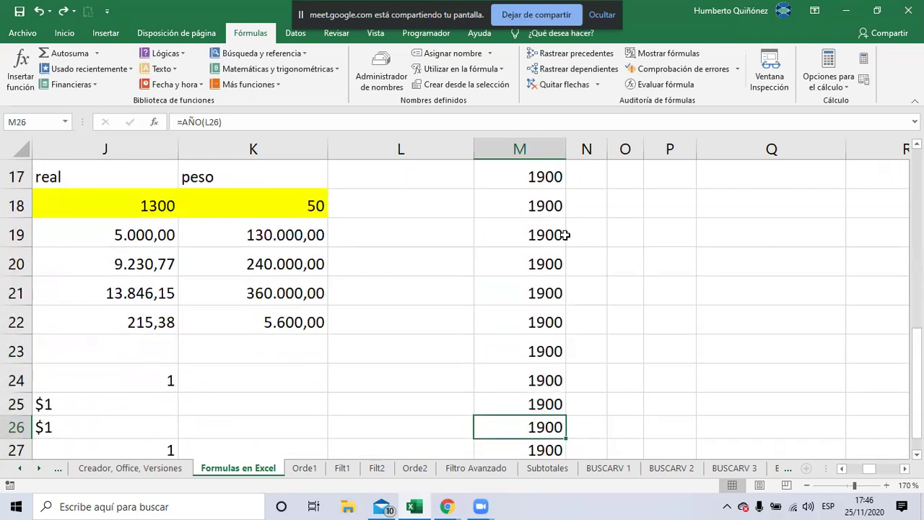
{"action": "scroll", "coordinate": [564, 235], "scroll_direction": "down", "scroll_amount": 1}
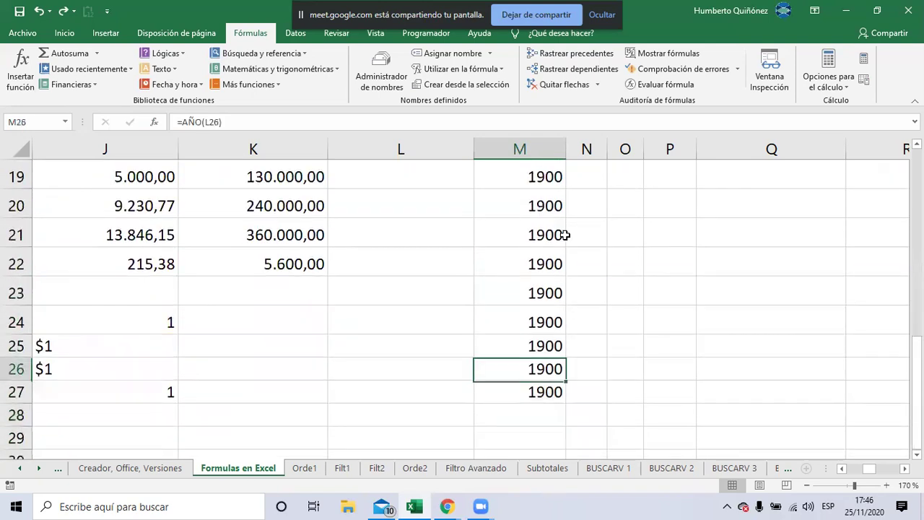
{"action": "key", "text": "Down"}
{"action": "key", "text": "Left"}
{"action": "key", "text": "Left"}
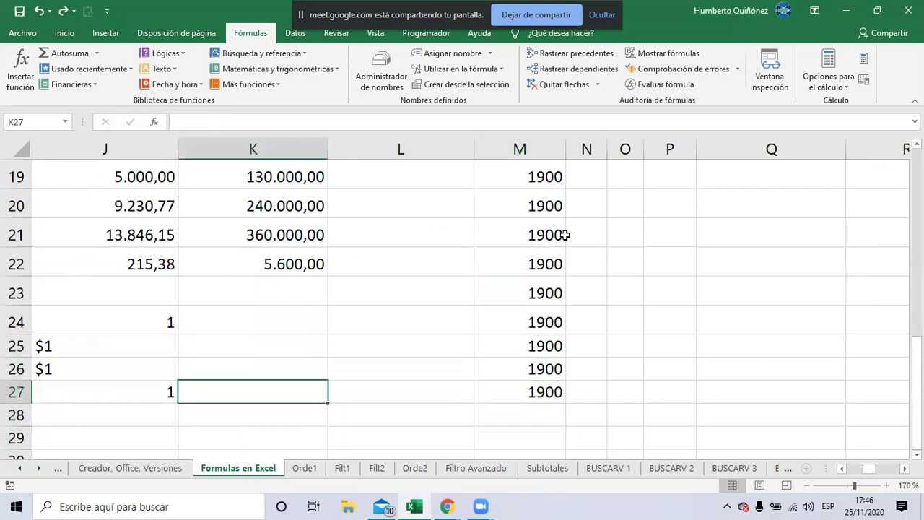
{"action": "key", "text": "Left"}
{"action": "key", "text": "Left"}
{"action": "key", "text": "Left"}
{"action": "key", "text": "Left"}
{"action": "key", "text": "Left"}
{"action": "key", "text": "Down"}
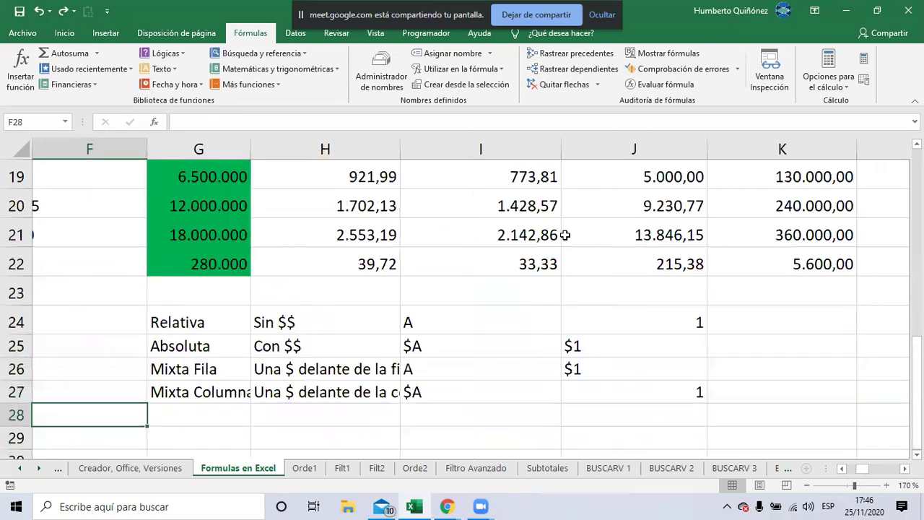
{"action": "key", "text": "Up"}
{"action": "key", "text": "Right"}
{"action": "key", "text": "Right"}
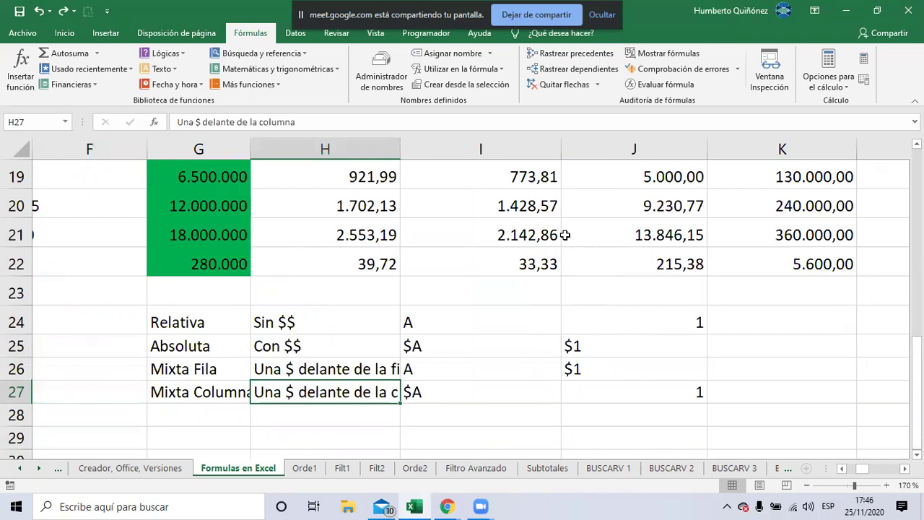
{"action": "key", "text": "Right"}
{"action": "key", "text": "Right"}
{"action": "key", "text": "Right"}
{"action": "key", "text": "Right"}
{"action": "key", "text": "Right"}
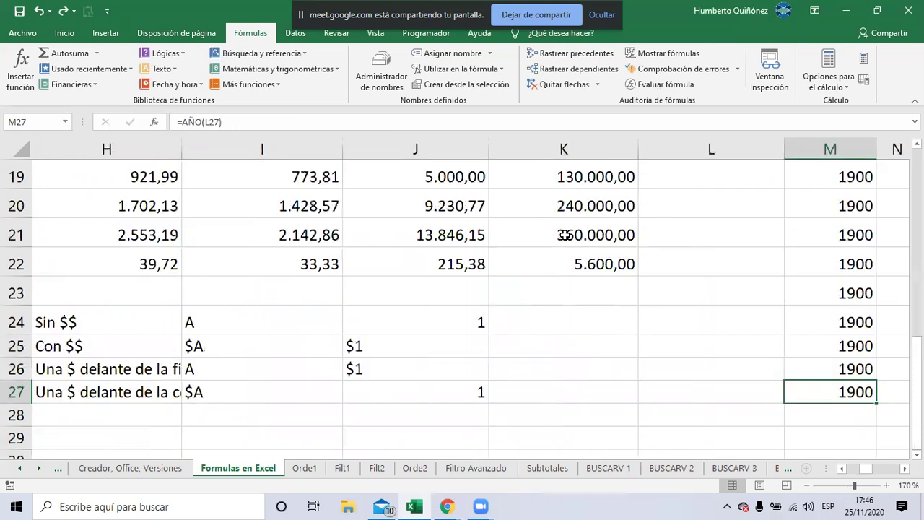
{"action": "key", "text": "Right"}
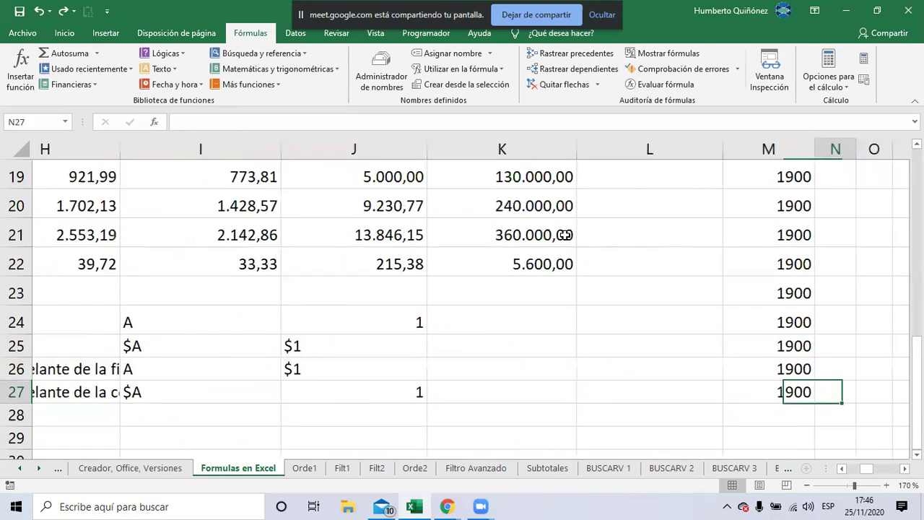
{"action": "key", "text": "Left"}
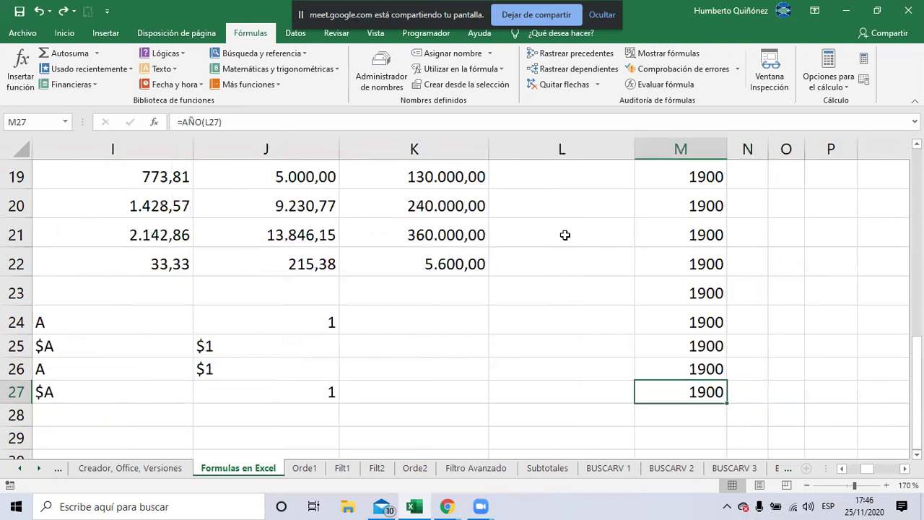
Delete the stray 1900 values in M17:M27 and jump back to the AÑO header
{"action": "key", "text": "shift+Up"}
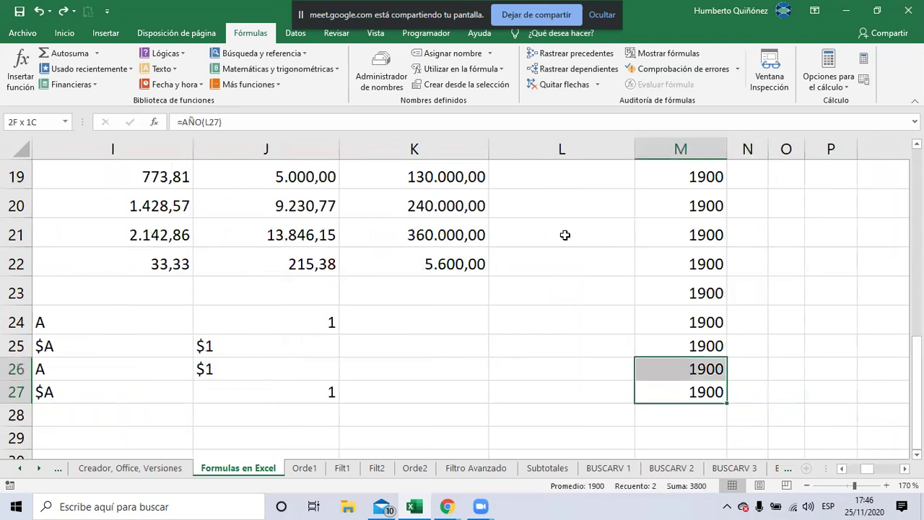
{"action": "key", "text": "shift+Up"}
{"action": "key", "text": "shift+Up"}
{"action": "key", "text": "shift+Up"}
{"action": "key", "text": "shift+Up"}
{"action": "key", "text": "shift+Up"}
{"action": "key", "text": "shift+Up"}
{"action": "key", "text": "shift+Up"}
{"action": "key", "text": "shift+Up"}
{"action": "key", "text": "shift+Up"}
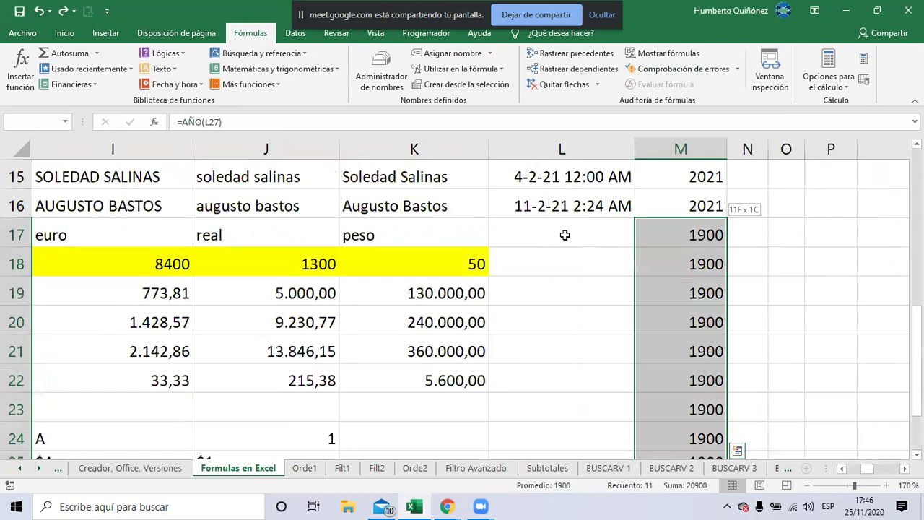
{"action": "key", "text": "Delete"}
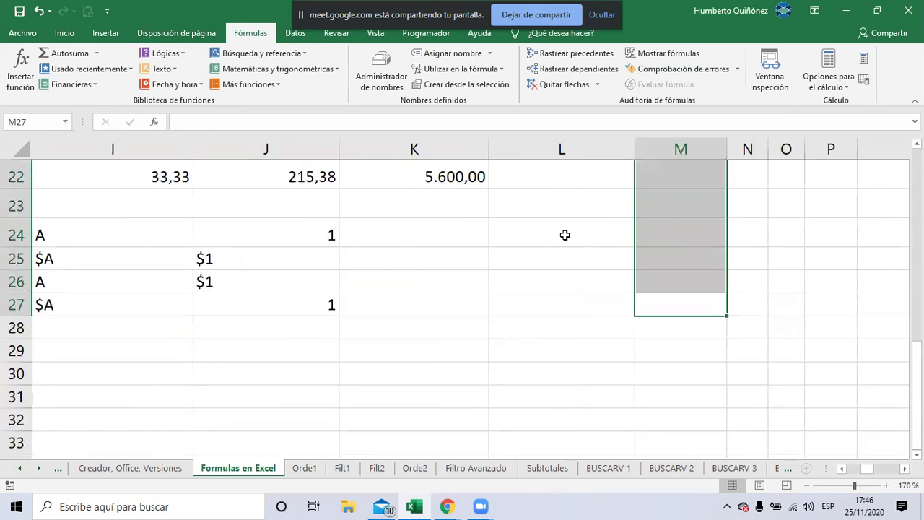
{"action": "key", "text": "ctrl+Up"}
{"action": "key", "text": "ctrl+Up"}
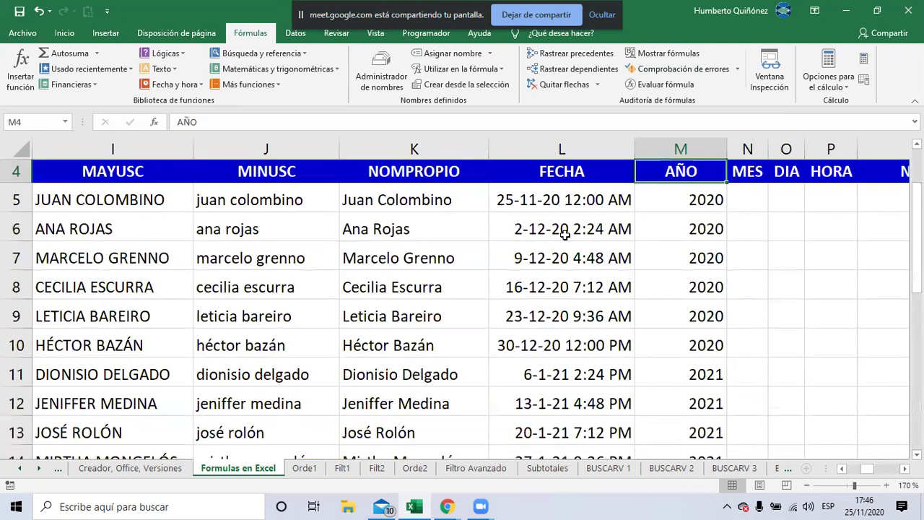
Select N5 under MES and briefly check the video call chat
{"action": "key", "text": "Down"}
{"action": "key", "text": "Right"}
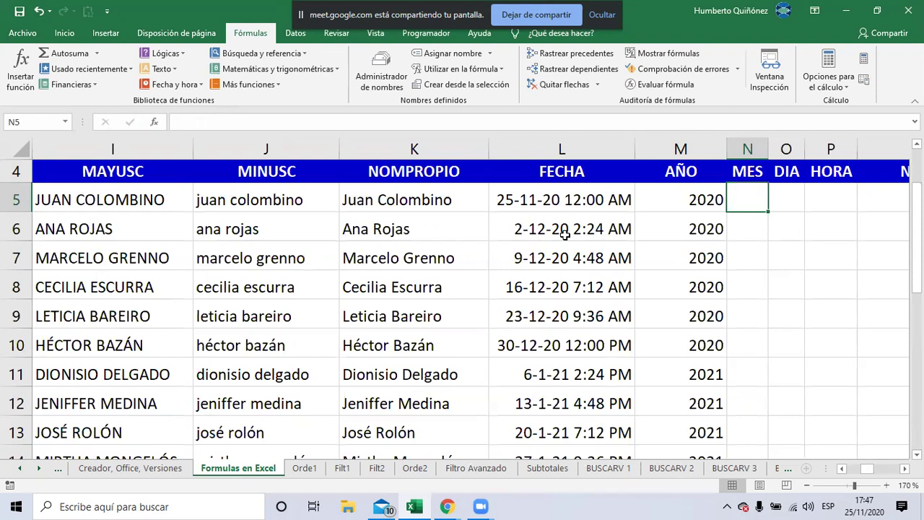
{"action": "key", "text": "alt+Tab"}
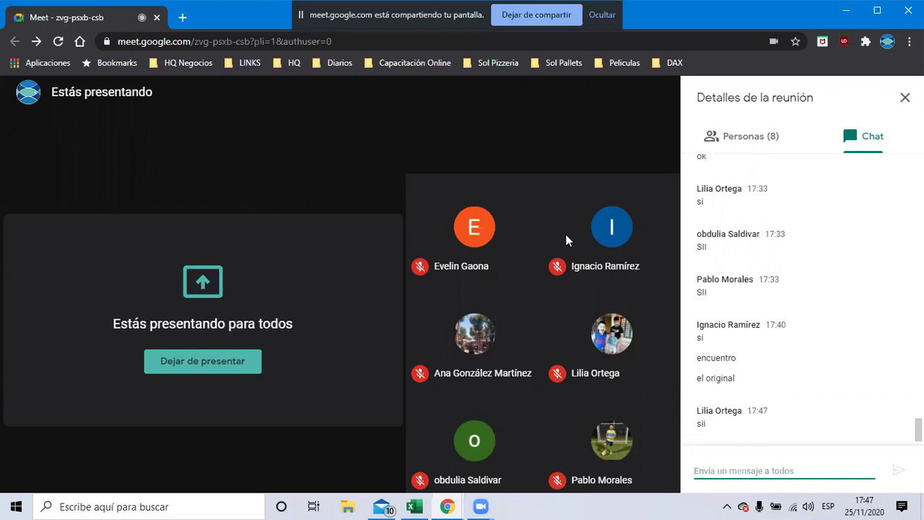
{"action": "key", "text": "alt+Tab"}
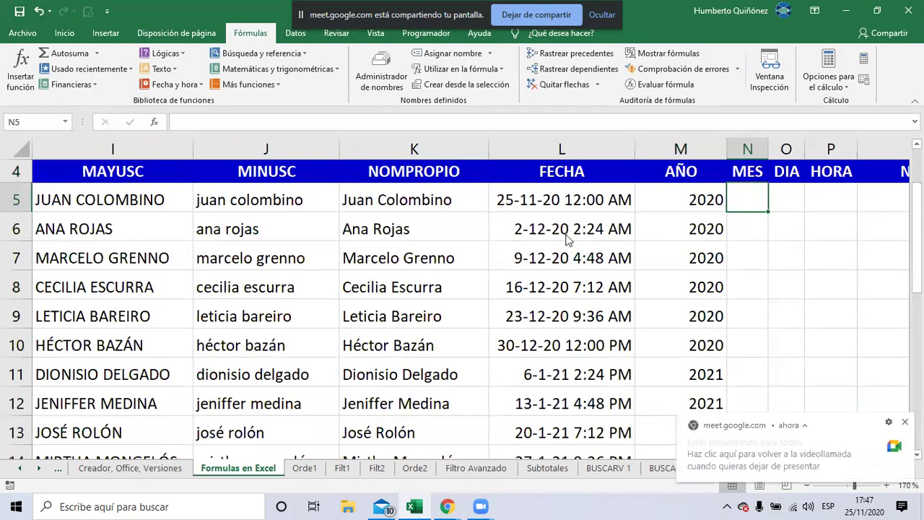
{"action": "key", "text": "alt+Tab"}
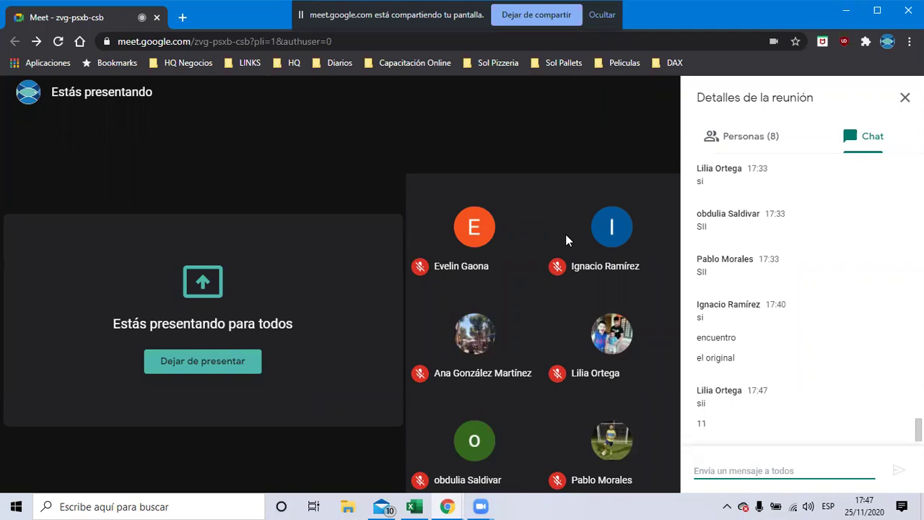
{"action": "key", "text": "alt+Tab"}
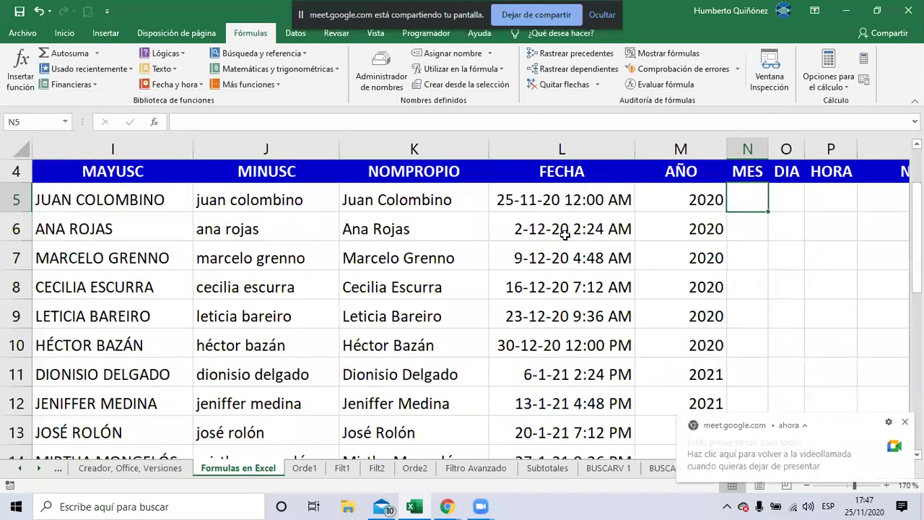
Enter =+MES(L5) in N5 and fill it down column N
{"action": "type", "text": "+MES("}
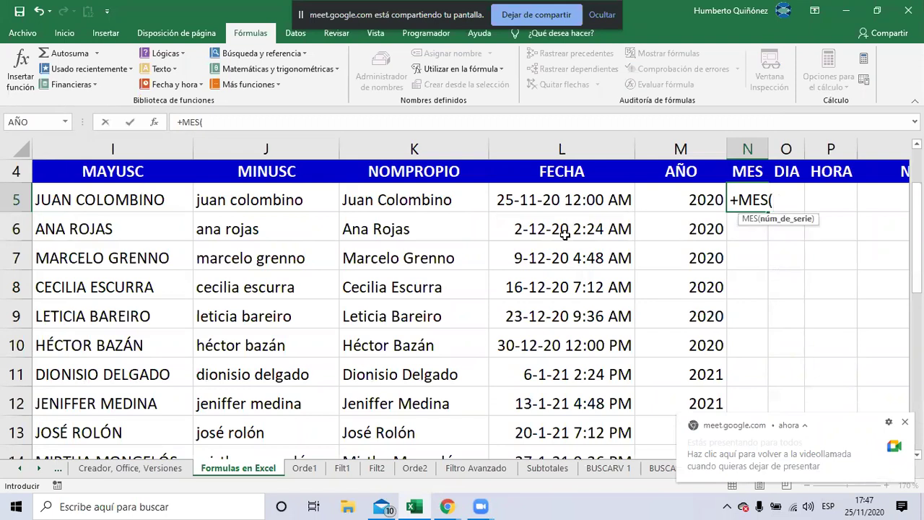
{"action": "key", "text": "Left"}
{"action": "key", "text": "Left"}
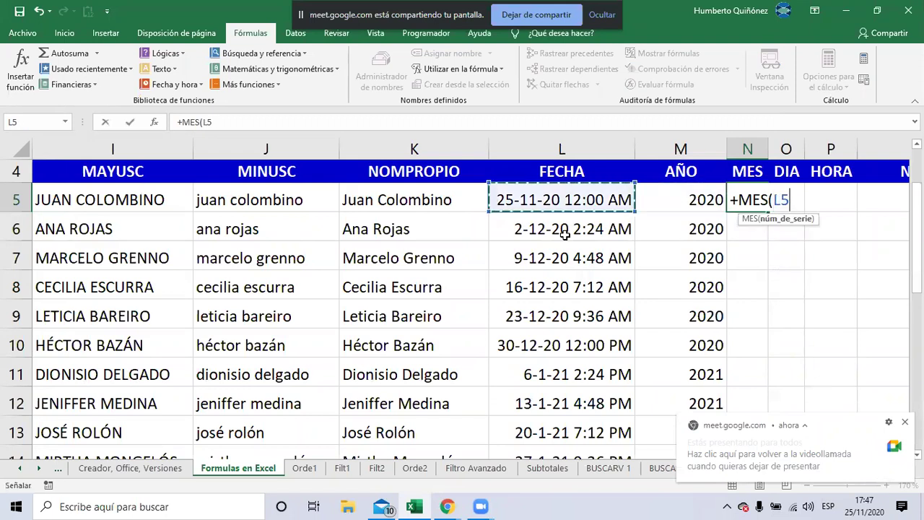
{"action": "key", "text": "Return"}
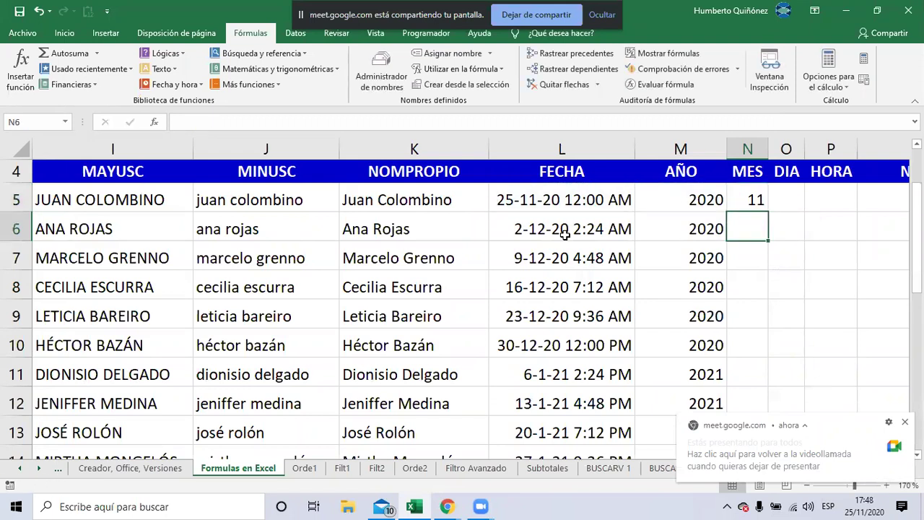
{"action": "key", "text": "Up"}
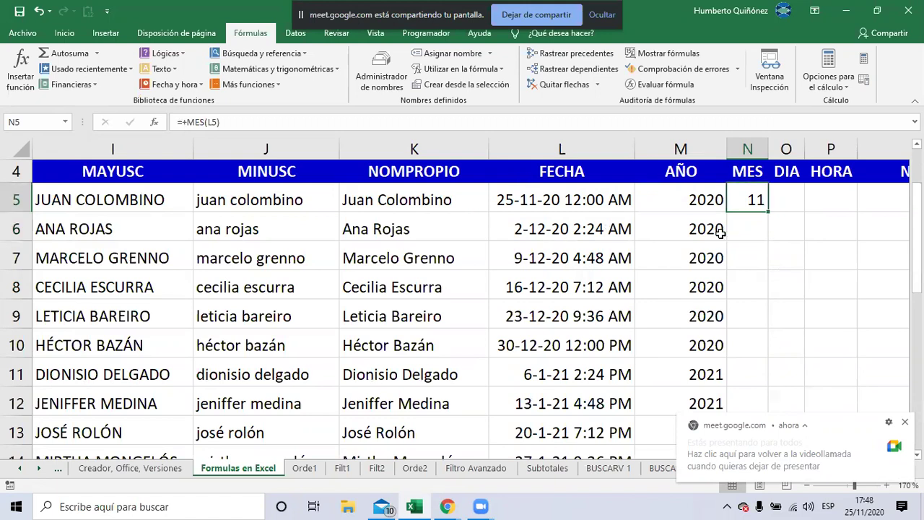
{"action": "double_click", "coordinate": [768, 208]}
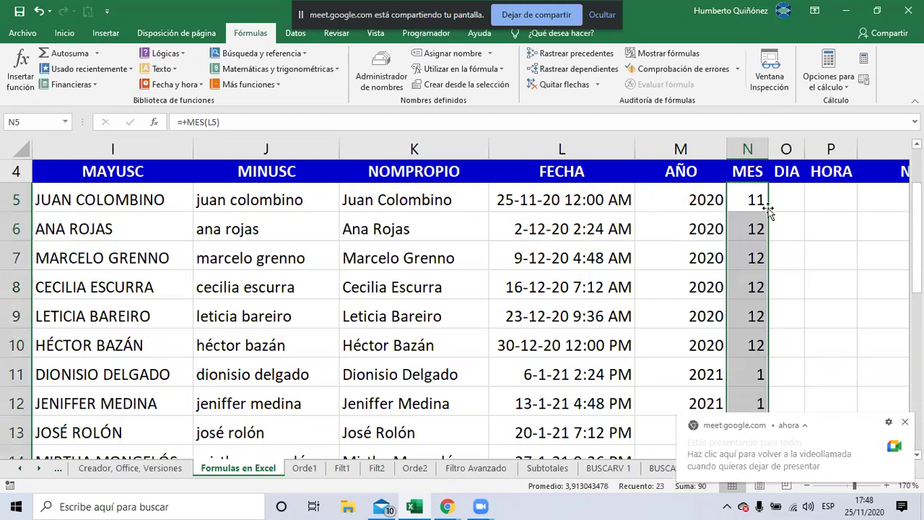
Clear the extra month values in N17:N27 below the table
{"action": "key", "text": "Down"}
{"action": "key", "text": "Down"}
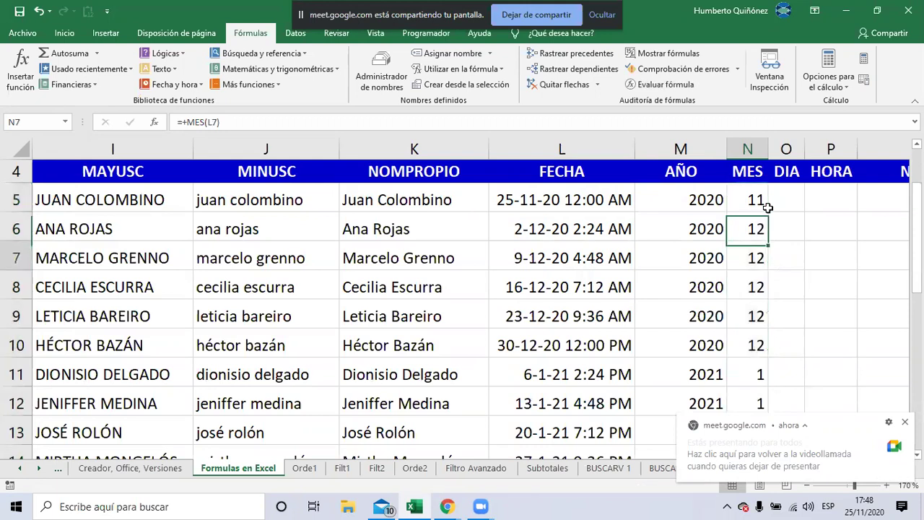
{"action": "key", "text": "Down"}
{"action": "key", "text": "Down"}
{"action": "key", "text": "Down"}
{"action": "key", "text": "Down"}
{"action": "key", "text": "Down"}
{"action": "key", "text": "Down"}
{"action": "key", "text": "Down"}
{"action": "key", "text": "Down"}
{"action": "key", "text": "Down"}
{"action": "key", "text": "Down"}
{"action": "key", "text": "Down"}
{"action": "key", "text": "Down"}
{"action": "key", "text": "Down"}
{"action": "key", "text": "Down"}
{"action": "key", "text": "Down"}
{"action": "key", "text": "Down"}
{"action": "key", "text": "Up"}
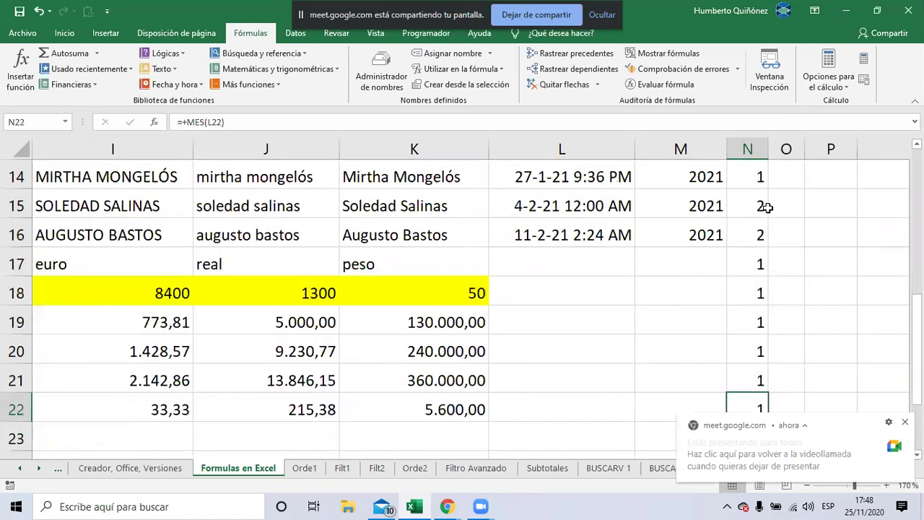
{"action": "key", "text": "Up"}
{"action": "key", "text": "Up"}
{"action": "key", "text": "Up"}
{"action": "key", "text": "Up"}
{"action": "key", "text": "Up"}
{"action": "key", "text": "ctrl+shift+Down"}
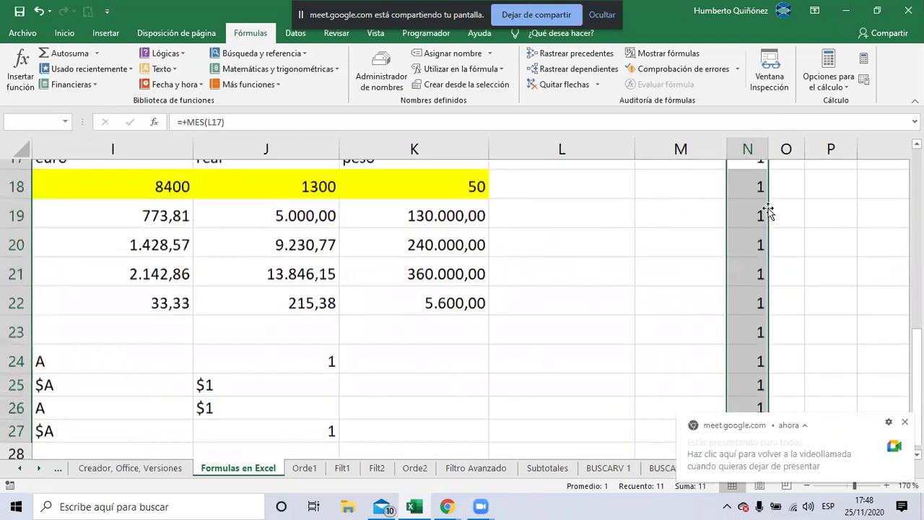
{"action": "key", "text": "Delete"}
{"action": "scroll", "coordinate": [767, 207], "scroll_direction": "up", "scroll_amount": 1}
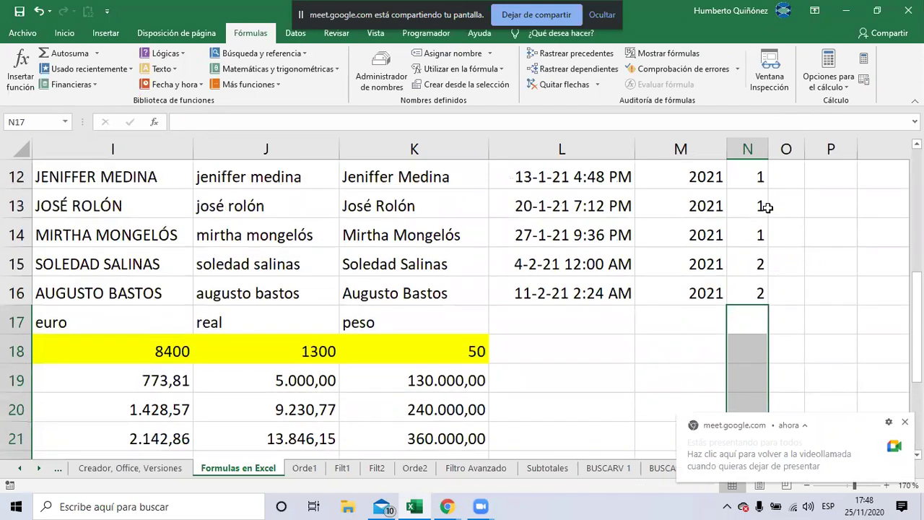
{"action": "key", "text": "Up"}
{"action": "key", "text": "Up"}
{"action": "key", "text": "Up"}
{"action": "scroll", "coordinate": [767, 207], "scroll_direction": "up", "scroll_amount": 3}
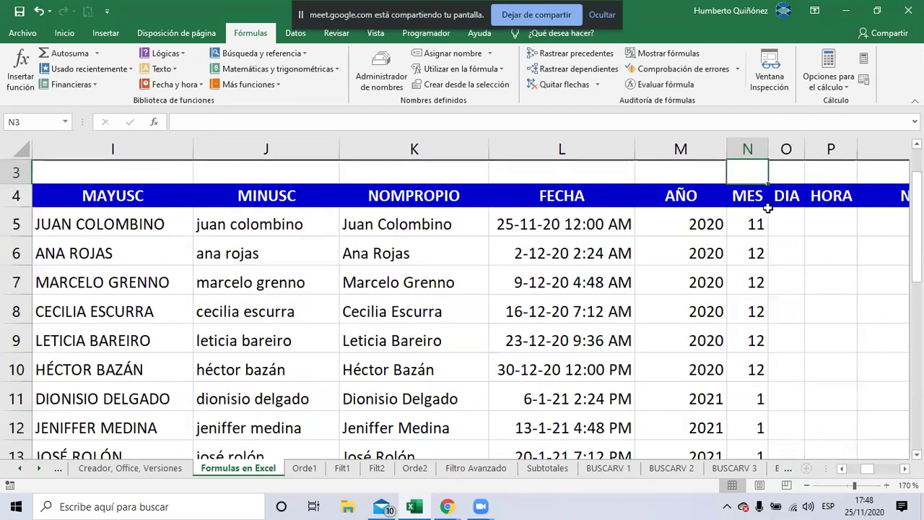
{"action": "left_click", "coordinate": [767, 211]}
{"action": "key", "text": "Right"}
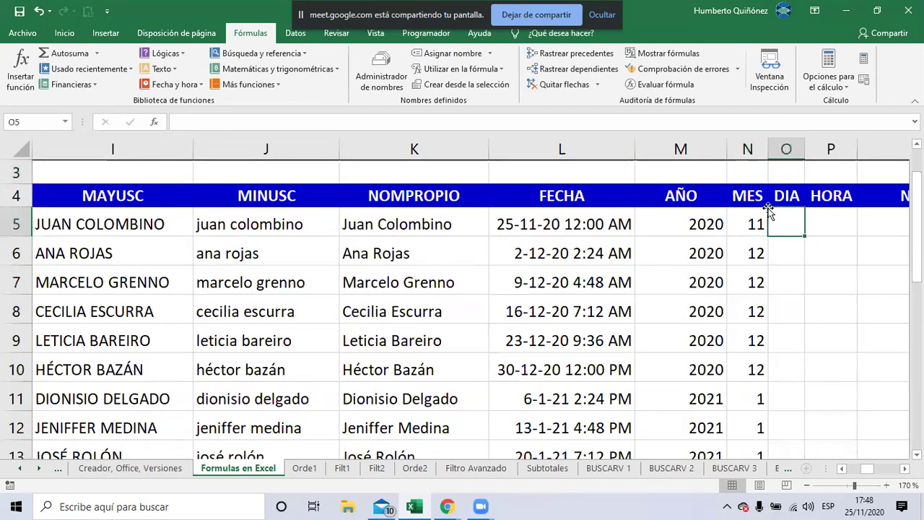
{"action": "key", "text": "alt+Tab"}
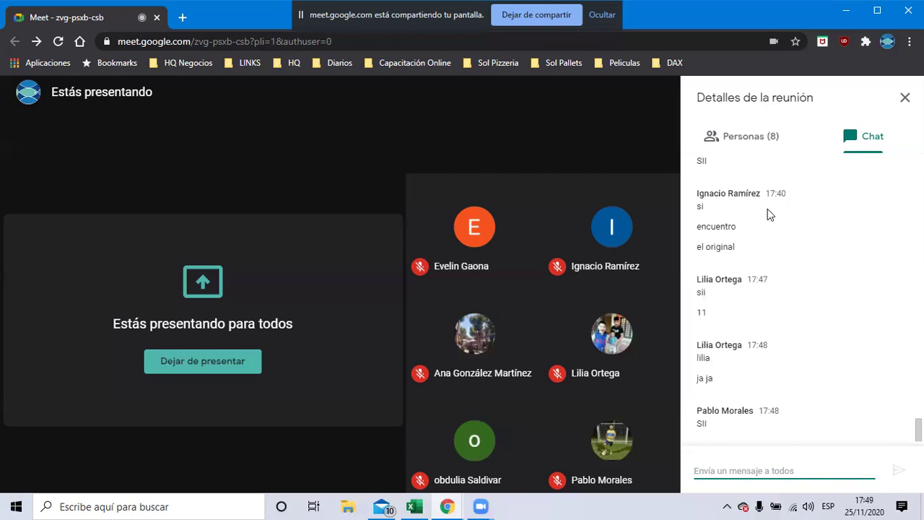
{"action": "key", "text": "alt+Tab"}
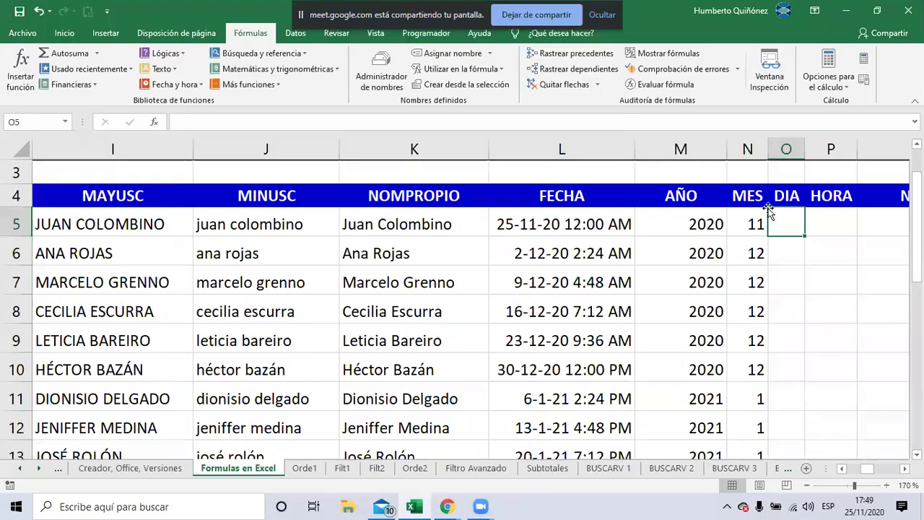
{"action": "key", "text": "alt+Tab"}
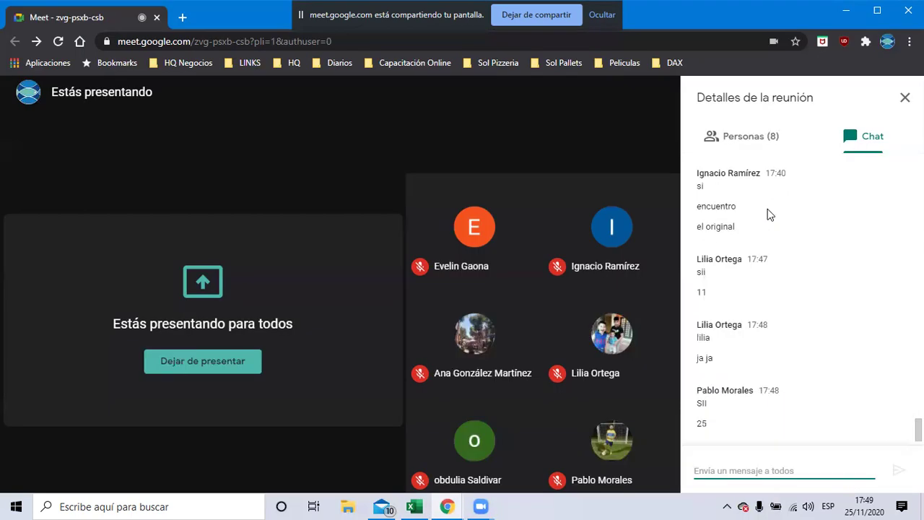
Enter =+DIA(L5) in O5 and fill it down the DIA column
{"action": "key", "text": "alt+Tab"}
{"action": "type", "text": "+DIA"}
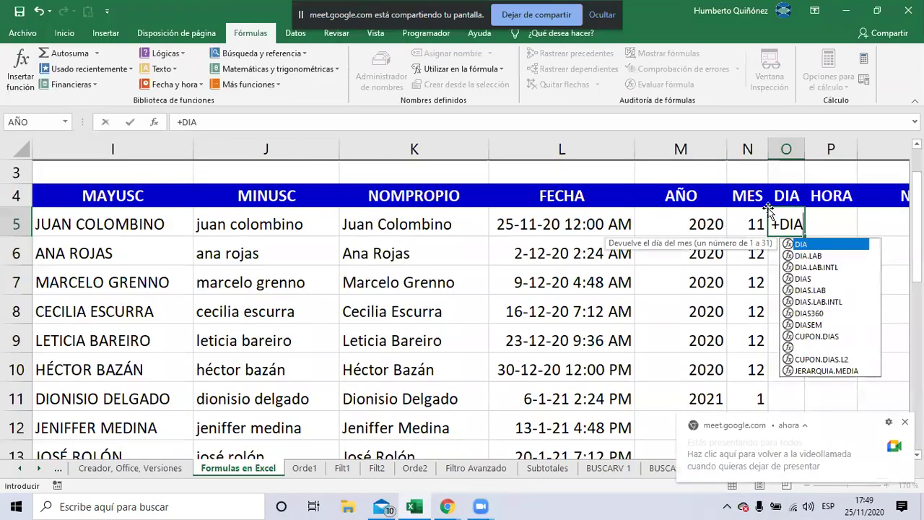
{"action": "type", "text": "("}
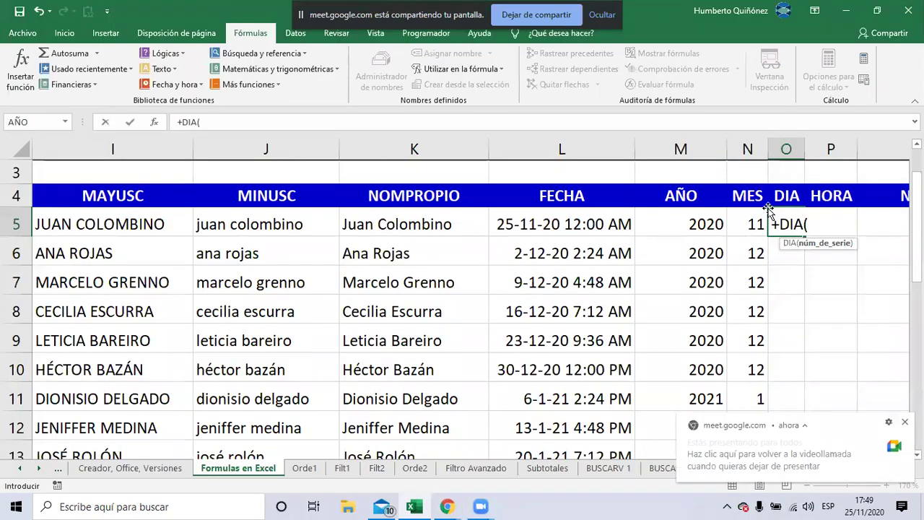
{"action": "key", "text": "Left"}
{"action": "key", "text": "Left"}
{"action": "key", "text": "Left"}
{"action": "type", "text": ")"}
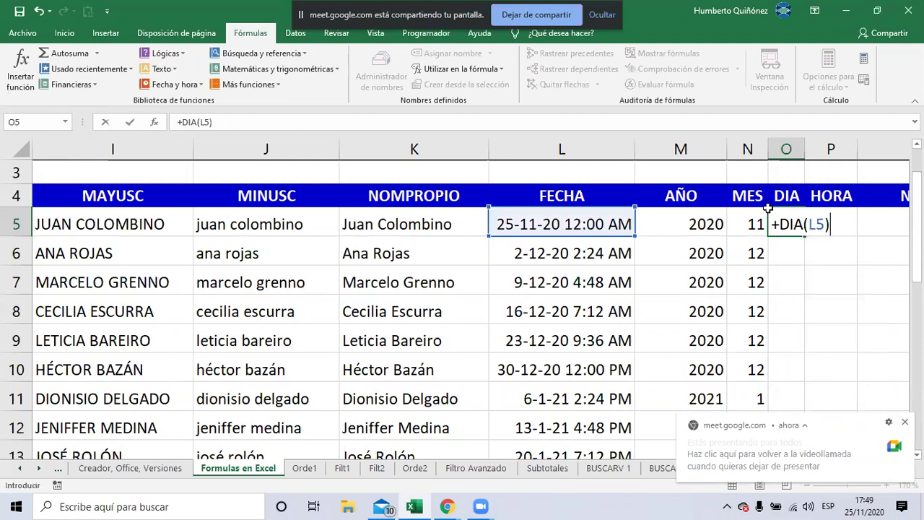
{"action": "key", "text": "Return"}
{"action": "left_click", "coordinate": [769, 212]}
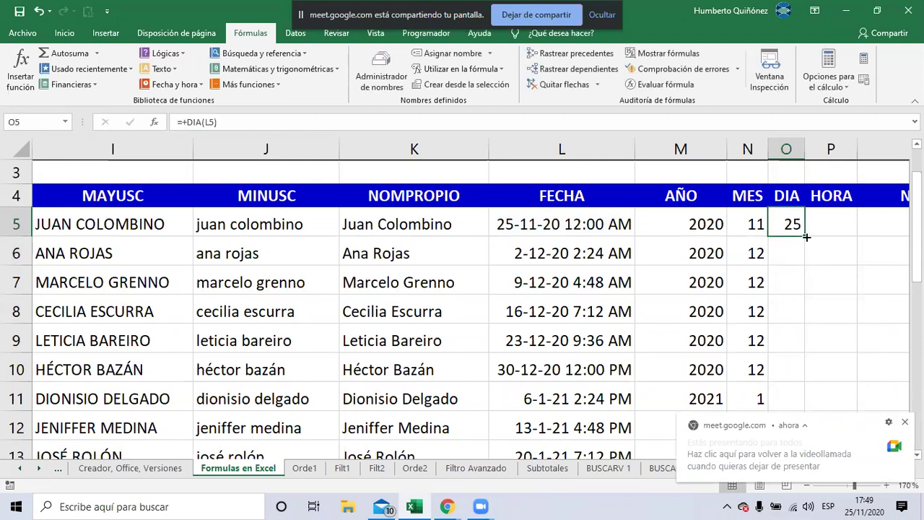
{"action": "double_click", "coordinate": [806, 236]}
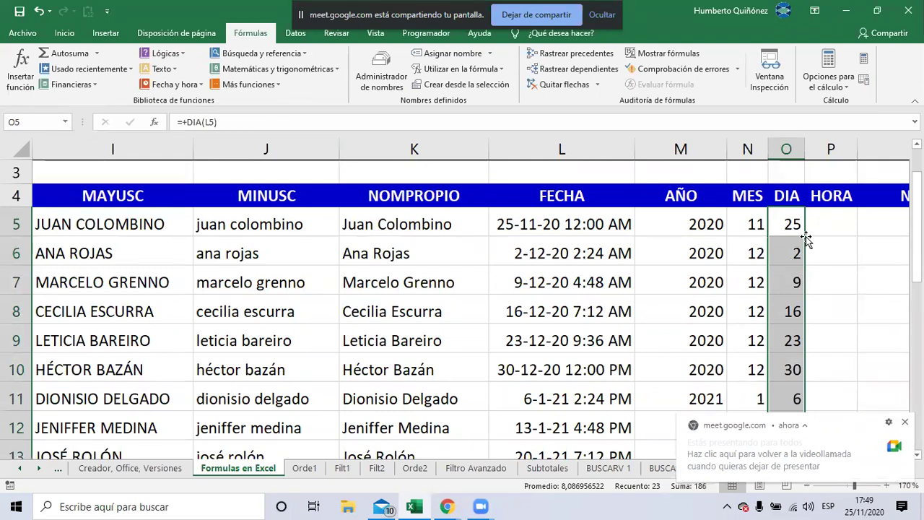
Delete the stray zeros from O17 downward and return to the first day result in O5
{"action": "key", "text": "ctrl+Down"}
{"action": "key", "text": "Left"}
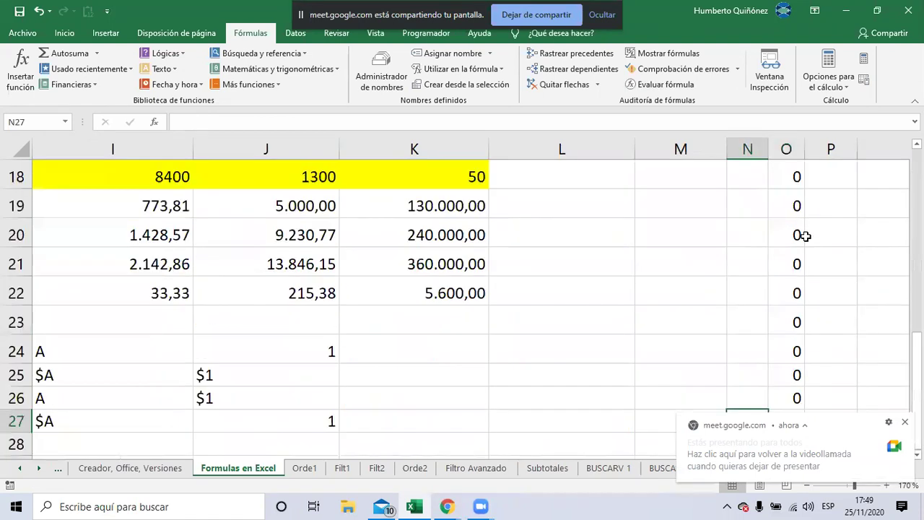
{"action": "key", "text": "Up"}
{"action": "key", "text": "Right"}
{"action": "key", "text": "Up"}
{"action": "key", "text": "Up"}
{"action": "key", "text": "Up"}
{"action": "key", "text": "Up"}
{"action": "key", "text": "Up"}
{"action": "key", "text": "Up"}
{"action": "key", "text": "Up"}
{"action": "key", "text": "Up"}
{"action": "key", "text": "Up"}
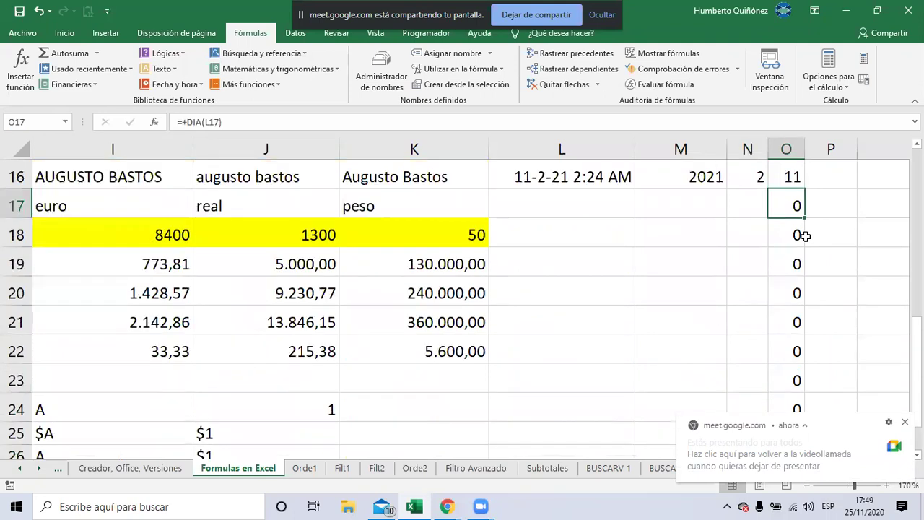
{"action": "key", "text": "ctrl+shift+Down"}
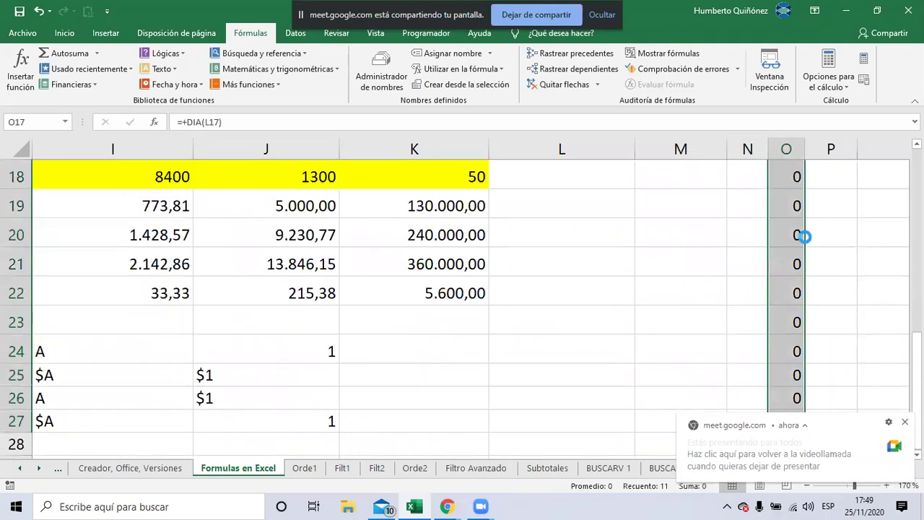
{"action": "key", "text": "Delete"}
{"action": "scroll", "coordinate": [803, 236], "scroll_direction": "up", "scroll_amount": 2}
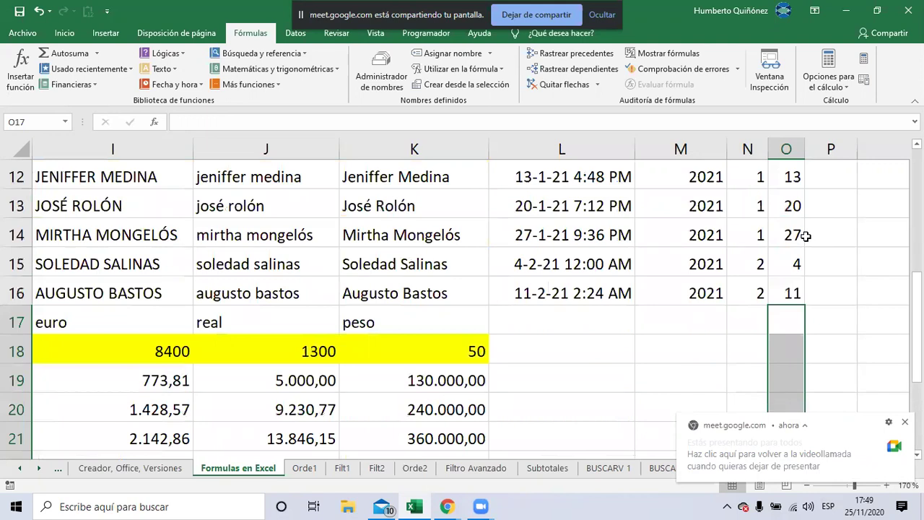
{"action": "key", "text": "ctrl+Up"}
{"action": "key", "text": "ctrl+Up"}
{"action": "key", "text": "Down"}
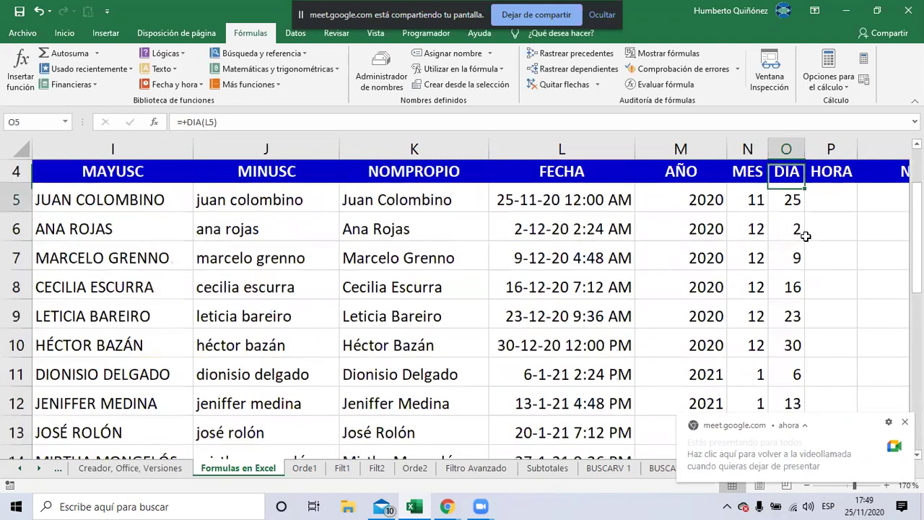
Jump to the top-left of the sheet, then bring the Google Meet chat forward
{"action": "key", "text": "ctrl+Home"}
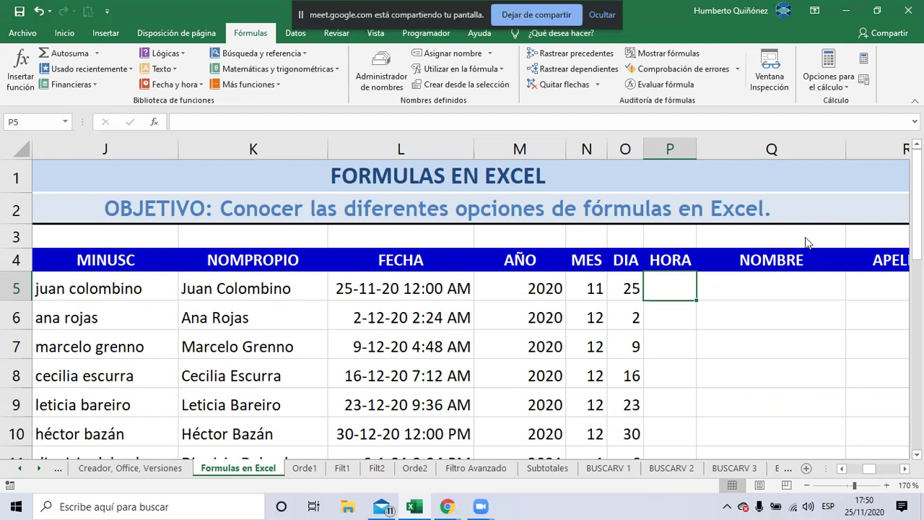
{"action": "key", "text": "alt+Tab"}
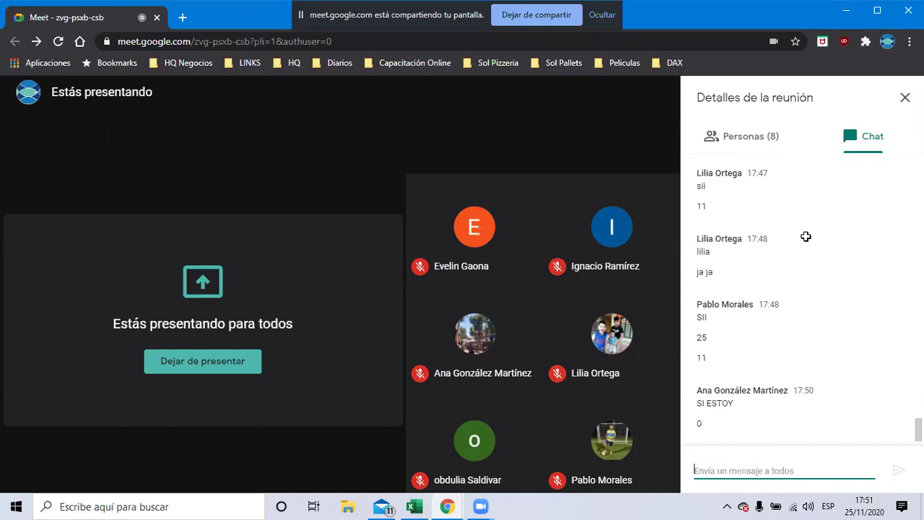
Enter =+HORA(L5) in P5, fill it down column P, and select the stray zeros below
{"action": "key", "text": "alt+Tab"}
{"action": "type", "text": "+"}
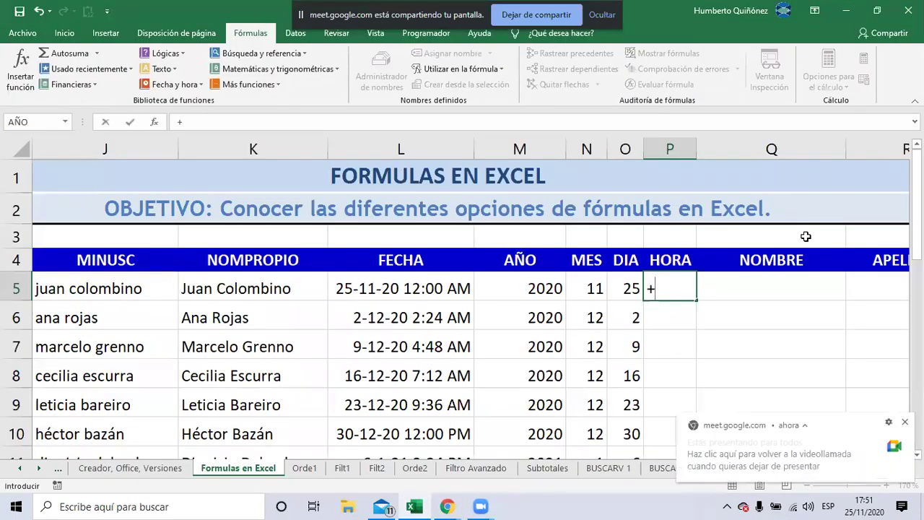
{"action": "type", "text": "HORA("}
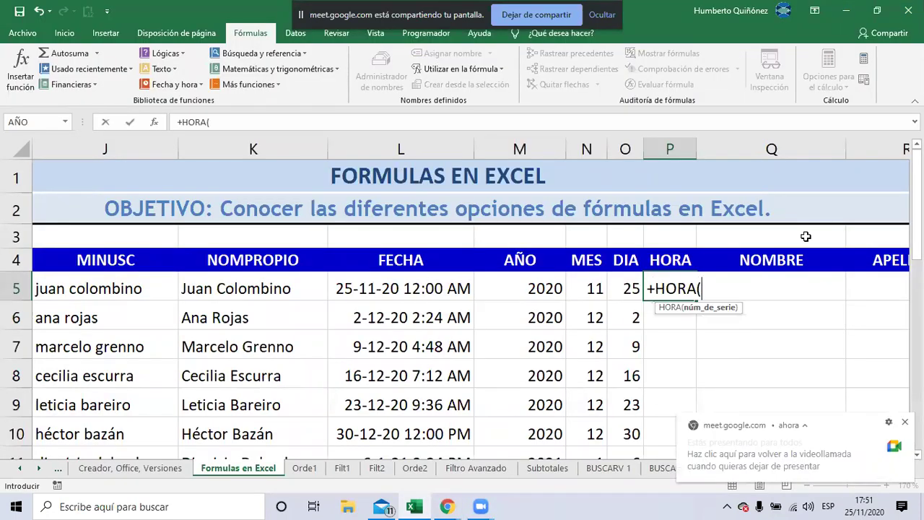
{"action": "key", "text": "Left"}
{"action": "key", "text": "Left"}
{"action": "key", "text": "Left"}
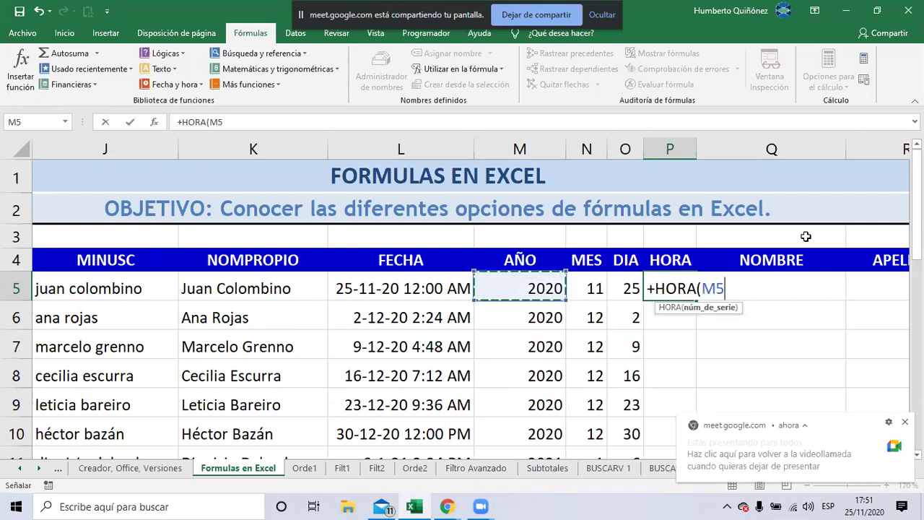
{"action": "key", "text": "Left"}
{"action": "type", "text": ")"}
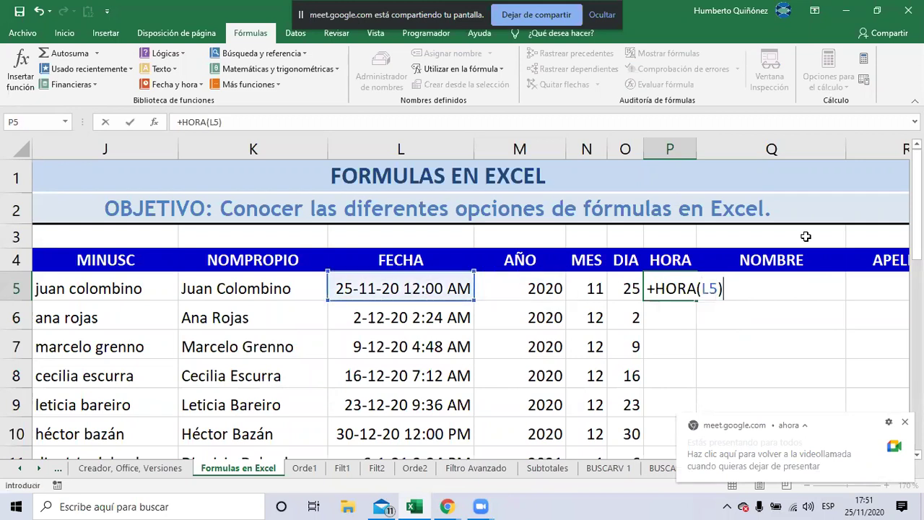
{"action": "key", "text": "Return"}
{"action": "key", "text": "Up"}
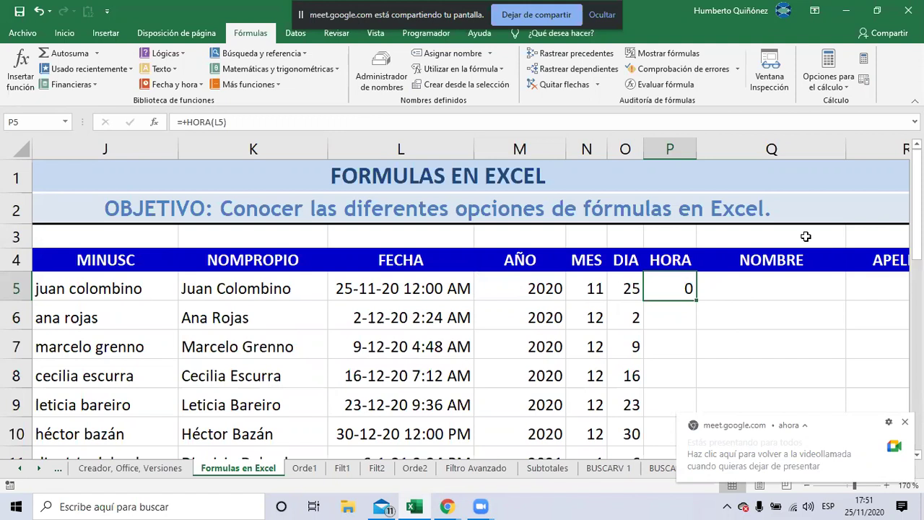
{"action": "double_click", "coordinate": [698, 298]}
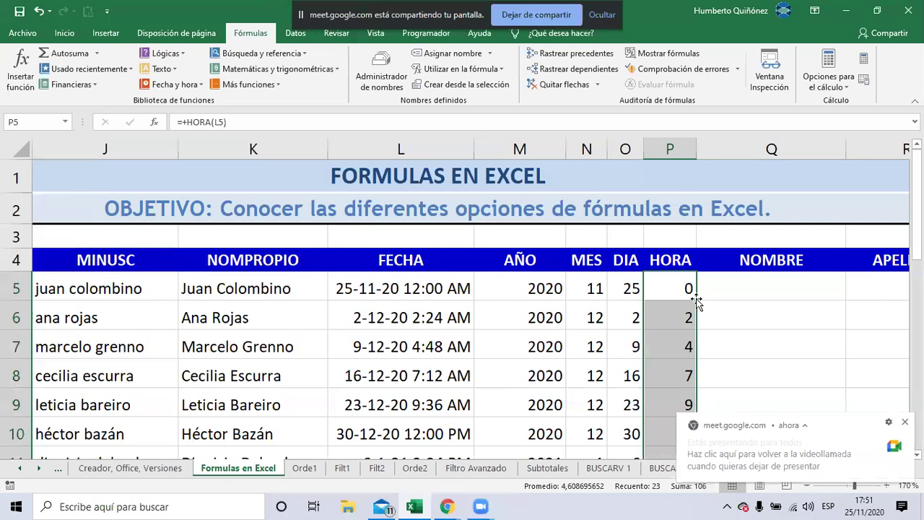
{"action": "key", "text": "Down"}
{"action": "key", "text": "Down"}
{"action": "key", "text": "Down"}
{"action": "key", "text": "Down"}
{"action": "key", "text": "Down"}
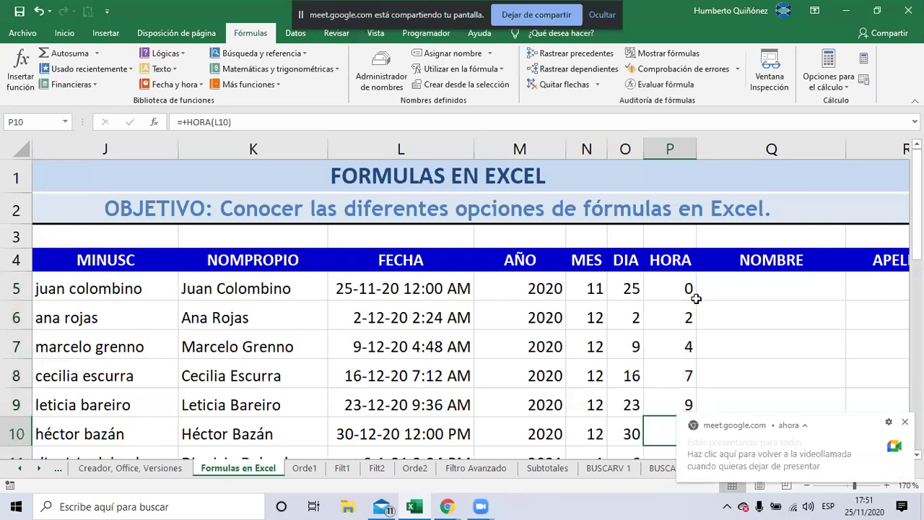
{"action": "key", "text": "Down"}
{"action": "key", "text": "Down"}
{"action": "key", "text": "Down"}
{"action": "key", "text": "Down"}
{"action": "key", "text": "Down"}
{"action": "key", "text": "Down"}
{"action": "key", "text": "Down"}
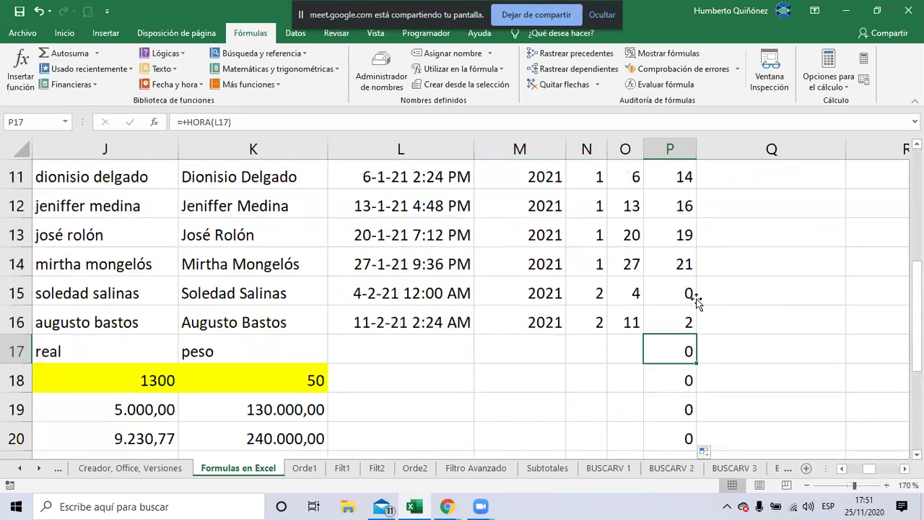
{"action": "key", "text": "ctrl+shift+Down"}
Delete the stray zeros in P17:P27 and open L5's =+HOY() formula for editing
{"action": "key", "text": "Delete"}
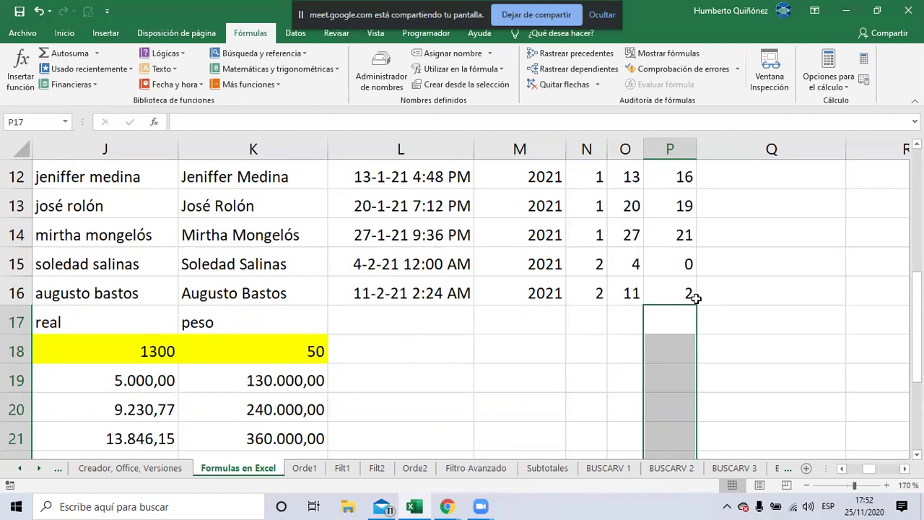
{"action": "key", "text": "ctrl+Left"}
{"action": "key", "text": "ctrl+Up"}
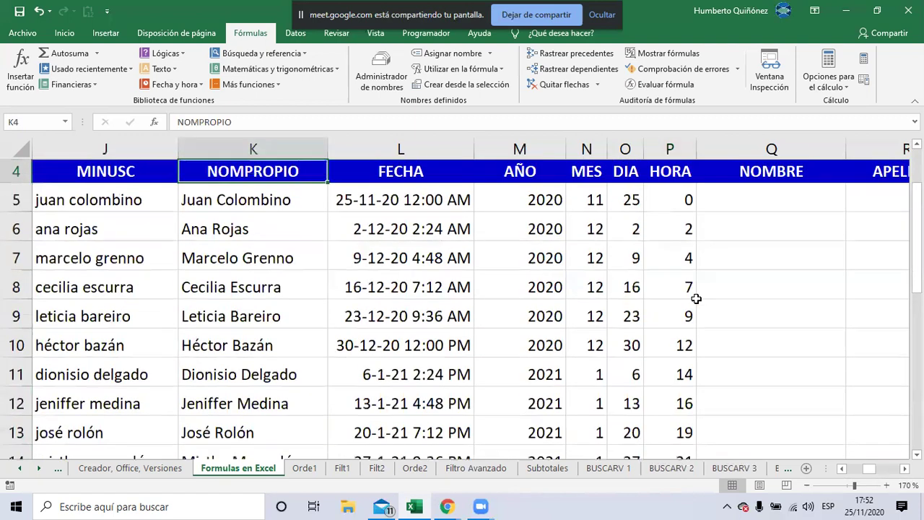
{"action": "key", "text": "Down"}
{"action": "key", "text": "Right"}
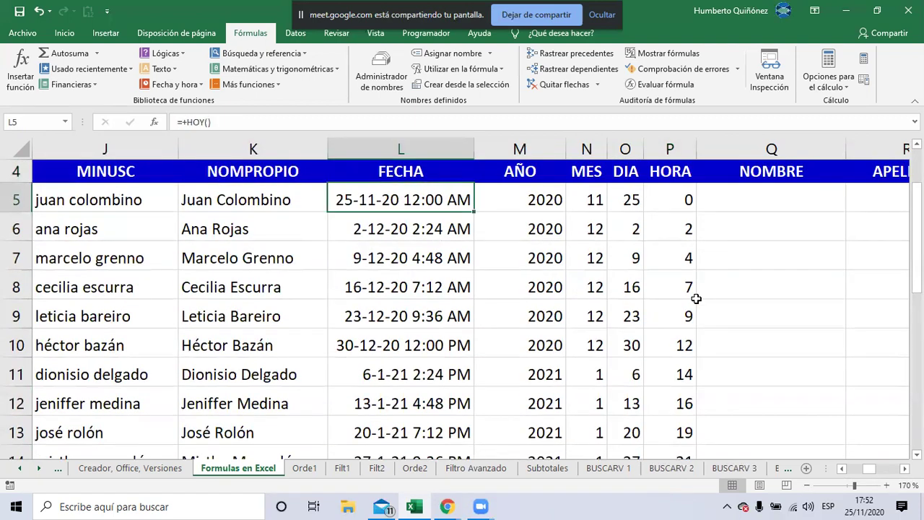
{"action": "key", "text": "F2"}
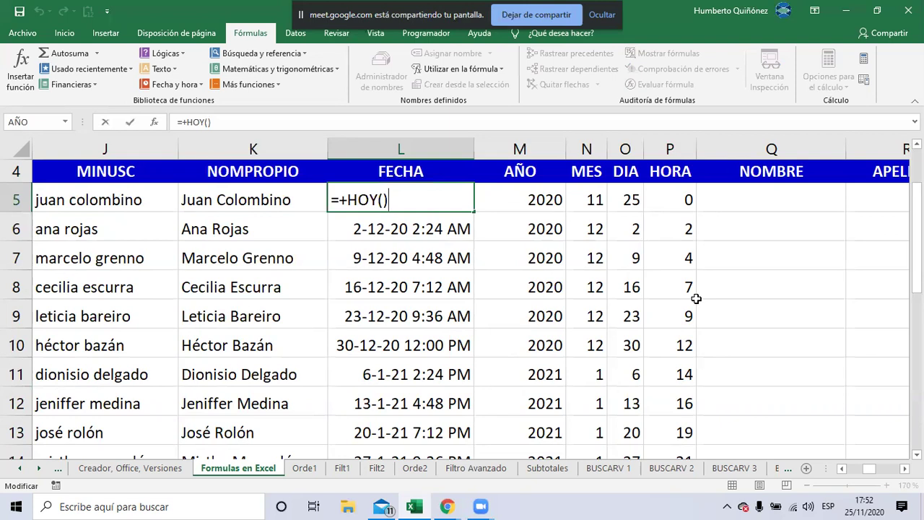
Leave L5 unchanged and trim L6's formula from =+L5+7,1 to =+L5+7
{"action": "key", "text": "Return"}
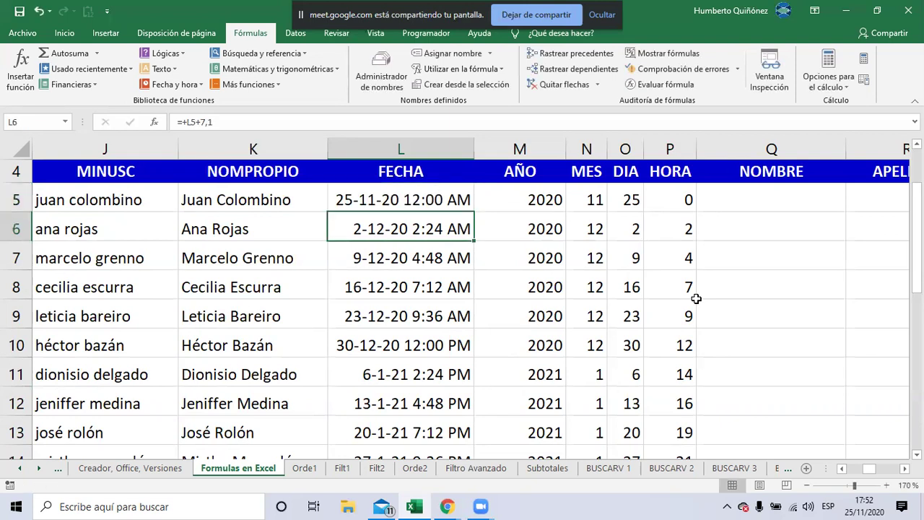
{"action": "key", "text": "Up"}
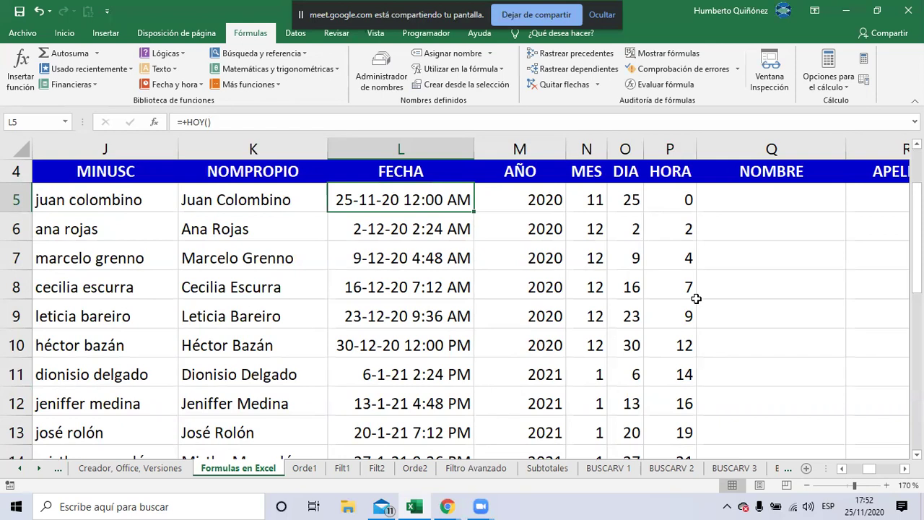
{"action": "key", "text": "Down"}
{"action": "key", "text": "F2"}
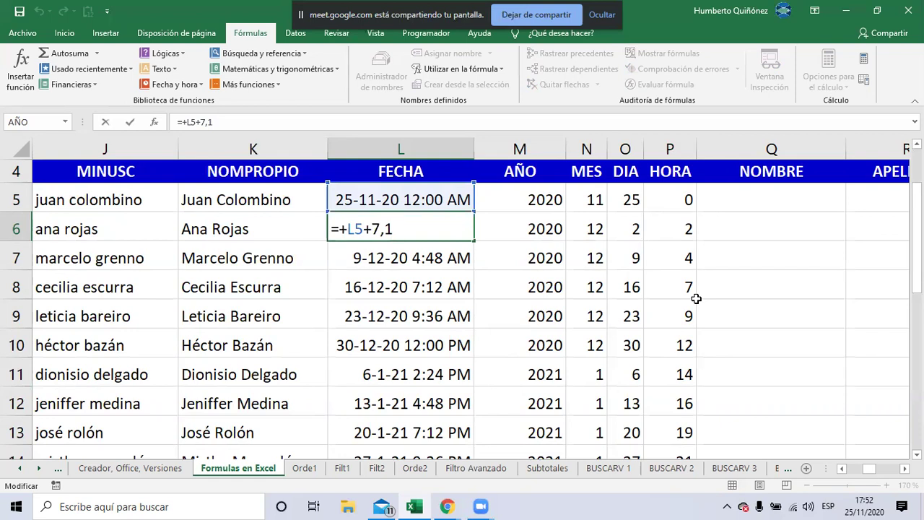
{"action": "key", "text": "BackSpace"}
{"action": "key", "text": "BackSpace"}
Restore L6's formula to =+L5+7,1 so each date steps 7,1 days
{"action": "key", "text": "Return"}
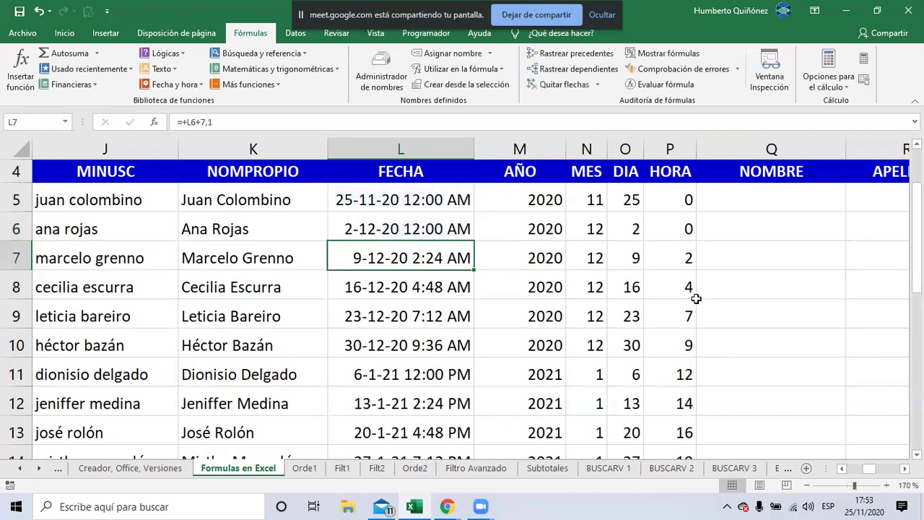
{"action": "key", "text": "Up"}
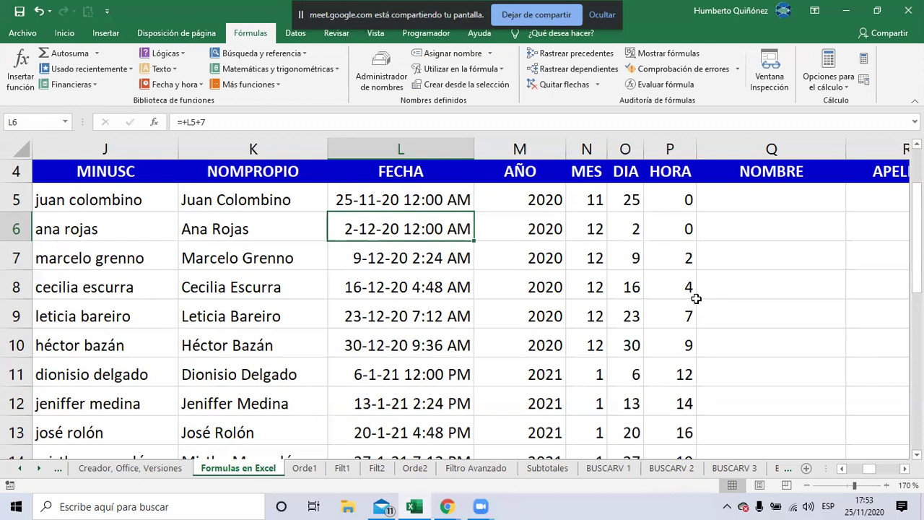
{"action": "key", "text": "F2"}
{"action": "type", "text": ","}
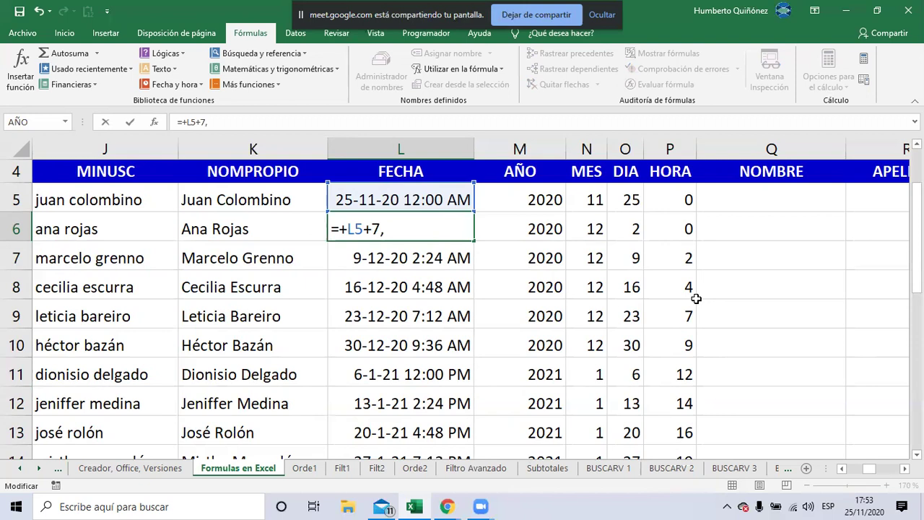
{"action": "type", "text": "1"}
{"action": "key", "text": "Return"}
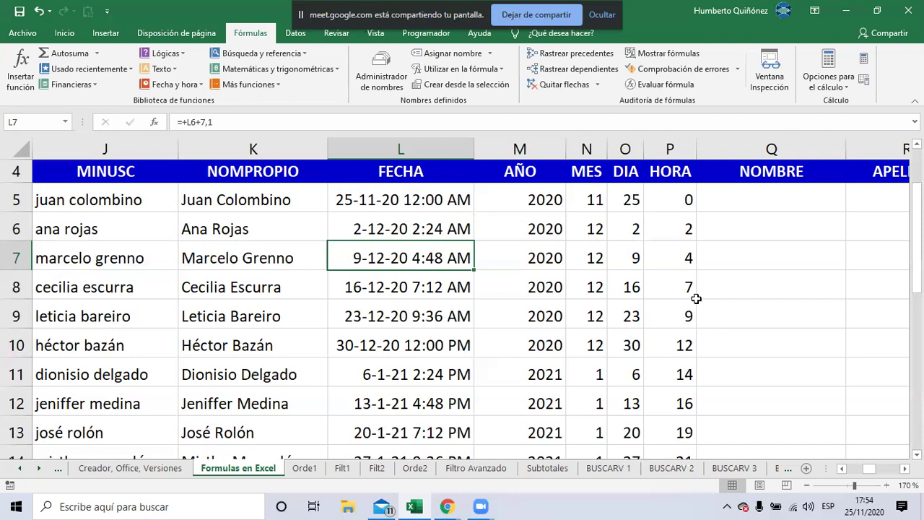
Select the FECHA dates from L5 down to L16
{"action": "key", "text": "Up"}
{"action": "key", "text": "Up"}
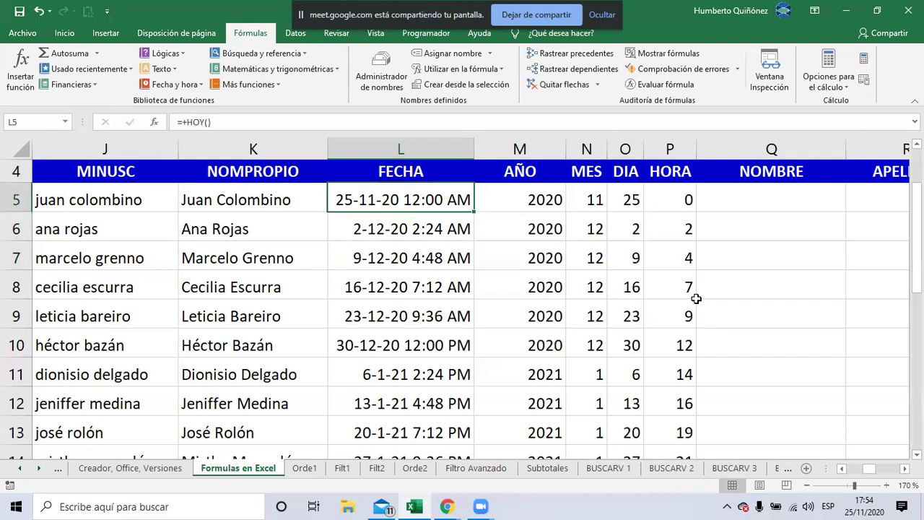
{"action": "key", "text": "ctrl+shift+Down"}
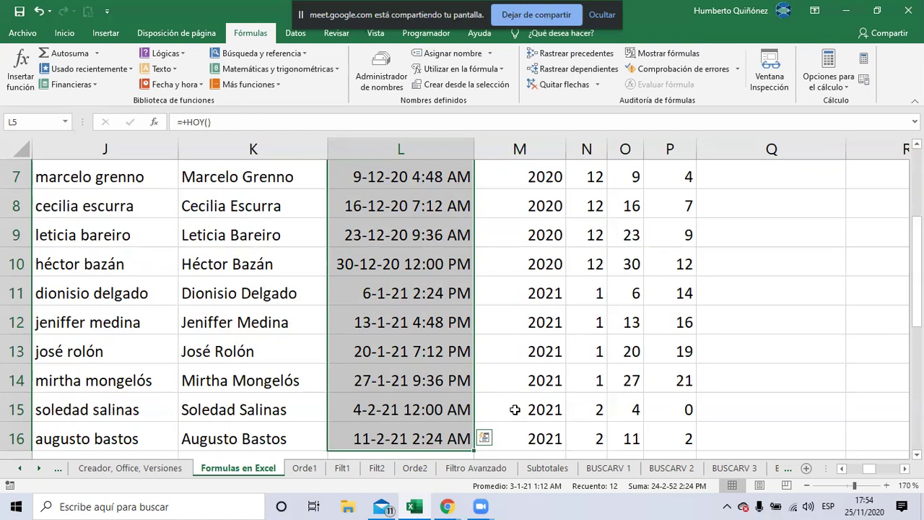
{"action": "scroll", "coordinate": [515, 409], "scroll_direction": "up", "scroll_amount": 2}
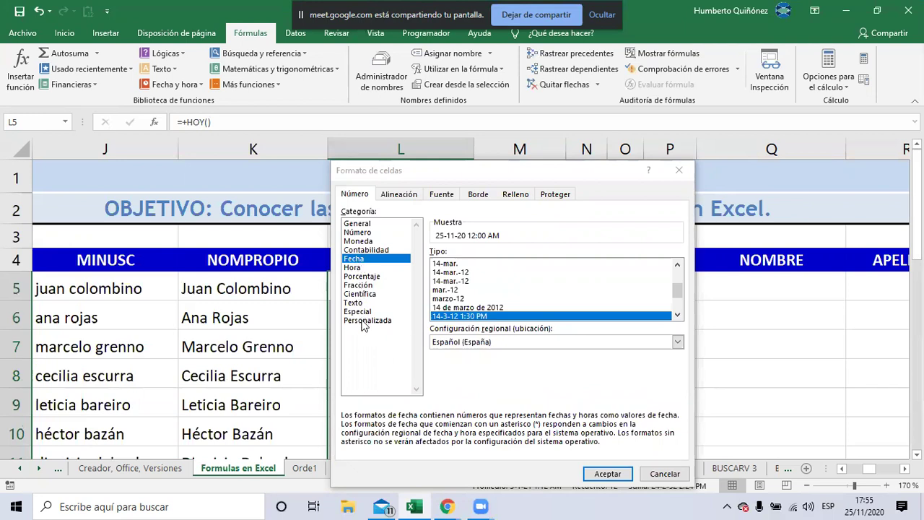
Try a Personalizada format adding :ss after h:mm for the FECHA dates, then cancel without applying it
{"action": "left_click", "coordinate": [363, 321]}
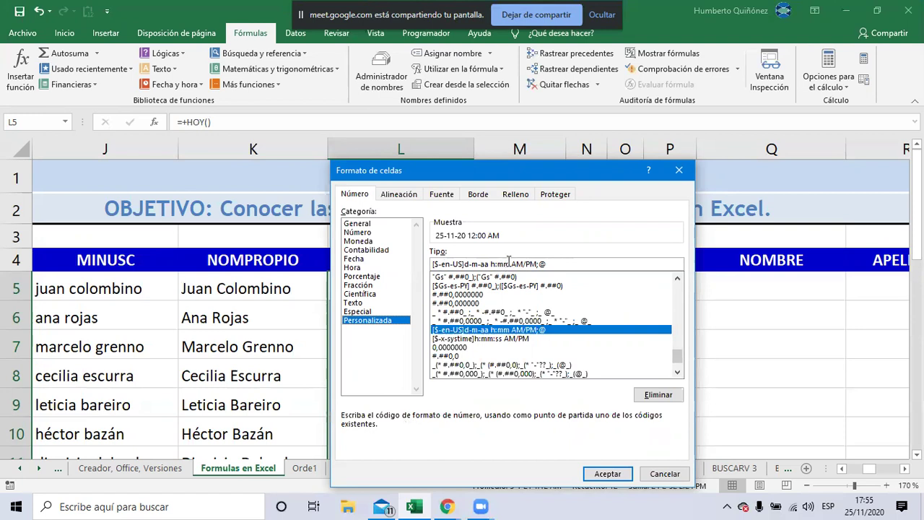
{"action": "left_click", "coordinate": [509, 263]}
{"action": "type", "text": ":"}
{"action": "type", "text": "ss"}
{"action": "key", "text": "BackSpace"}
{"action": "key", "text": "BackSpace"}
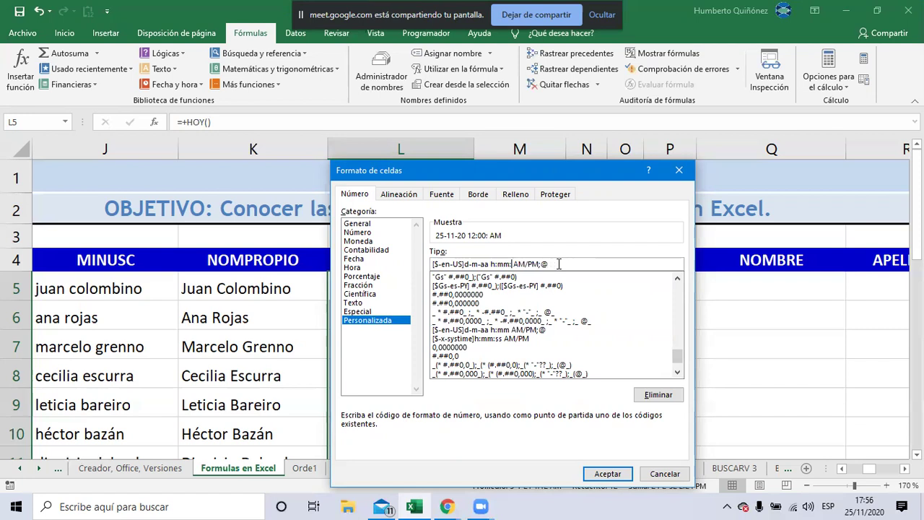
{"action": "type", "text": "ss"}
{"action": "left_click", "coordinate": [656, 475]}
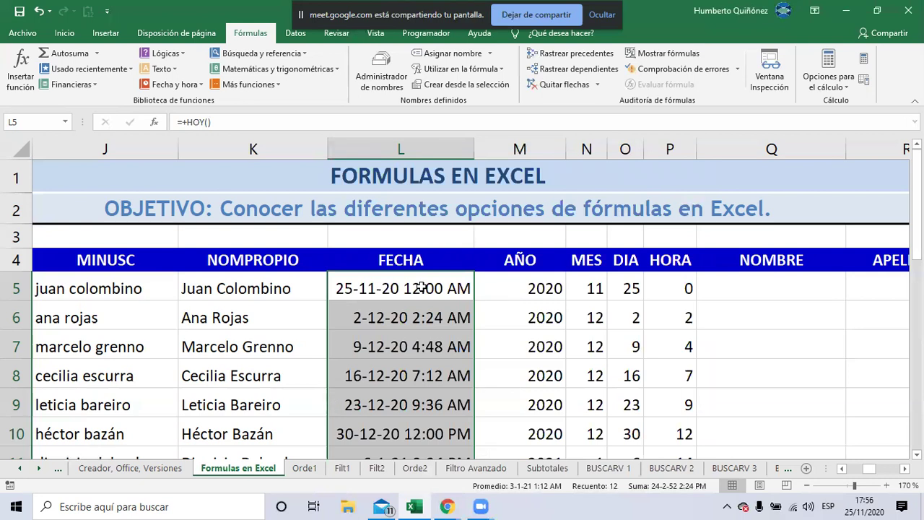
Apply a custom h:mm:ss format so FECHA dates read like 25-11-20 12:00:00 AM
{"action": "key", "text": "ctrl+1"}
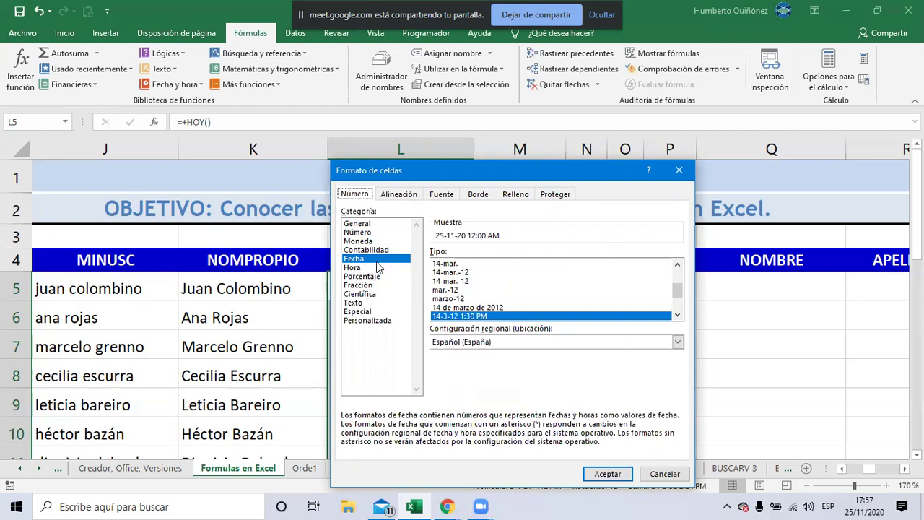
{"action": "left_click", "coordinate": [362, 321]}
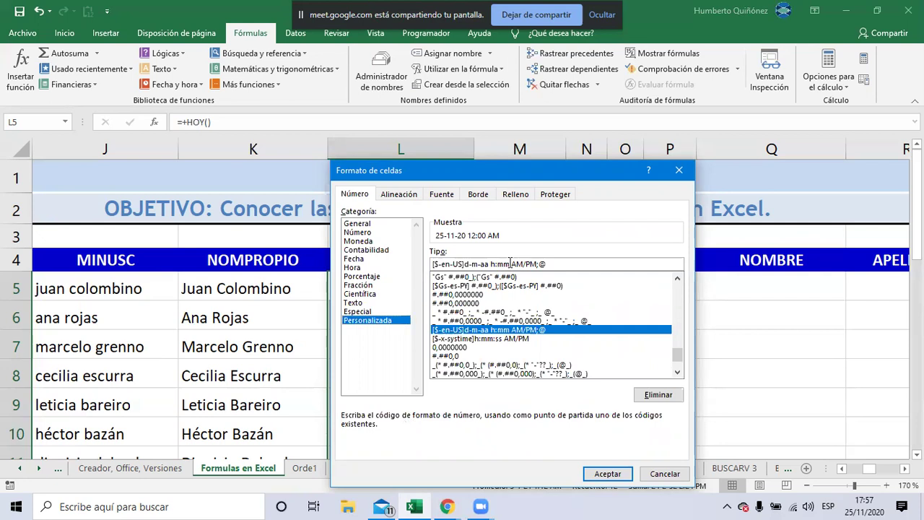
{"action": "left_click", "coordinate": [510, 263]}
{"action": "type", "text": ":"}
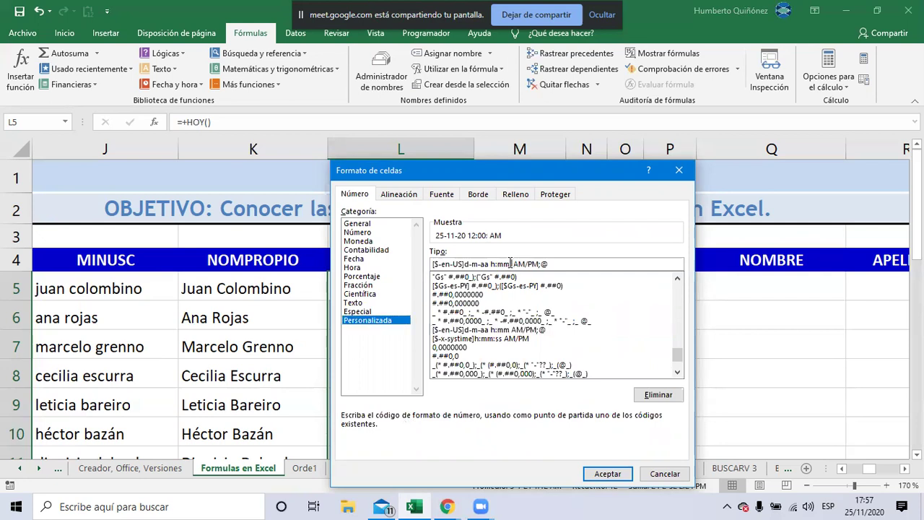
{"action": "type", "text": "ss"}
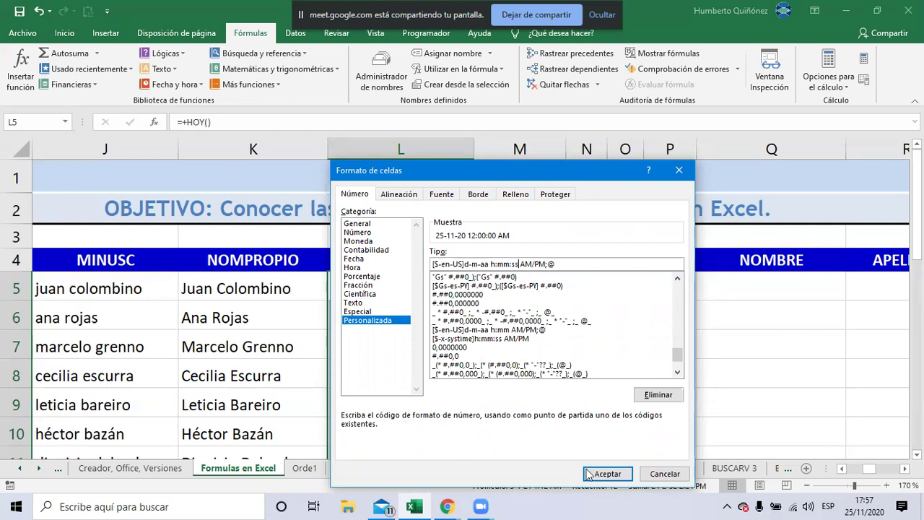
{"action": "left_click", "coordinate": [607, 474]}
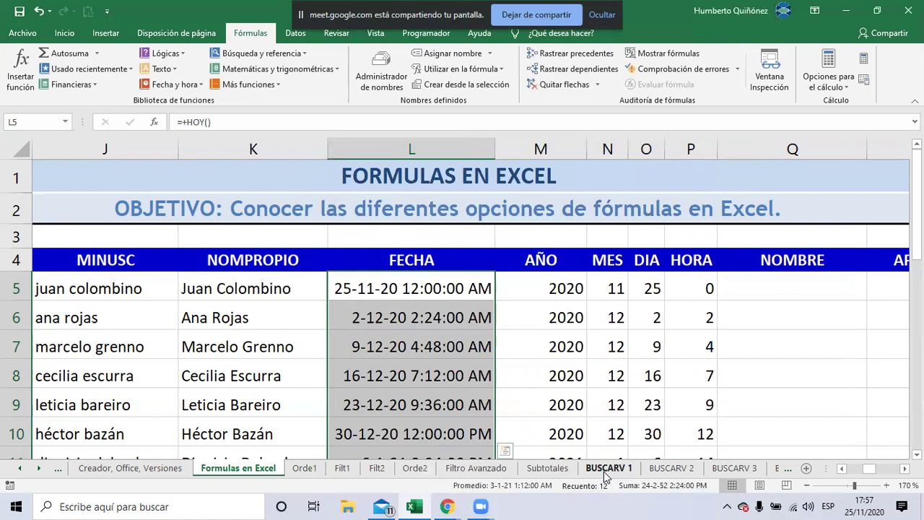
Edit the L6 date formula to a 7,11 day increment, making L6 read 2-12-20 2:38:24 AM
{"action": "key", "text": "Down"}
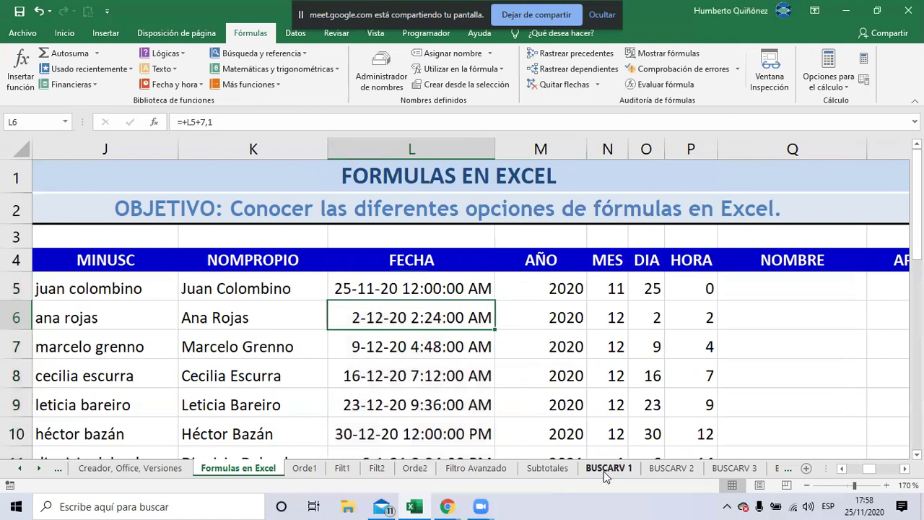
{"action": "key", "text": "F2"}
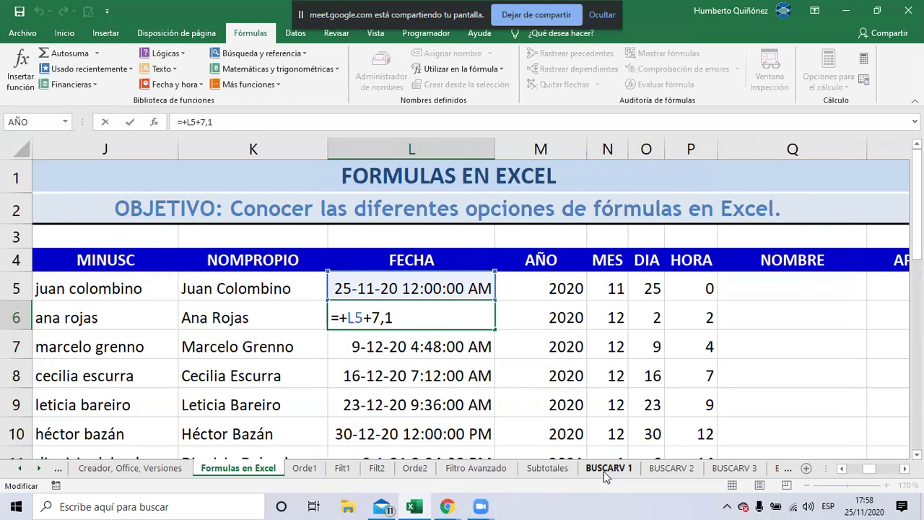
{"action": "key", "text": "Return"}
{"action": "key", "text": "Up"}
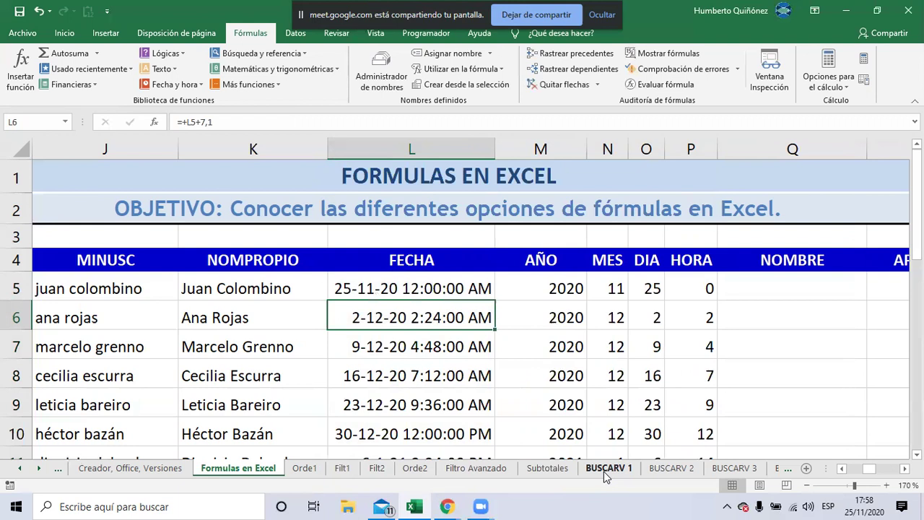
{"action": "key", "text": "F2"}
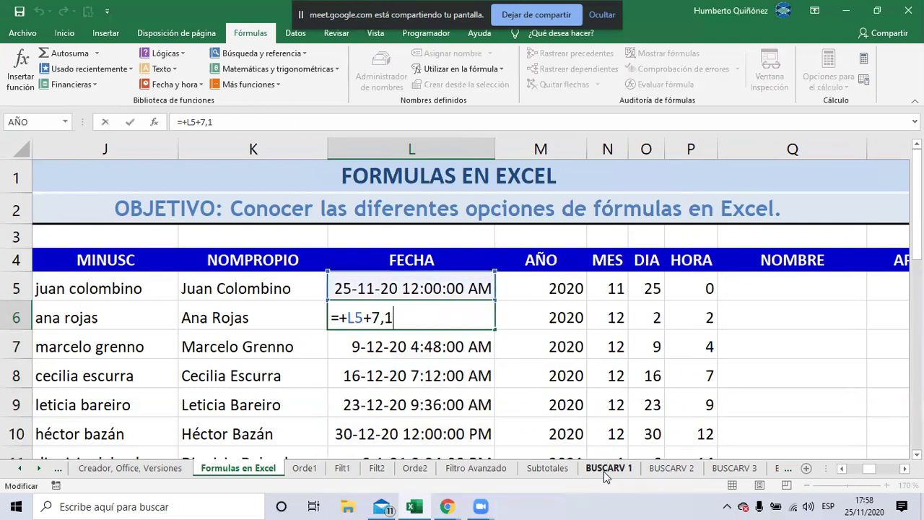
{"action": "type", "text": "1"}
{"action": "key", "text": "Return"}
{"action": "key", "text": "Up"}
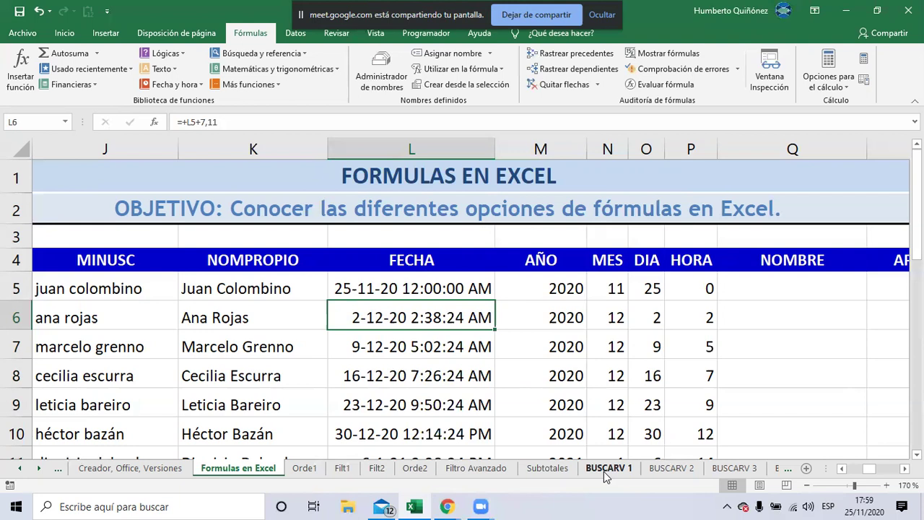
Review the FECHA dates, then move along row 5 past the year and month formulas to NOMBRE
{"action": "key", "text": "Down"}
{"action": "key", "text": "Down"}
{"action": "key", "text": "Down"}
{"action": "key", "text": "Down"}
{"action": "key", "text": "Up"}
{"action": "key", "text": "Up"}
{"action": "key", "text": "Up"}
{"action": "key", "text": "Up"}
{"action": "key", "text": "Up"}
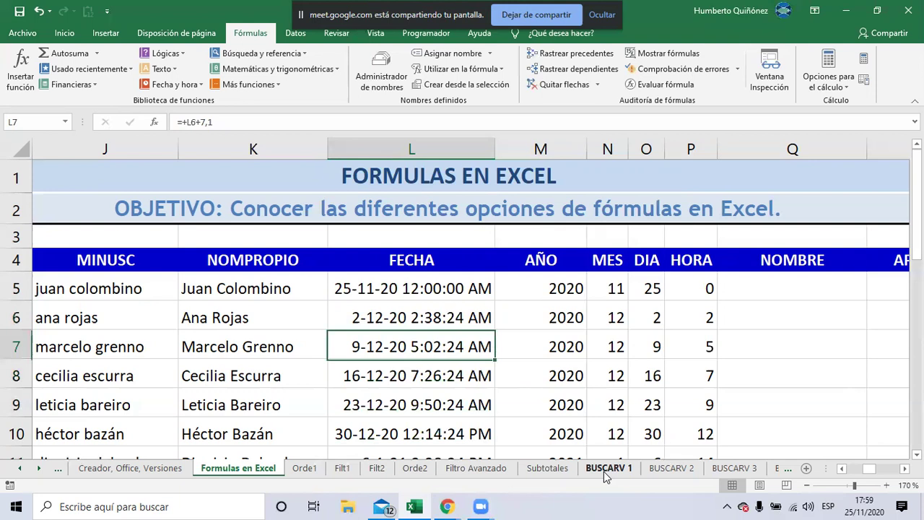
{"action": "key", "text": "Up"}
{"action": "key", "text": "Down"}
{"action": "key", "text": "Right"}
{"action": "key", "text": "Right"}
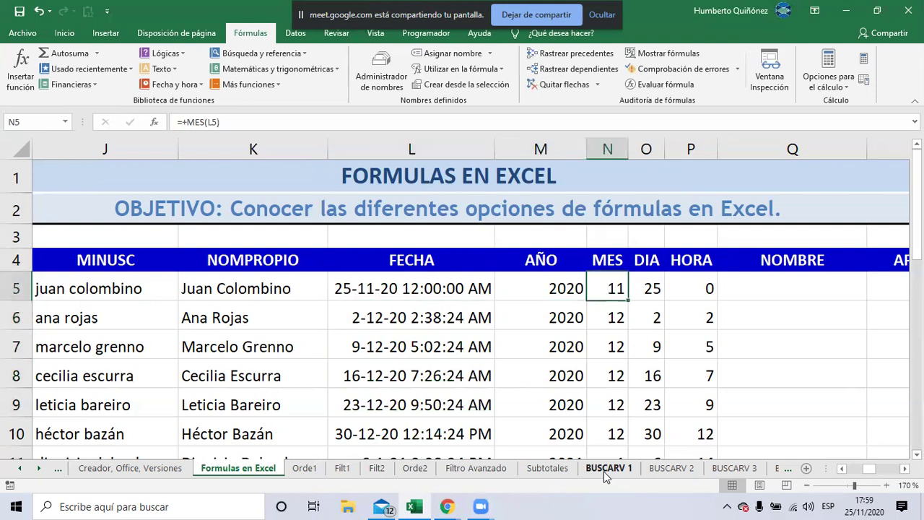
{"action": "key", "text": "Right"}
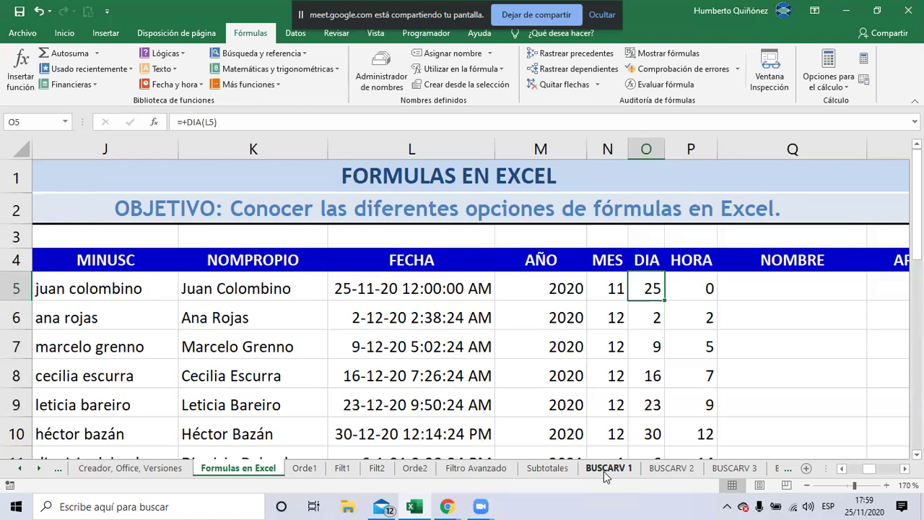
{"action": "key", "text": "Right"}
{"action": "key", "text": "Right"}
Move along row 5 through SEPARAR COLUMNA and LARGO, back to DERECHA, then switch windows with Alt+Tab
{"action": "key", "text": "Right"}
{"action": "key", "text": "Right"}
{"action": "key", "text": "Right"}
{"action": "key", "text": "Right"}
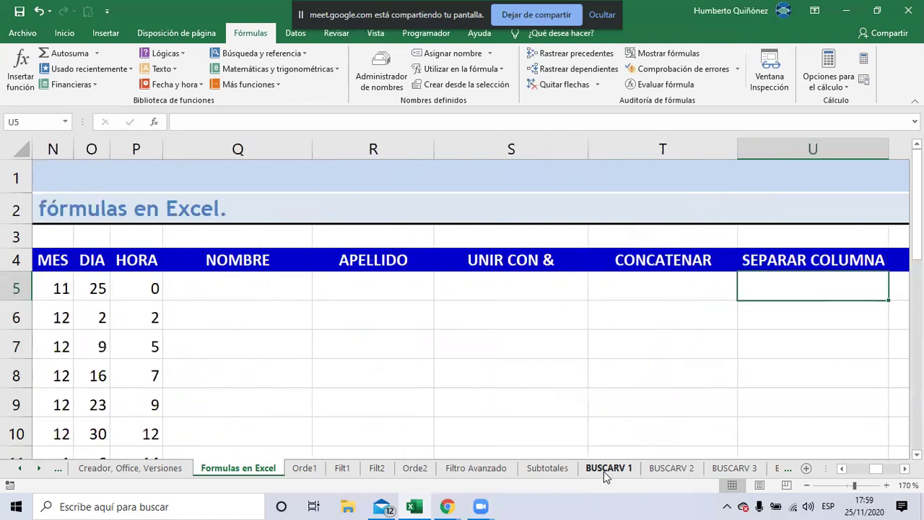
{"action": "key", "text": "Right"}
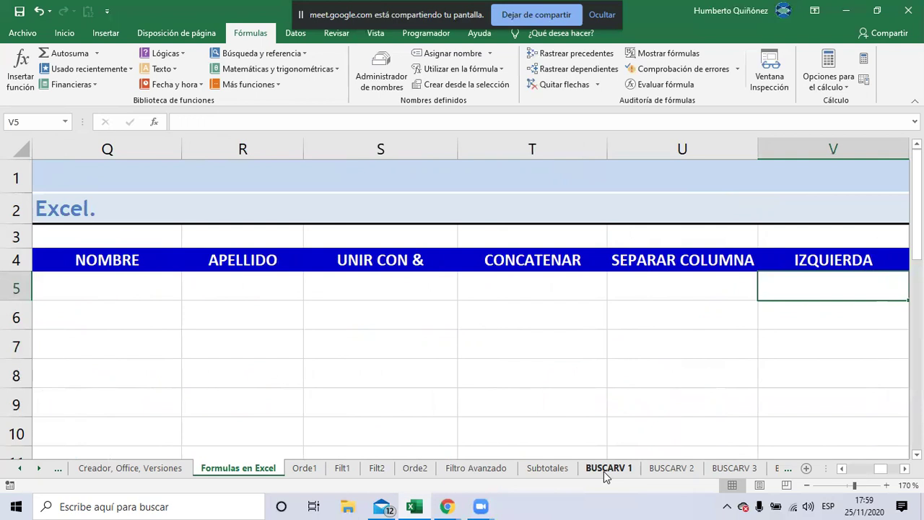
{"action": "key", "text": "Right"}
{"action": "key", "text": "Right"}
{"action": "key", "text": "Right"}
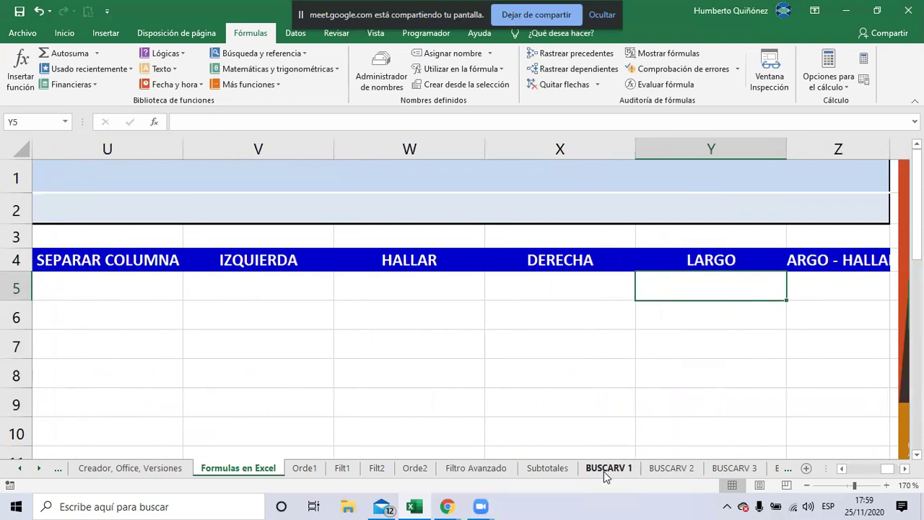
{"action": "key", "text": "Right"}
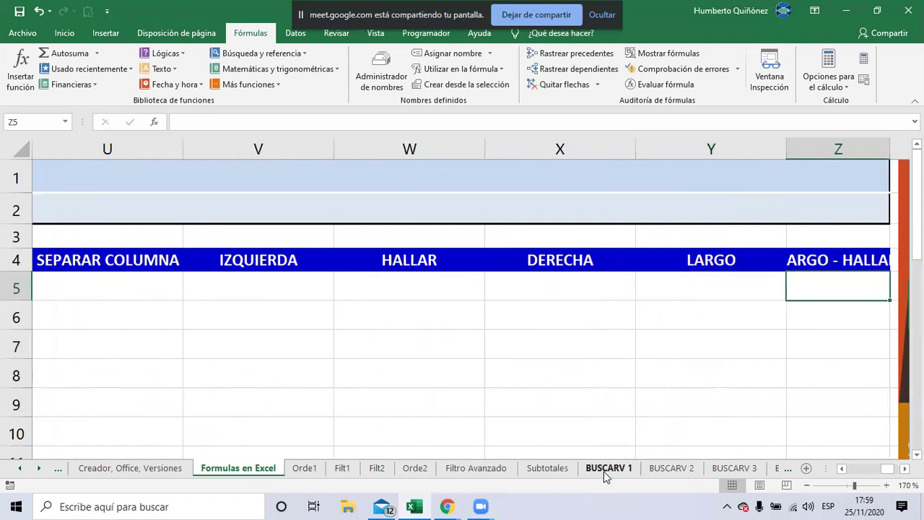
{"action": "key", "text": "Left"}
{"action": "key", "text": "Left"}
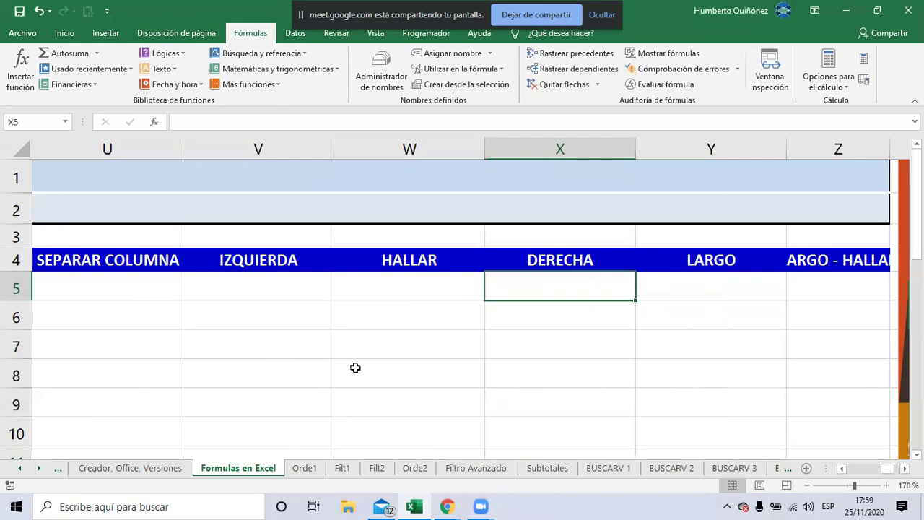
{"action": "key", "text": "alt+Tab"}
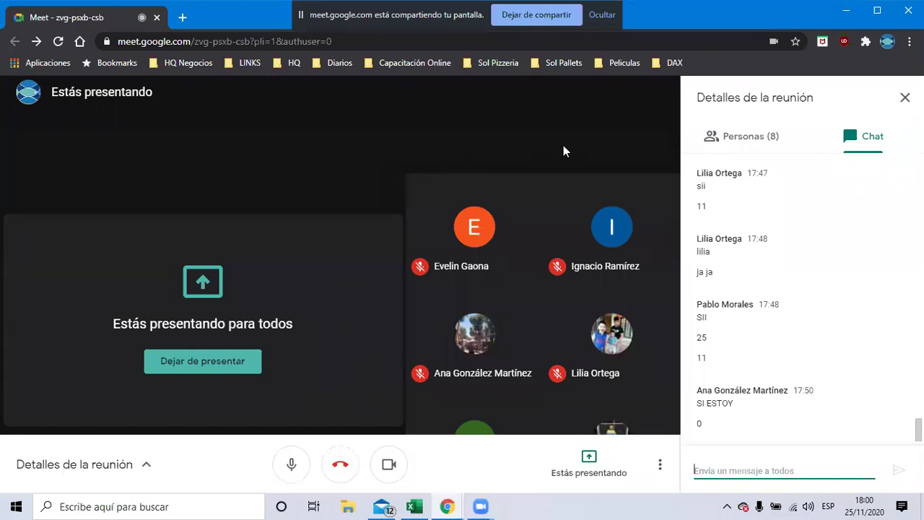
Bring up the Google Meet call showing all eight participants and the meeting chat
{"action": "mouse_move", "coordinate": [513, 256]}
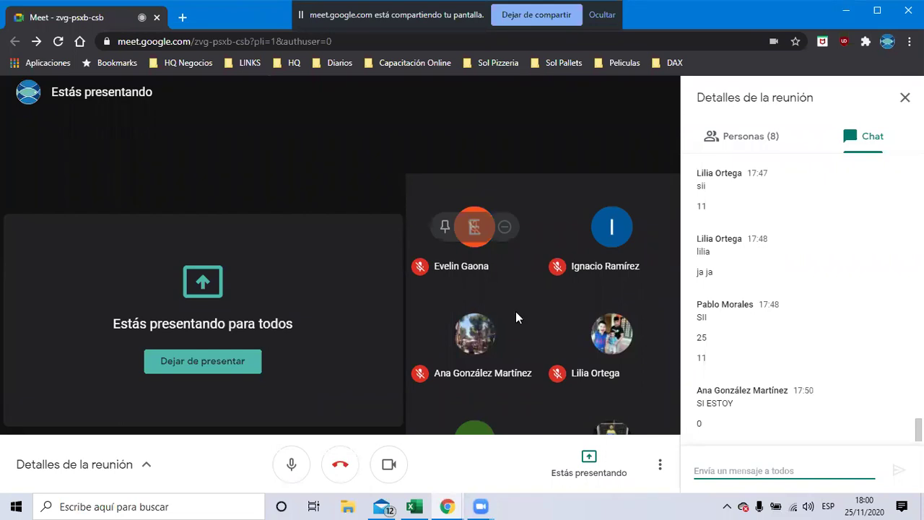